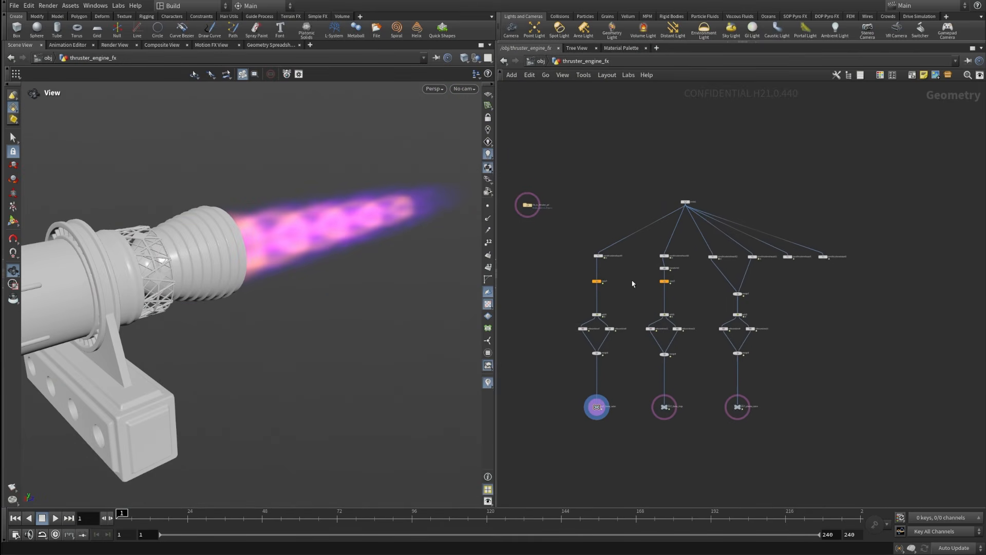
Examine the thruster effect's node network from its source geometry down to the output nulls, and the flame at the engine nozzle.
scroll(633, 283, up, 2)
scroll(621, 264, down, 2)
scroll(599, 268, up, 4)
scroll(575, 272, down, 4)
middle_drag(598, 320, 605, 255)
scroll(607, 255, up, 2)
scroll(579, 369, up, 3)
scroll(714, 322, down, 3)
middle_drag(671, 331, 733, 400)
scroll(598, 129, up, 3)
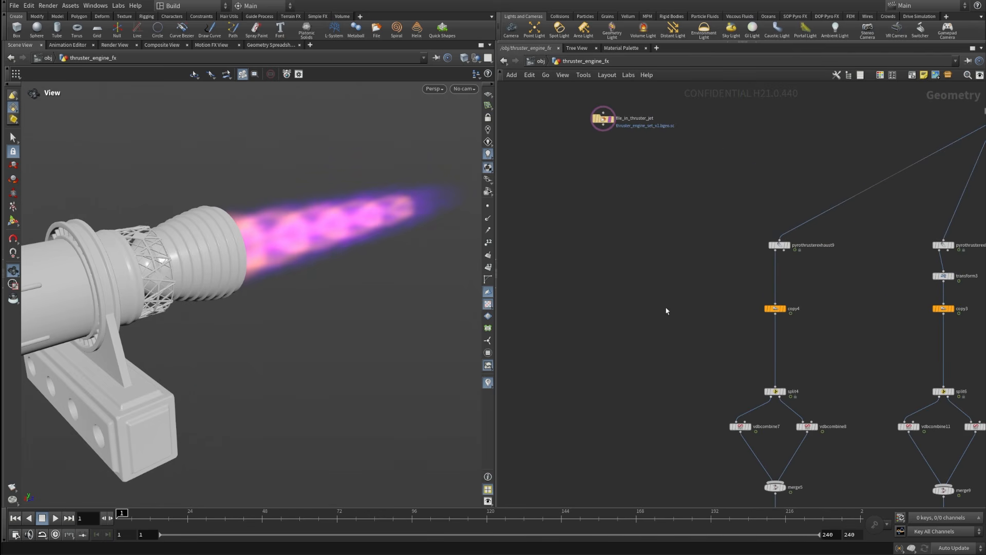
middle_drag(596, 140, 627, 192)
scroll(630, 199, up, 3)
scroll(676, 307, down, 3)
middle_drag(715, 319, 512, 244)
scroll(683, 328, down, 3)
middle_drag(825, 416, 743, 274)
scroll(627, 160, up, 4)
drag(284, 245, 264, 276)
right_drag(299, 220, 320, 157)
drag(254, 247, 277, 231)
Select the pyrothrusterexhaust9 node and show its parameters over the network.
middle_drag(594, 233, 672, 288)
drag(572, 206, 688, 263)
key(p)
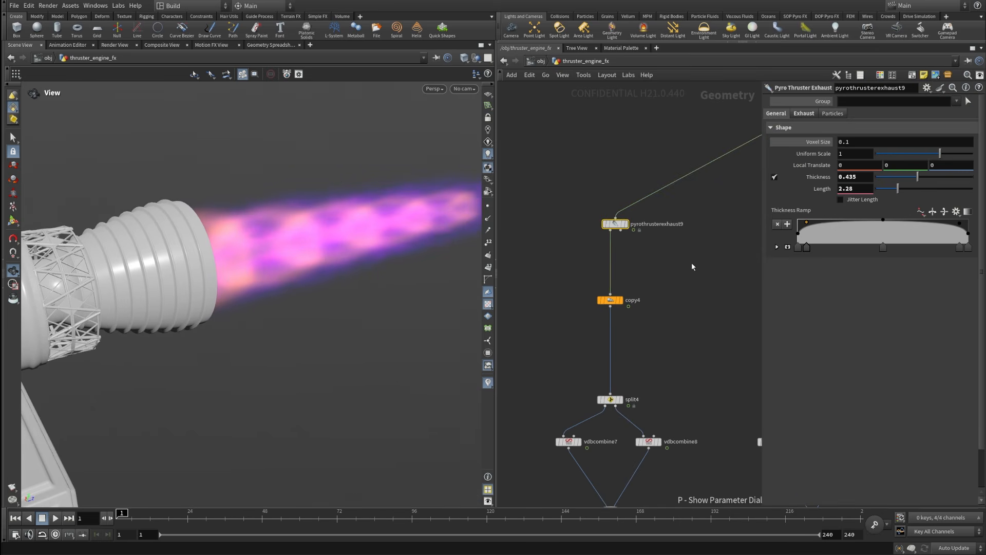
Scrub through the early frames of the timeline to preview the flame's motion.
scroll(670, 266, down, 2)
middle_drag(675, 268, 603, 255)
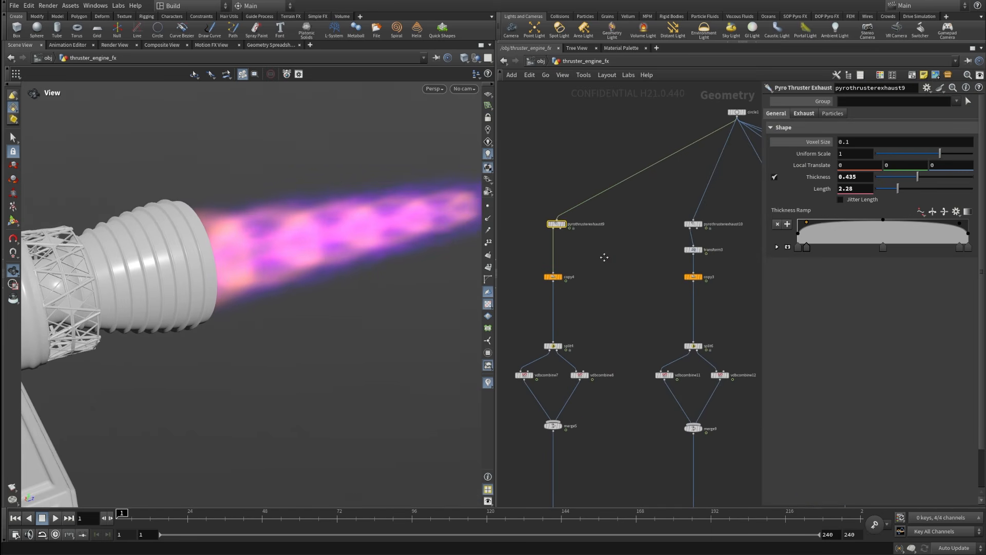
scroll(615, 266, down, 2)
middle_drag(615, 290, 585, 253)
drag(151, 517, 185, 521)
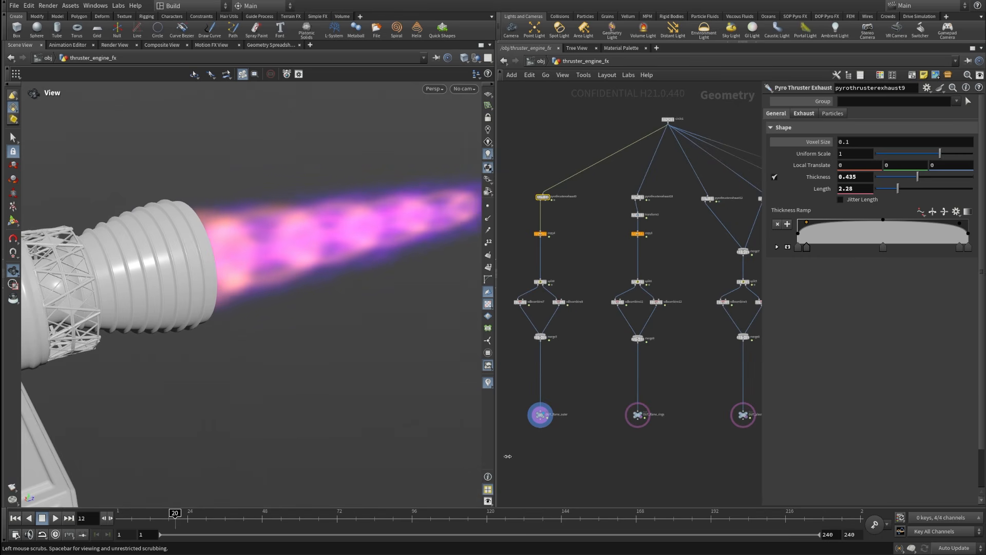
Set the voxel size of pyrothrusterexhaust9 to 0.025.
middle_drag(586, 252, 650, 359)
scroll(613, 304, up, 3)
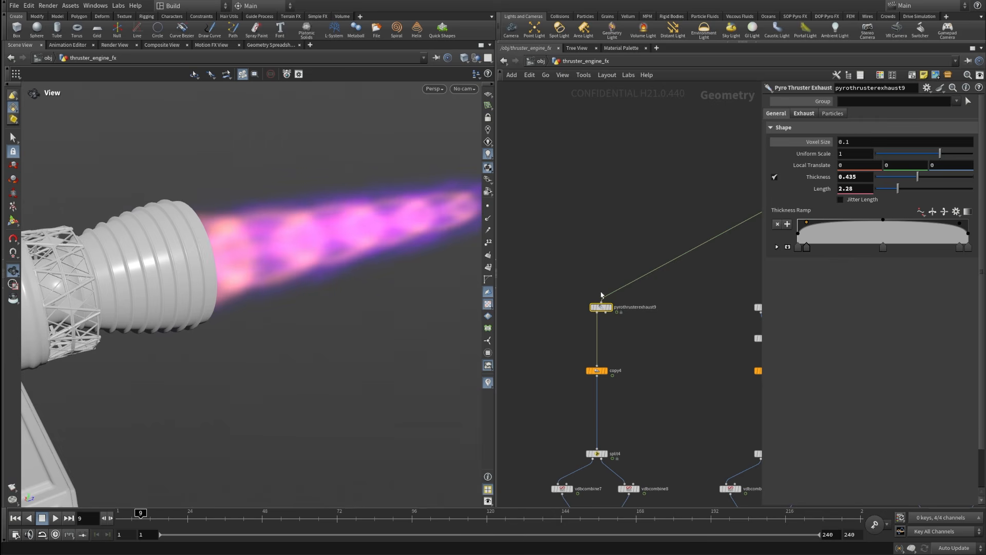
click(847, 142)
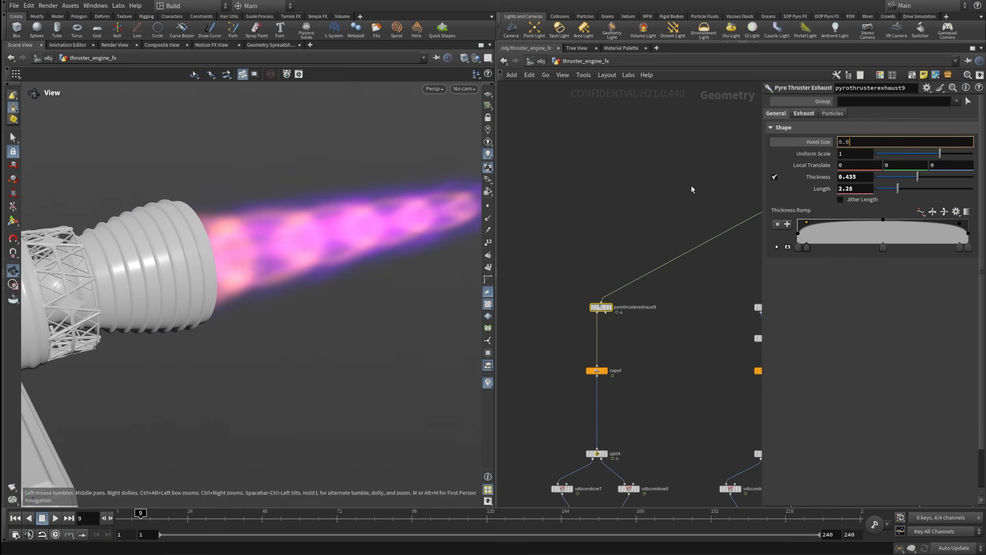
text(25)
key(Return)
click(707, 307)
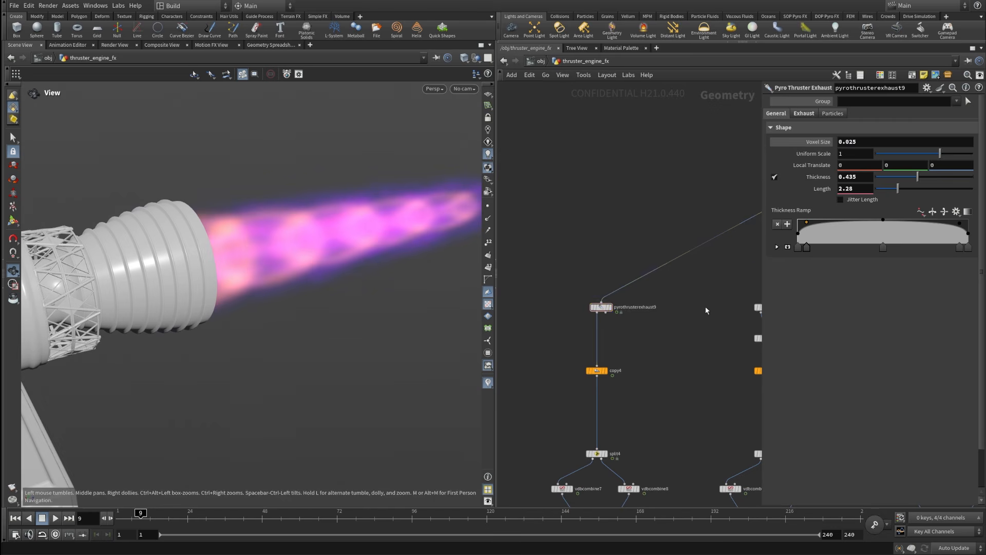
middle_drag(707, 318, 658, 318)
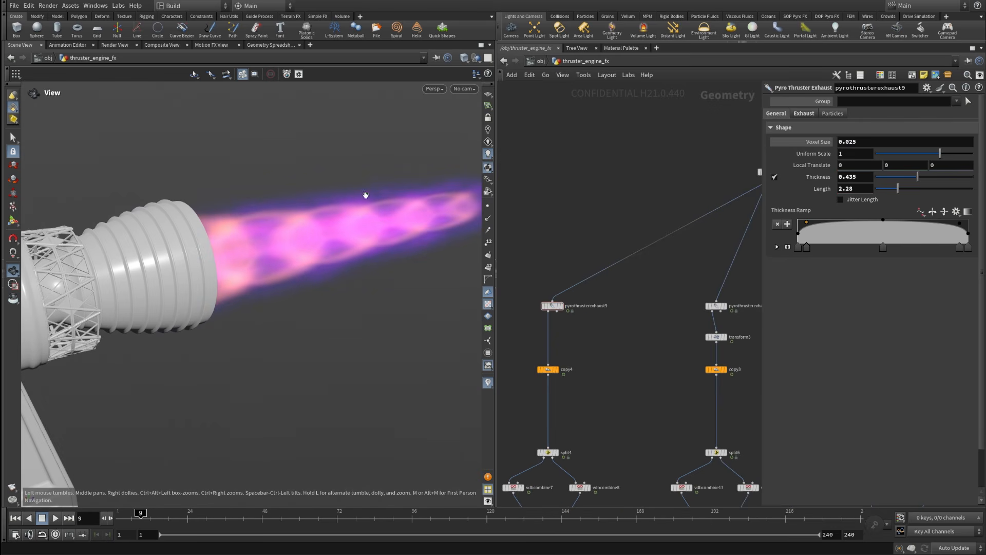
Copy the voxel size of pyrothrusterexhaust9 and paste it as a relative reference onto pyrothrusterexhaust10 and the two exhaust nodes feeding merge7.
right_click(810, 142)
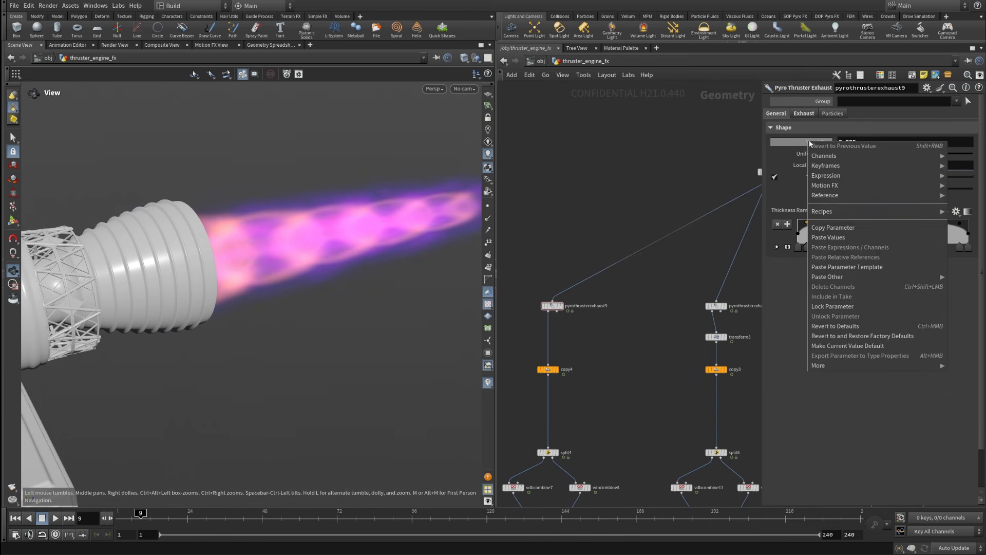
click(829, 227)
middle_drag(647, 277, 521, 255)
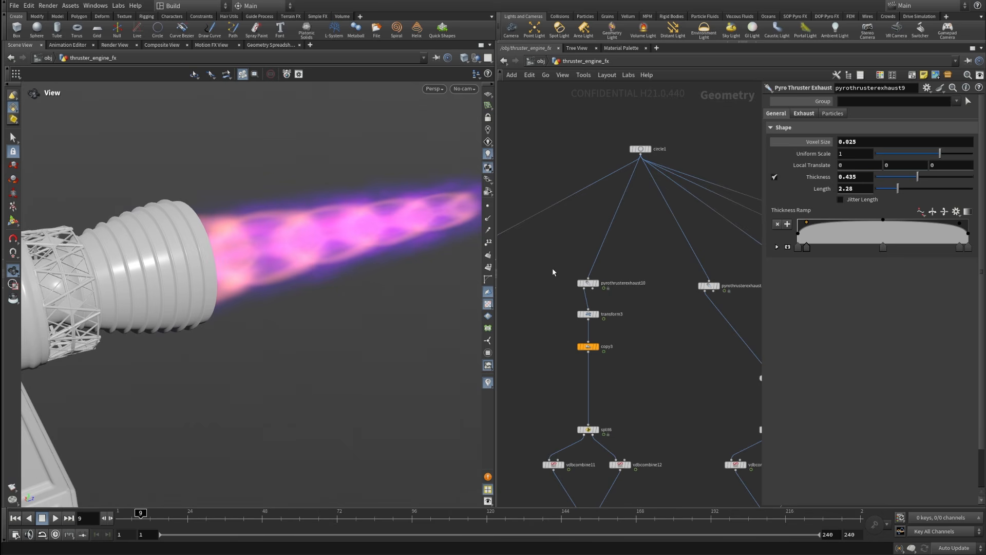
scroll(553, 267, down, 2)
scroll(553, 267, down, 1)
drag(553, 268, 721, 286)
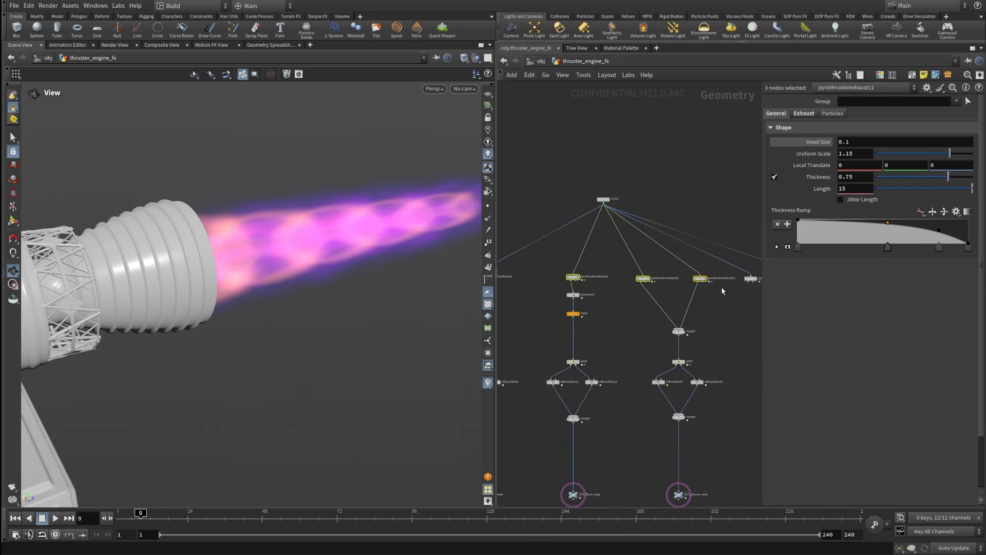
right_click(812, 143)
click(852, 260)
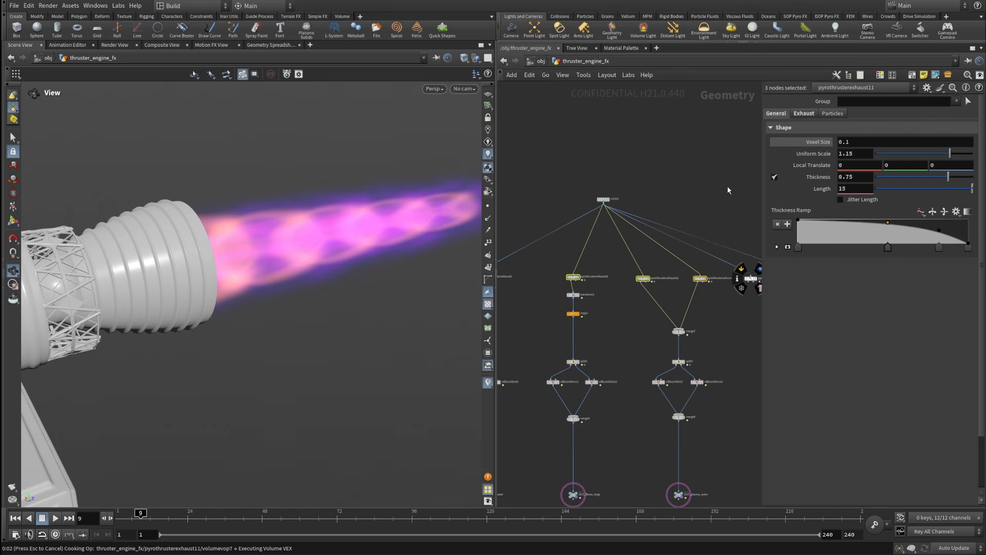
drag(540, 264, 717, 292)
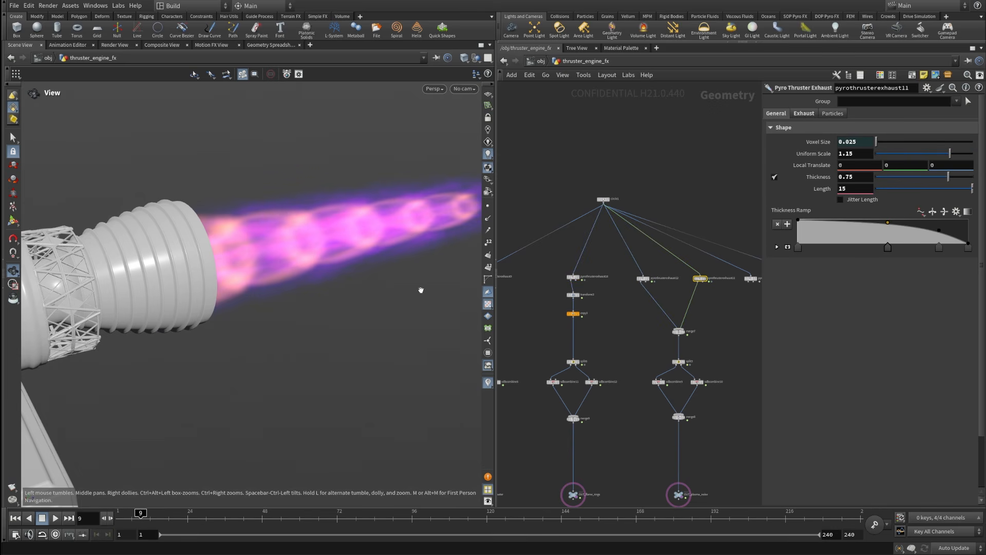
Widen the network editor by narrowing both the parameter area and the 3D view, keeping all three output branches in sight.
drag(302, 253, 337, 281)
scroll(603, 446, down, 4)
middle_drag(603, 449, 651, 289)
scroll(654, 296, up, 4)
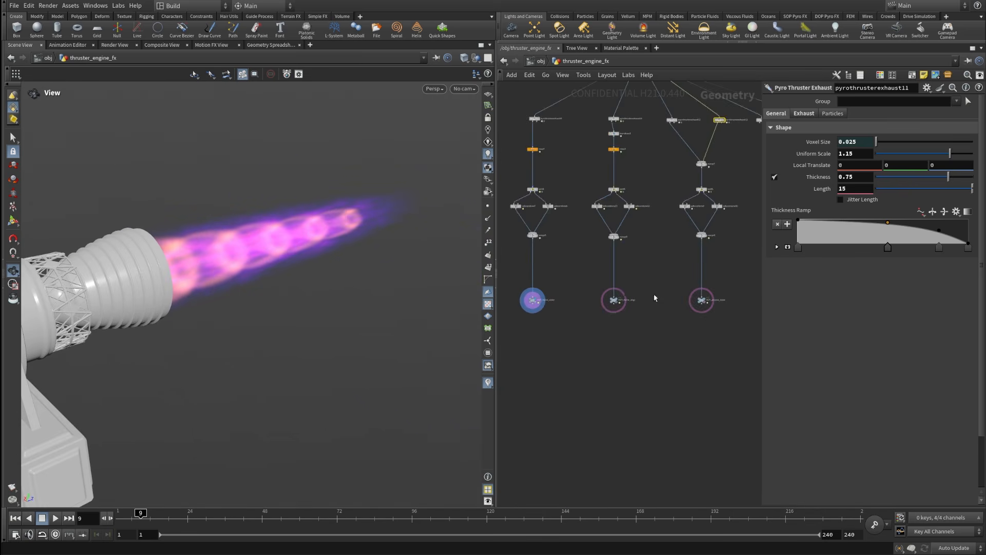
drag(761, 411, 846, 432)
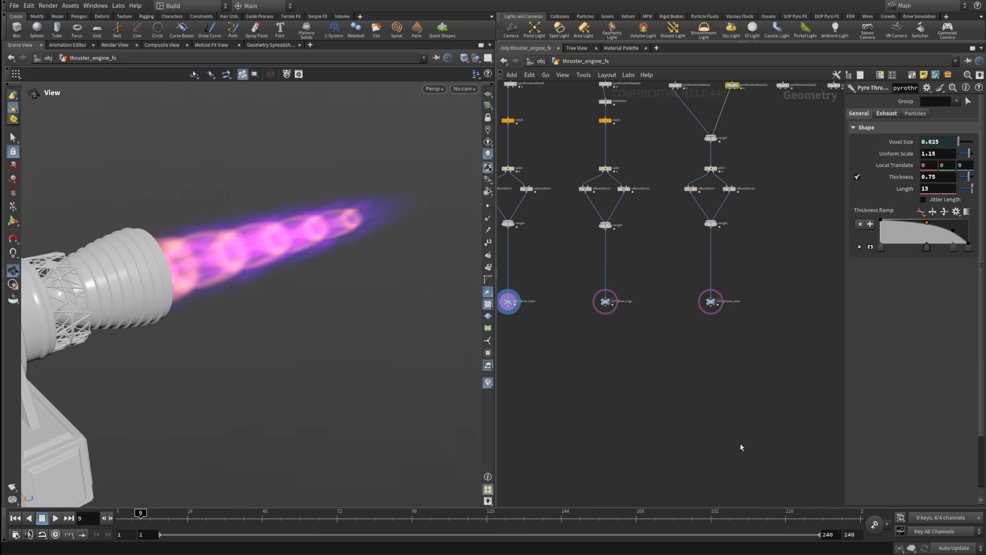
drag(496, 450, 346, 442)
middle_drag(575, 370, 601, 459)
scroll(595, 442, down, 1)
scroll(615, 393, up, 2)
scroll(616, 388, down, 1)
scroll(617, 387, down, 4)
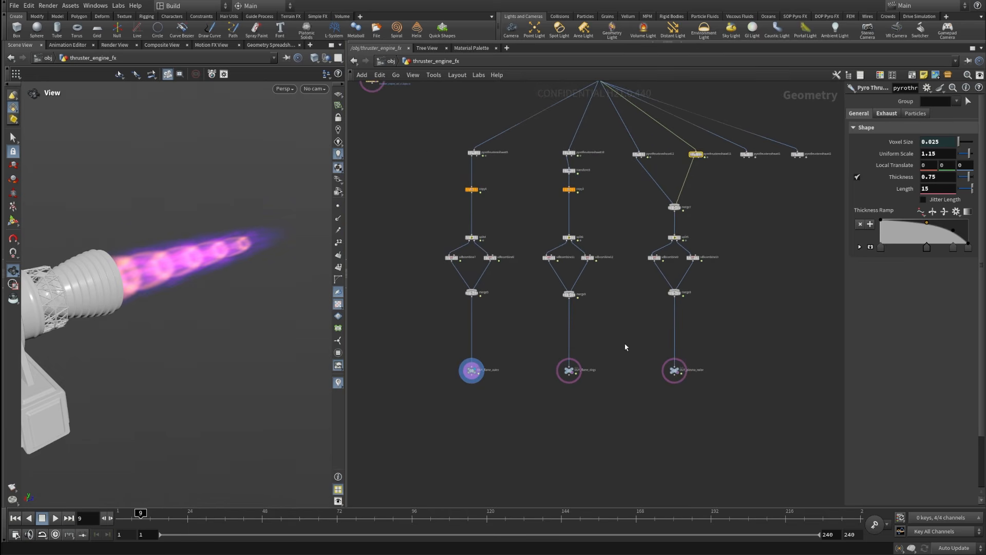
Add a LOP Network node below the OUT_flame_rings null.
key(Tab)
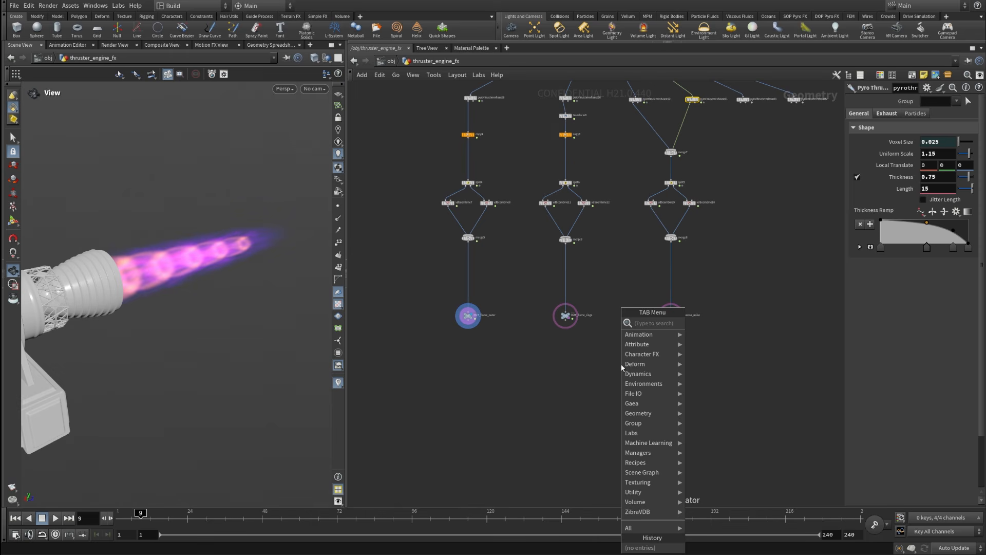
text(lopnet)
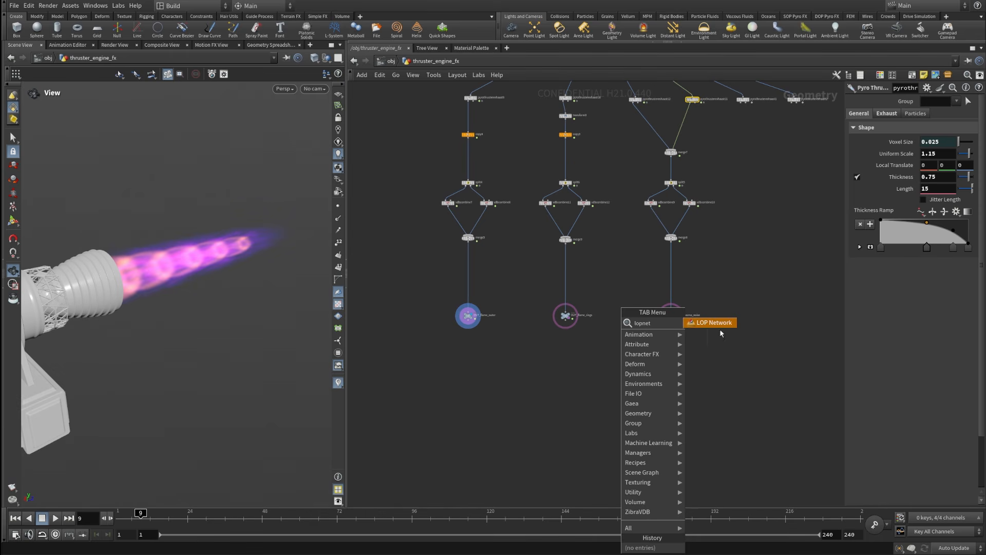
click(724, 324)
click(565, 366)
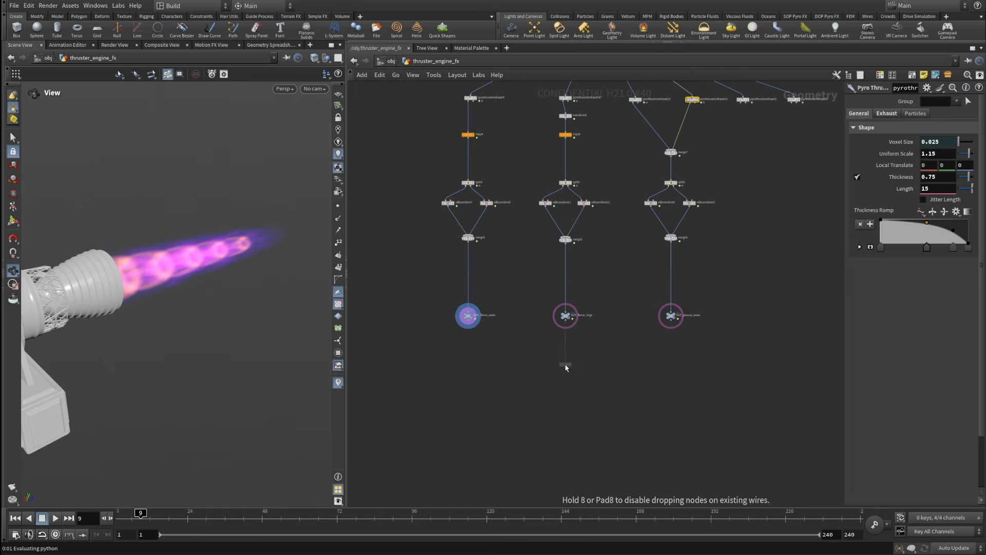
Hide the engine geometry of file_in_thruster_jet by switching off the node's template display.
middle_drag(493, 293, 612, 391)
scroll(523, 133, up, 3)
mouse_move(469, 121)
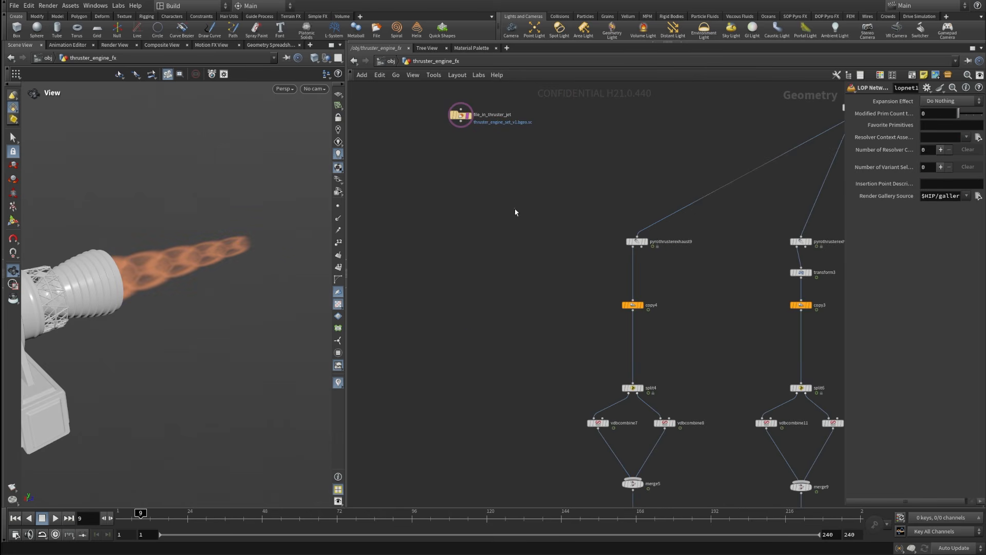
click(468, 115)
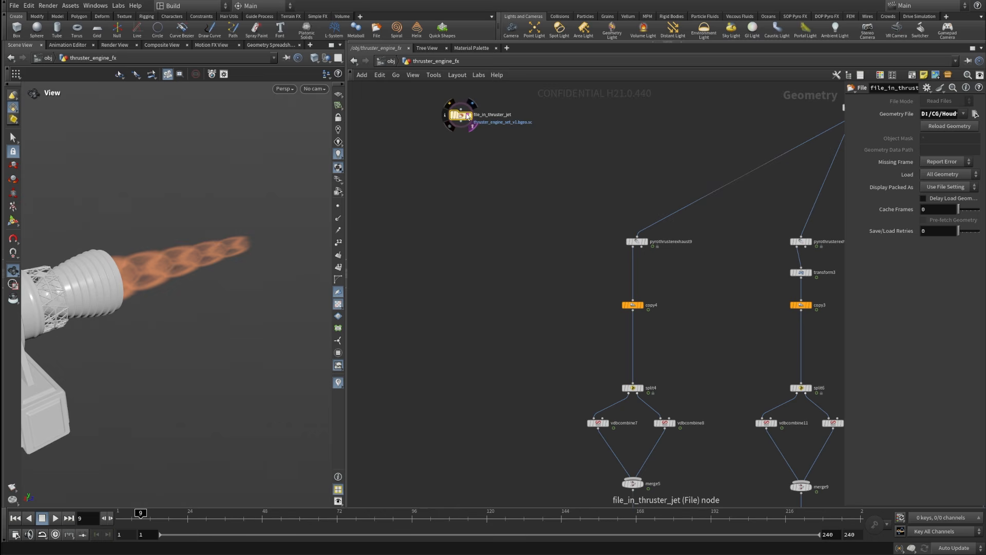
click(469, 117)
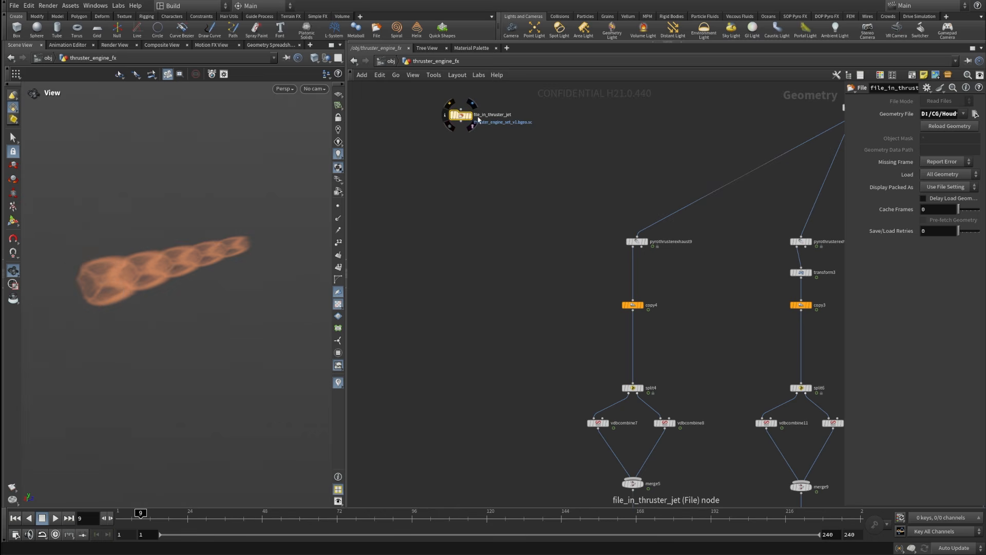
click(469, 123)
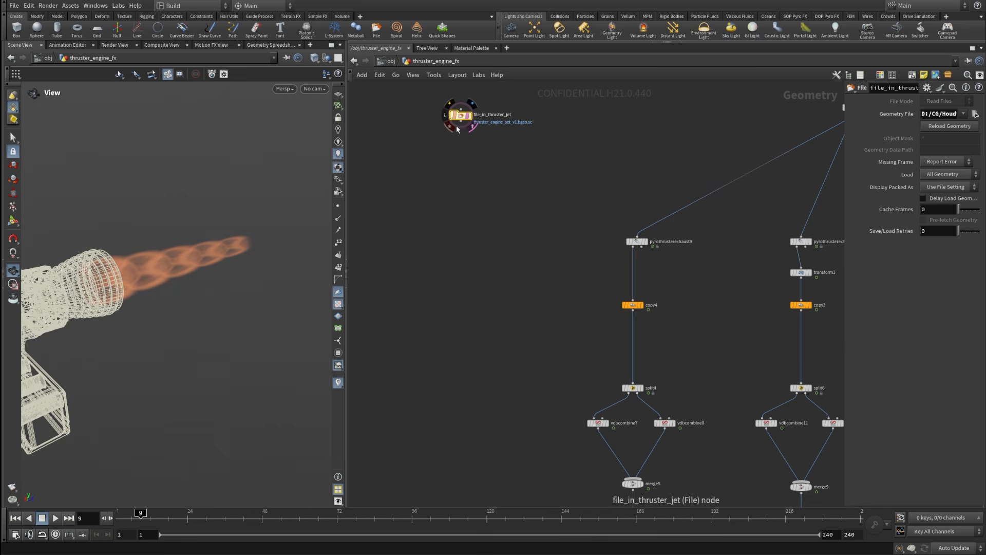
click(468, 121)
Connect a Null node to the output of file_in_thruster_jet and name it OUT_jet_engine.
drag(460, 123, 483, 425)
middle_drag(483, 424, 547, 202)
key(Tab)
mouse_move(602, 418)
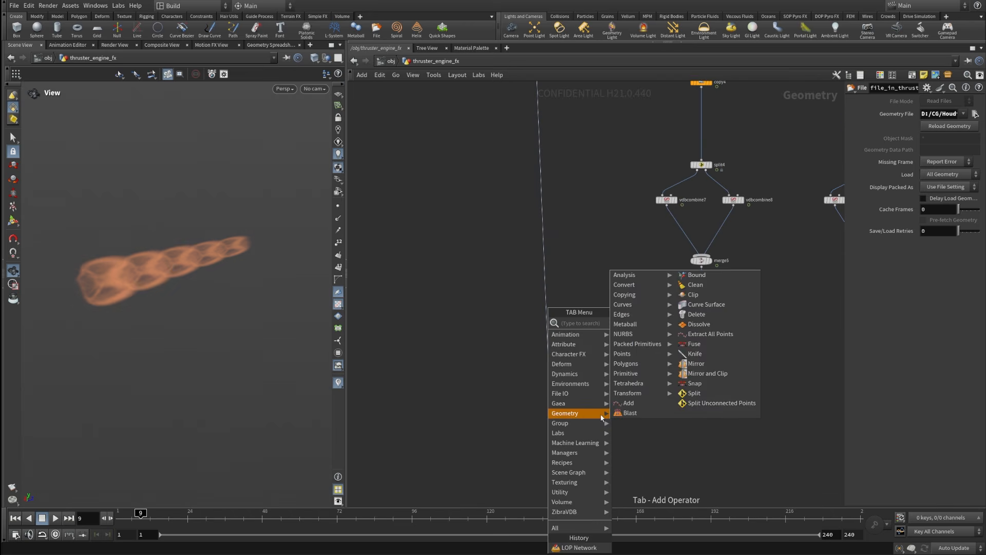
text(nul)
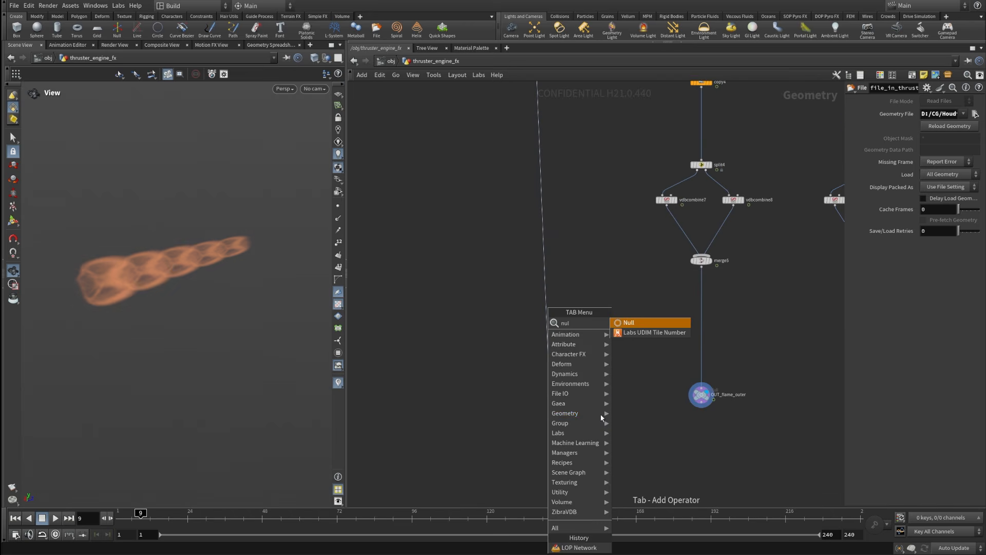
click(685, 325)
text(OUT_jet)
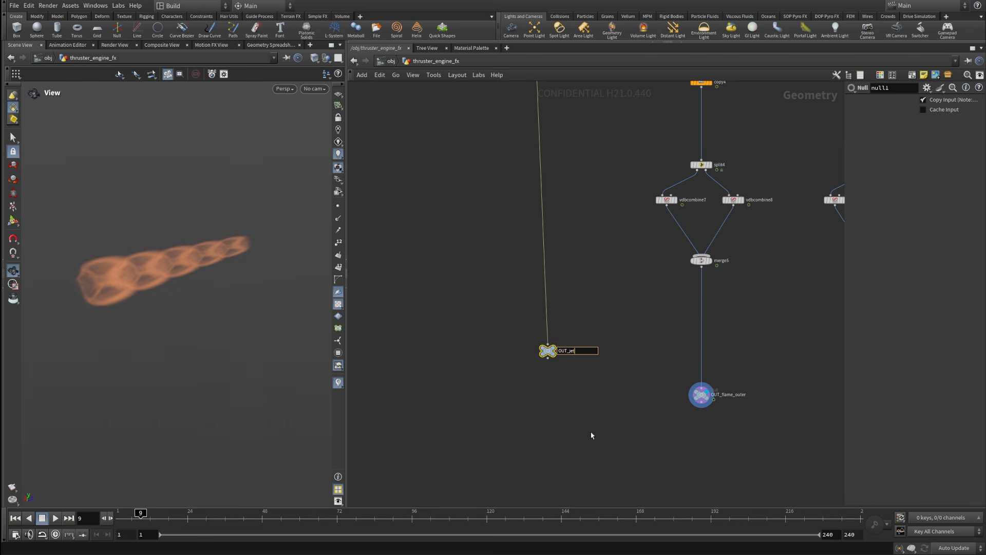
click(591, 435)
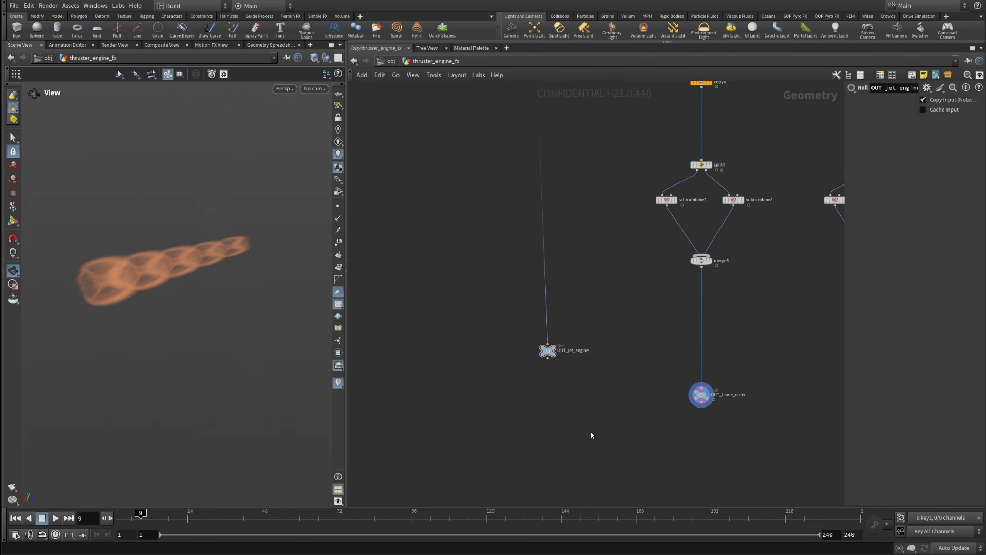
Enter the lopnet1 network and add a SOP Import node.
middle_drag(611, 448, 495, 367)
scroll(495, 367, down, 2)
scroll(650, 398, up, 4)
middle_drag(713, 412, 642, 419)
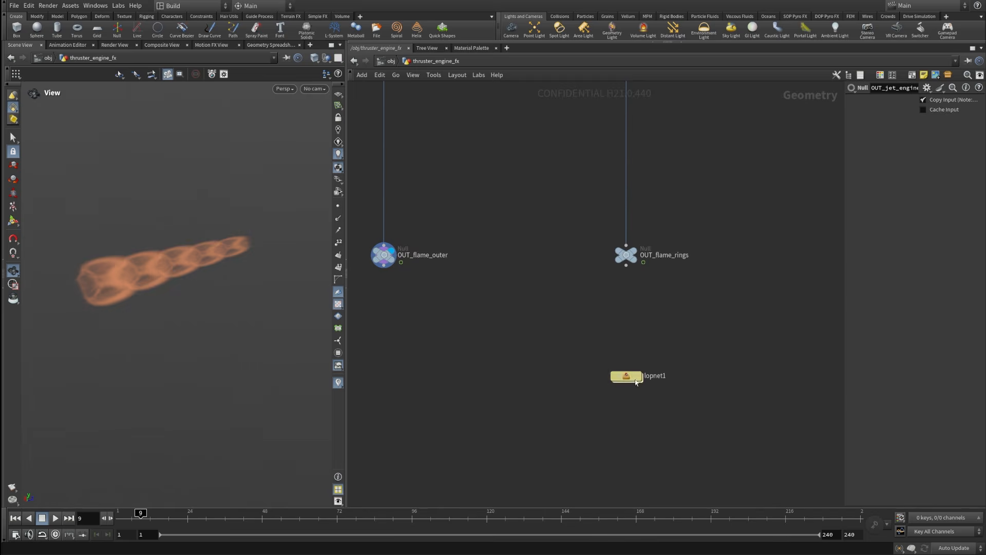
double_click(631, 376)
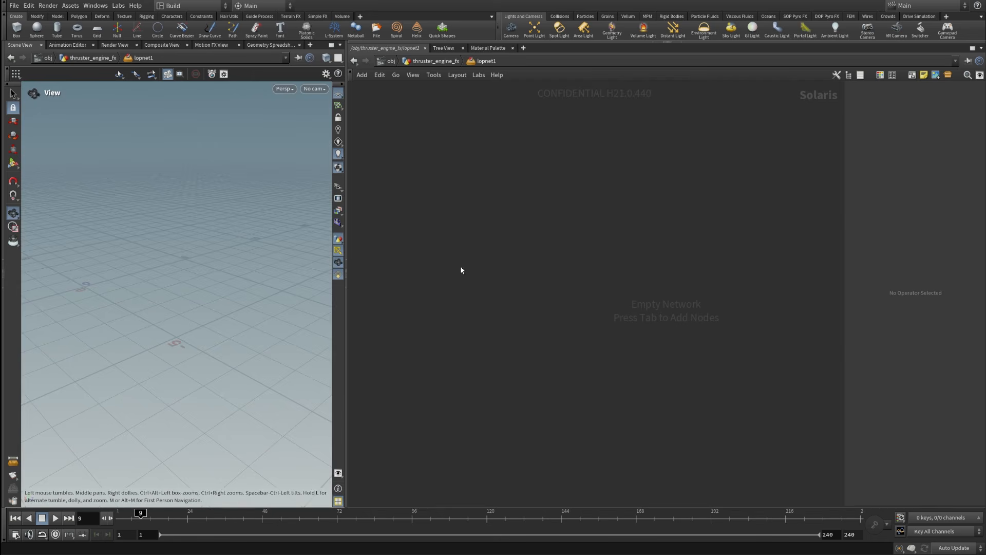
key(Tab)
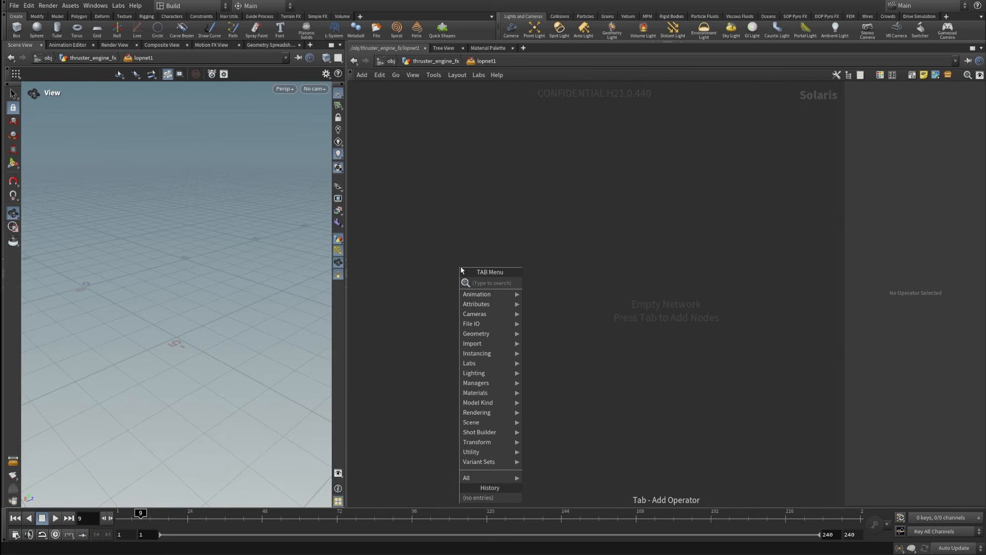
text(sopimp)
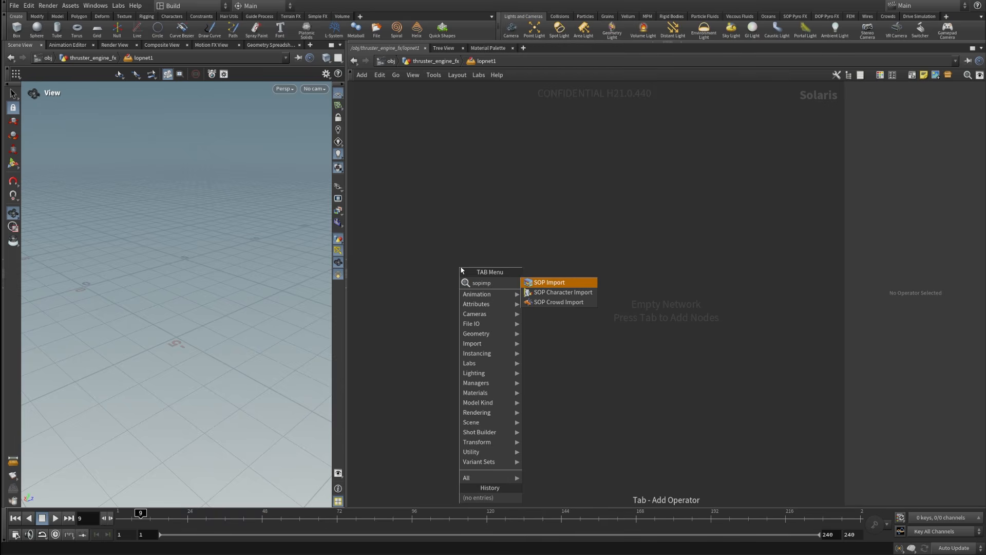
click(552, 283)
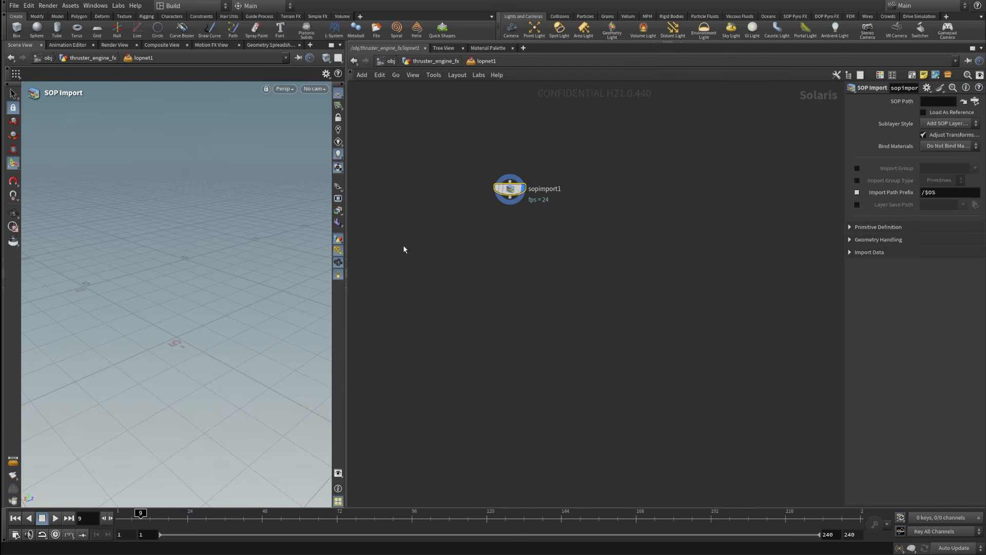
Return from lopnet1 to the thruster_engine_fx geometry network, at the flame output branches.
click(442, 62)
middle_drag(563, 282, 527, 423)
scroll(541, 303, down, 5)
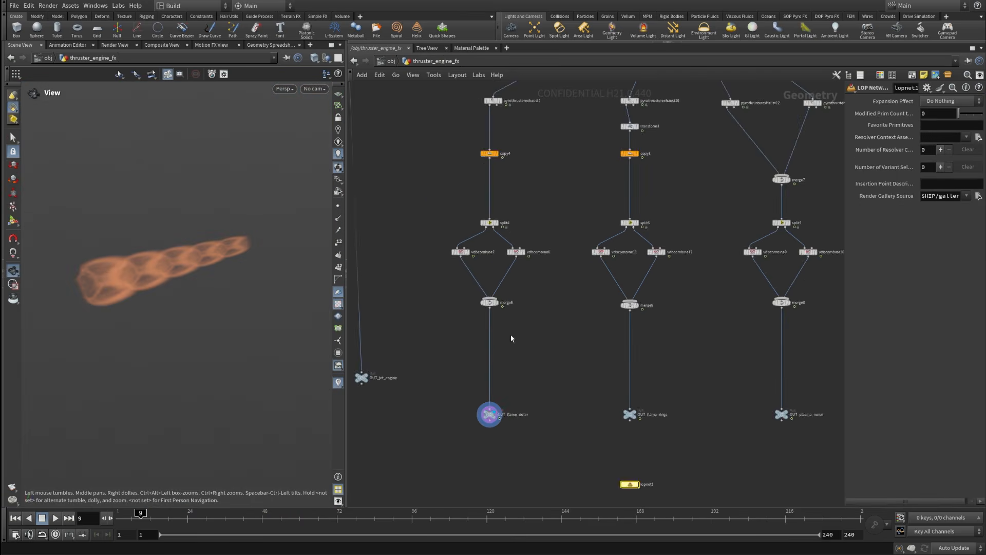
scroll(498, 350, up, 3)
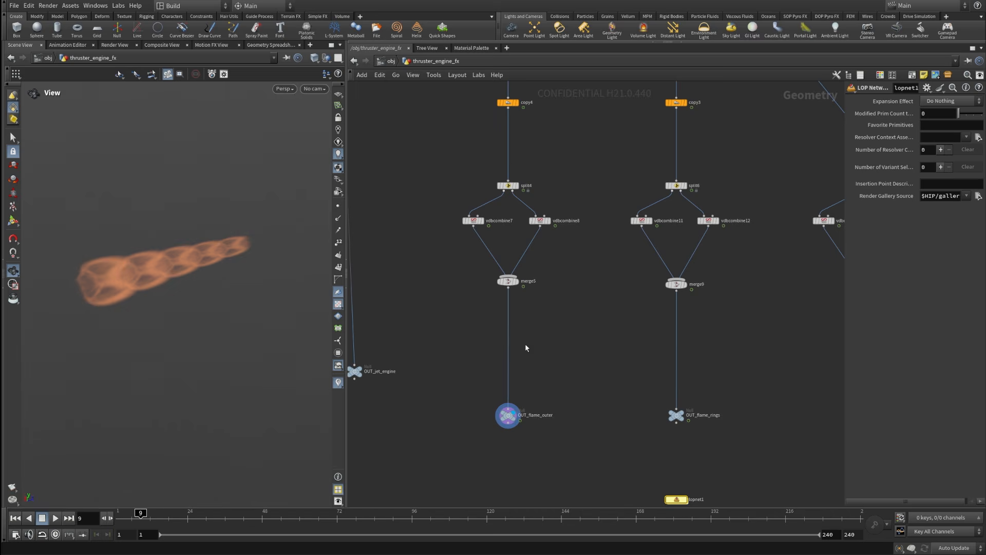
key(Tab)
text(file)
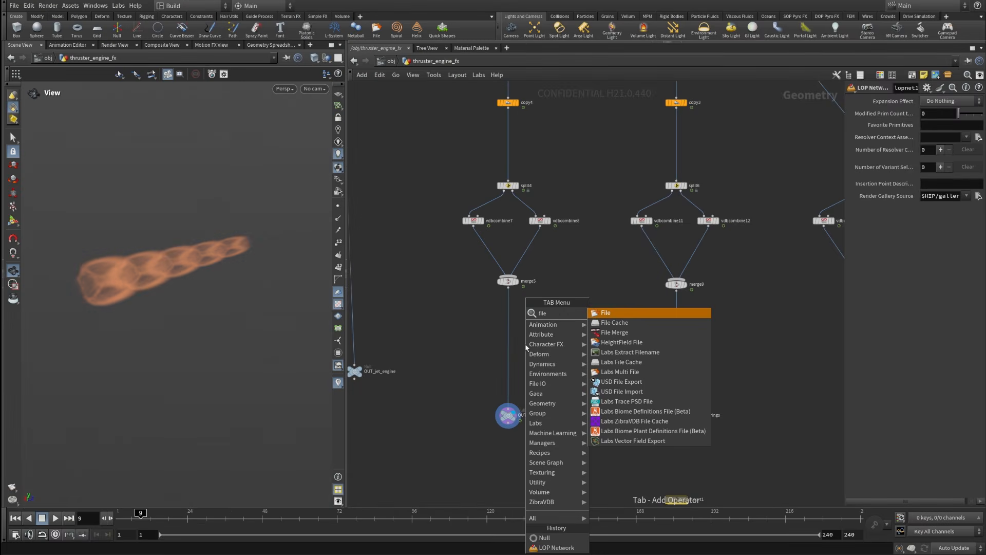
click(605, 313)
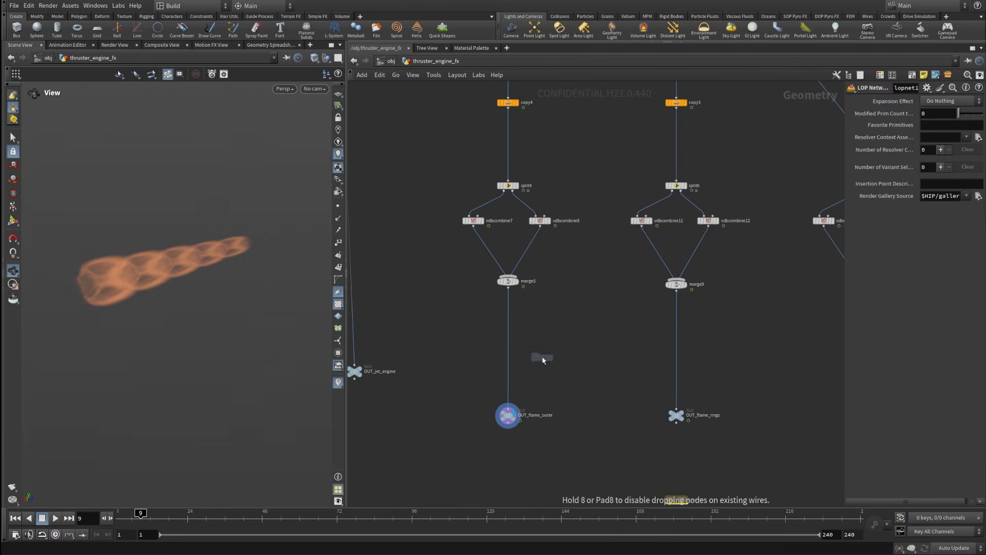
click(548, 361)
mouse_move(547, 363)
mouse_down()
mouse_move(508, 336)
mouse_move(530, 371)
mouse_up()
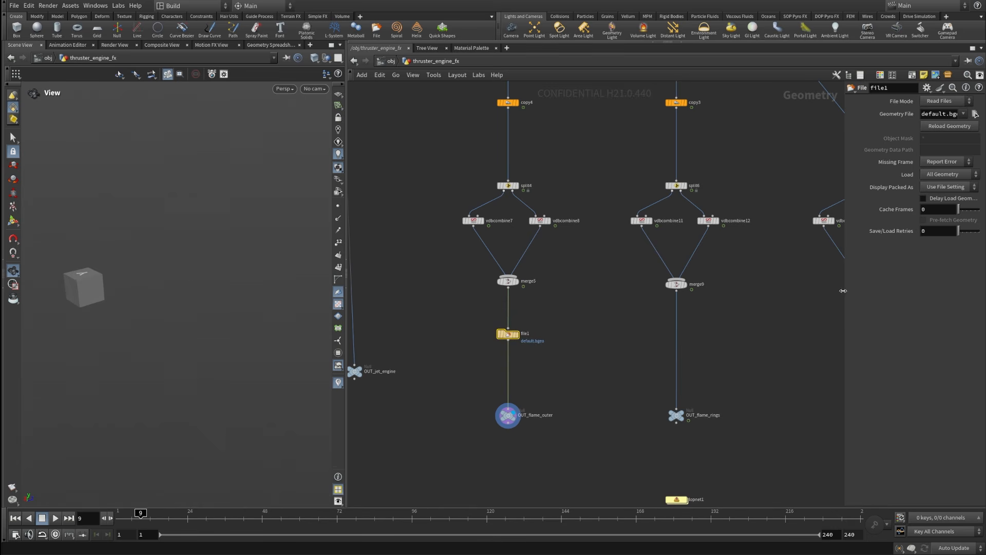
drag(844, 294, 796, 303)
drag(578, 359, 470, 324)
key(Delete)
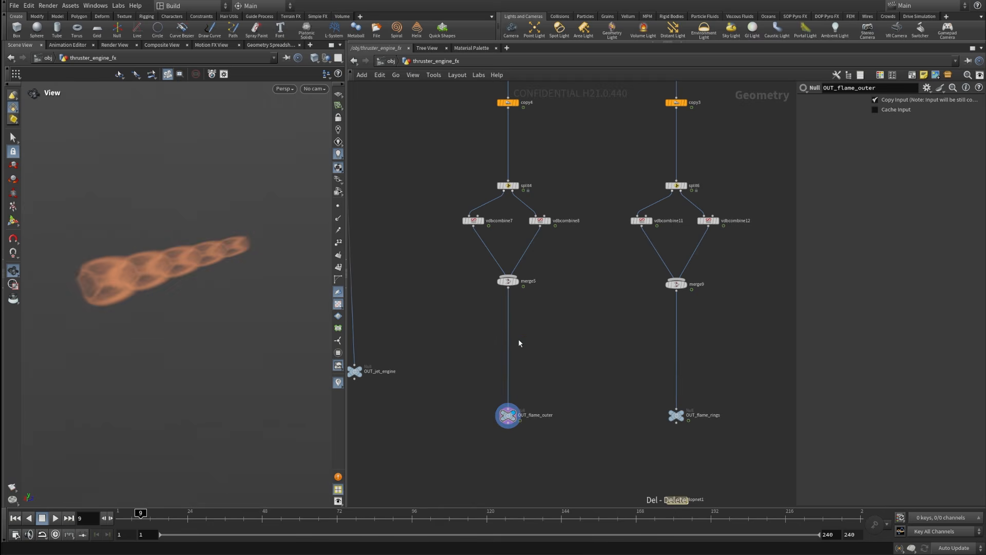
Insert a File Cache node into the wire between merge5 and OUT_flame_outer.
key(Tab)
text(filec)
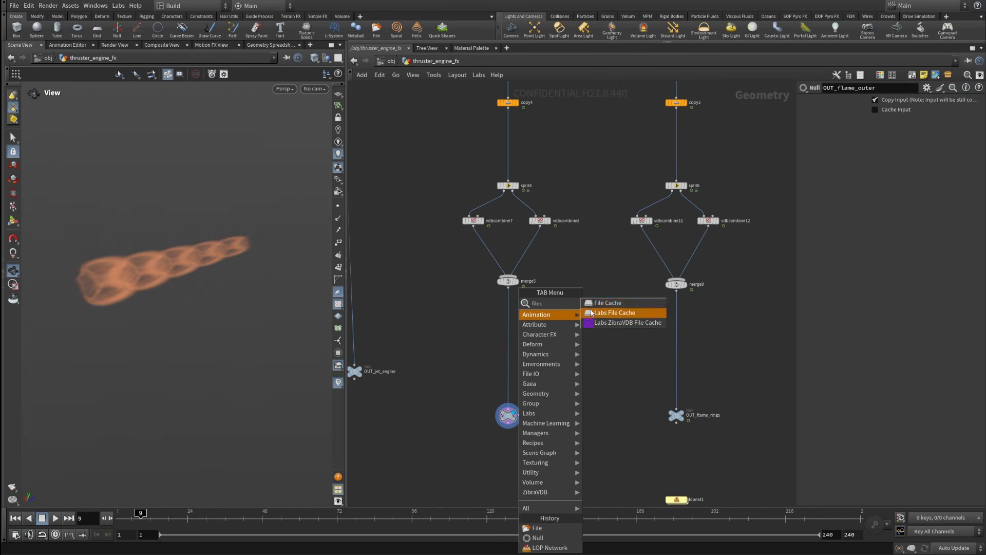
click(594, 305)
click(549, 354)
drag(546, 356, 511, 325)
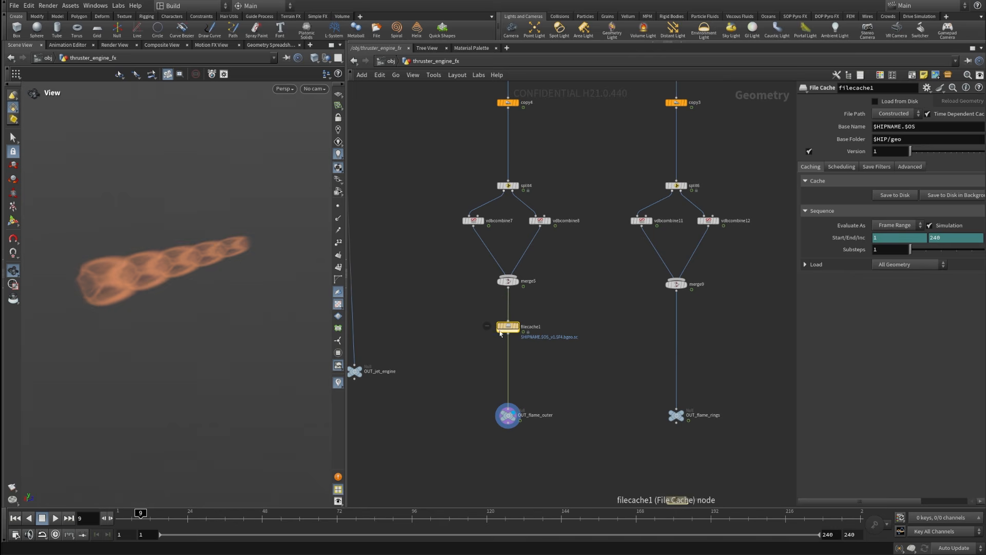
Widen the parameter area and turn off the Simulation option on filecache1.
middle_drag(551, 304, 535, 373)
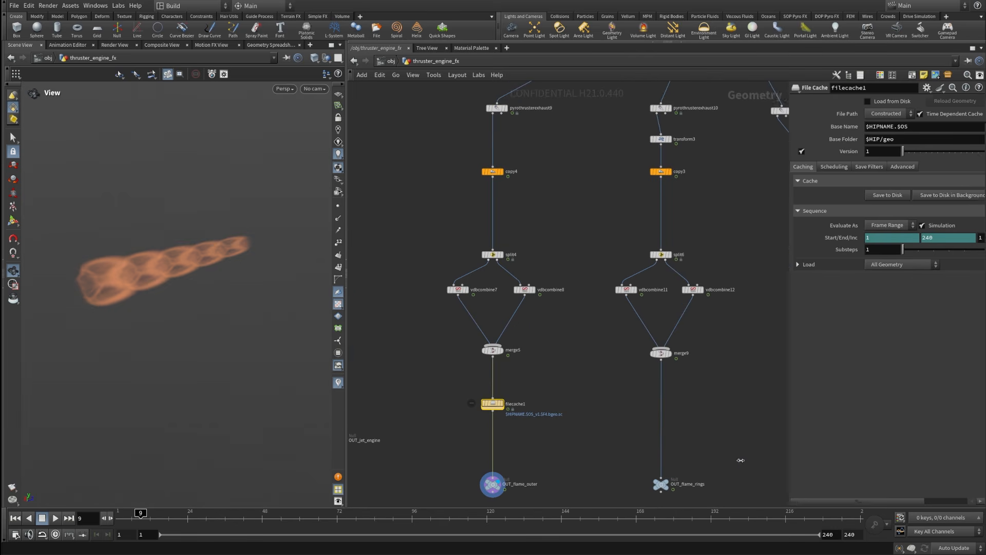
drag(786, 467, 668, 466)
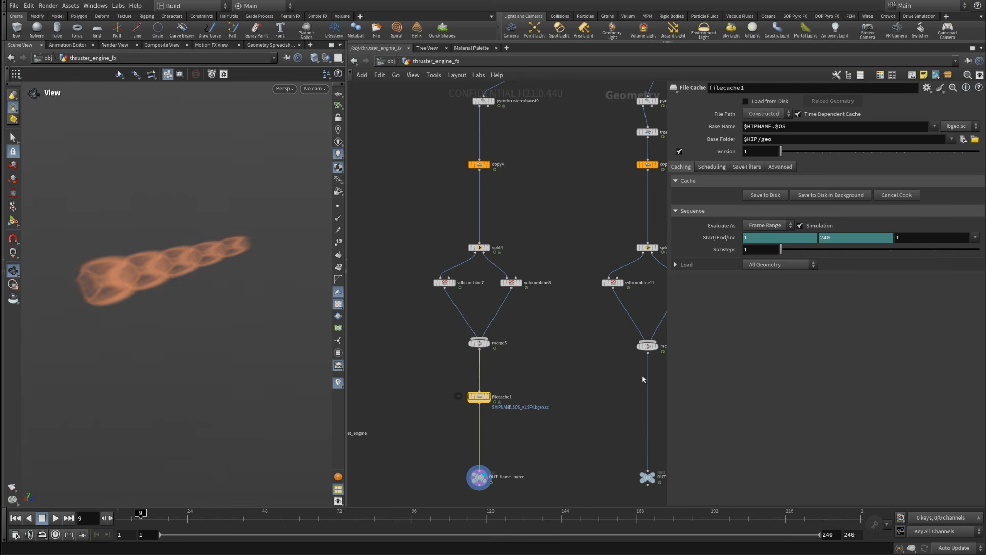
click(800, 225)
Duplicate the File Cache node into the wires above OUT_flame_rings and OUT_plasma_noise.
middle_drag(545, 396, 496, 370)
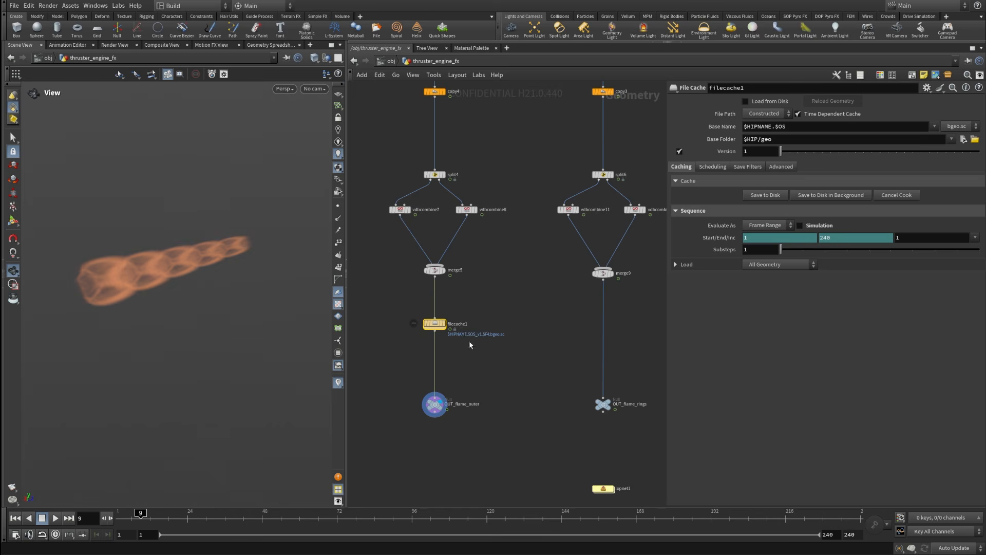
scroll(525, 352, down, 3)
alt+drag(461, 331, 583, 334)
middle_drag(619, 381, 499, 384)
scroll(492, 348, up, 3)
alt+drag(448, 332, 632, 339)
scroll(557, 359, down, 4)
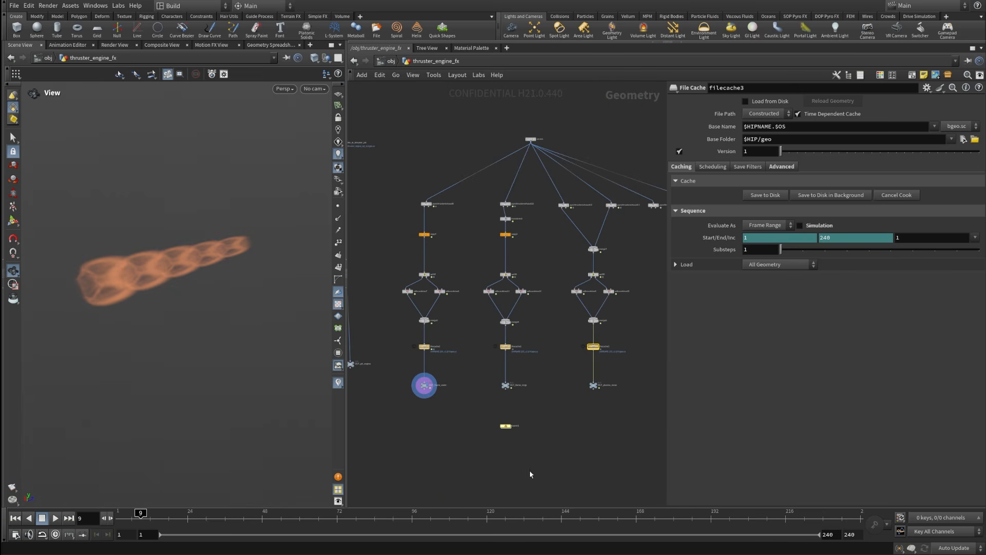
Go into the lopnet1 network located below OUT_flame_rings.
scroll(489, 403, up, 5)
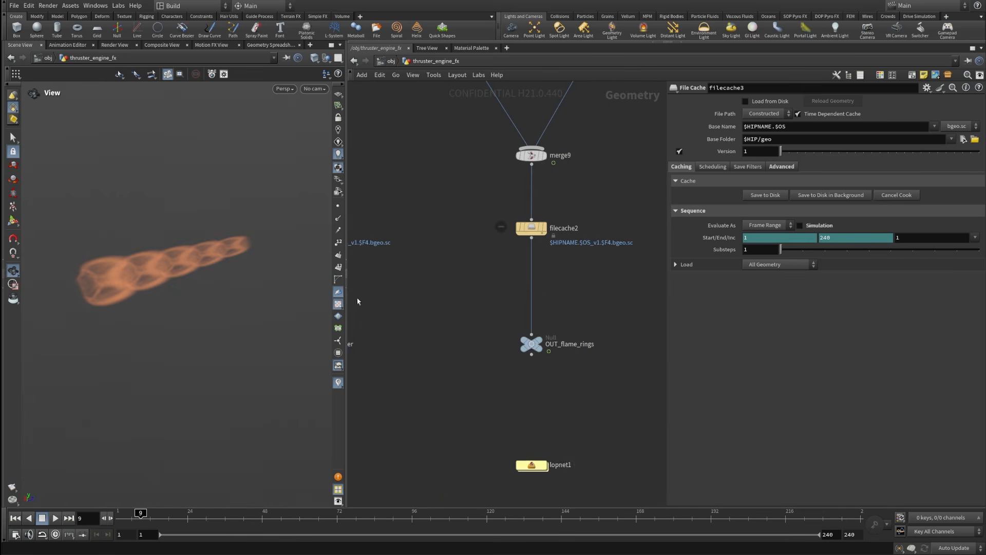
middle_drag(517, 430, 504, 372)
double_click(509, 410)
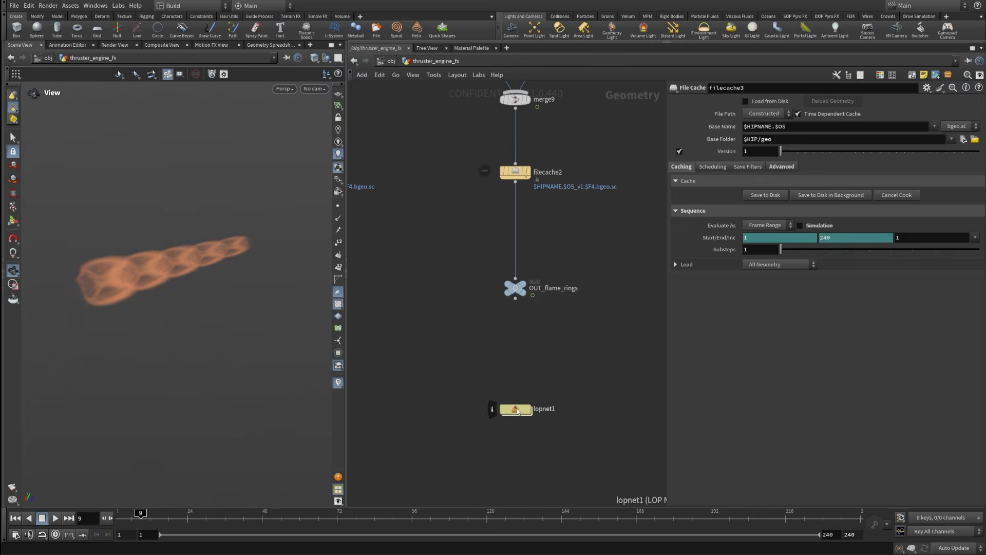
Rename the SOP Import node as sopimport_jet_engine.
middle_drag(549, 258, 549, 330)
drag(592, 313, 492, 225)
middle_drag(582, 287, 514, 243)
scroll(501, 219, up, 3)
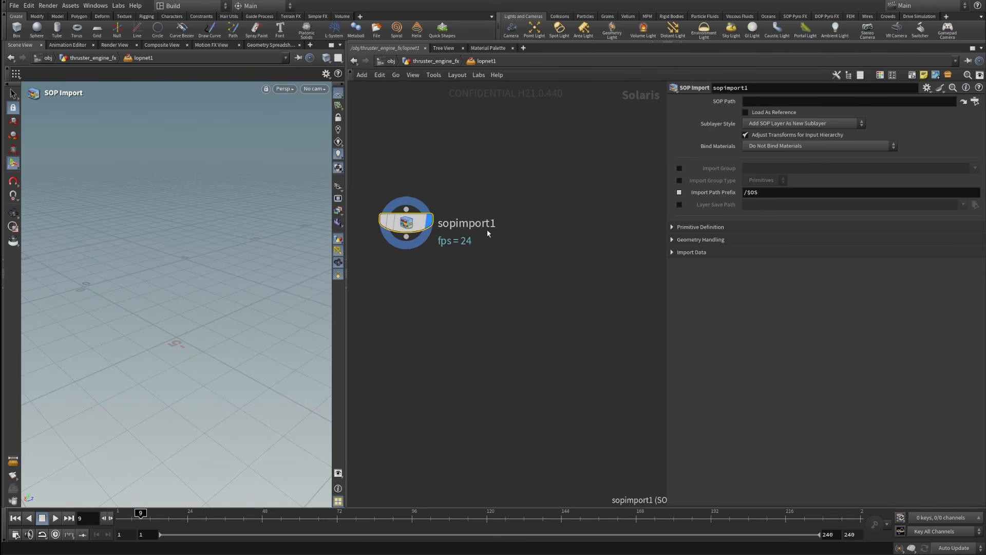
click(493, 225)
key(BackSpace)
text(_jet_engine)
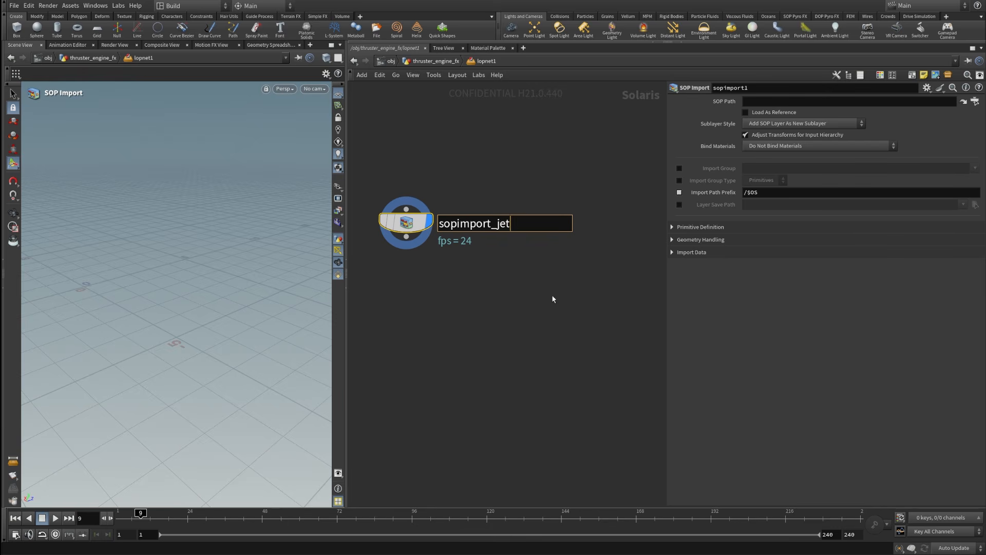
key(Return)
scroll(553, 298, down, 1)
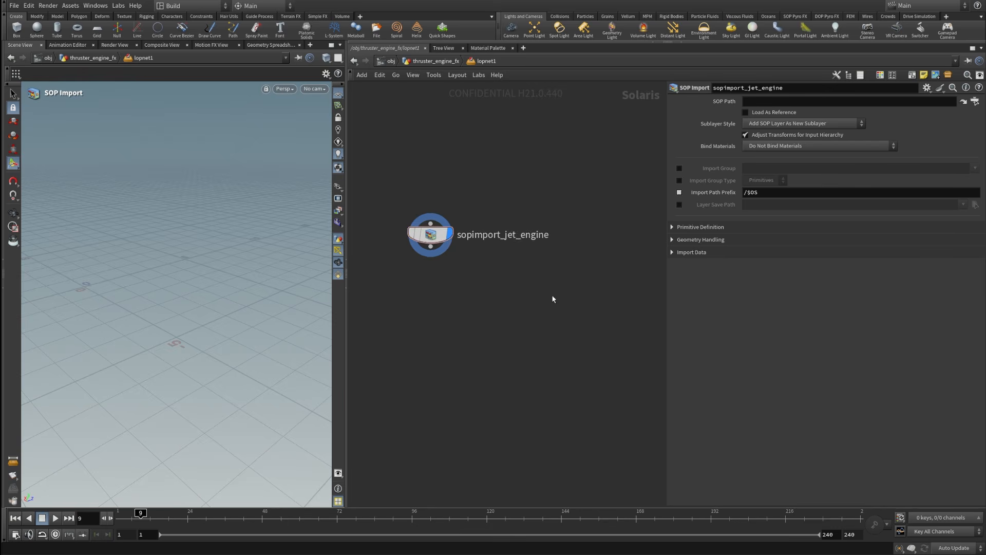
Set the SOP Path of sopimport_jet_engine to /obj/thruster_engine_fx/OUT_jet_engine.
middle_drag(553, 298, 602, 345)
drag(602, 345, 375, 229)
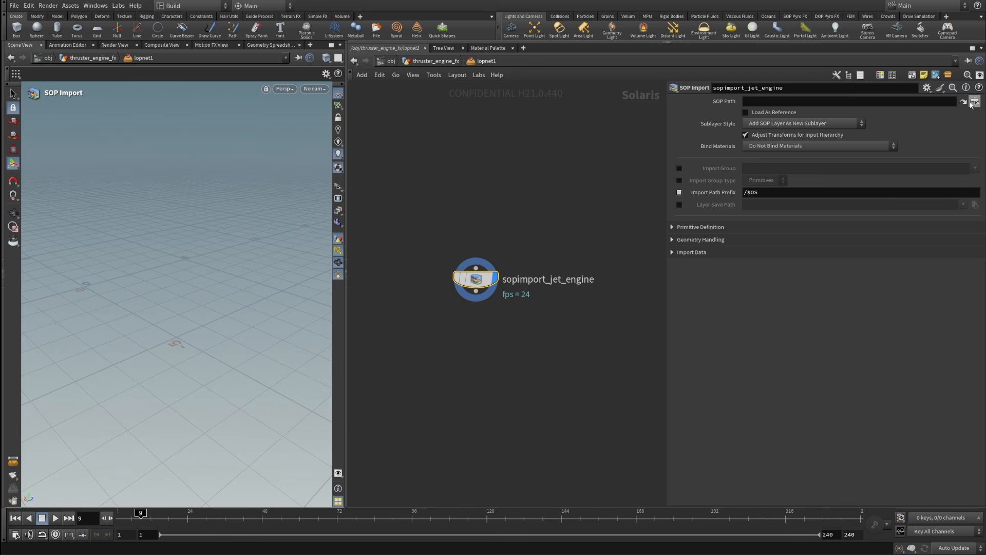
click(975, 101)
drag(909, 21, 478, 92)
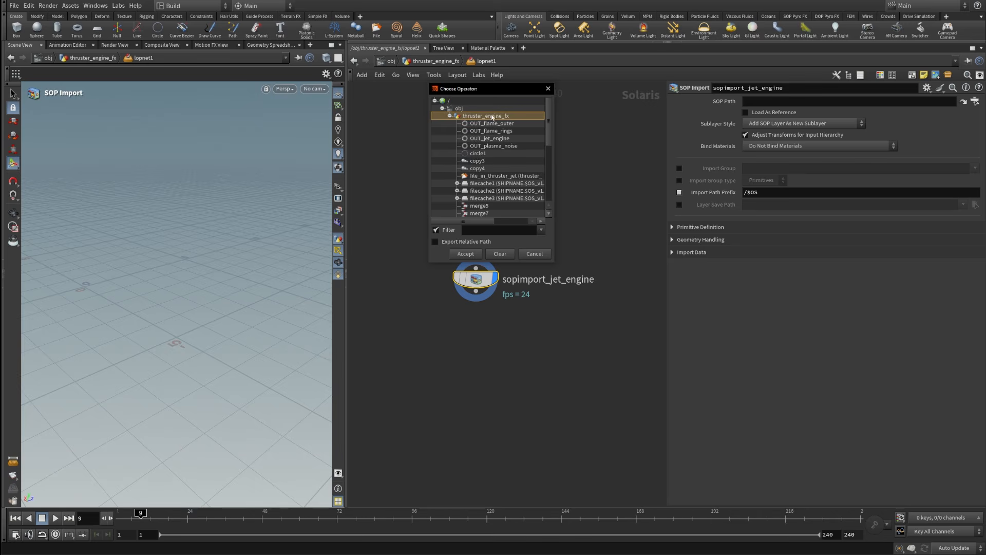
click(477, 139)
click(465, 253)
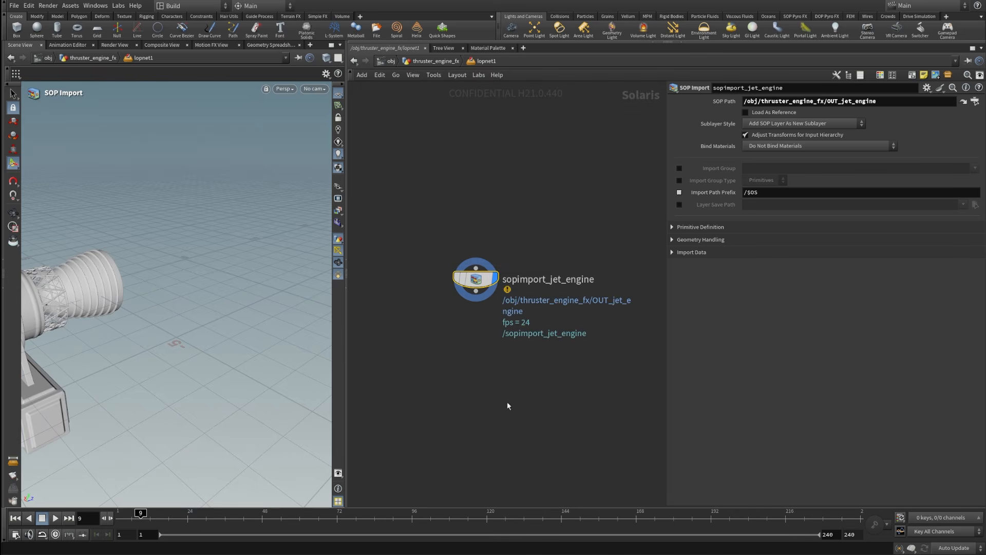
Duplicate the jet engine SOP Import node and name the copy sopimport_plasma_noise.
middle_drag(472, 362, 458, 294)
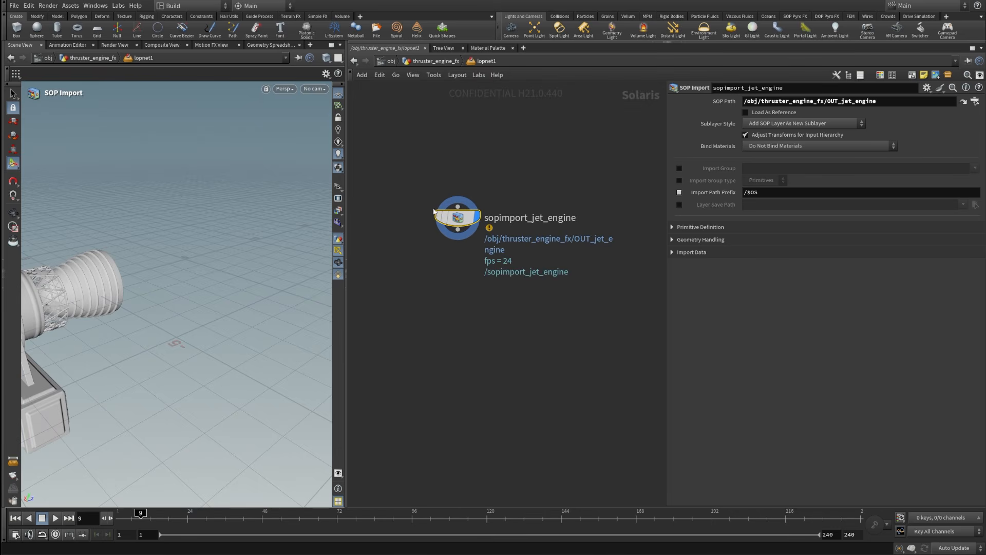
middle_drag(515, 339, 455, 332)
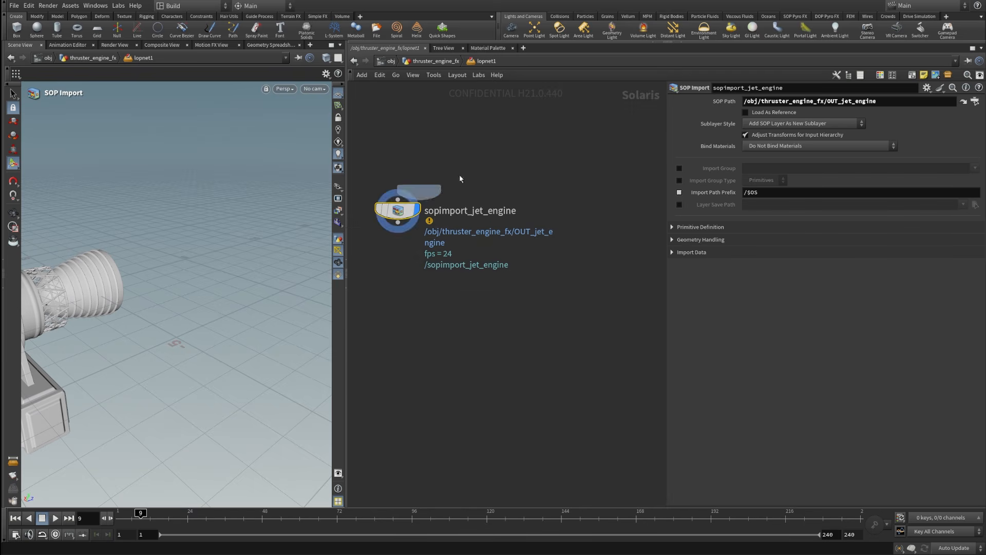
key(ctrl+v)
double_click(504, 226)
drag(517, 226, 567, 227)
text(p)
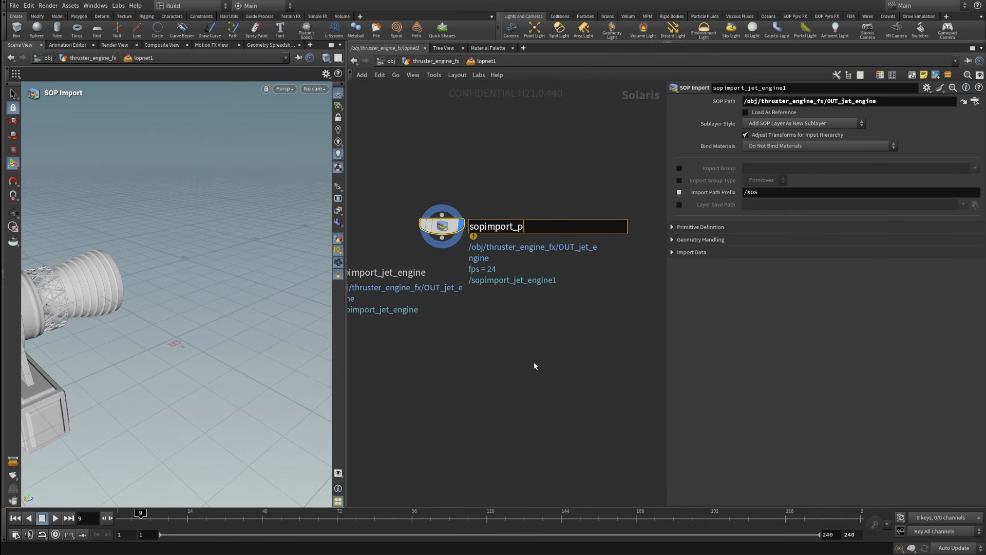
text(lasma_noise)
click(509, 396)
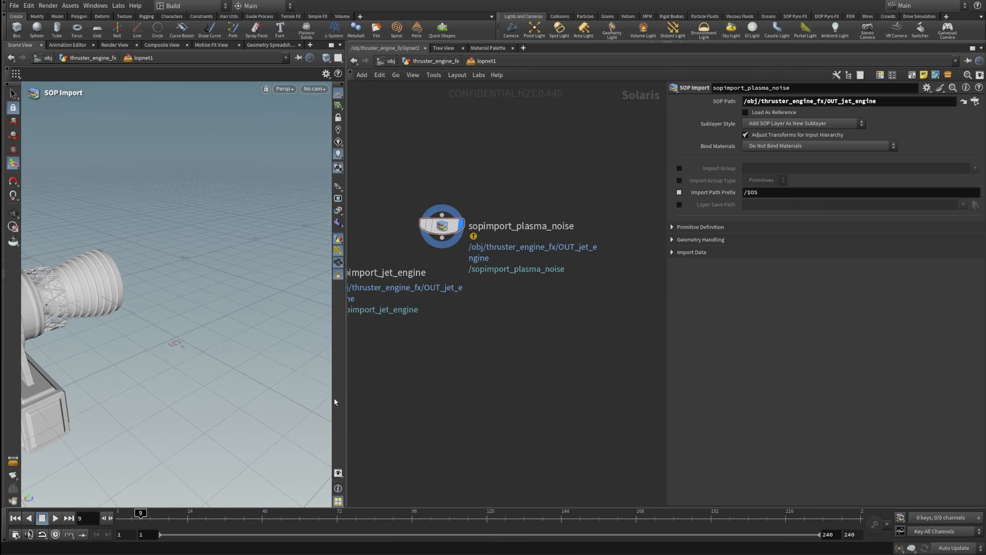
Set the SOP Path of sopimport_plasma_noise to /obj/thruster_engine_fx/OUT_plasma_noise.
scroll(516, 367, down, 2)
middle_drag(490, 289, 496, 300)
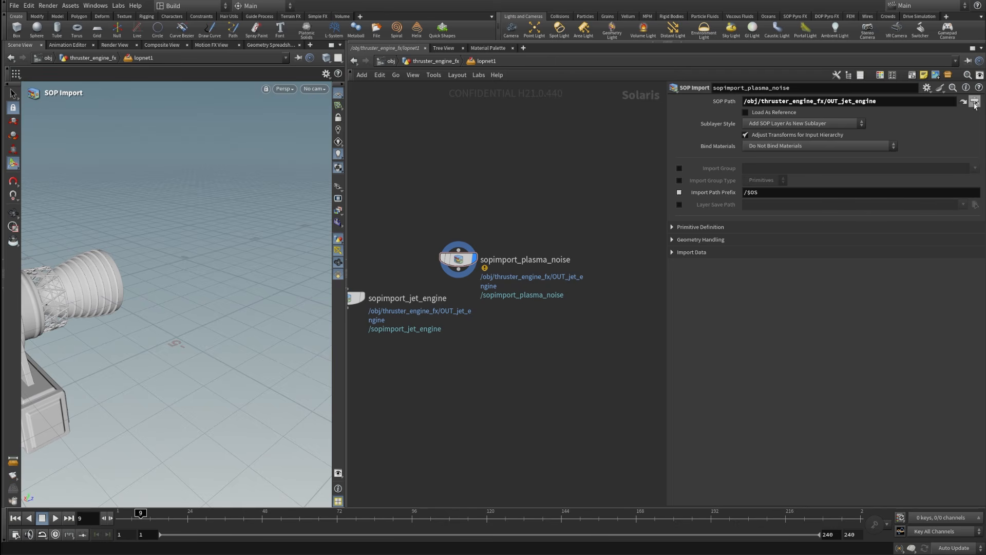
click(976, 101)
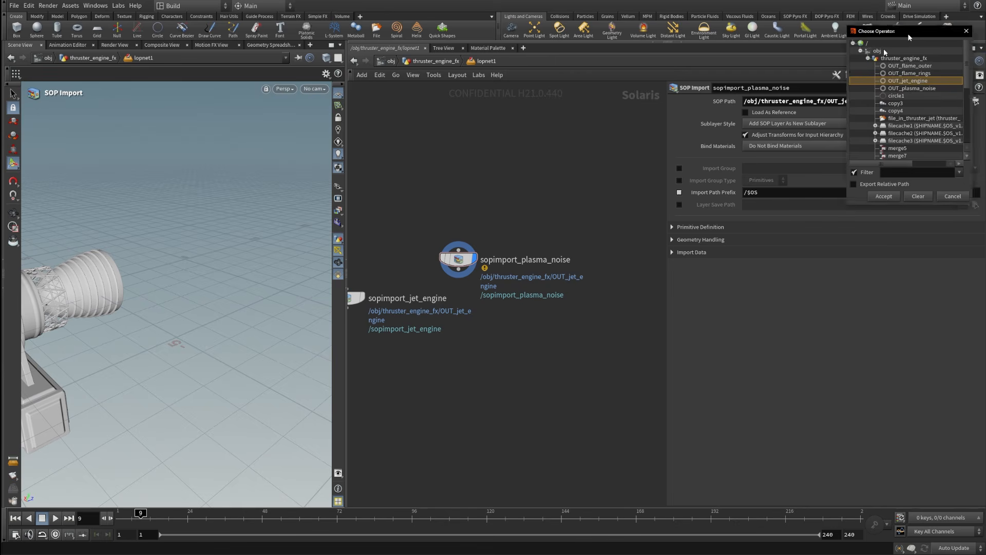
drag(920, 16, 594, 150)
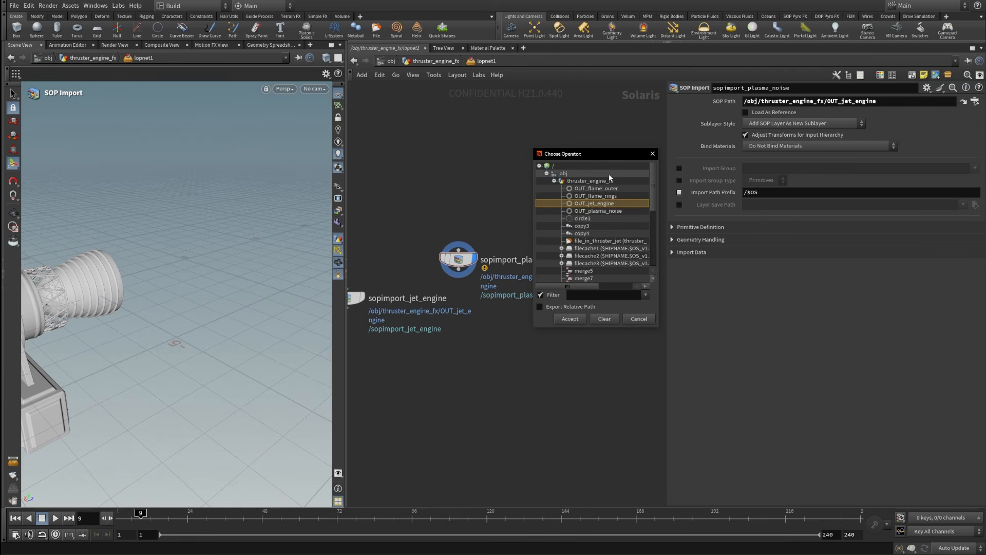
click(609, 210)
click(570, 319)
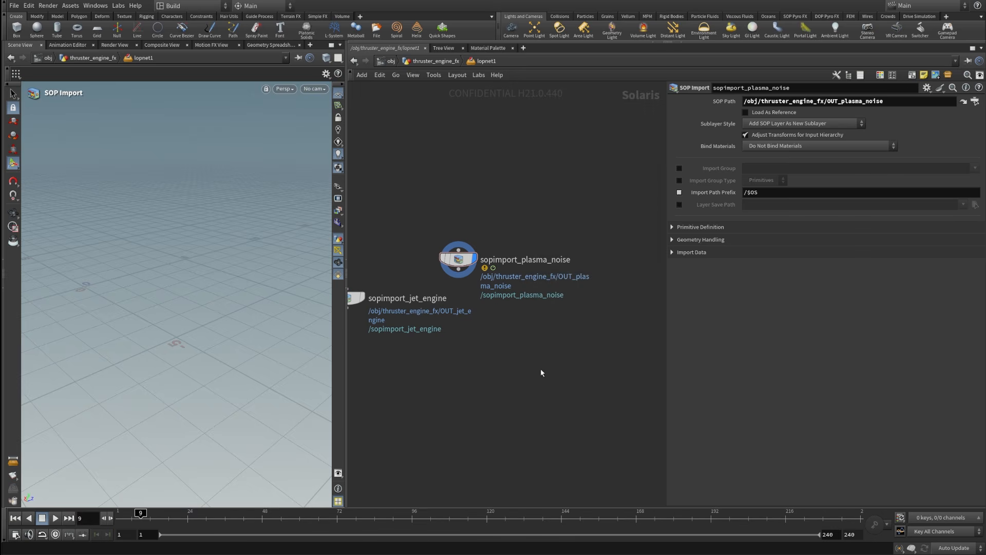
Widen the network editor and show the scene's operator tree beside the lopnet1 nodes.
drag(346, 396, 191, 419)
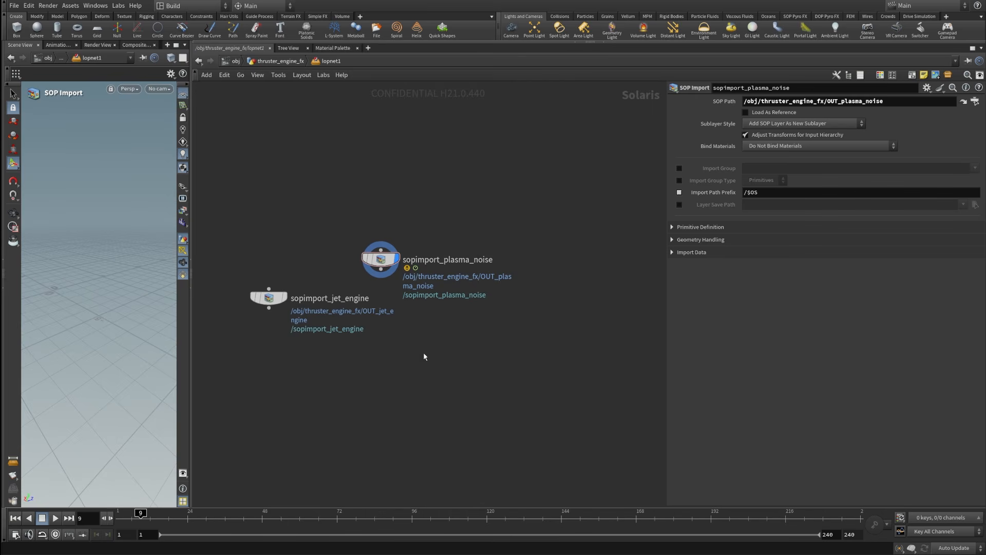
drag(260, 239, 369, 362)
middle_drag(363, 374, 501, 417)
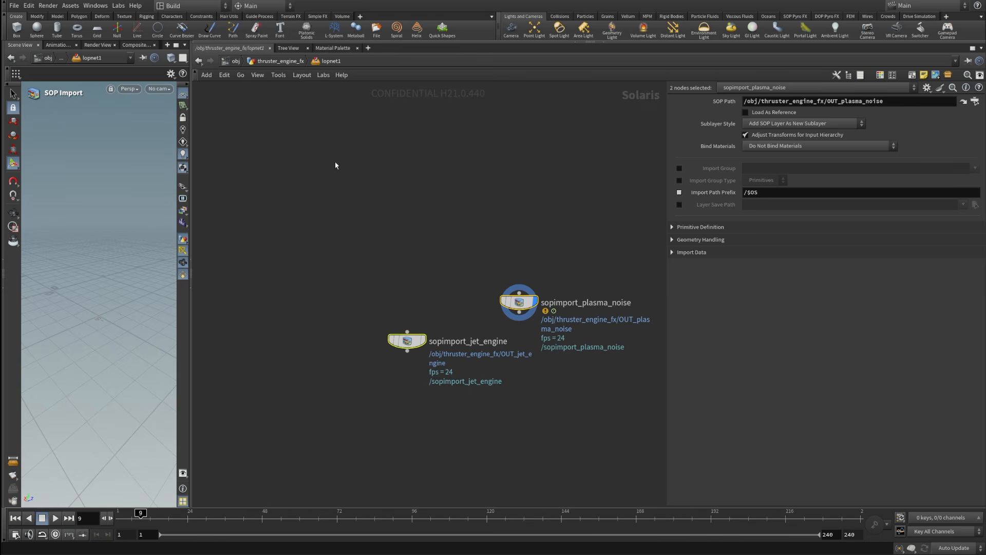
key(shift+w)
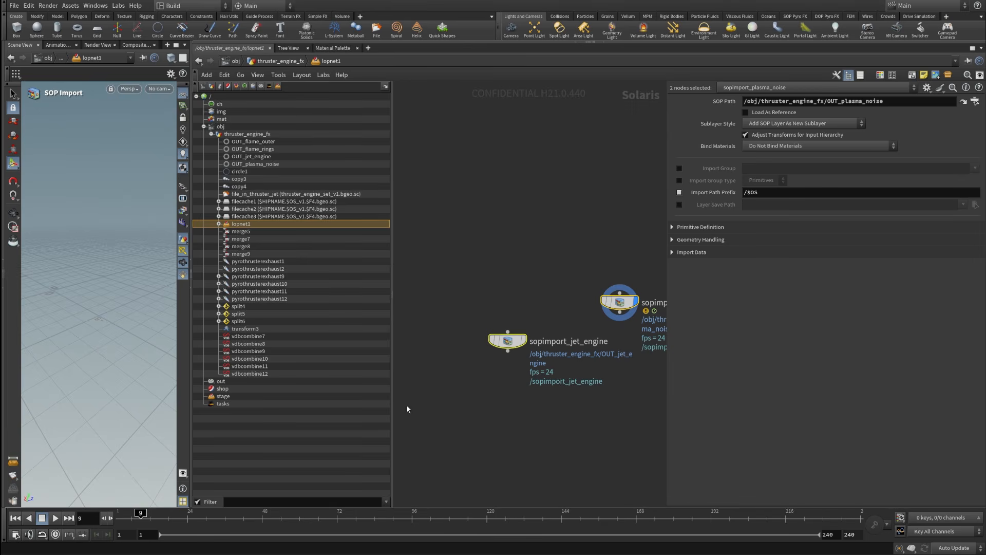
drag(393, 414, 361, 407)
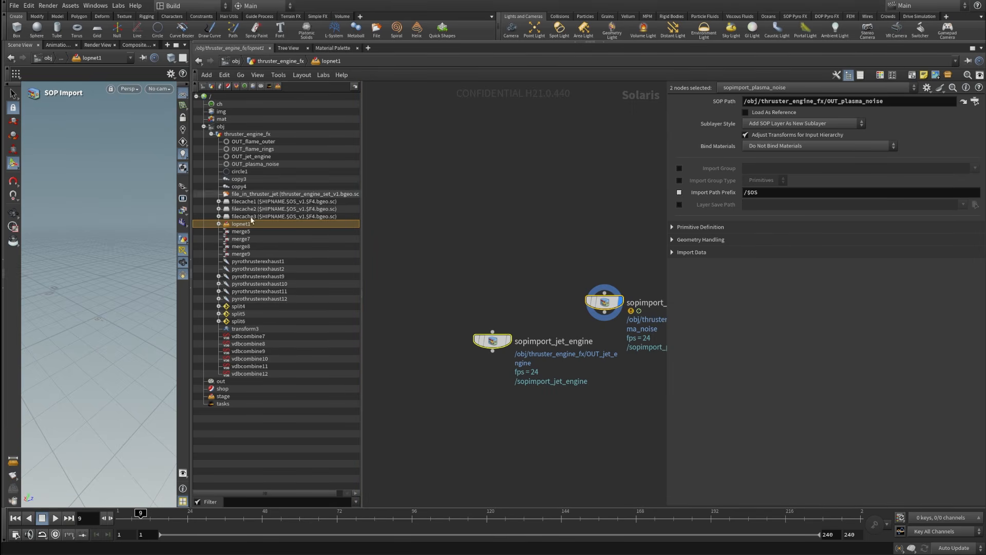
key(h)
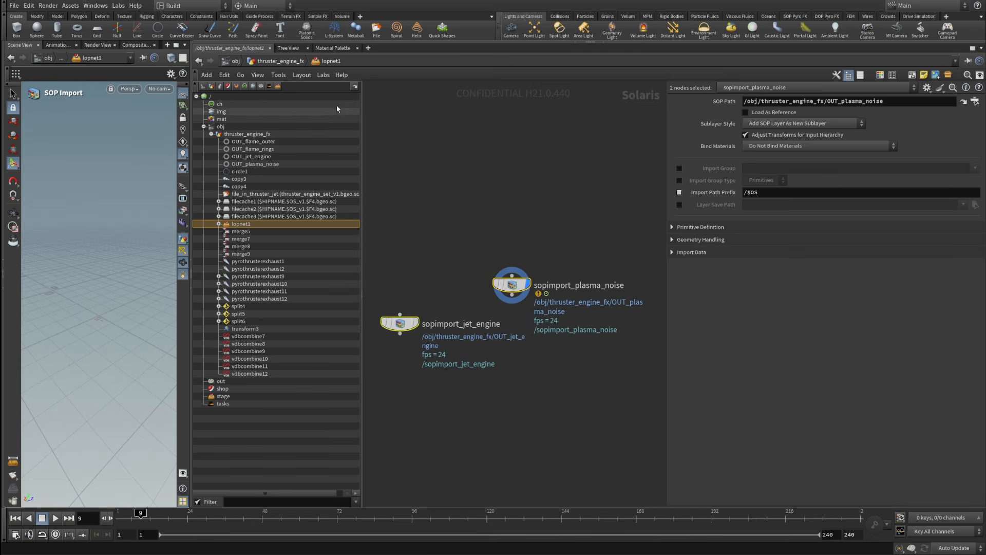
Add a SOP Import node above the existing imports and name it sopimport_flame_outer.
middle_drag(539, 232, 480, 210)
click(504, 214)
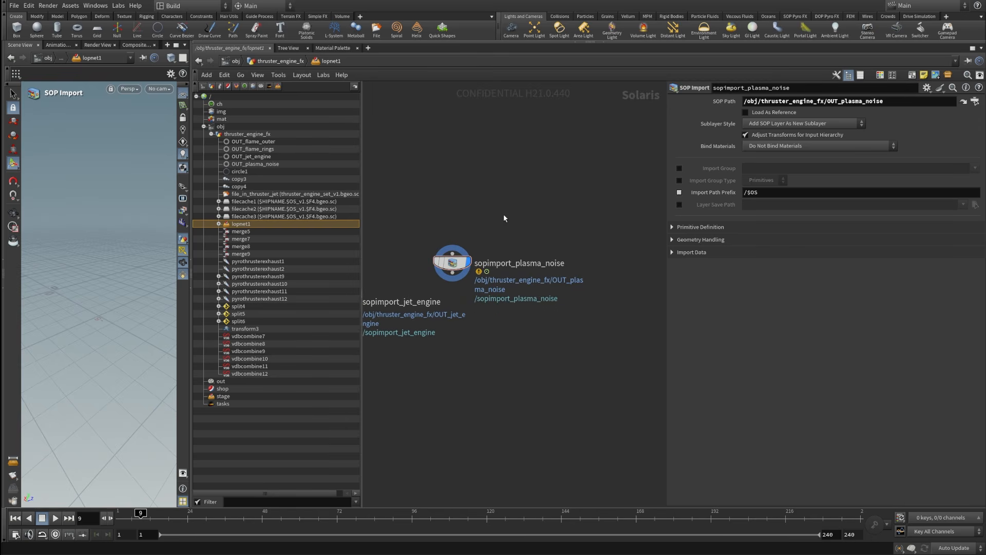
key(Tab)
text(sopimp)
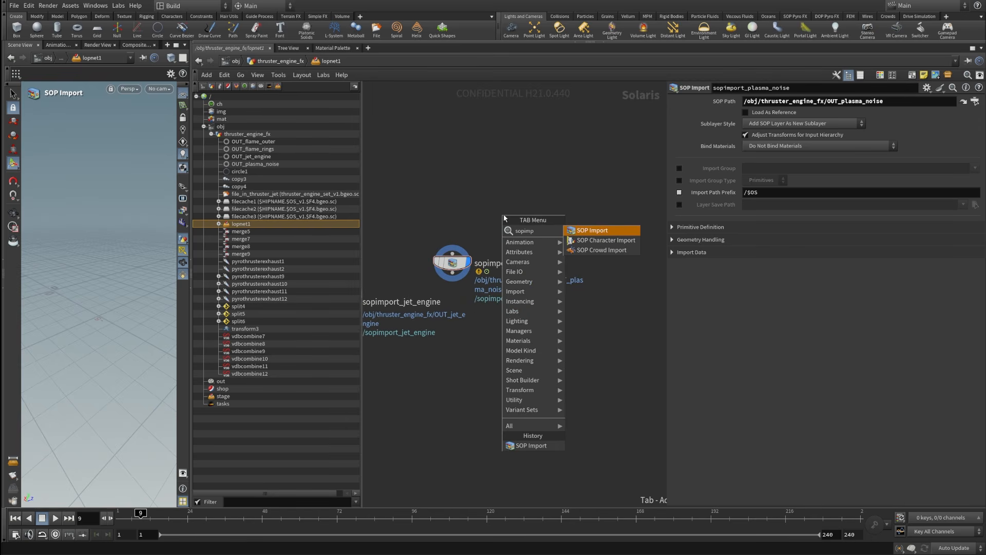
click(583, 235)
click(586, 224)
double_click(601, 218)
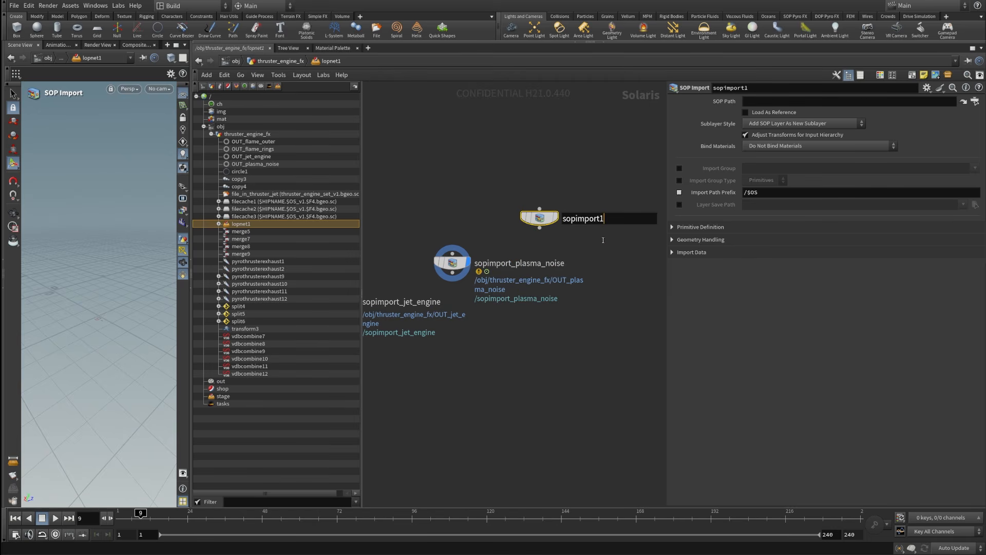
text(_flame_outer)
click(578, 273)
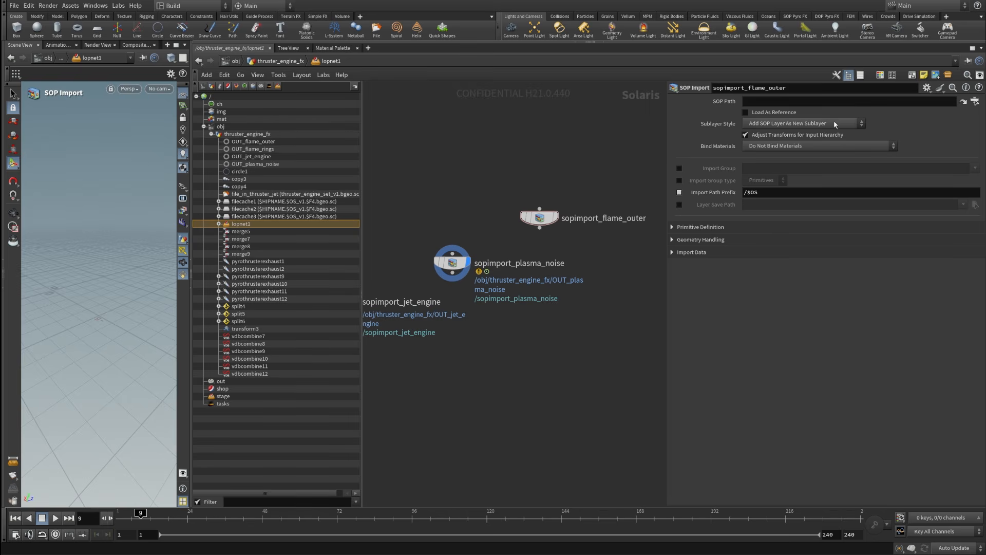
Set the SOP Path of sopimport_flame_outer to ../../OUT_flame_outer.
click(252, 143)
drag(252, 145, 590, 153)
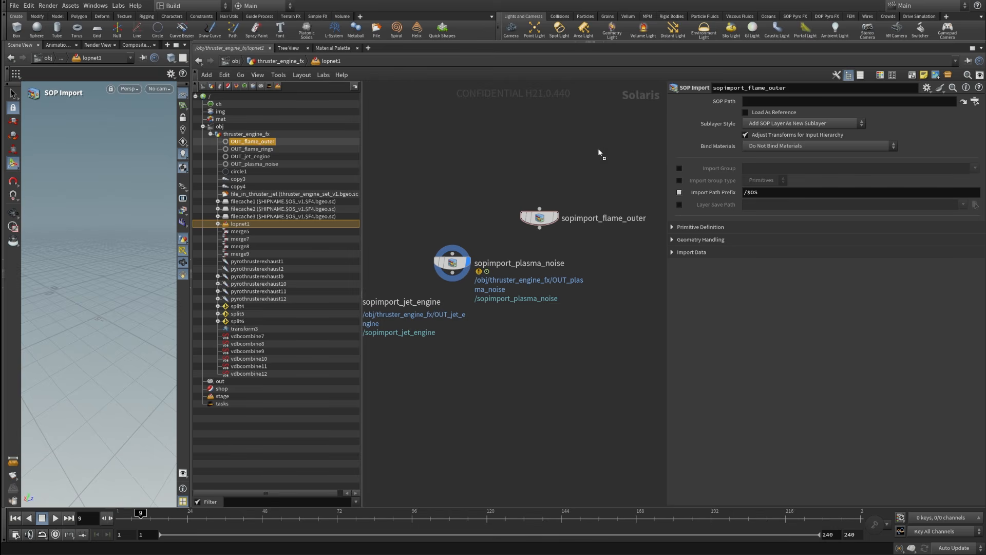
drag(756, 106, 765, 103)
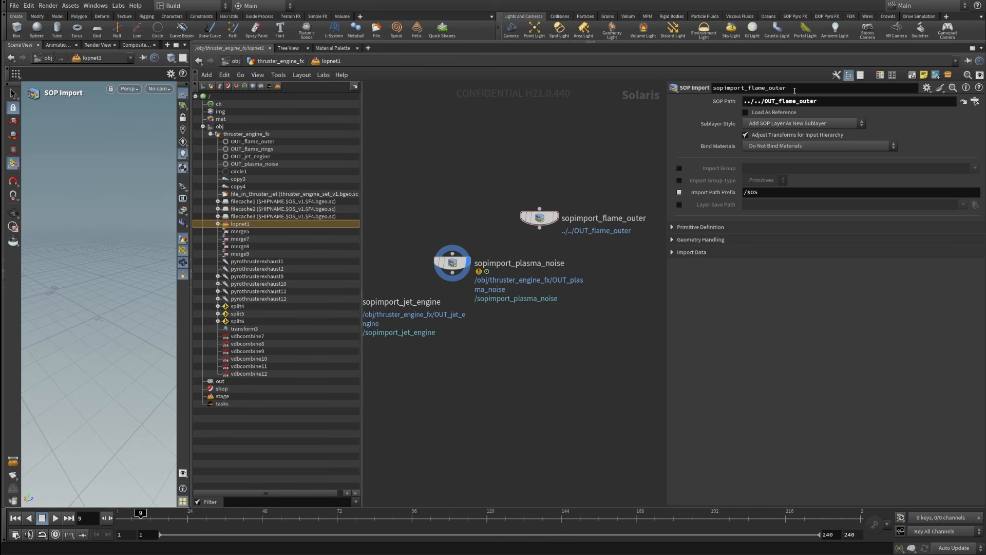
middle_drag(601, 311, 456, 314)
middle_drag(493, 275, 490, 252)
scroll(519, 273, up, 2)
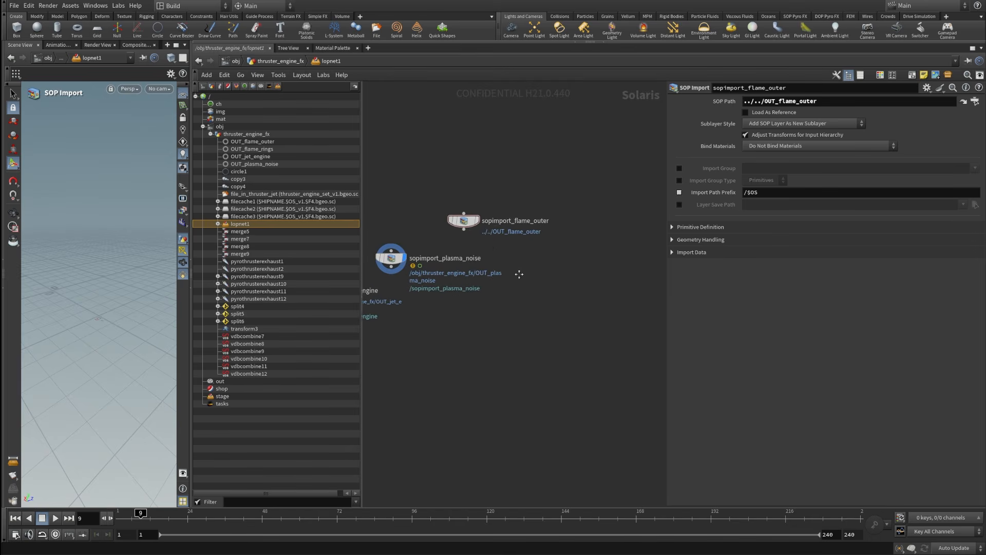
Display the sopimport_jet_engine node in the viewport.
middle_drag(451, 322, 539, 309)
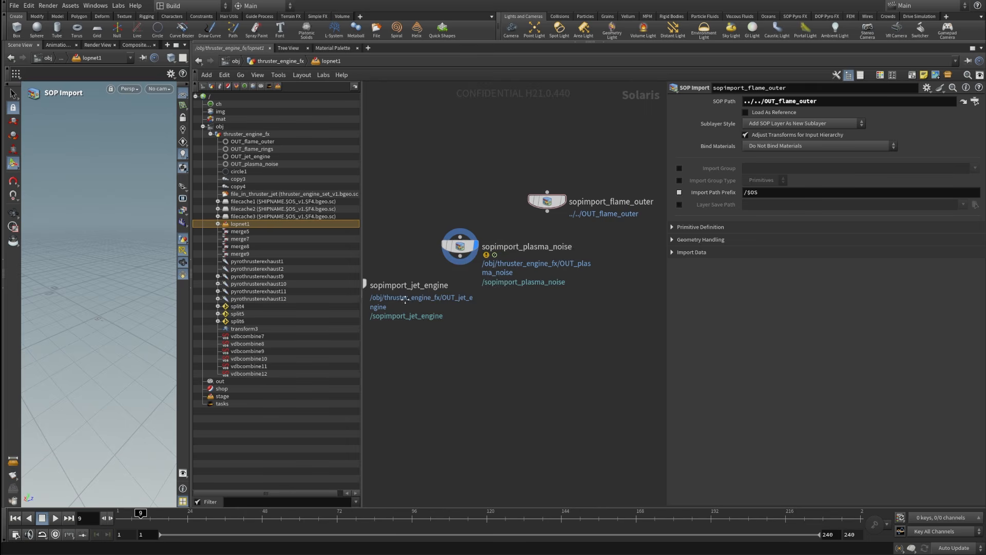
middle_drag(399, 302, 428, 302)
click(394, 287)
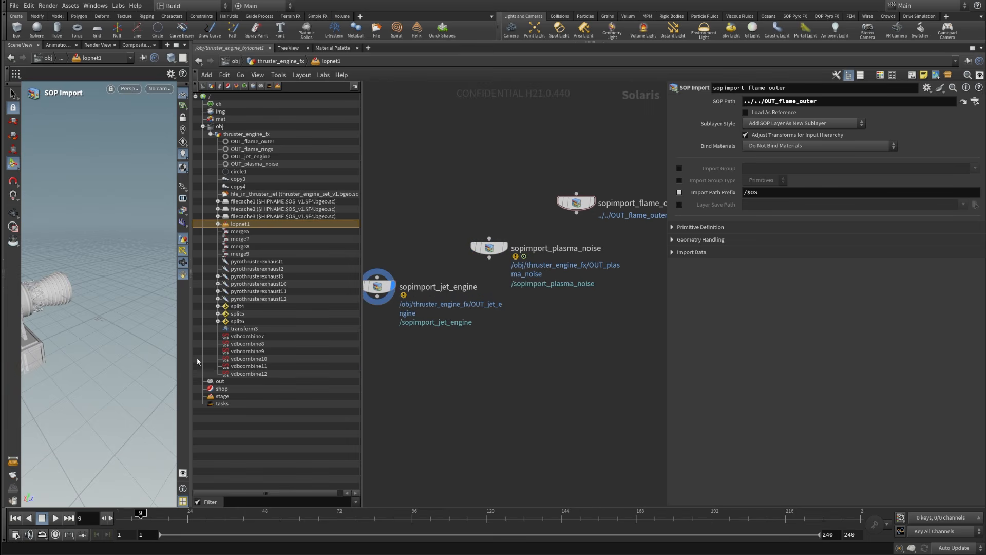
Duplicate sopimport_flame_outer and set the copy's SOP Path to ../../OUT_flame_rings.
middle_drag(584, 294, 453, 356)
drag(438, 276, 543, 239)
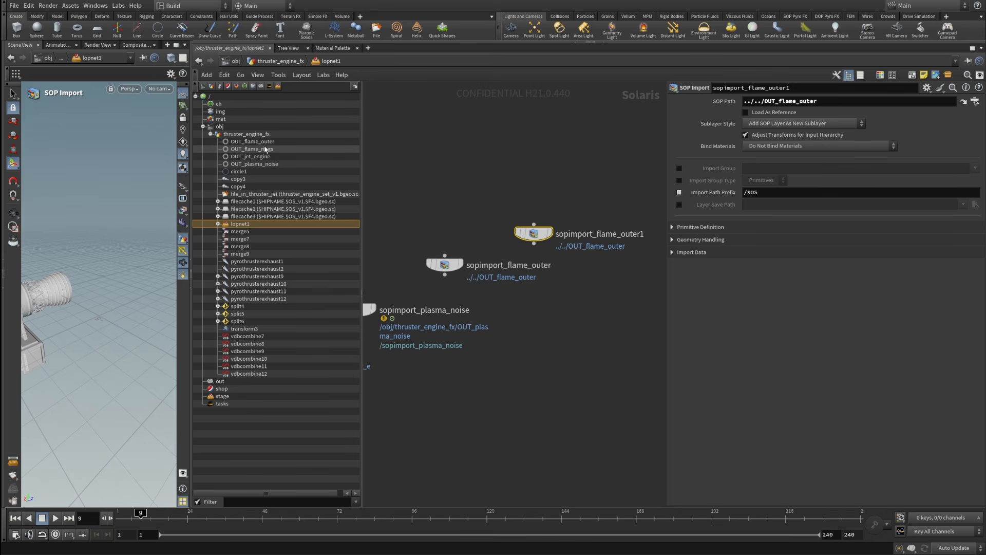
drag(262, 151, 815, 101)
click(373, 199)
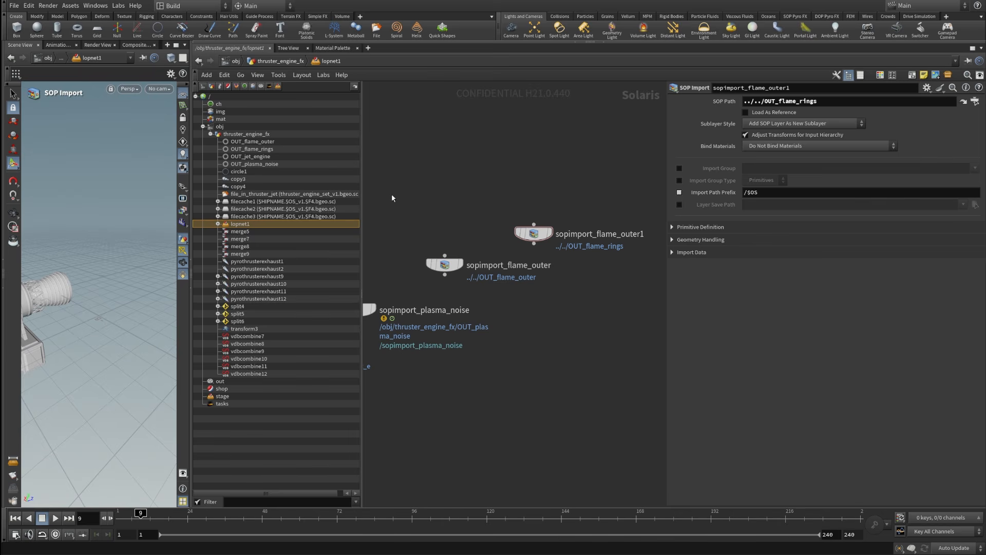
Hide the operator tree and rename the duplicated import node sopimport_flame_rings.
key(shift+w)
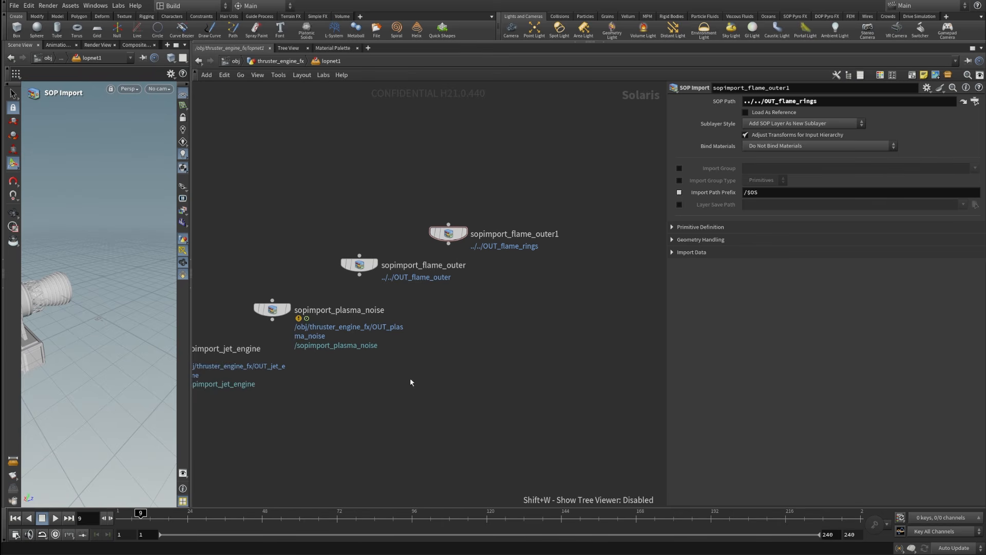
middle_drag(380, 378, 503, 343)
middle_drag(543, 302, 427, 352)
scroll(490, 258, up, 3)
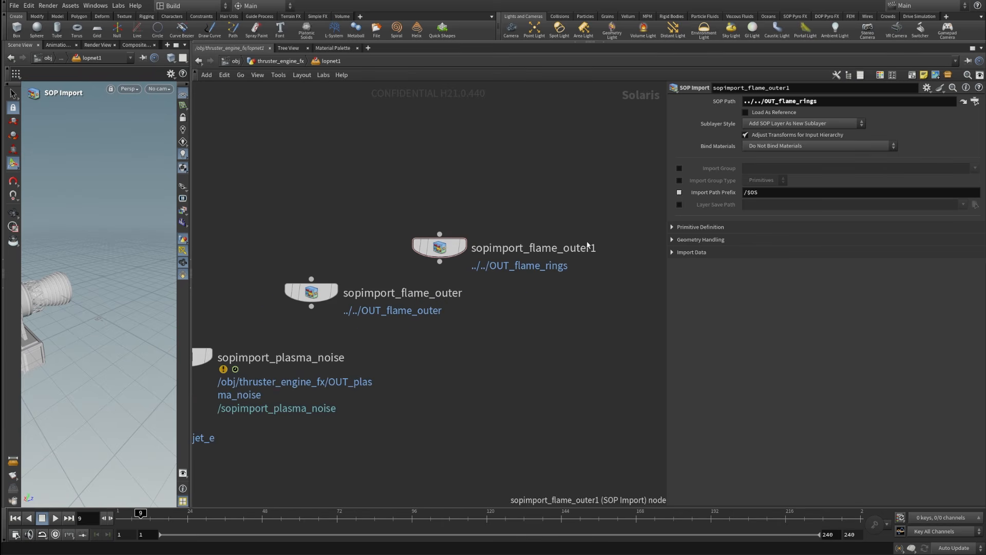
double_click(563, 250)
text(rings)
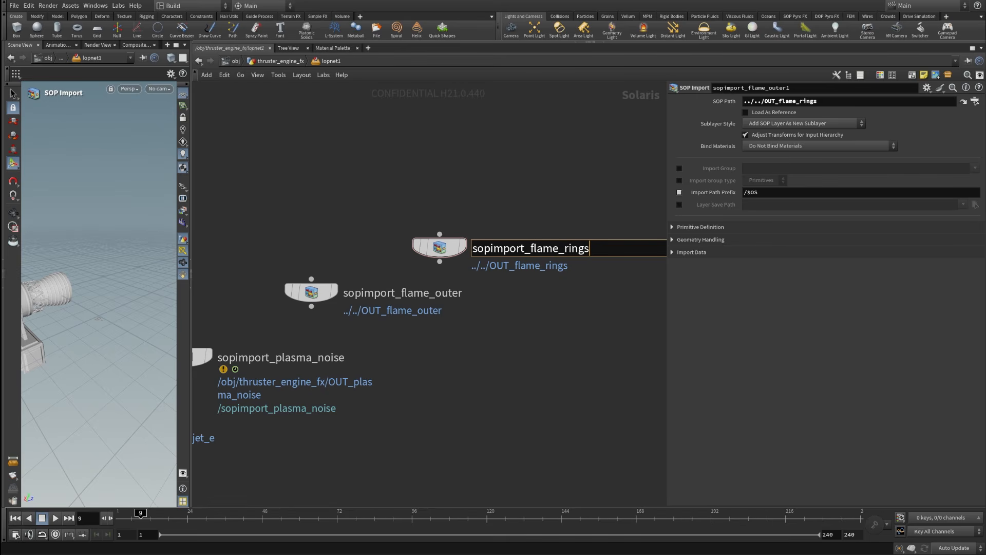
Add a Merge node below the four SOP Import nodes.
middle_drag(417, 377, 498, 322)
scroll(509, 372, down, 3)
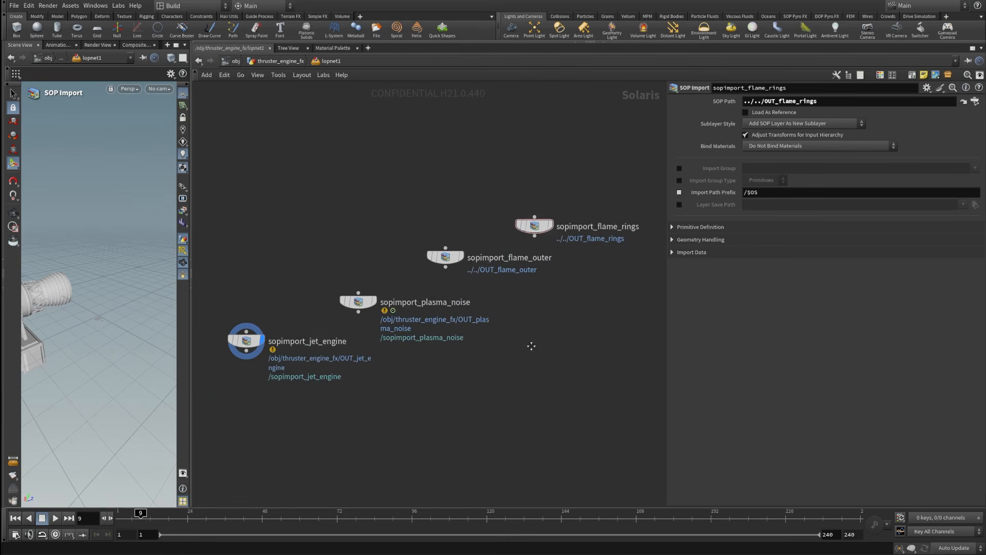
key(Tab)
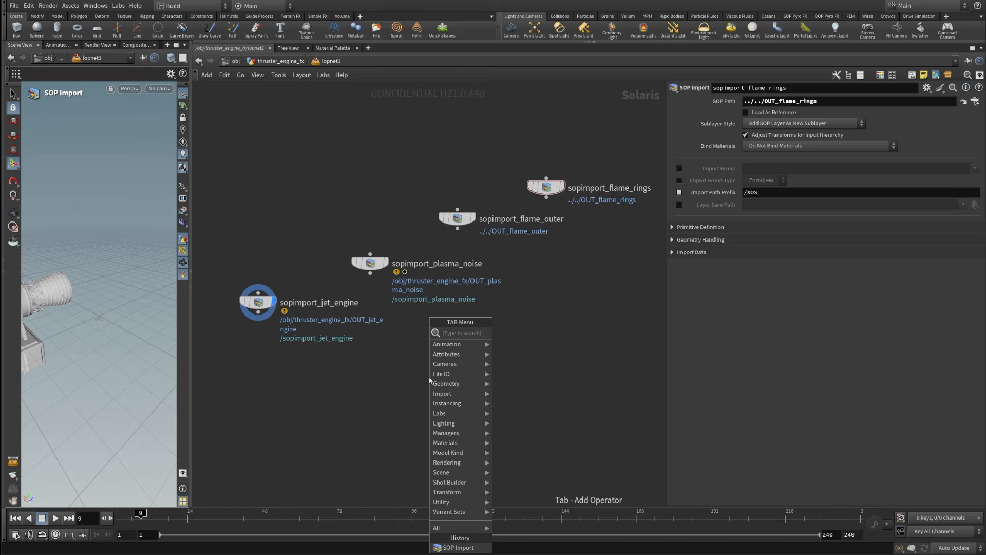
text(merge)
key(Return)
click(395, 432)
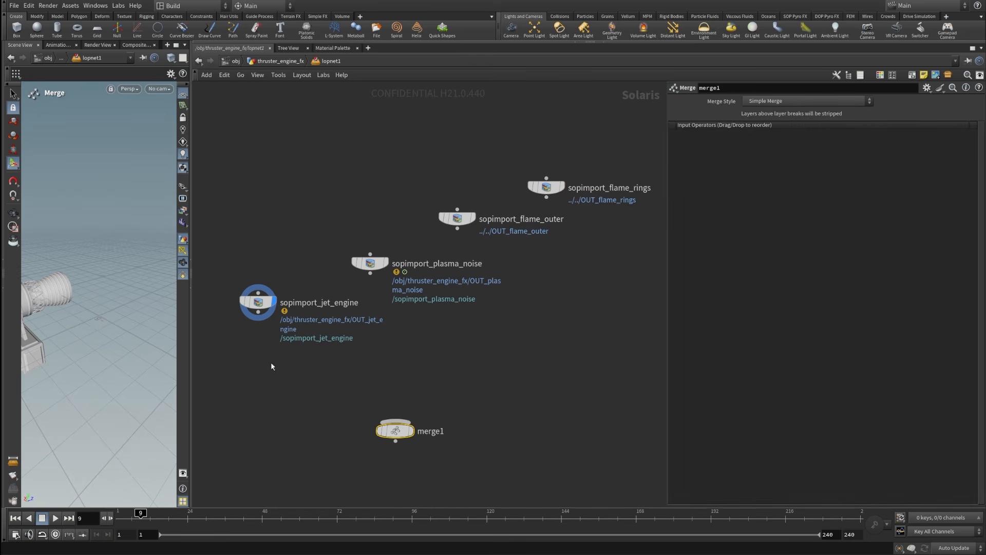
Connect the jet engine, plasma noise, flame outer and flame rings imports to the merge node in that order.
drag(259, 319, 394, 419)
drag(370, 273, 395, 420)
drag(457, 231, 404, 420)
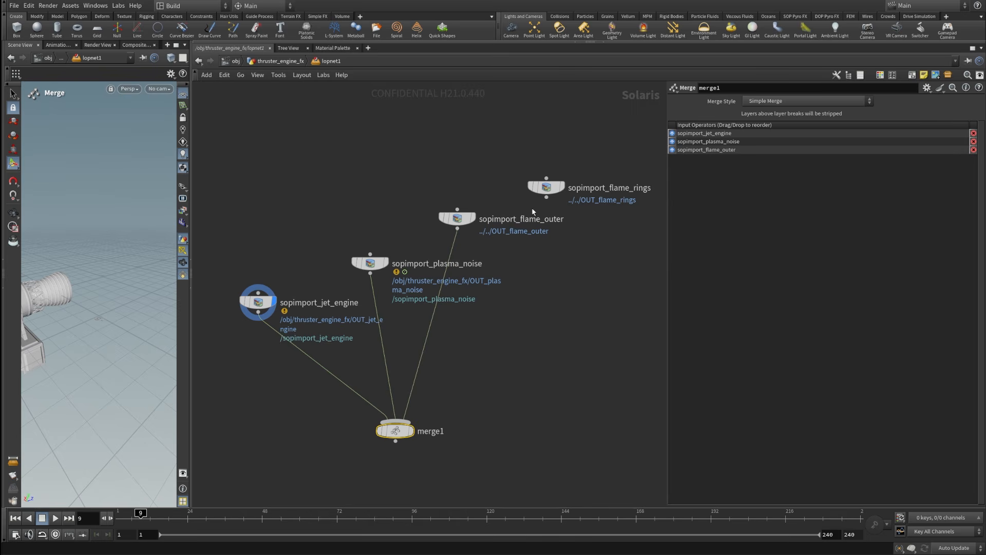
drag(543, 197, 404, 420)
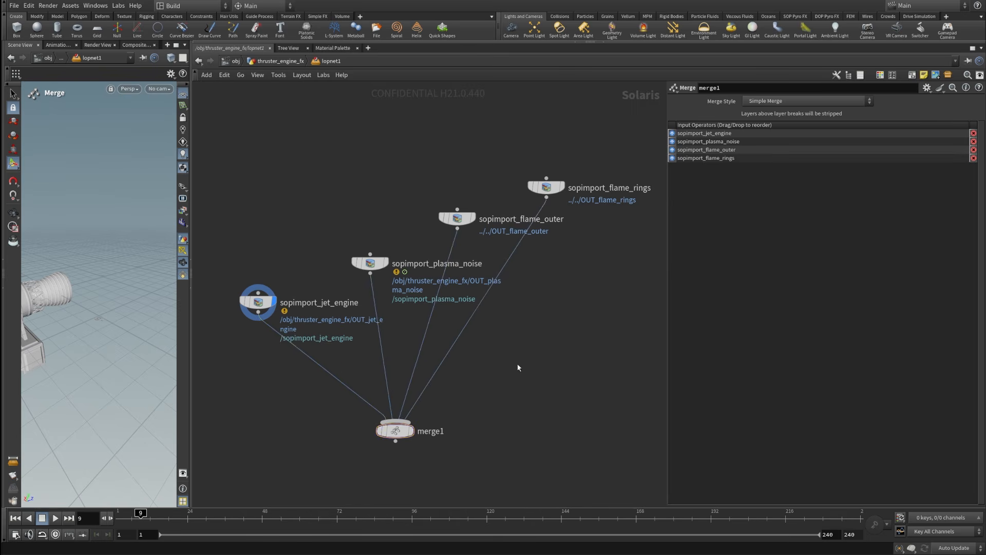
scroll(538, 354, down, 2)
middle_drag(539, 355, 555, 287)
scroll(533, 308, up, 2)
scroll(557, 310, down, 1)
middle_drag(560, 246, 531, 357)
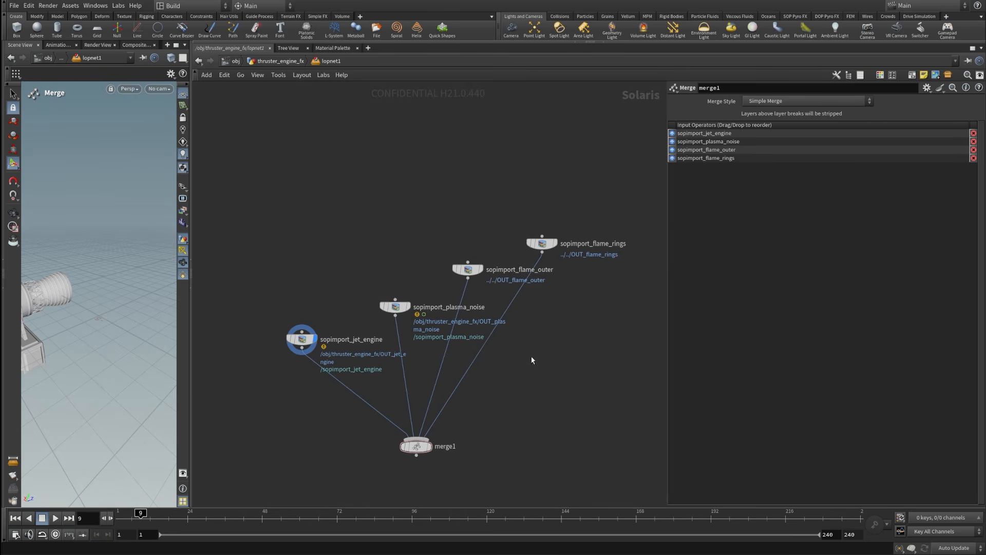
Review the rendered thruster_comp sequence as a reference and return to the LOP network.
middle_drag(482, 412, 507, 364)
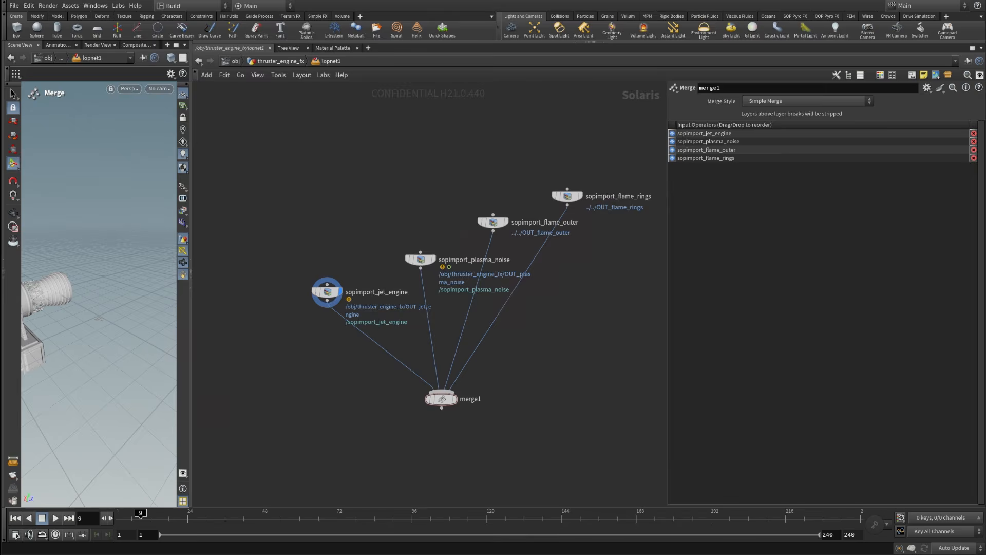
key(alt+Tab)
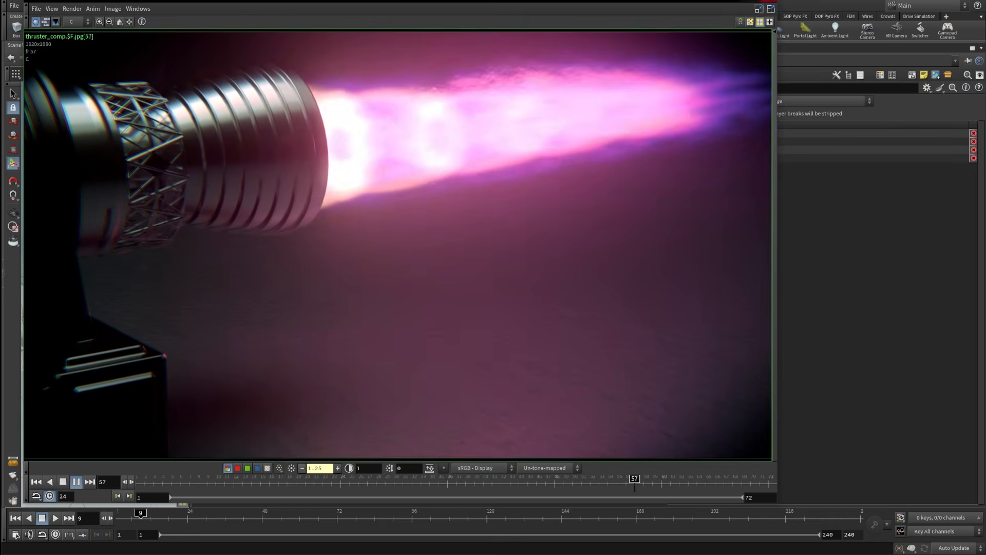
key(alt+Tab)
Add a Grid node beside the import nodes to serve as the ground.
middle_drag(406, 431, 383, 379)
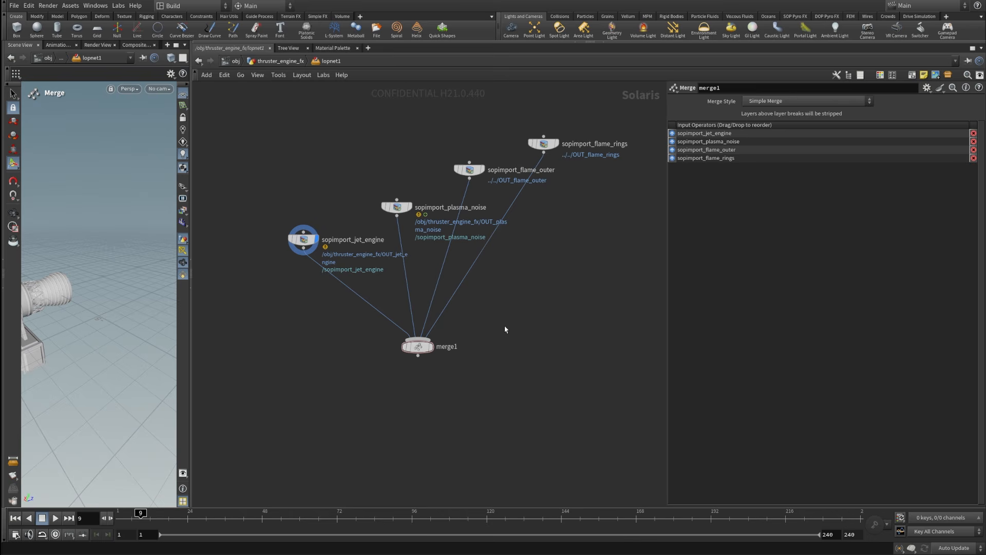
key(Tab)
text(grid)
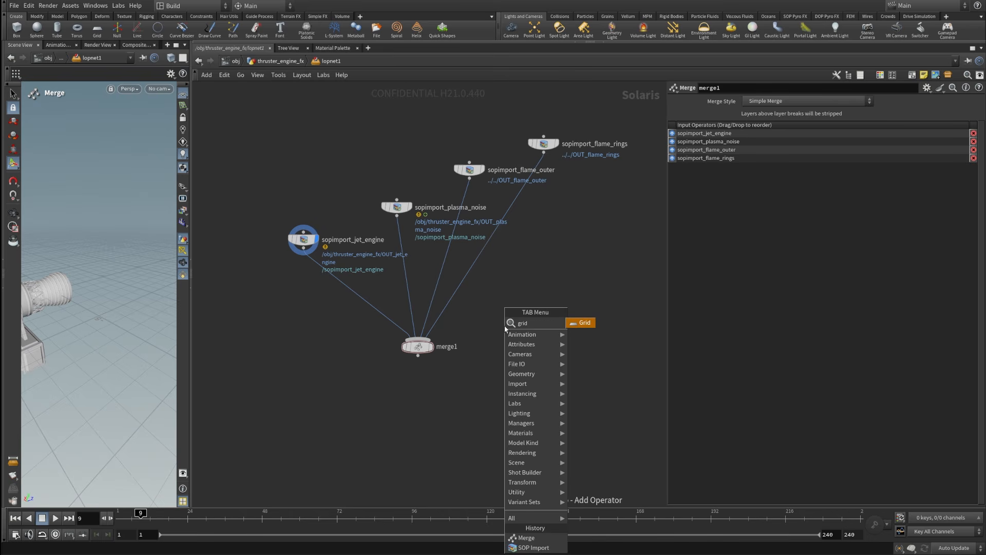
click(579, 323)
click(531, 279)
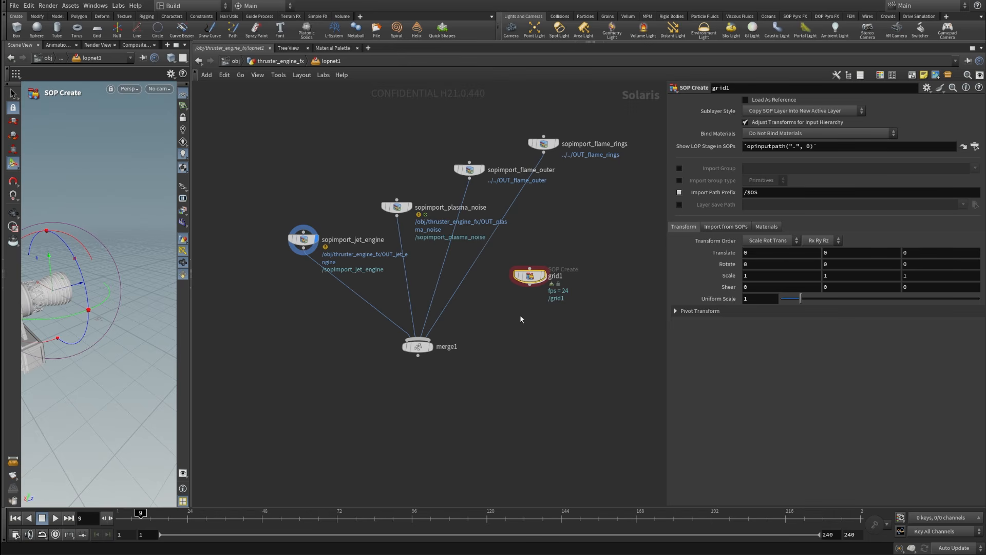
Connect the grid to merge1 and display the merged result in the viewport.
drag(529, 284, 418, 338)
click(431, 347)
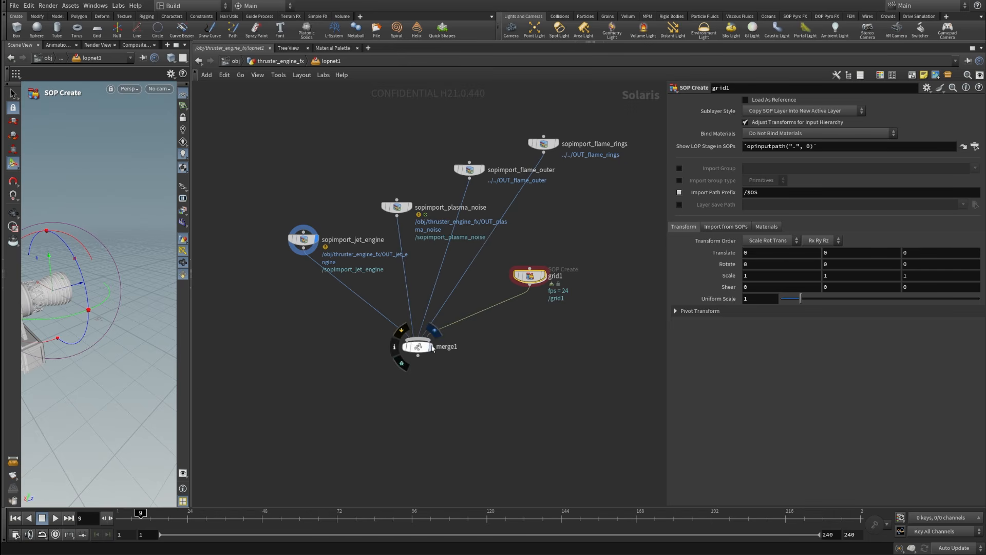
key(Escape)
drag(114, 289, 91, 351)
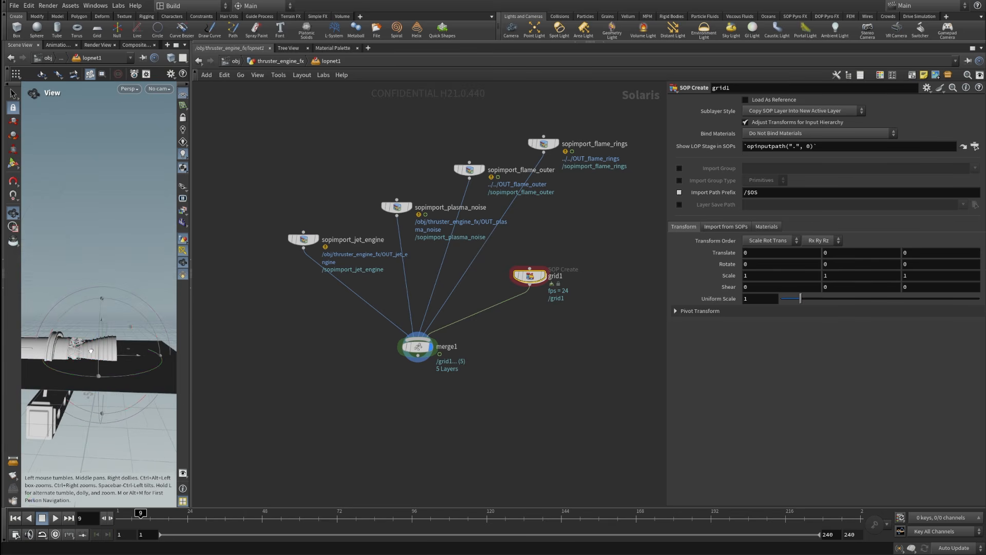
key(Return)
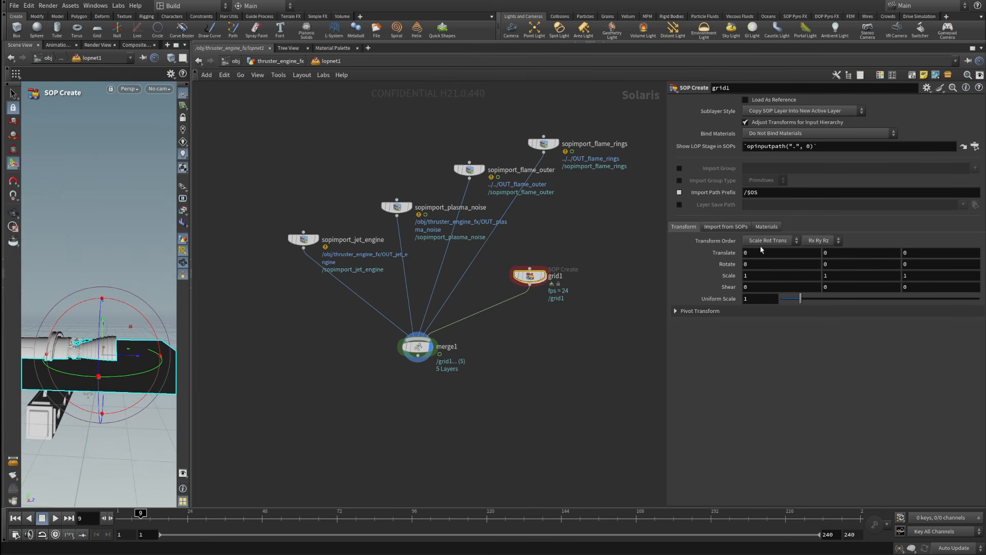
Lower the grid beneath the engine by setting its Y translate to -3.55.
middle_drag(868, 256, 714, 252)
click(869, 257)
text(5)
key(Return)
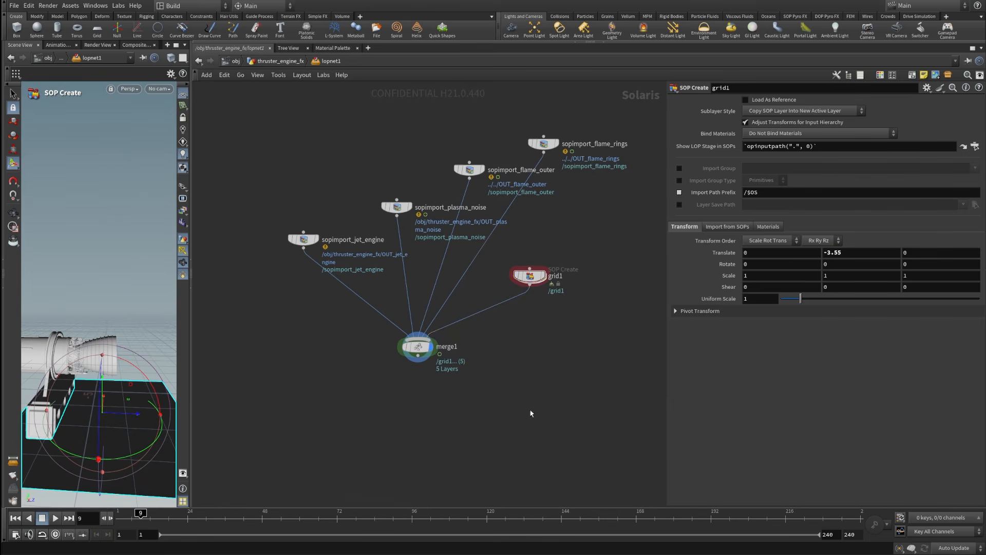
Set the grid's Uniform Scale to 100.
middle_drag(486, 424, 483, 395)
click(770, 299)
text(00)
key(Return)
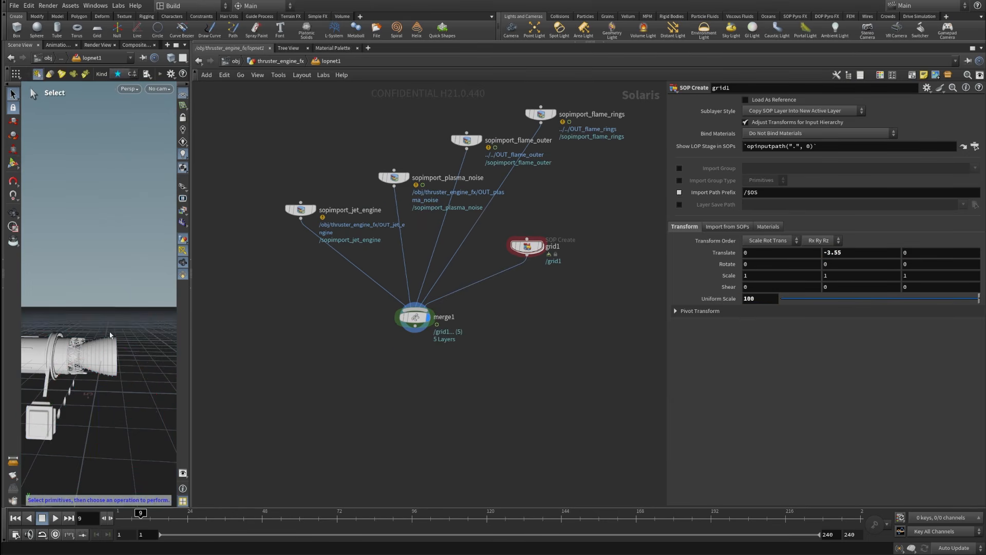
View the full length of the engine on the enlarged ground and widen the viewport pane.
key(Escape)
right_drag(150, 331, 66, 445)
drag(66, 445, 99, 346)
right_drag(99, 346, 80, 369)
middle_drag(80, 369, 59, 354)
right_drag(59, 354, 77, 318)
middle_drag(77, 318, 121, 354)
right_drag(121, 354, 201, 239)
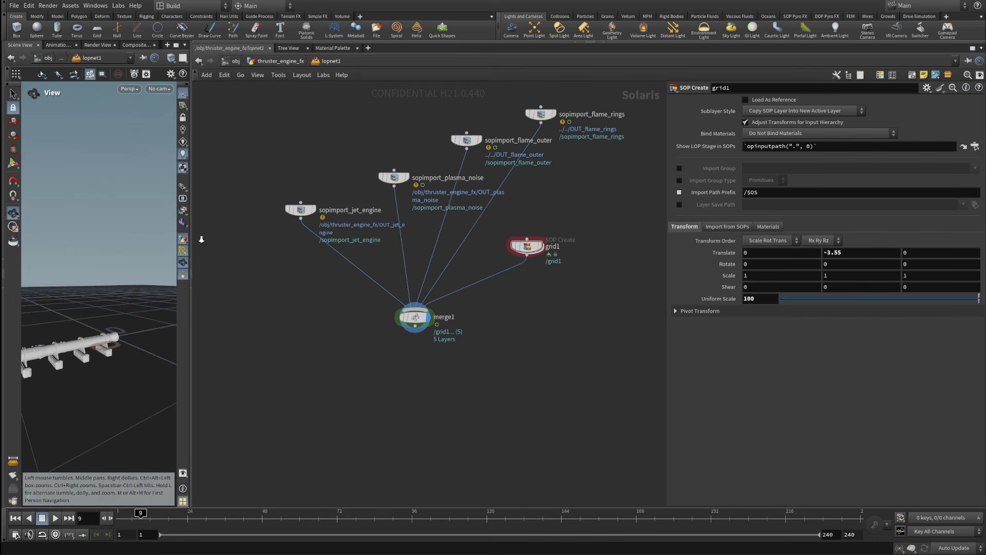
drag(191, 398, 374, 406)
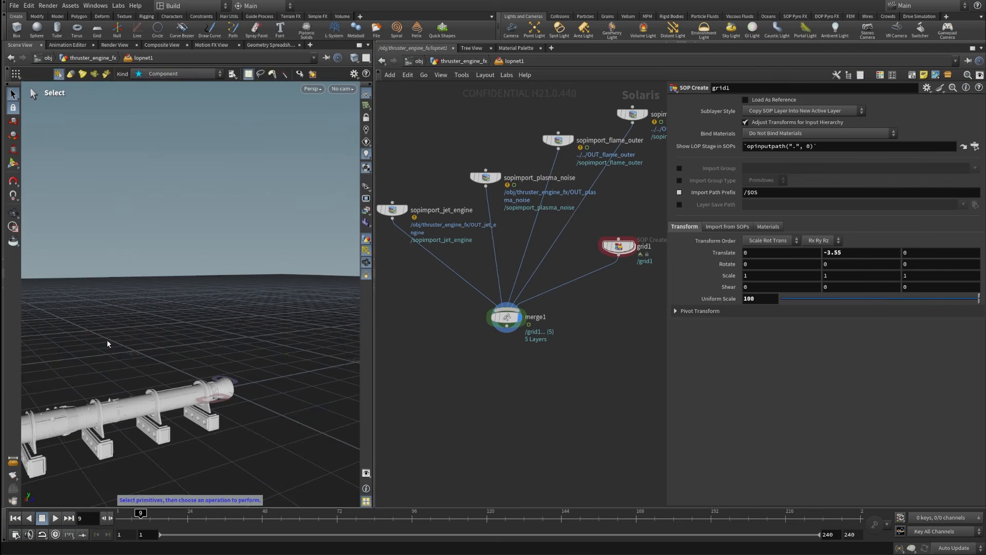
Frame the engine's nozzle end close up with open ground ahead of it and create a new camera from that view.
right_drag(271, 308, 262, 359)
middle_drag(262, 359, 194, 324)
drag(194, 324, 211, 363)
middle_drag(208, 391, 222, 343)
drag(222, 344, 225, 365)
middle_drag(225, 365, 267, 396)
drag(267, 396, 224, 412)
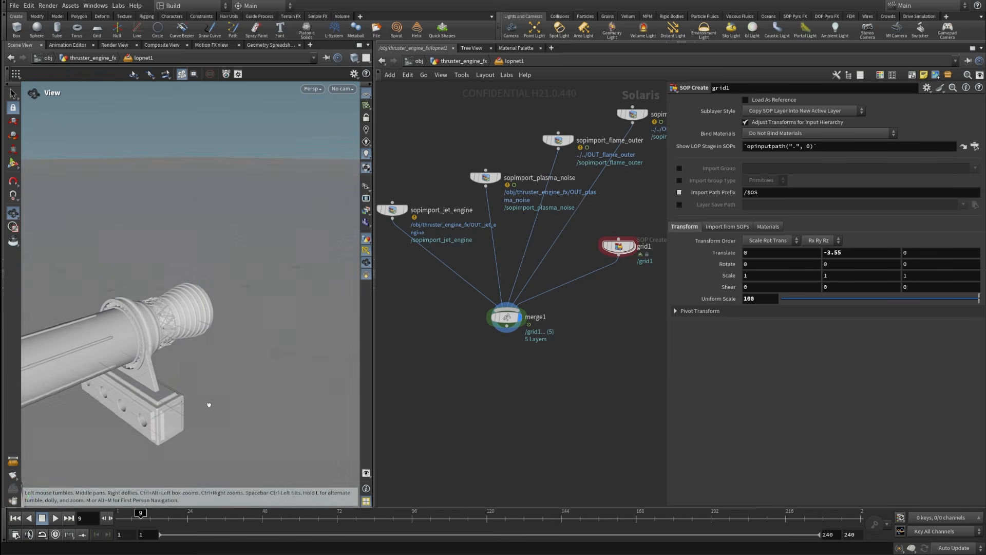
middle_drag(224, 411, 240, 367)
right_drag(240, 368, 262, 374)
drag(262, 374, 269, 379)
middle_drag(268, 378, 257, 380)
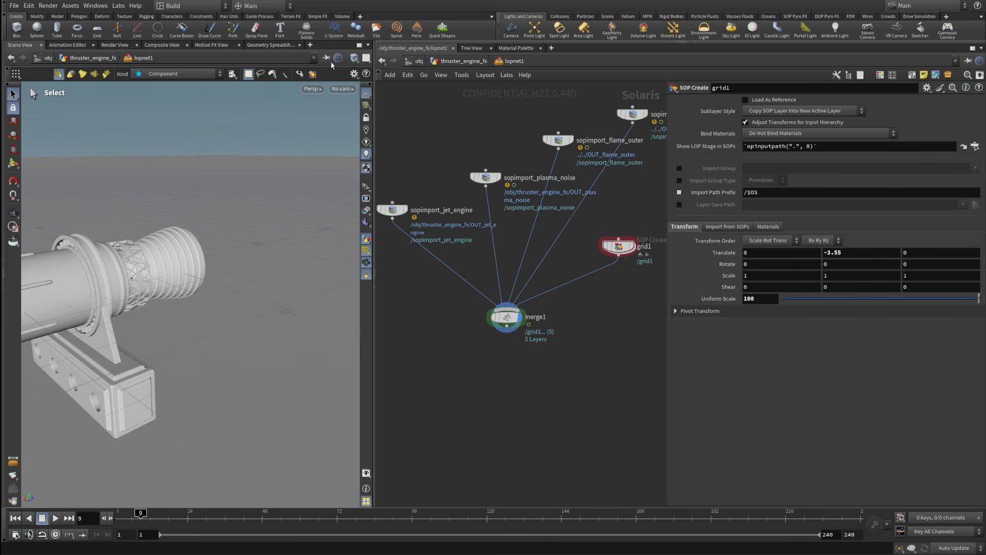
click(341, 89)
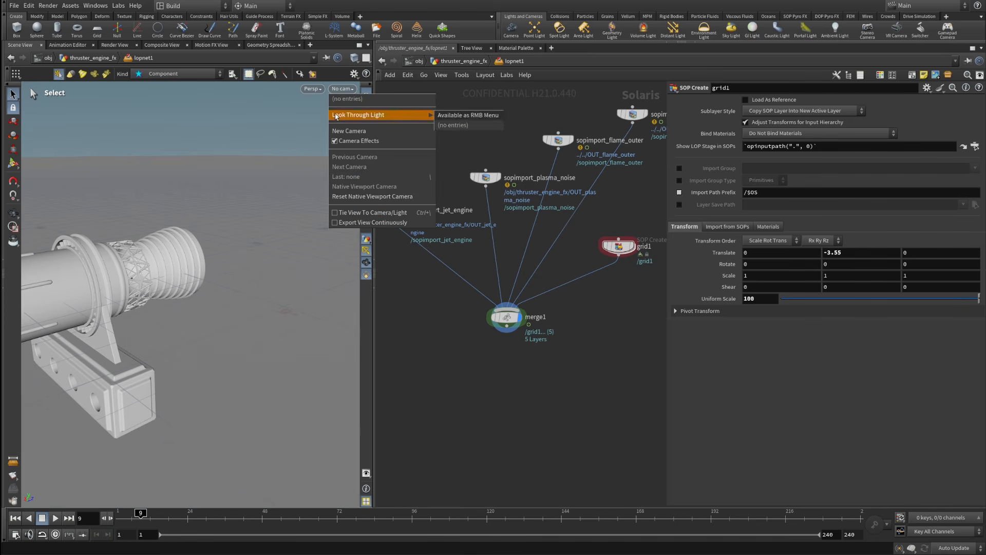
click(347, 133)
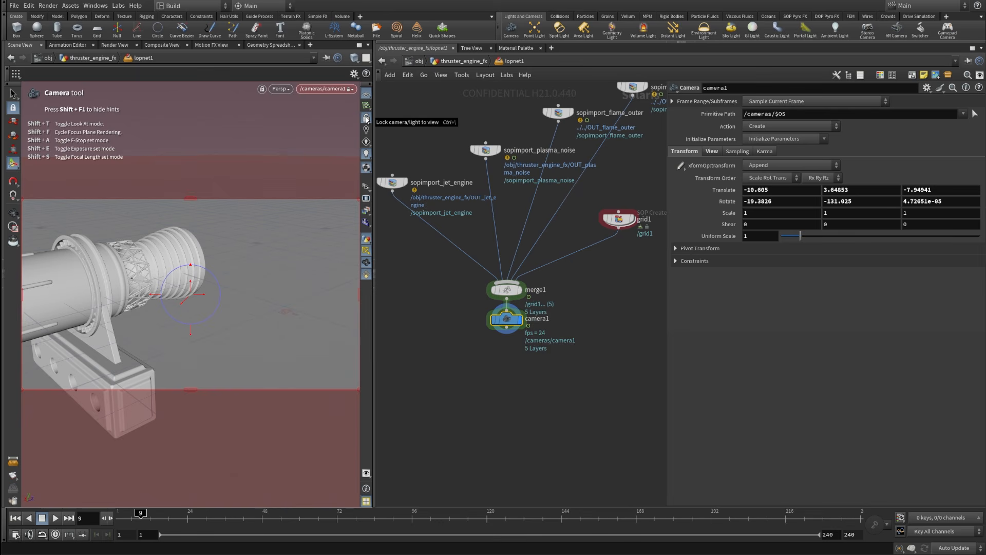
Reframe the locked camera so the nozzle sits further left with more open space ahead, and unlock the camera from the view.
alt+drag(262, 310, 219, 346)
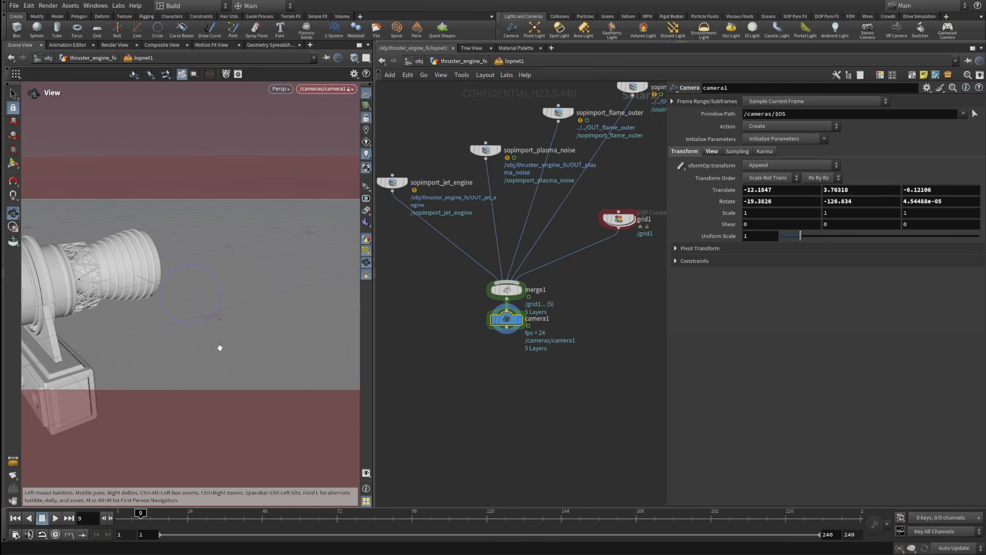
key(Return)
click(366, 117)
View the camera's placement around the engine from a free perspective and return to looking through /cameras/camera1.
key(Escape)
drag(227, 218, 262, 366)
key(Return)
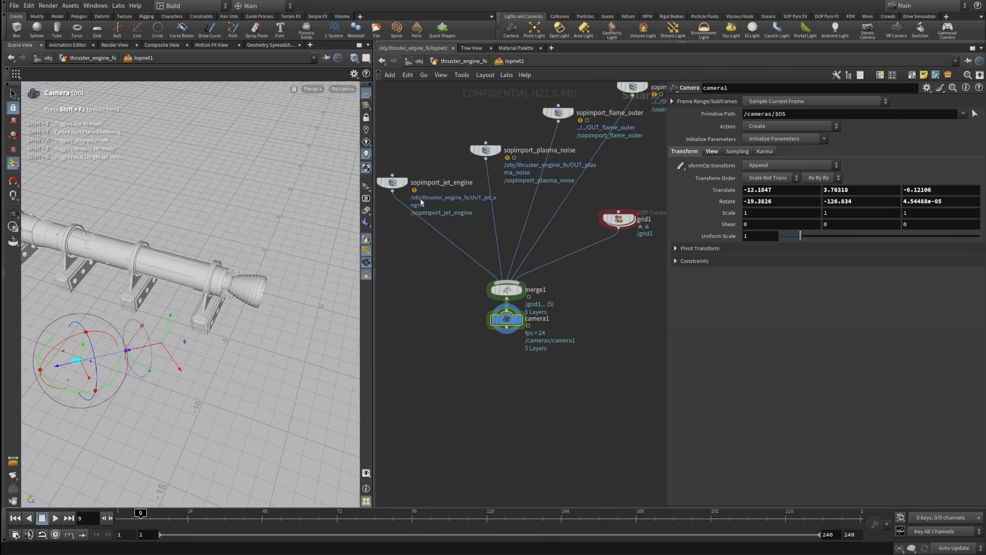
click(343, 89)
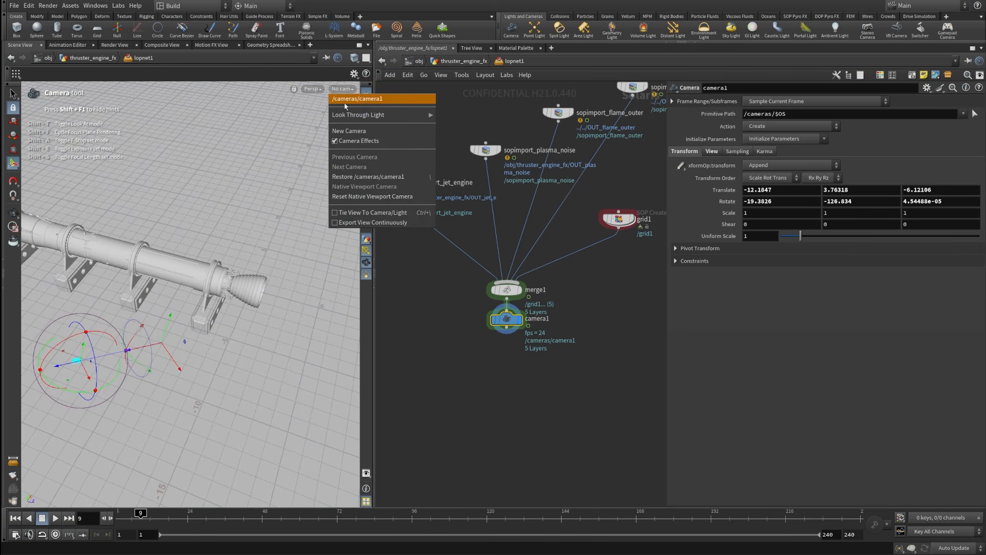
click(352, 97)
Add a Dome Light node directly beneath camera1, connected to the camera's output.
middle_drag(537, 417, 541, 320)
drag(511, 228, 510, 241)
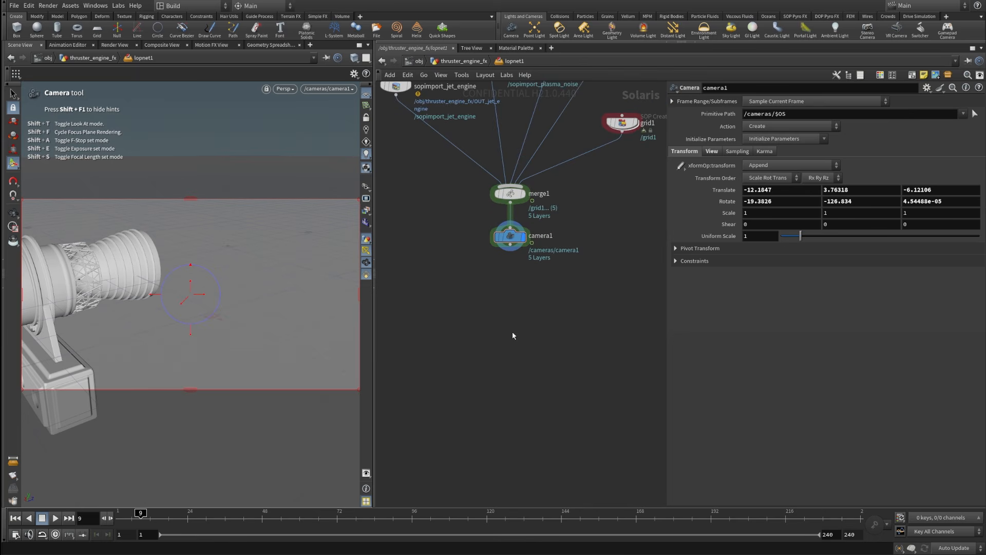
key(Tab)
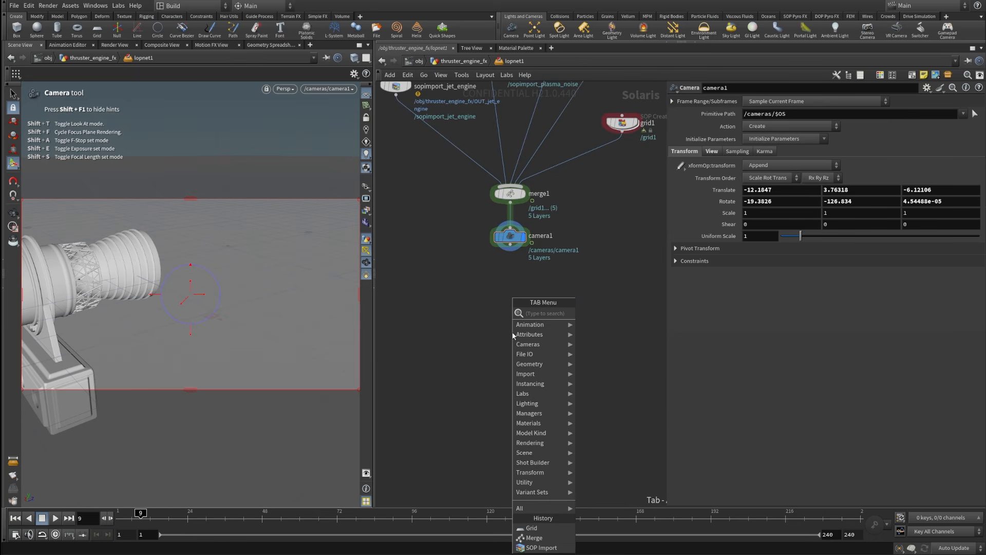
text(dome)
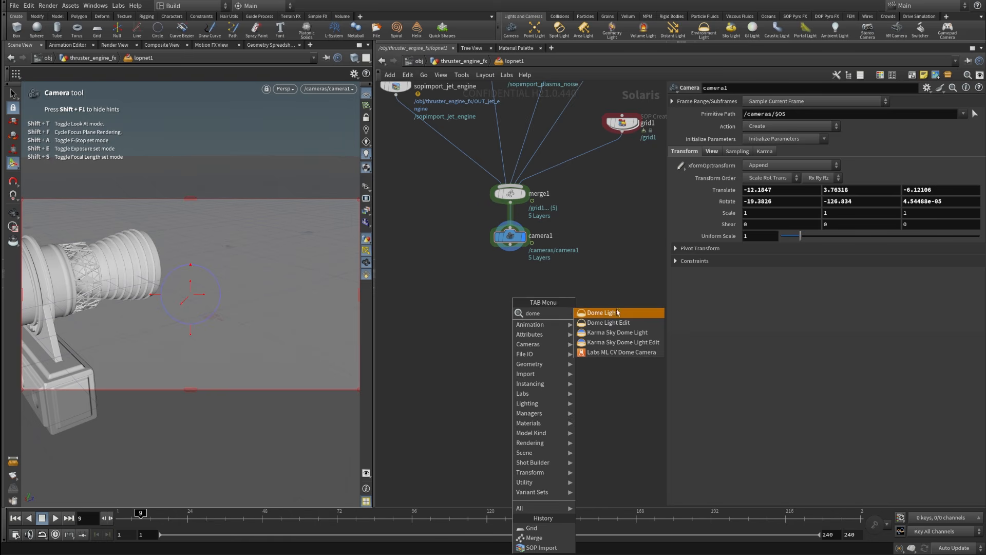
key(Return)
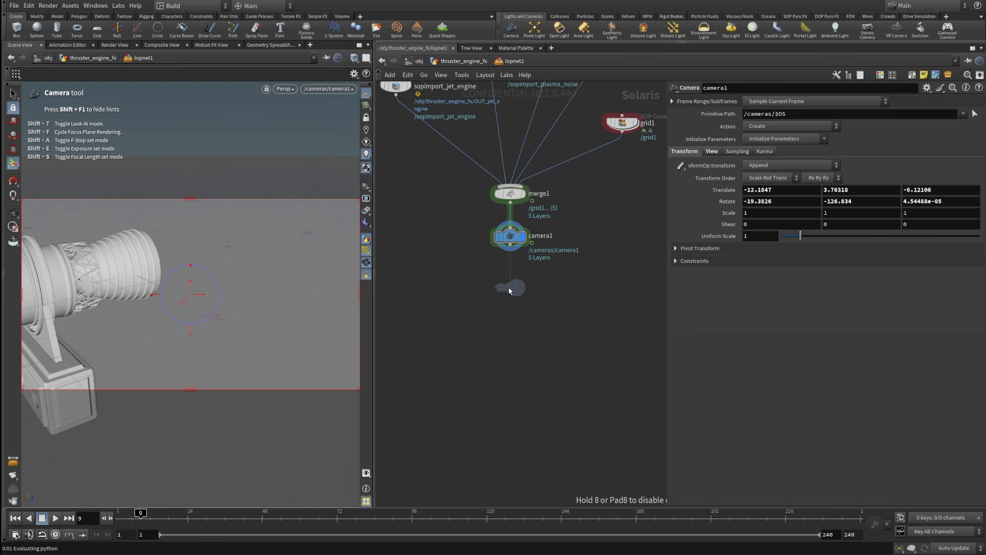
click(509, 291)
drag(482, 347, 583, 264)
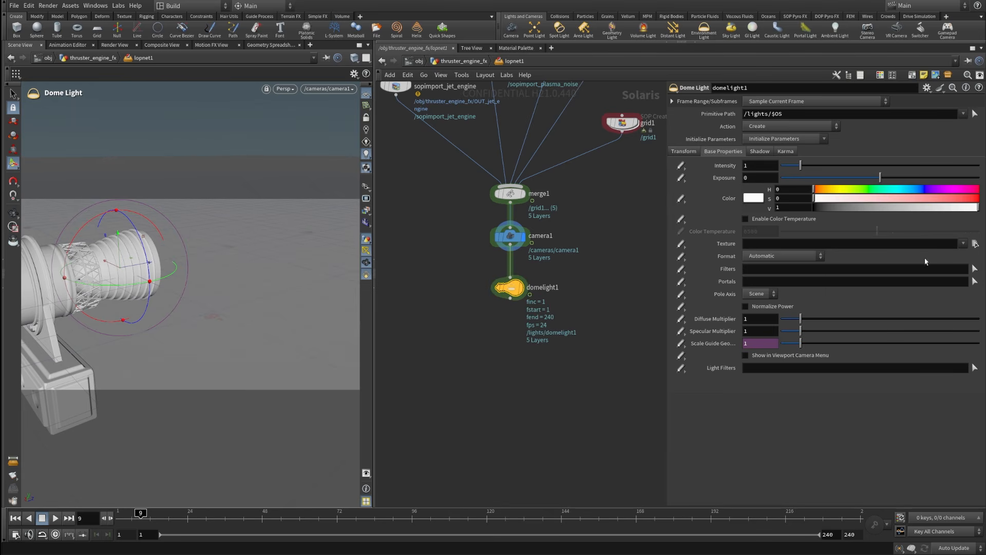
Set the dome light's texture to HDRIHaven_skylit_garage_2k.rat from $HFS/houdini/pic/hdri/, showing image thumbnails while choosing the file.
click(976, 244)
drag(899, 125, 678, 137)
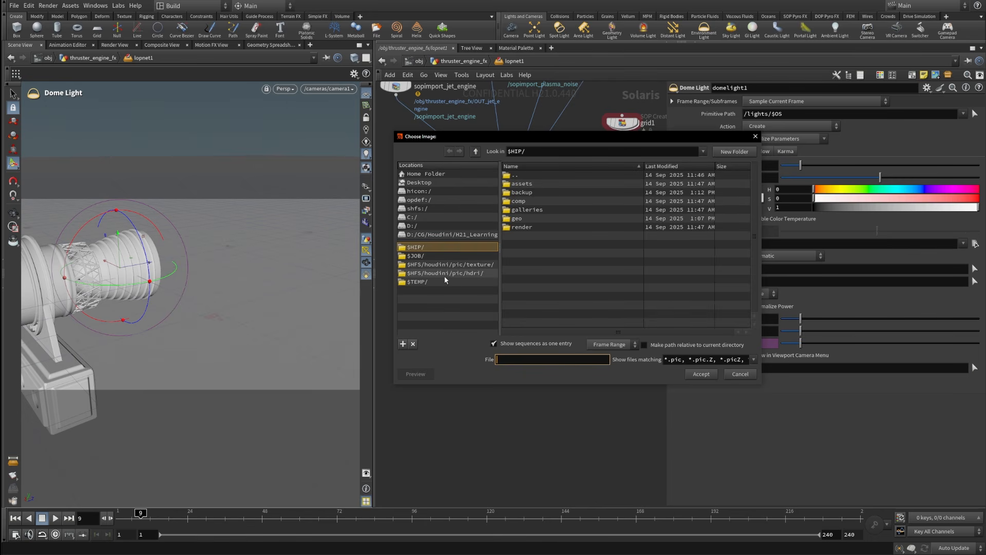
click(468, 277)
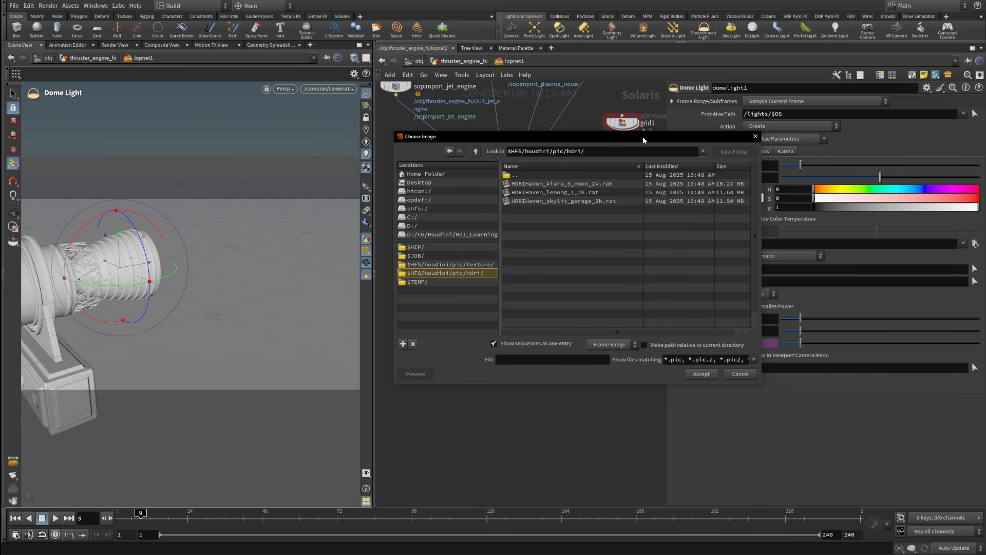
right_click(546, 203)
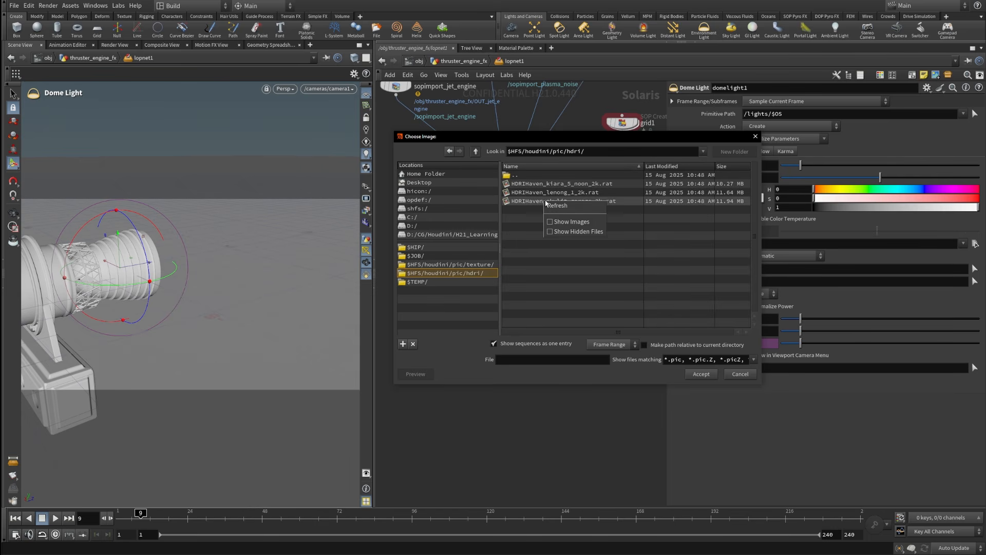
click(574, 226)
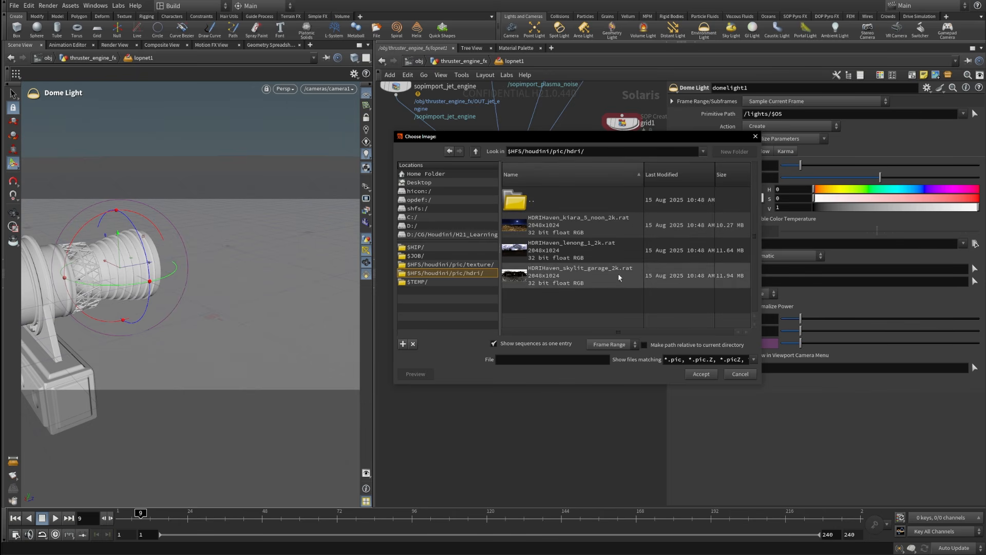
click(584, 272)
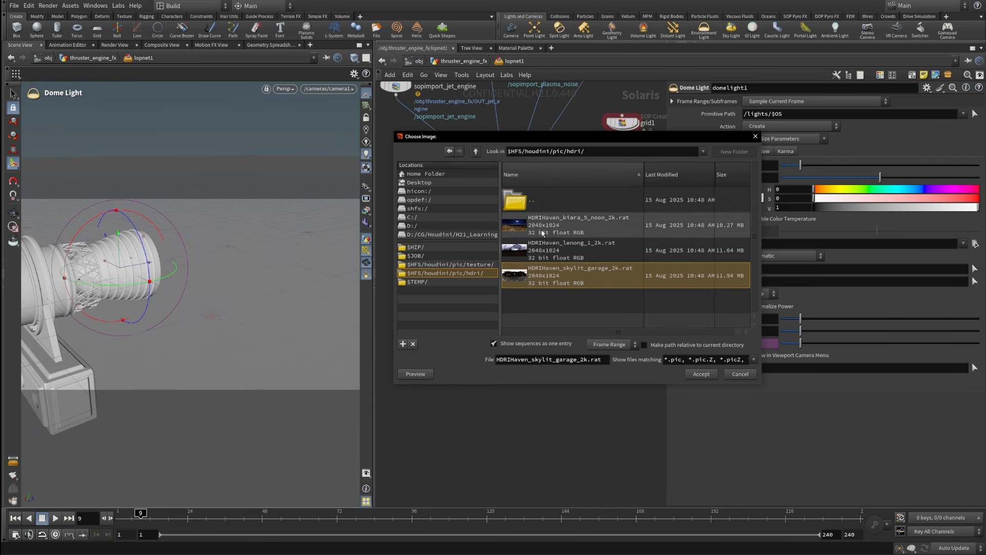
click(702, 374)
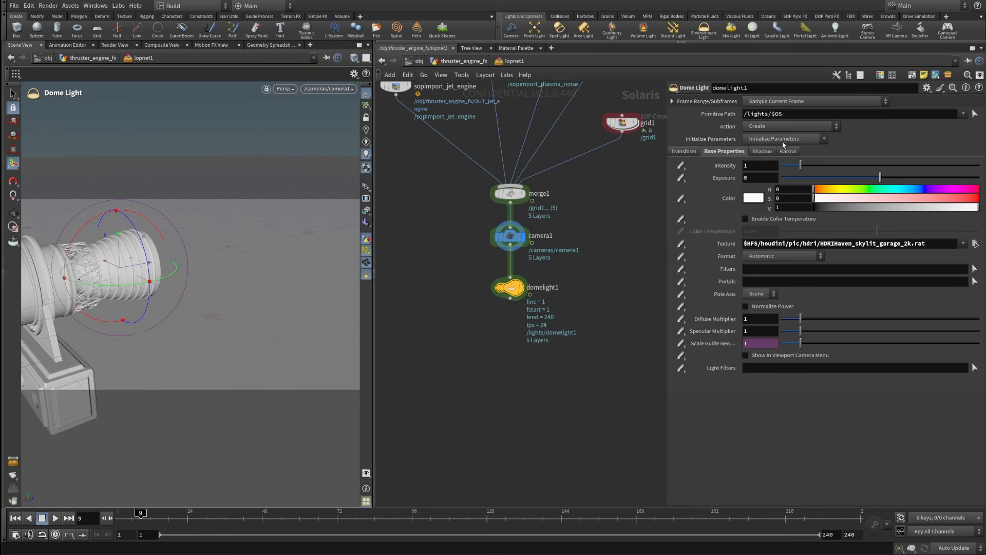
Set the dome light's Intensity to 0.25 and display the dome light's result in the viewport without its handles.
text(0.25)
key(Return)
mouse_move(522, 290)
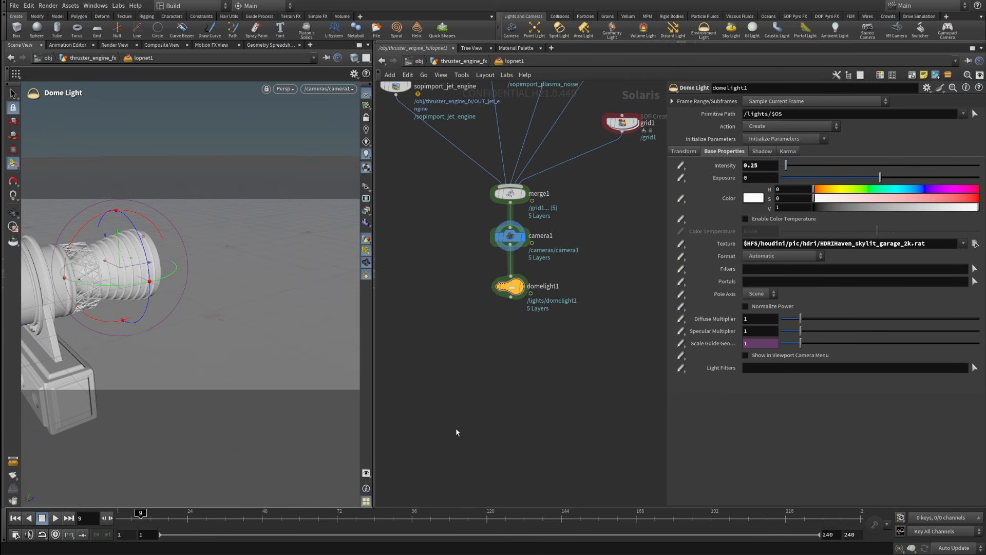
click(526, 271)
drag(446, 366, 597, 249)
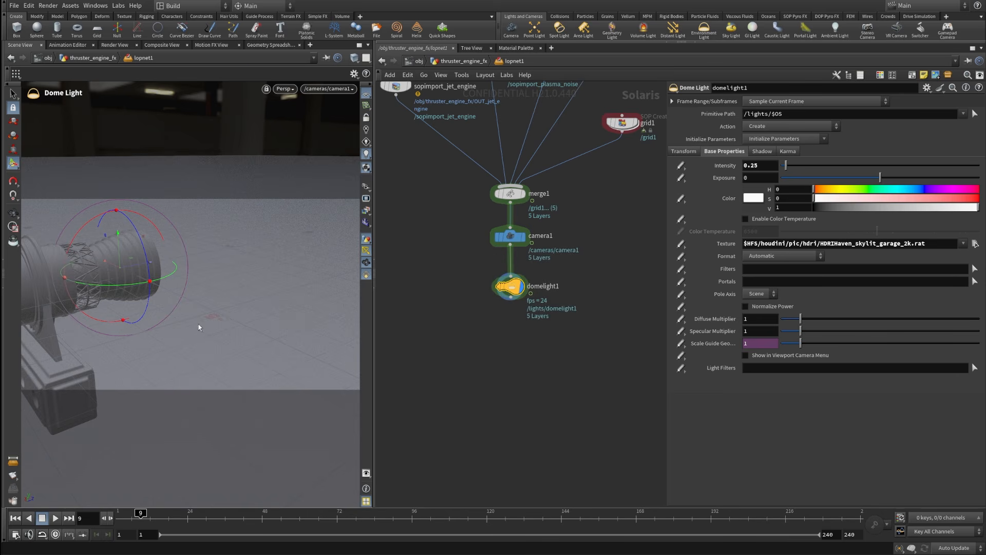
key(s)
Add a Material Library node beneath domelight1 and connect the dome light's output to it.
middle_drag(545, 358, 562, 396)
scroll(502, 398, down, 2)
middle_drag(502, 397, 513, 451)
middle_drag(577, 368, 581, 283)
scroll(483, 367, up, 2)
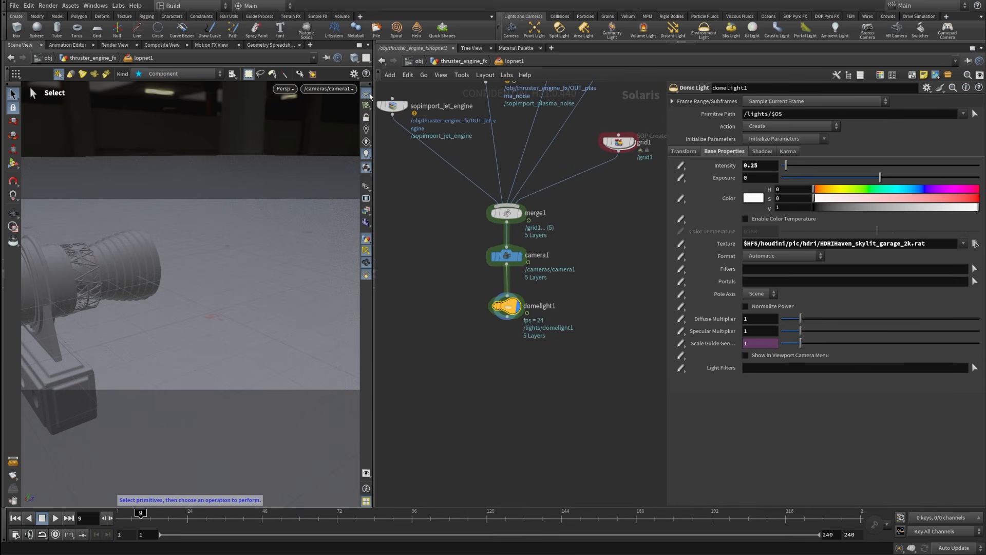
middle_drag(507, 356, 504, 353)
key(Tab)
text(mat)
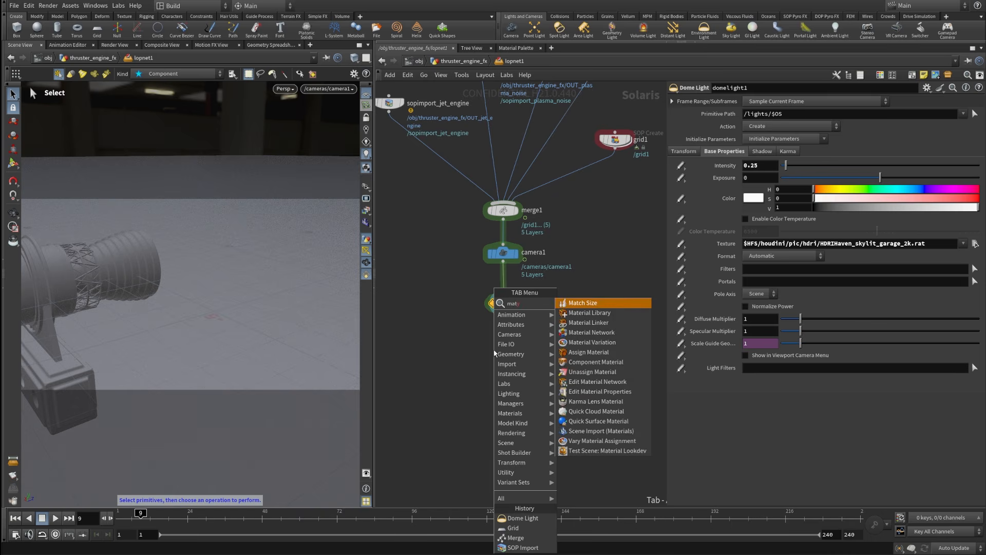
key(Down)
key(Return)
click(492, 362)
scroll(544, 371, up, 3)
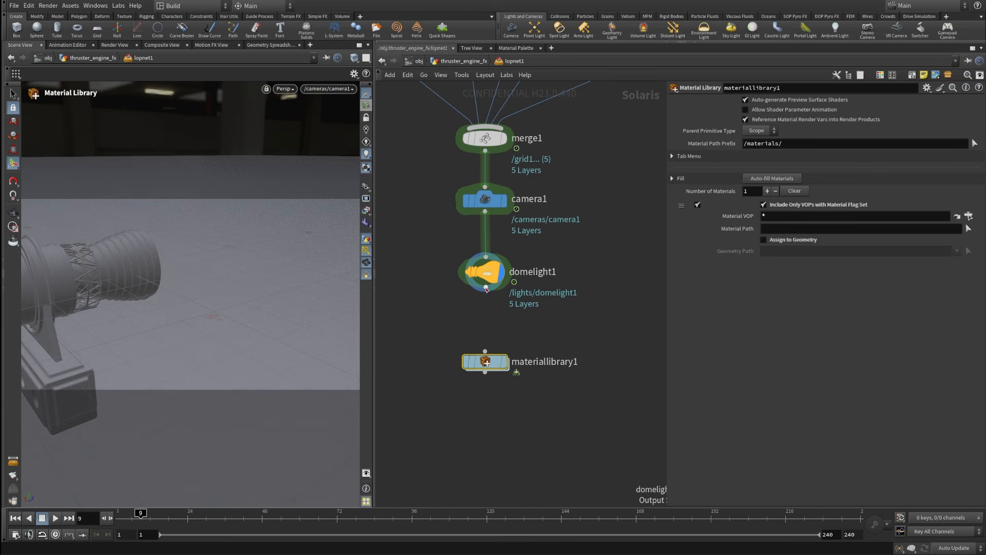
scroll(545, 305, down, 3)
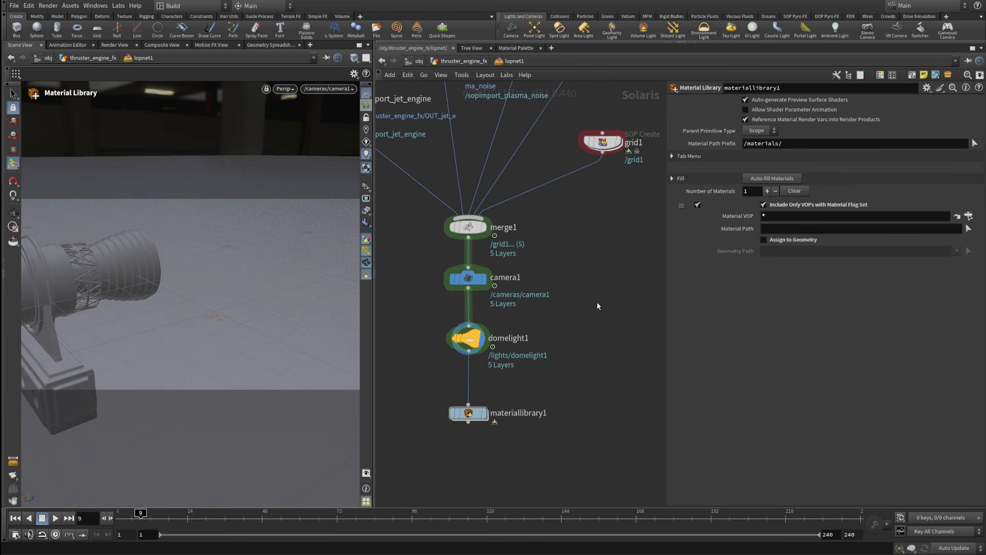
Enter the material library, widen its network pane and add a Karma Pyro Material.
click(475, 413)
double_click(476, 412)
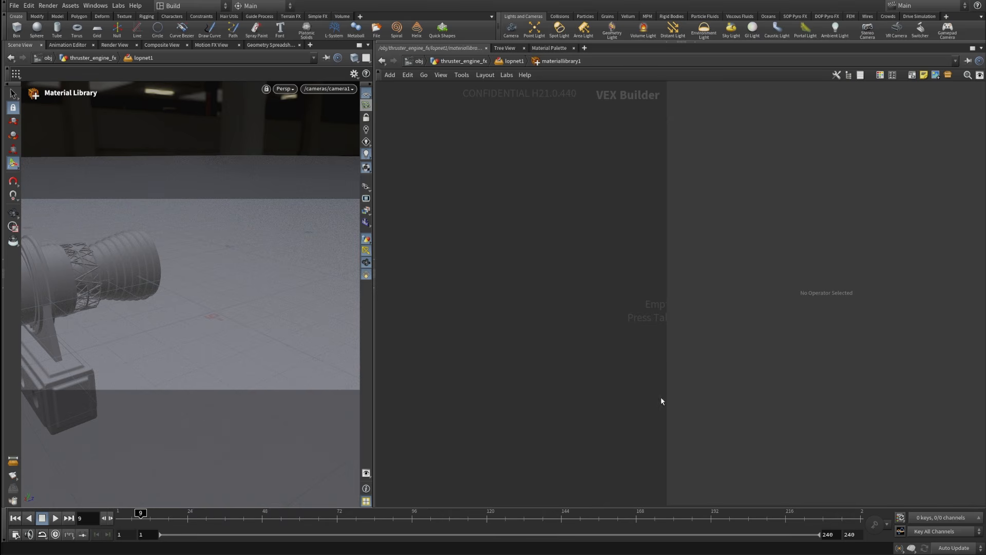
drag(668, 400, 701, 401)
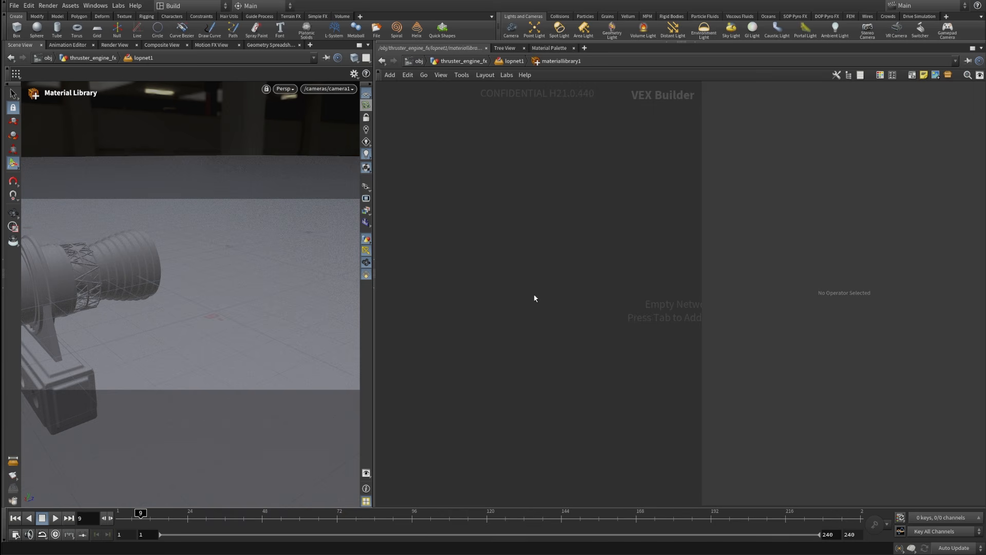
key(Tab)
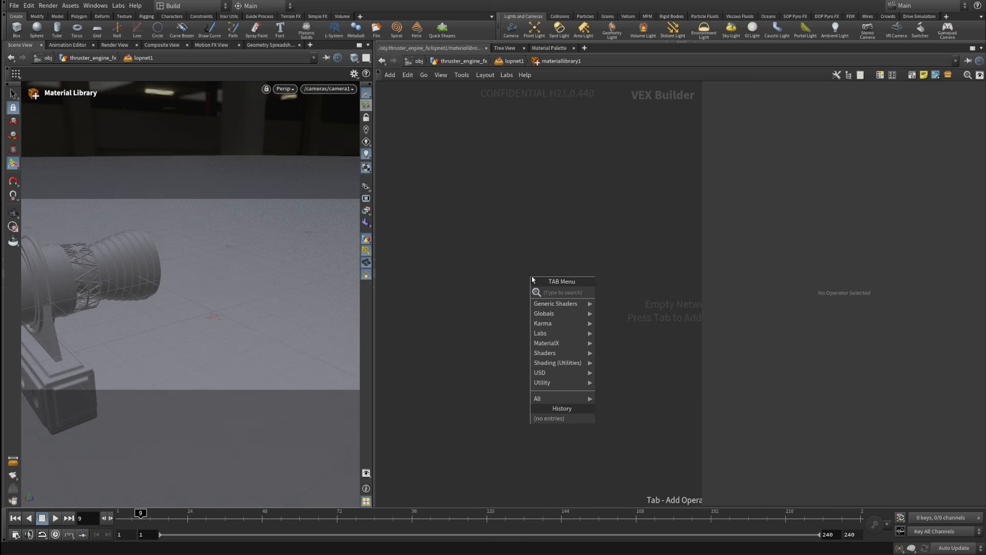
text(karmap)
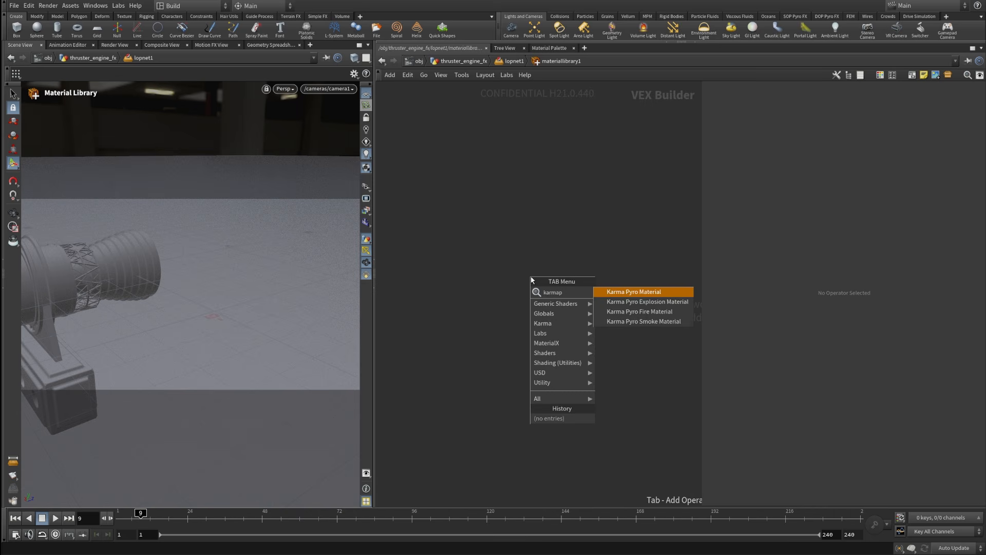
click(632, 291)
click(552, 280)
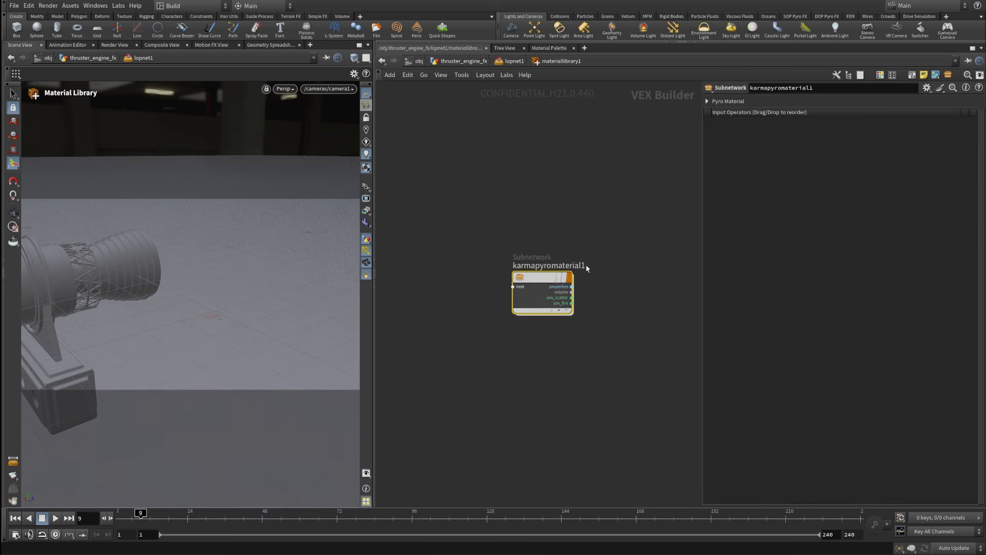
Rename the pyro material subnetwork as karmapyromaterial_plasma.
scroll(588, 268, up, 3)
double_click(577, 268)
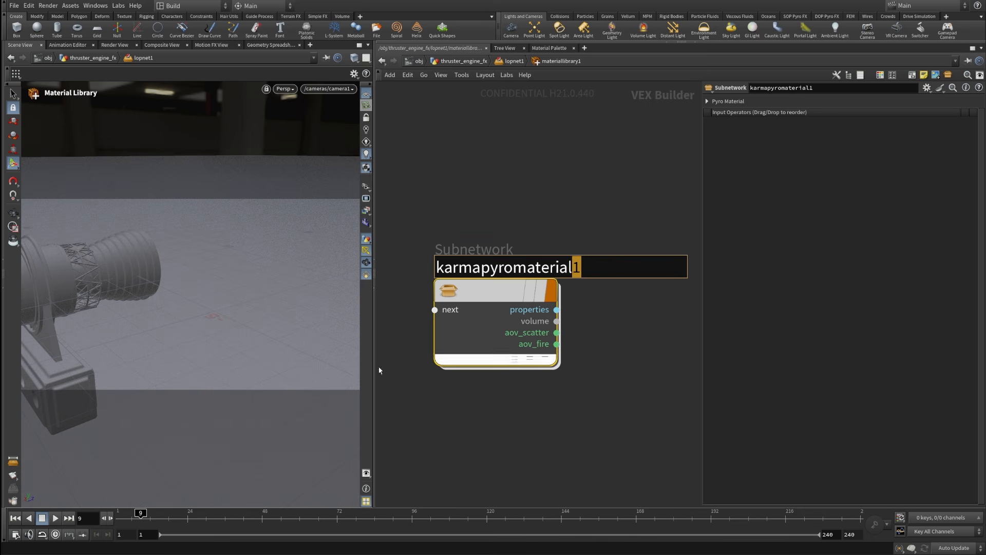
text(_plasma)
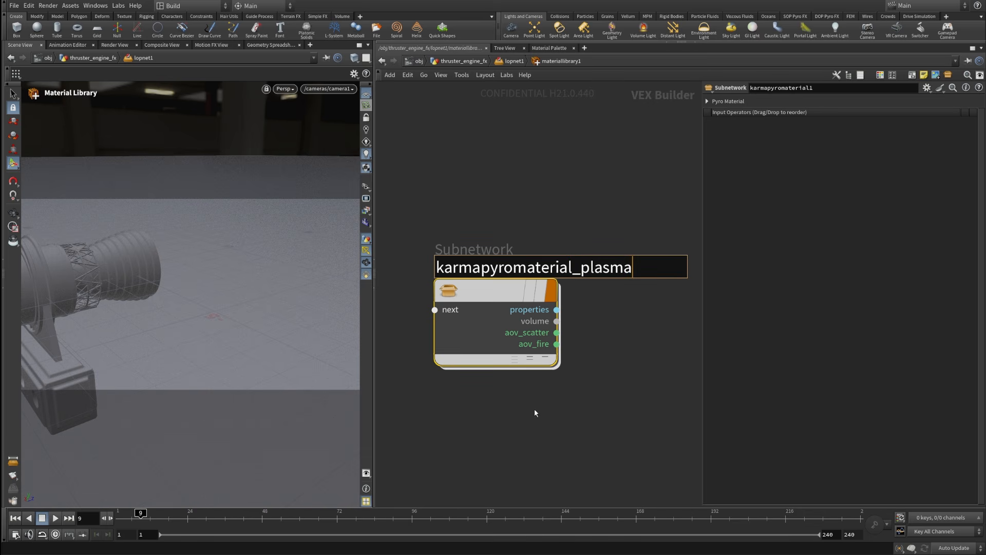
click(476, 225)
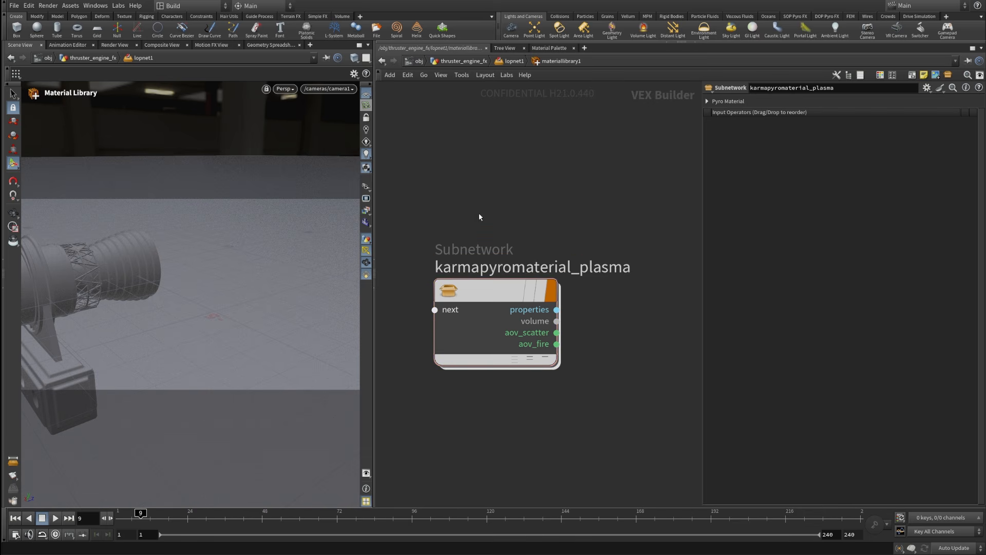
Enter the plasma pyro material, move its pyro shader node just above the inputs node and show the shader's parameters.
middle_drag(559, 450, 579, 411)
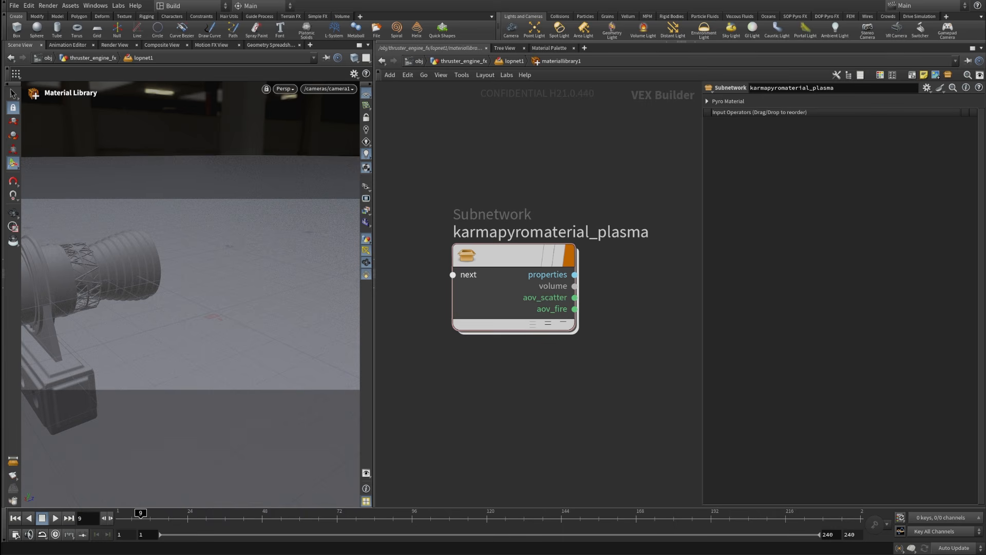
double_click(507, 251)
scroll(455, 372, down, 2)
middle_drag(456, 374, 505, 378)
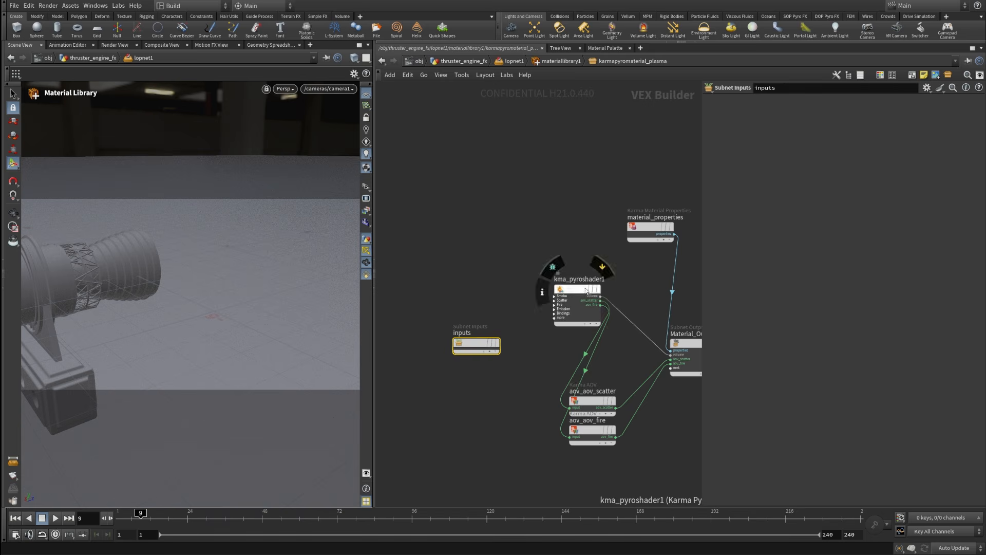
drag(587, 291, 498, 284)
drag(513, 210, 436, 295)
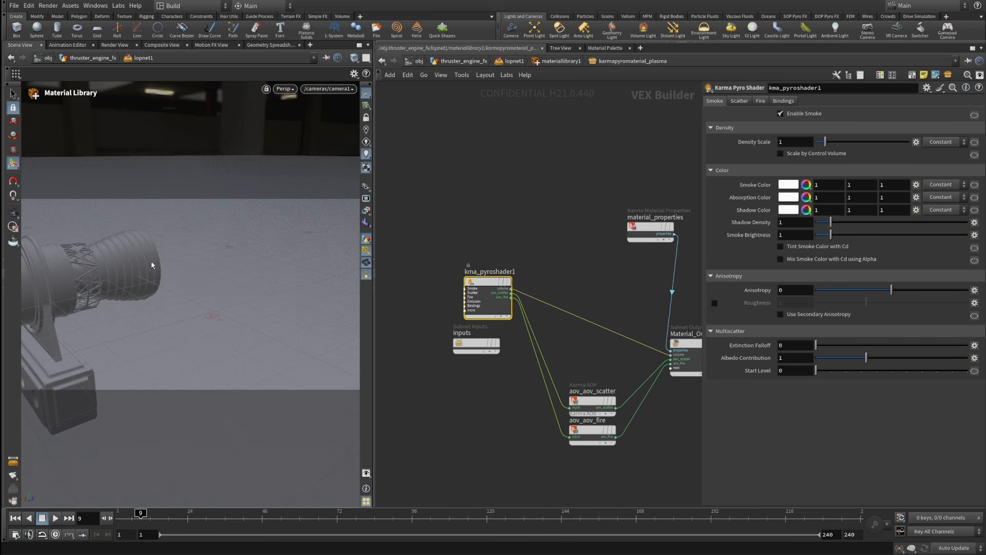
Enable fire on the plasma pyro shader and set its fire intensity scale to 35.
click(763, 100)
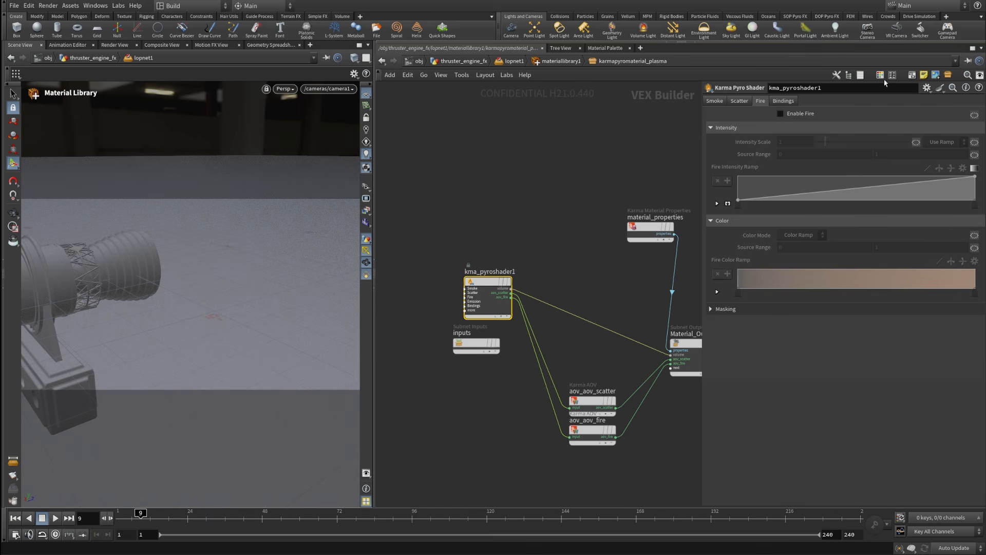
click(802, 115)
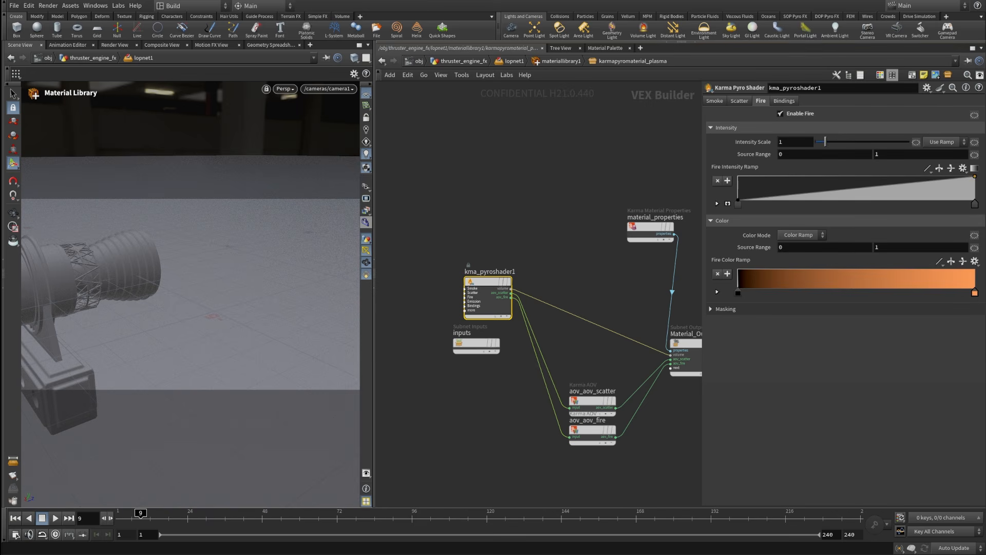
click(785, 142)
click(800, 142)
drag(797, 142, 735, 144)
text(35)
click(588, 195)
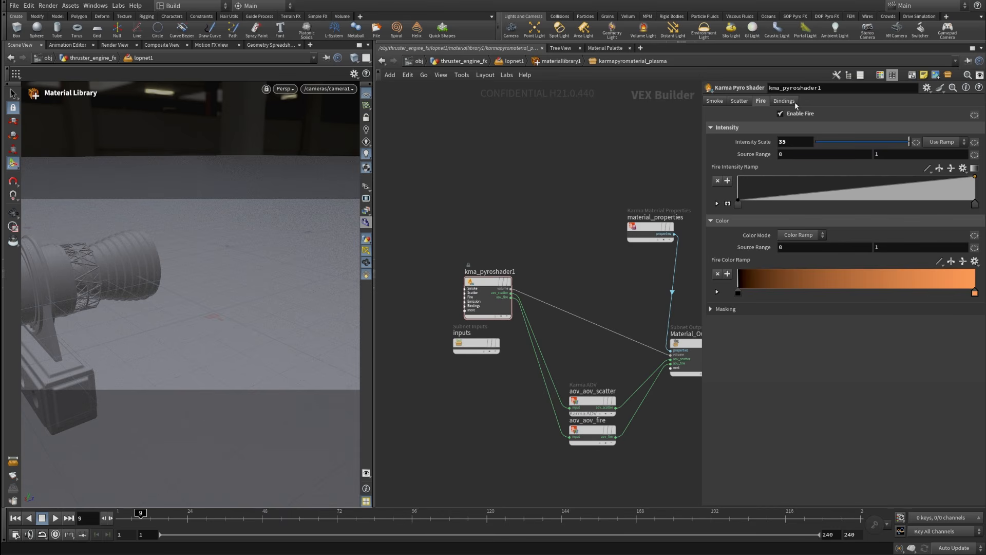
click(740, 101)
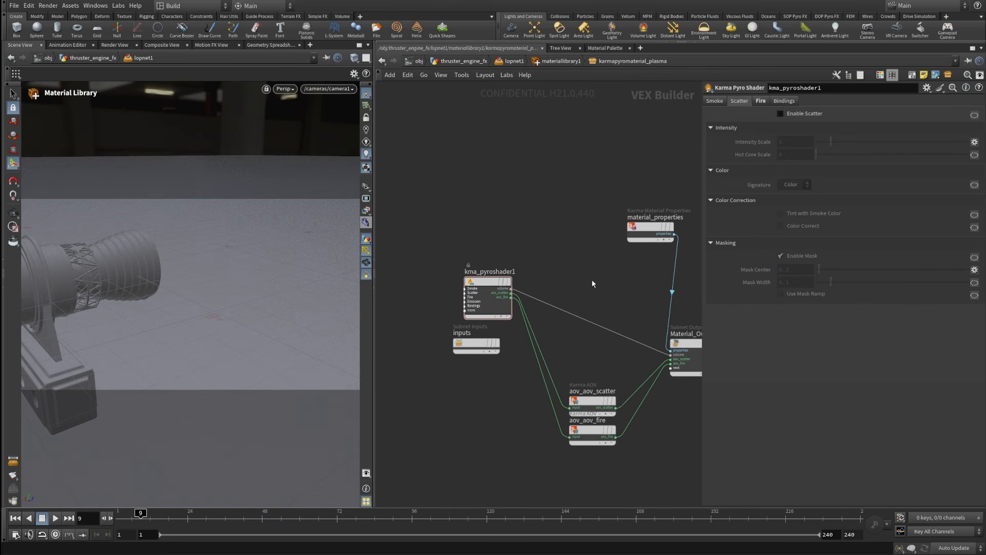
click(386, 61)
middle_drag(530, 426, 550, 359)
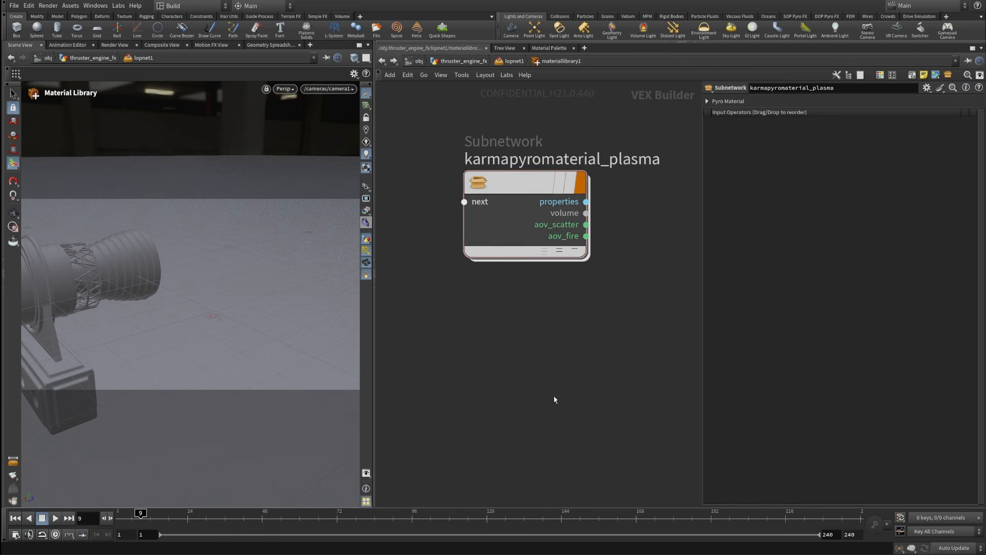
scroll(549, 386, down, 2)
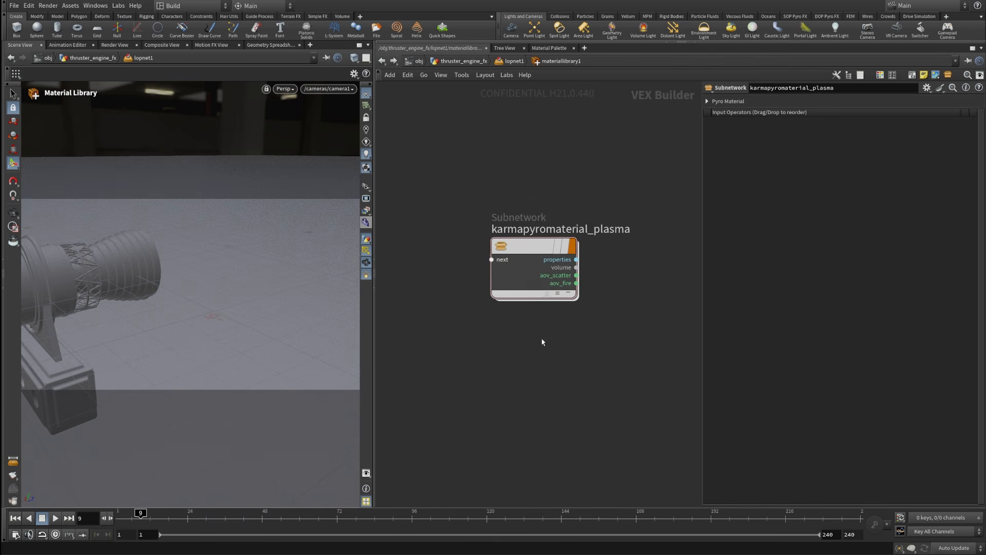
double_click(517, 246)
drag(542, 234, 433, 316)
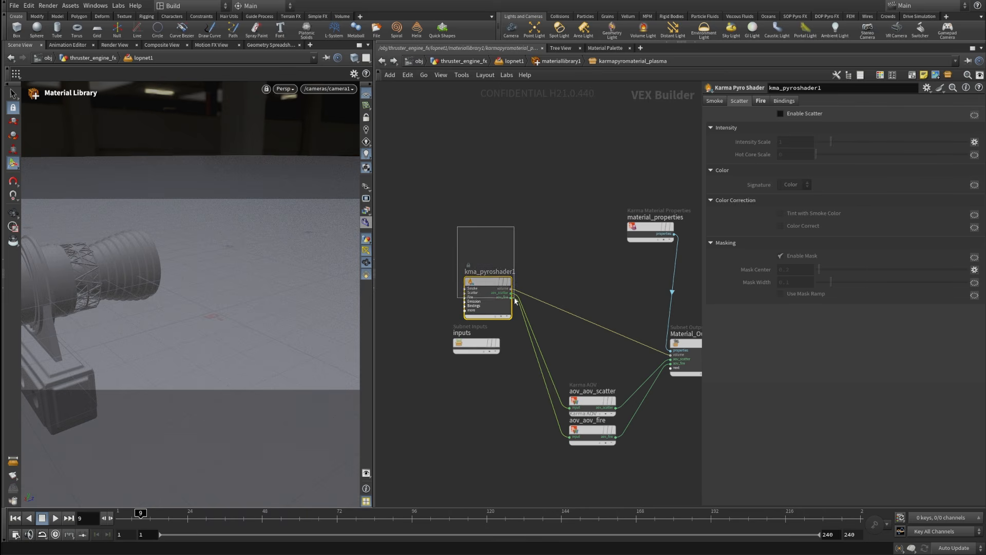
click(761, 101)
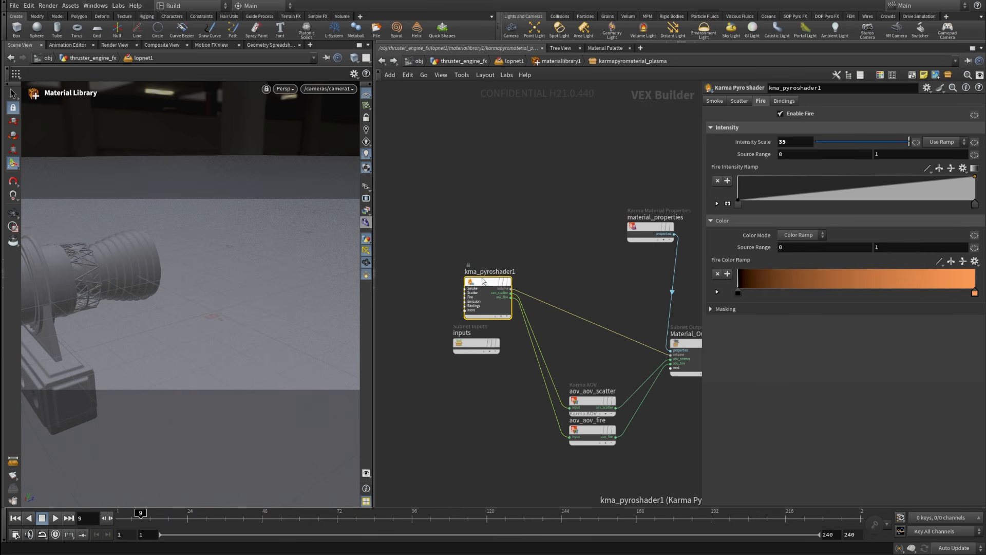
Move the material_properties node closer to the pyro shader inside the plasma material.
scroll(524, 183, down, 3)
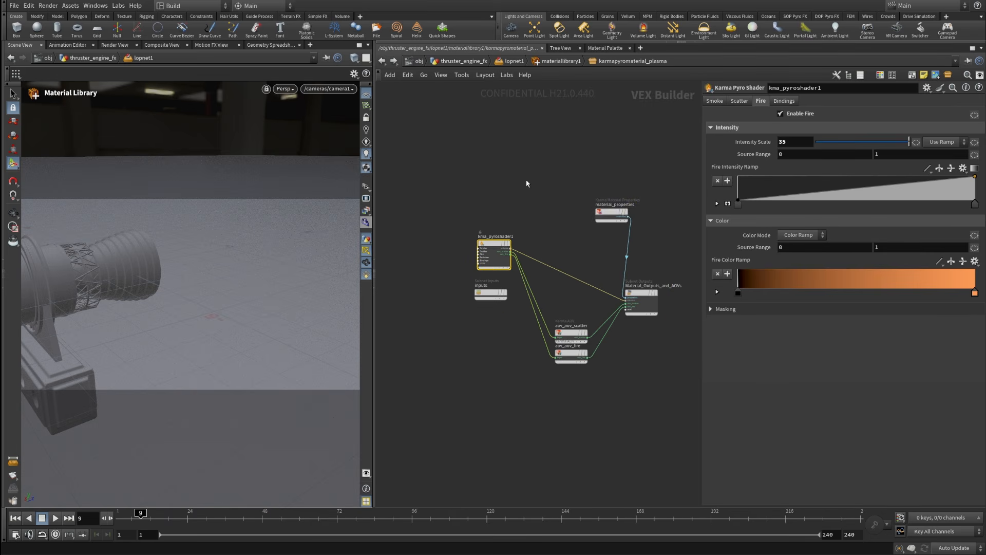
drag(617, 214, 580, 222)
click(427, 146)
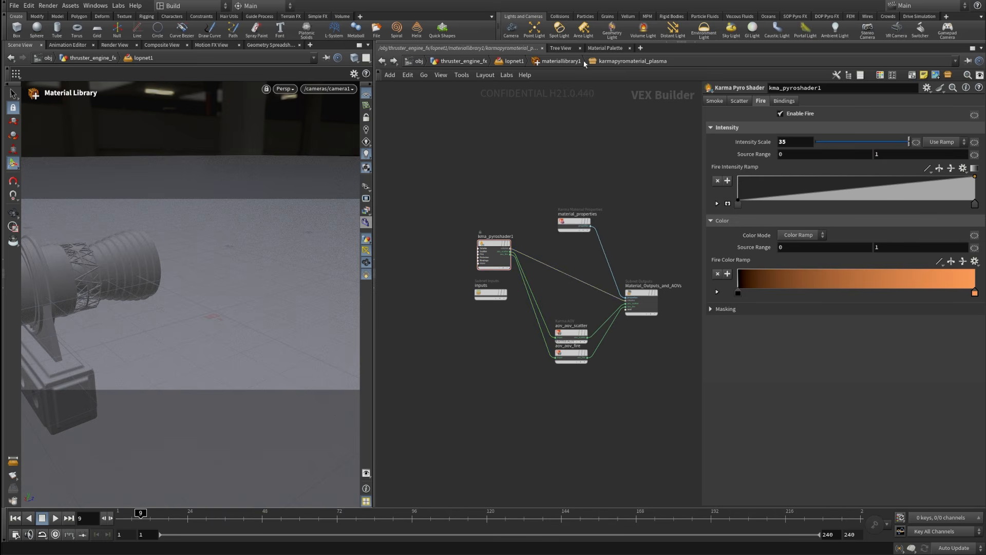
Go up to the thruster_engine_fx network and examine the shape, exhaust and temperature color settings of pyrothrusterexhaust12.
click(521, 63)
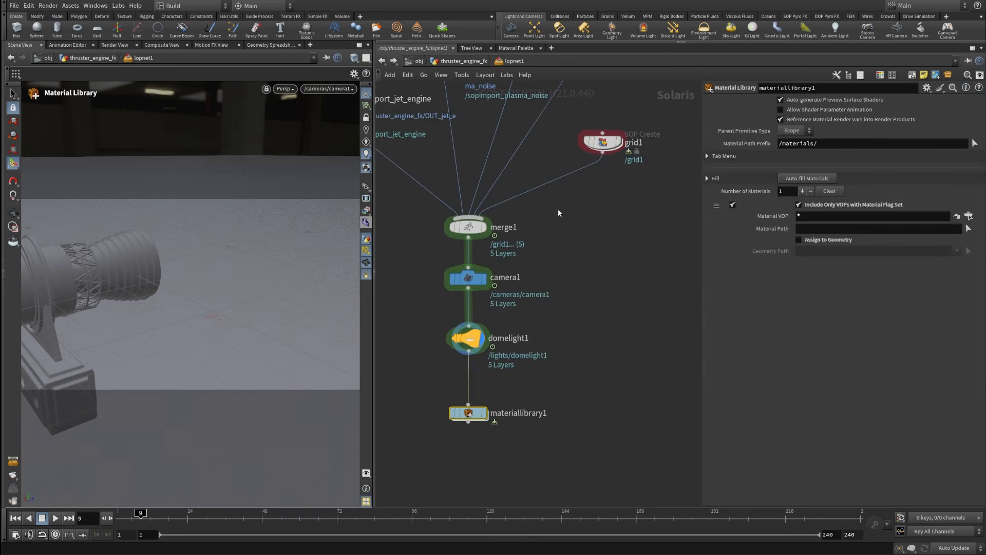
click(452, 61)
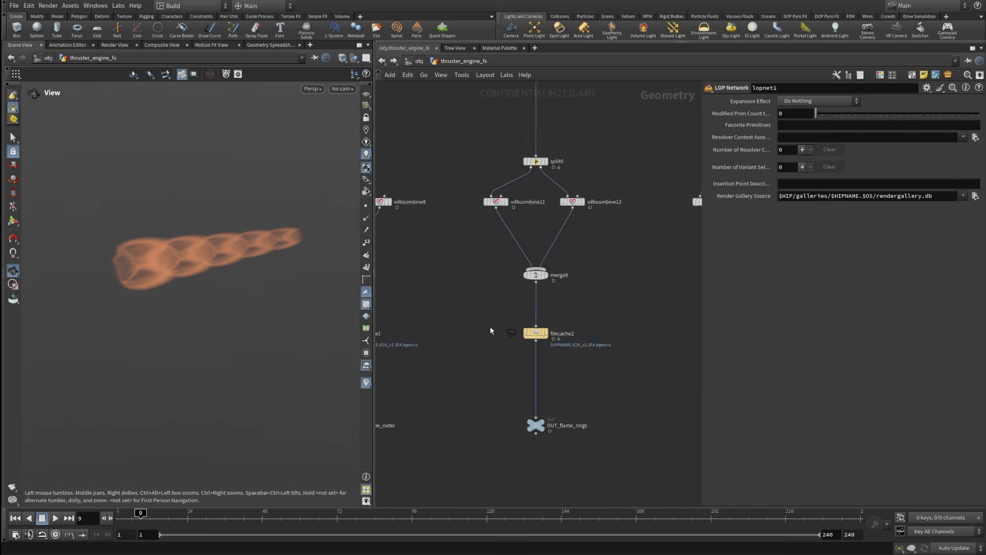
scroll(490, 330, down, 5)
scroll(650, 211, up, 5)
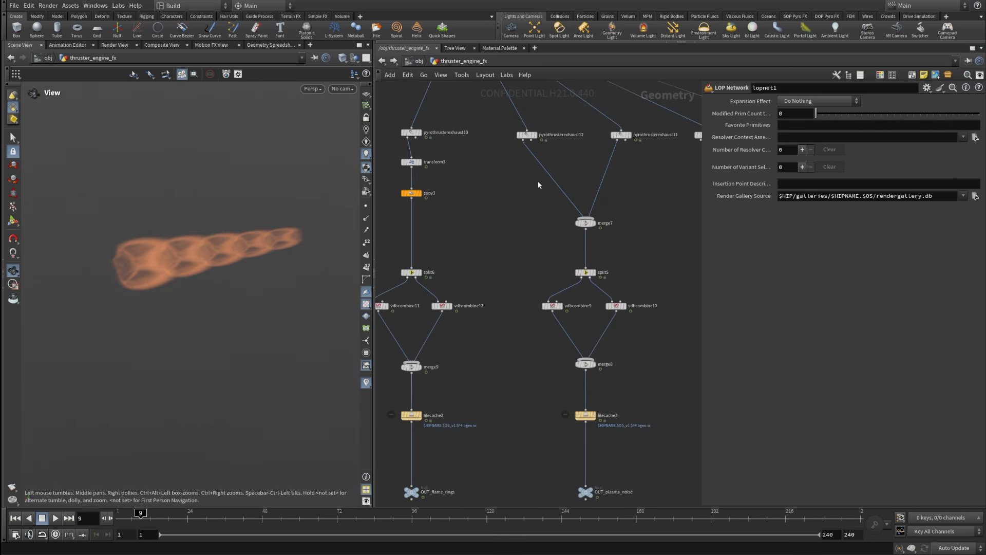
drag(500, 244, 561, 191)
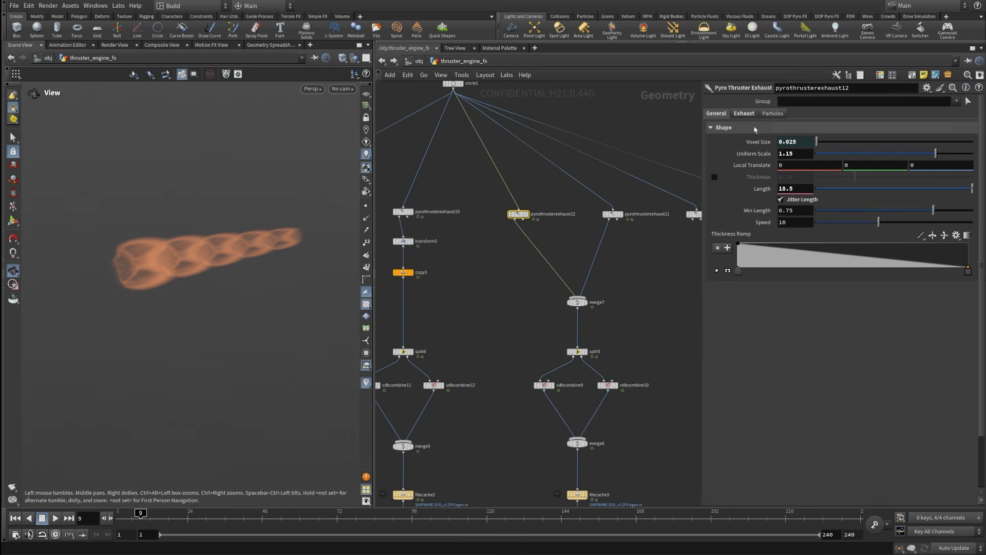
scroll(747, 401, down, 8)
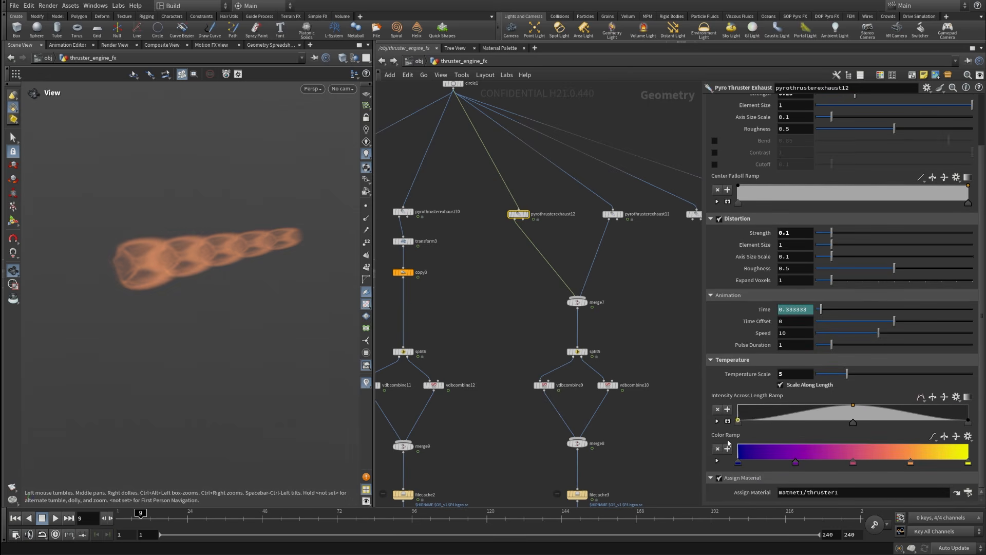
Examine the shape, noise, distortion and temperature settings of pyrothrusterexhaust11 in the plasma noise branch.
click(612, 213)
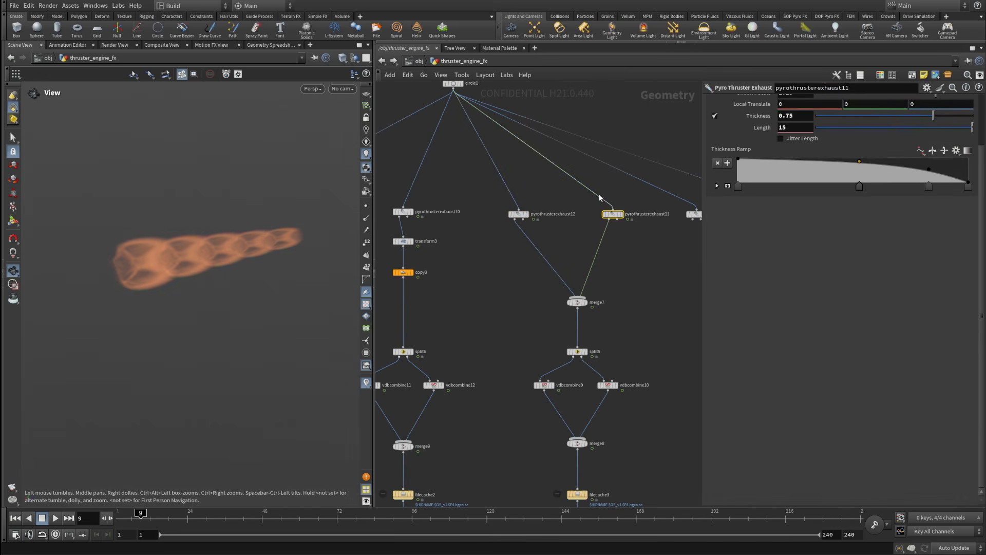
scroll(869, 402, up, 5)
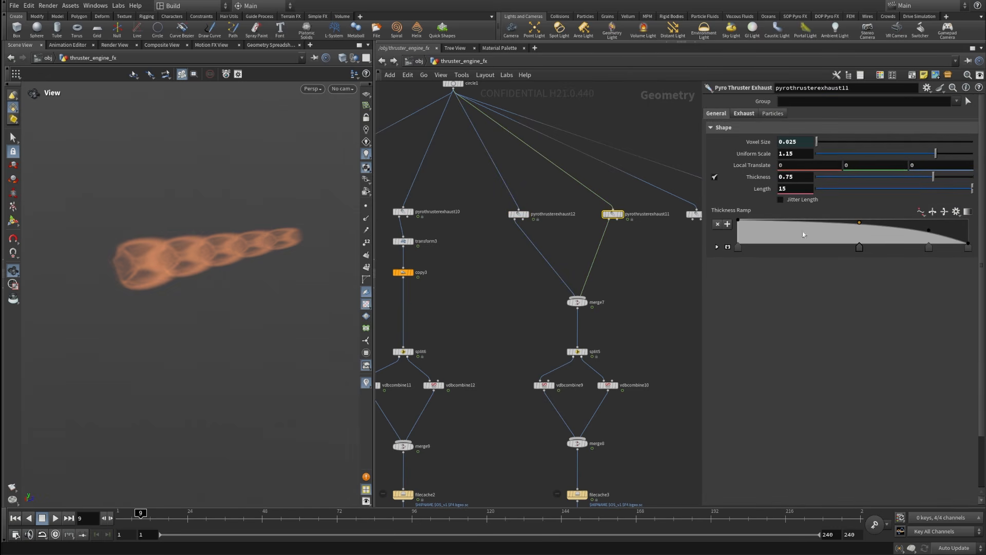
click(744, 113)
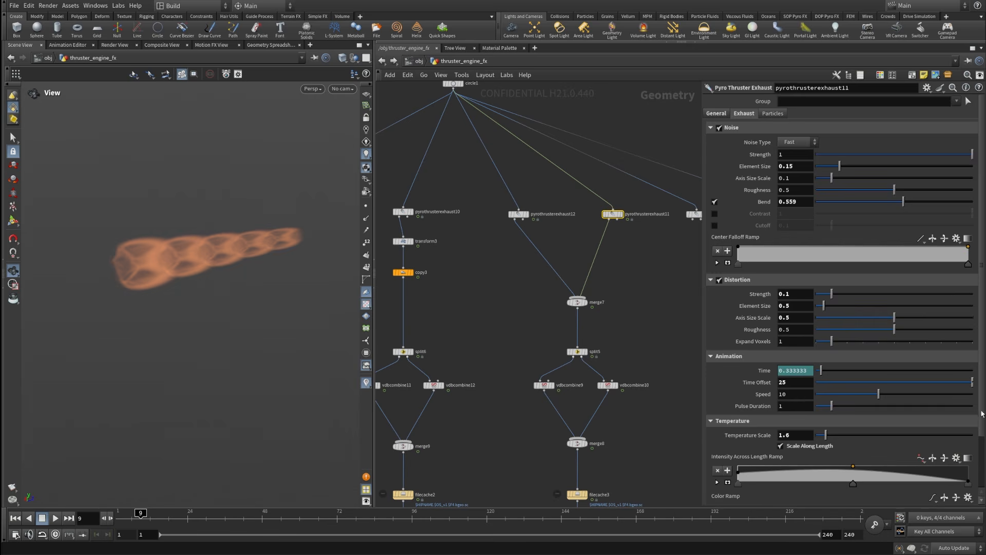
scroll(746, 362, down, 3)
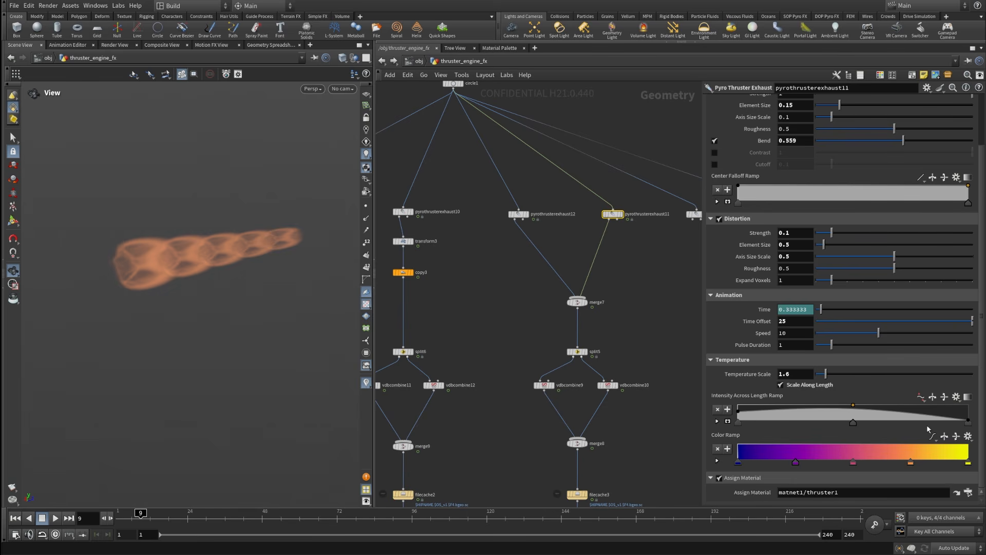
scroll(769, 140, up, 3)
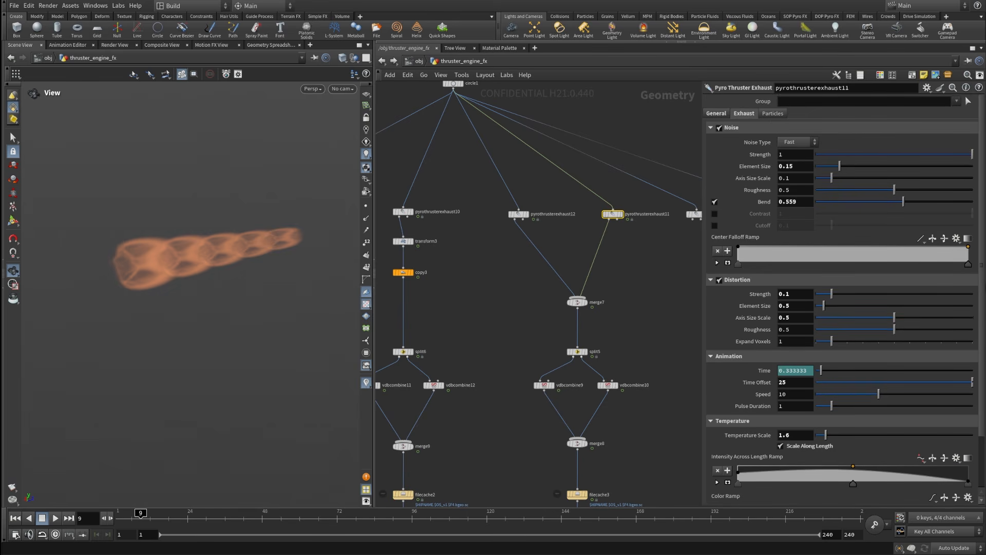
click(725, 114)
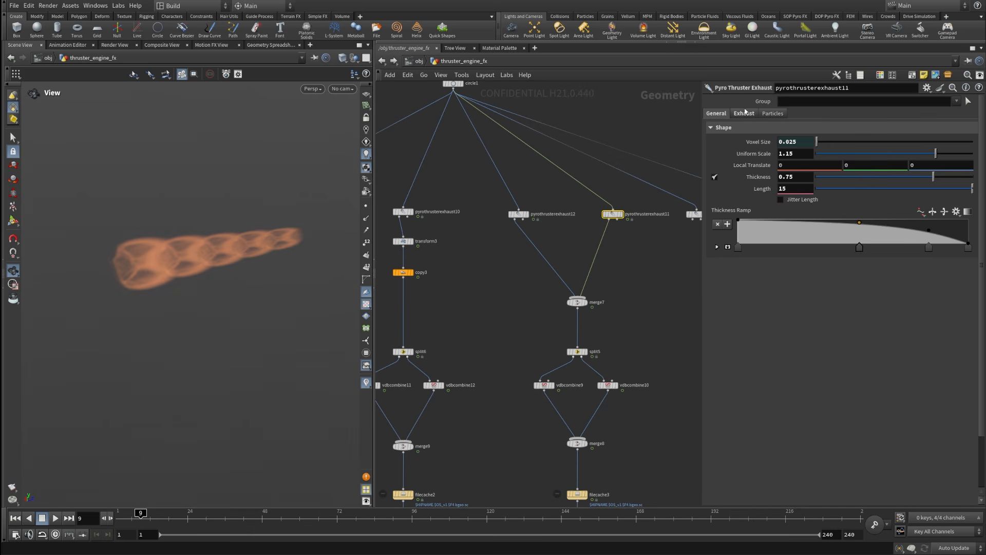
click(746, 114)
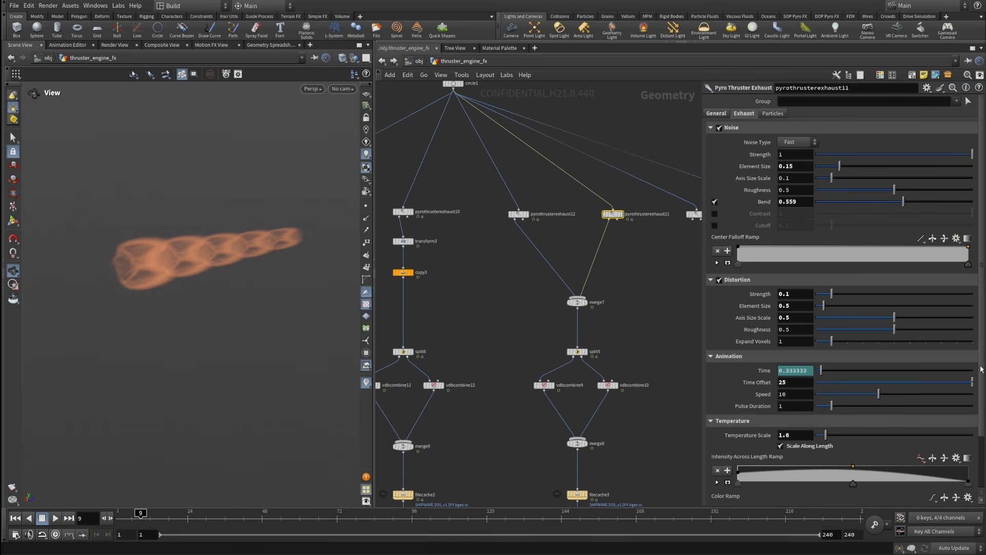
scroll(746, 436, down, 3)
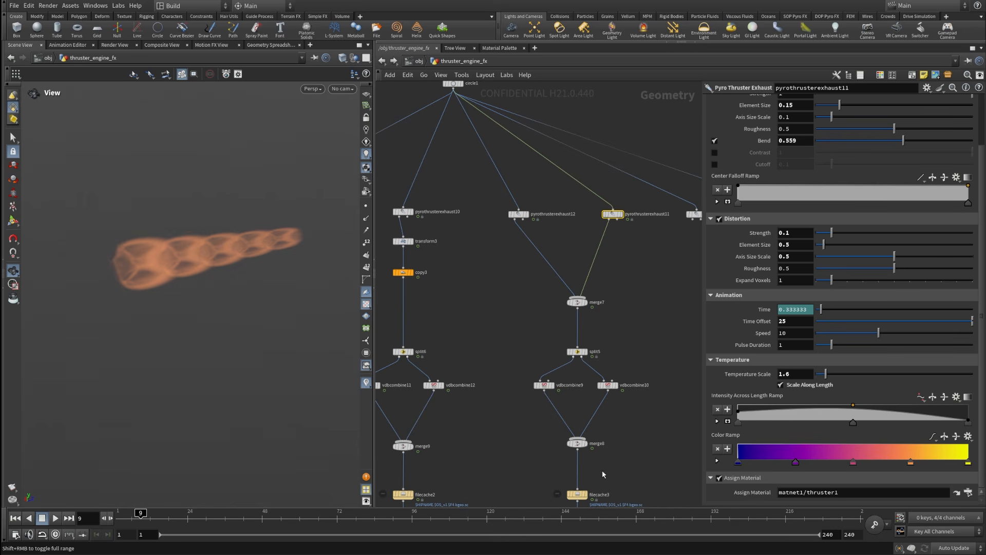
Examine the exhaust temperature and color ramp settings of pyrothrusterexhaust9 and pyrothrusterexhaust10 in the flame branches.
middle_drag(599, 453, 634, 375)
middle_drag(563, 477, 613, 426)
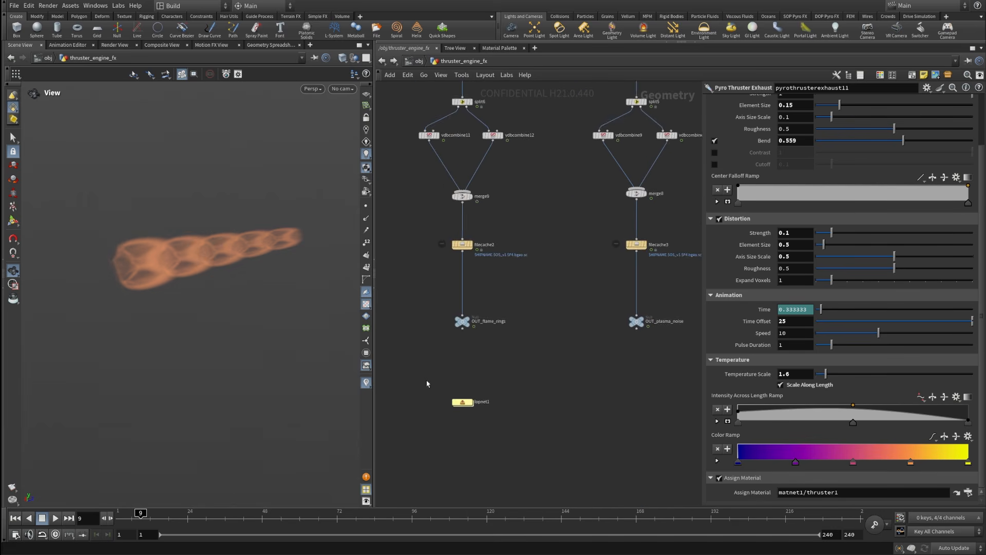
scroll(452, 367, up, 4)
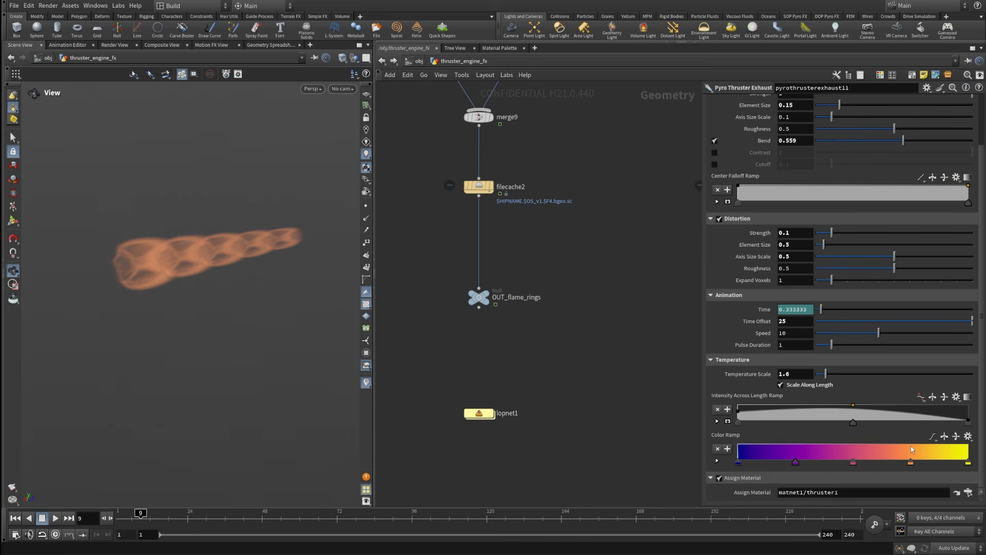
scroll(539, 325, down, 4)
drag(447, 200, 399, 145)
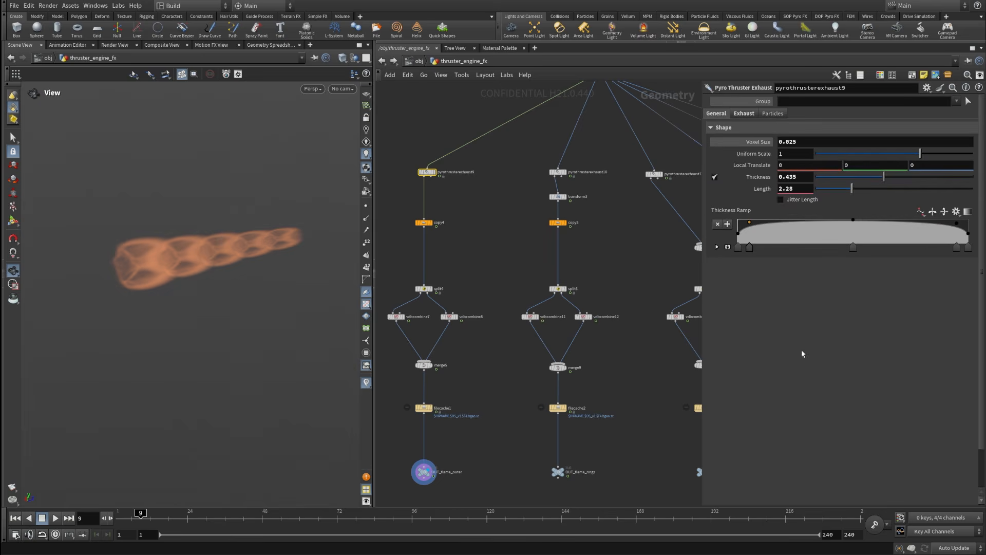
scroll(803, 342, down, 3)
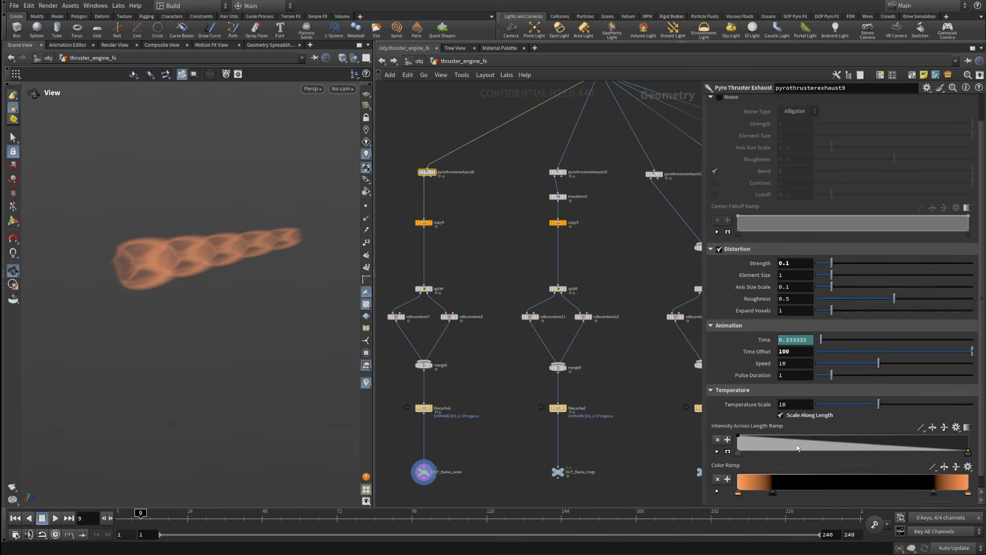
drag(514, 154, 606, 180)
click(744, 109)
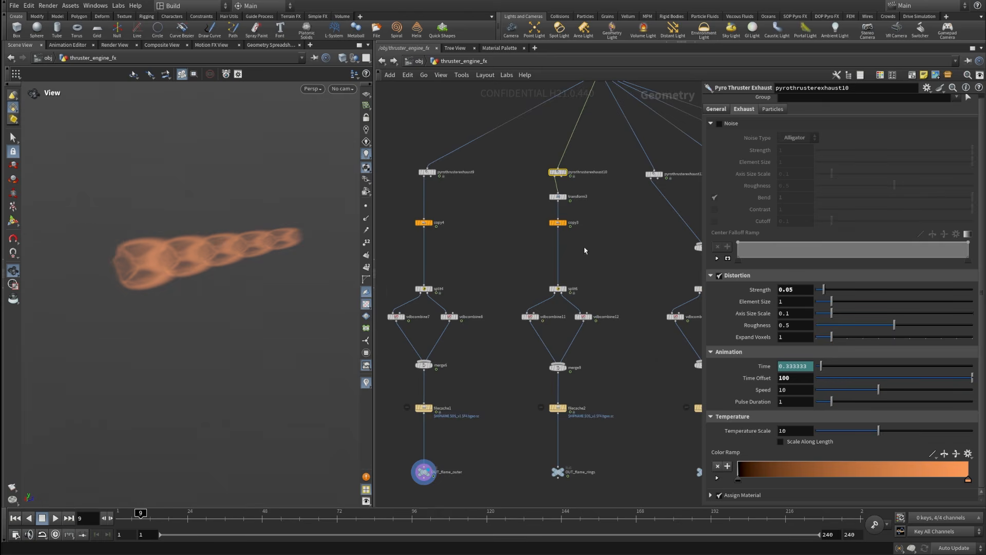
scroll(585, 248, down, 3)
Return through lopnet1 and its material library to the pyro shader inside karmapyromaterial_plasma.
middle_drag(604, 259, 555, 244)
scroll(611, 247, up, 2)
middle_drag(517, 429, 524, 267)
scroll(550, 355, up, 4)
double_click(548, 366)
double_click(501, 457)
double_click(520, 158)
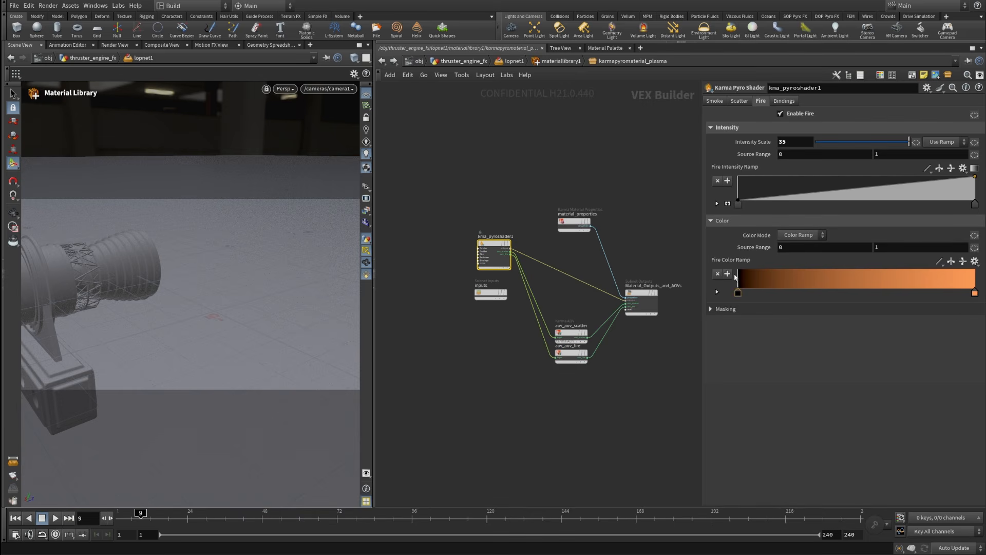
Apply the Plasma preset to the pyro shader's fire color ramp.
click(975, 261)
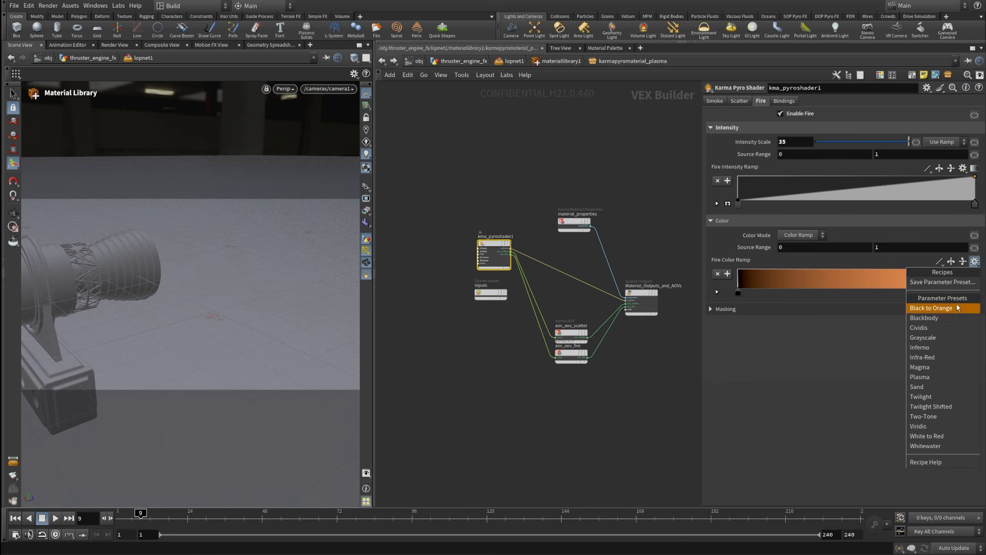
click(938, 378)
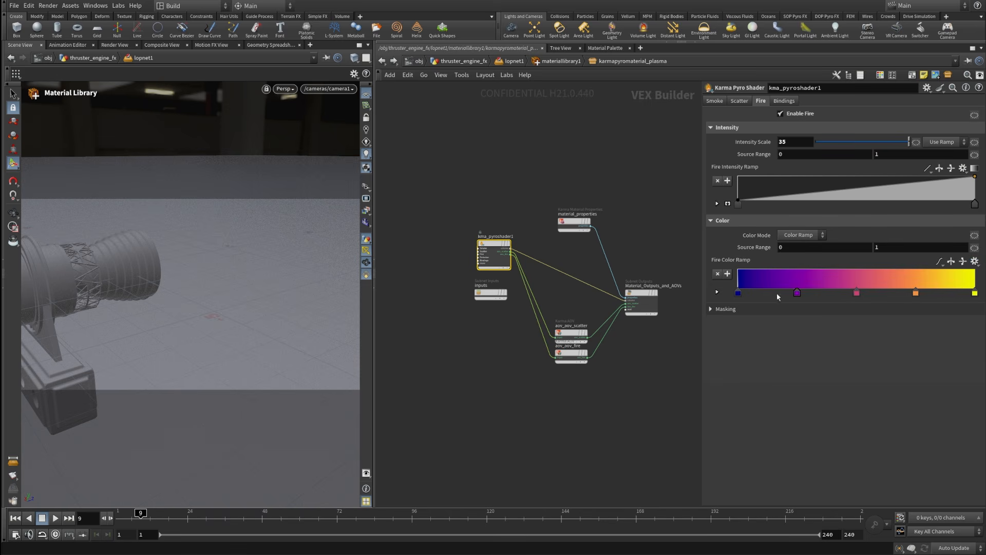
click(604, 234)
Apply the Magma preset to the pyro shader's fire color ramp.
click(974, 262)
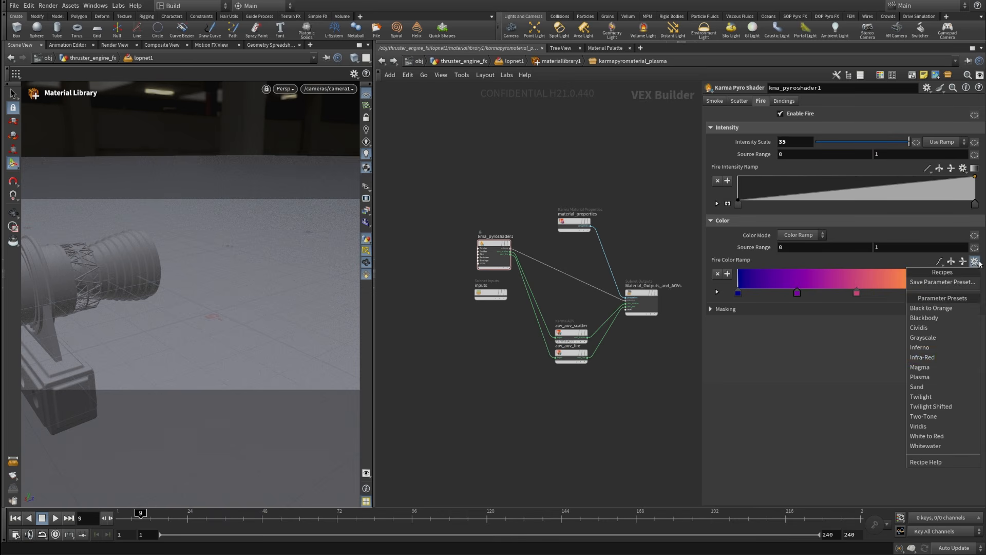
click(940, 367)
middle_drag(633, 386, 619, 382)
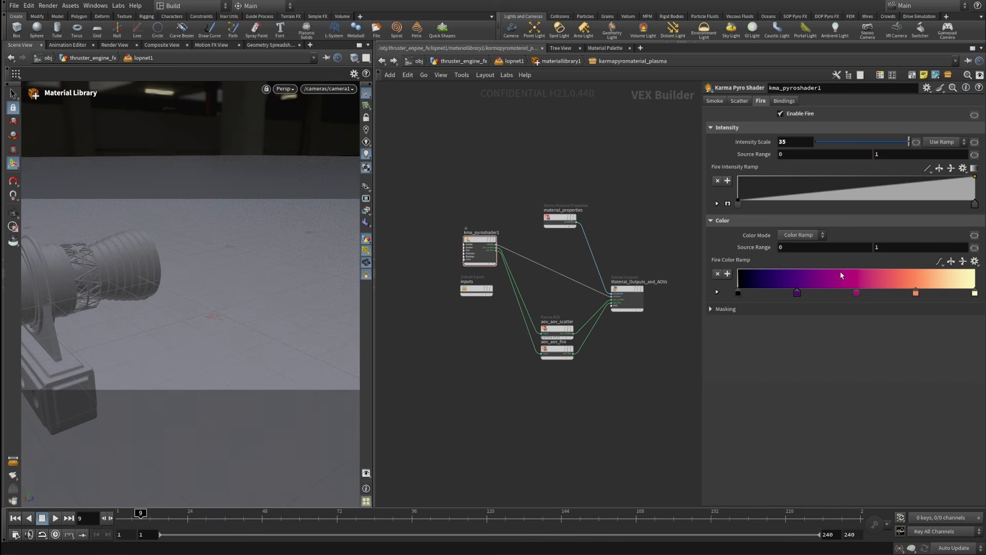
Duplicate karmapyromaterial_plasma in the material library and rename the copy karmapyromaterial_flame_outer.
click(382, 61)
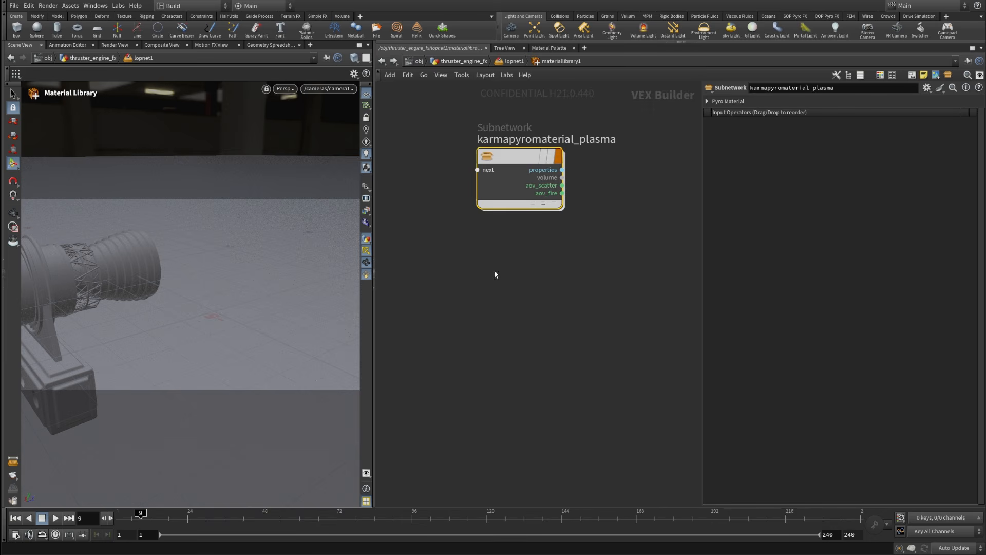
key(ctrl+v)
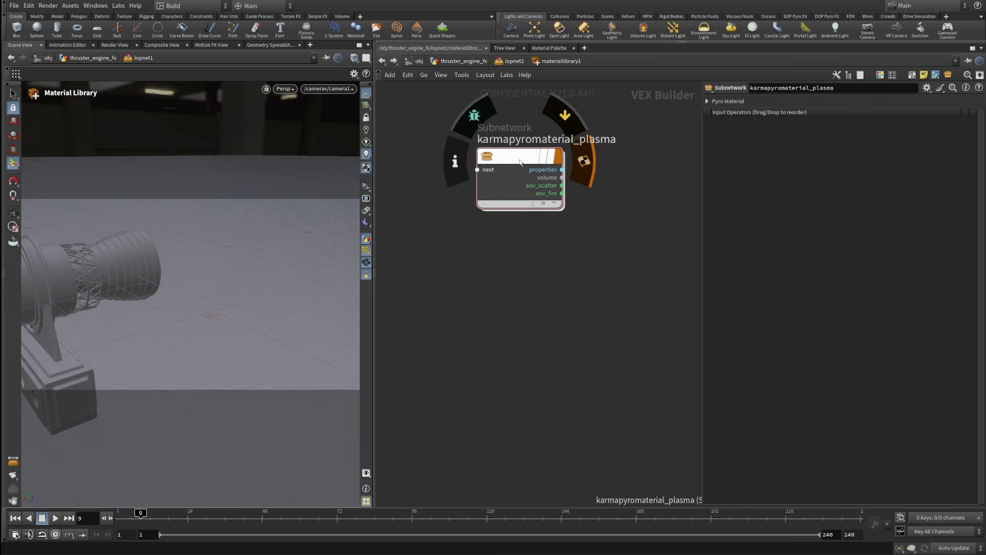
click(524, 286)
key(h)
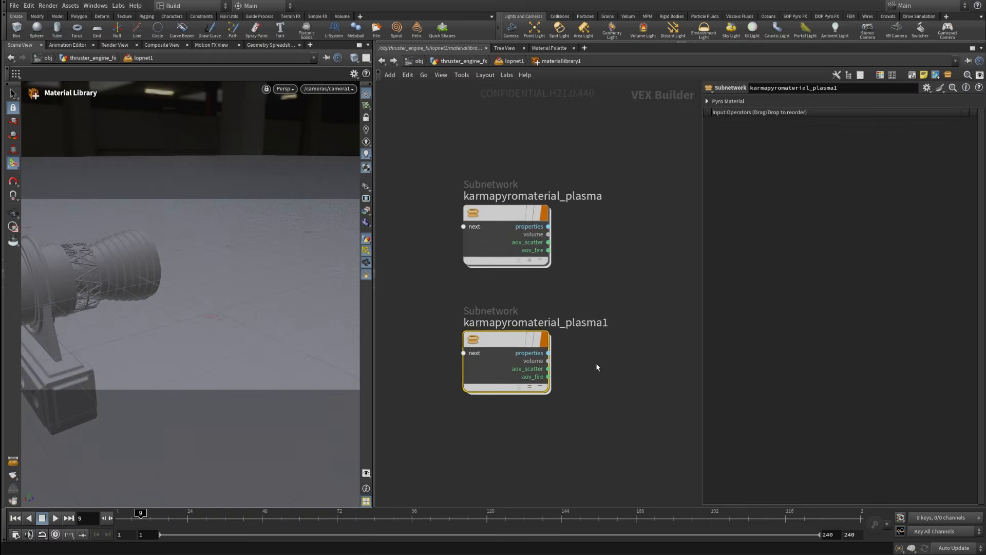
double_click(555, 306)
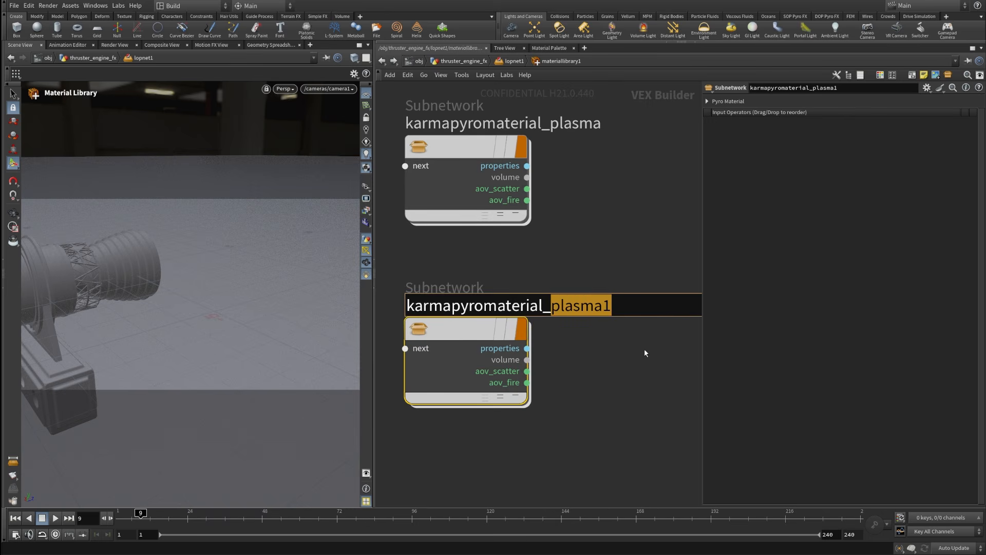
text(flame_ou)
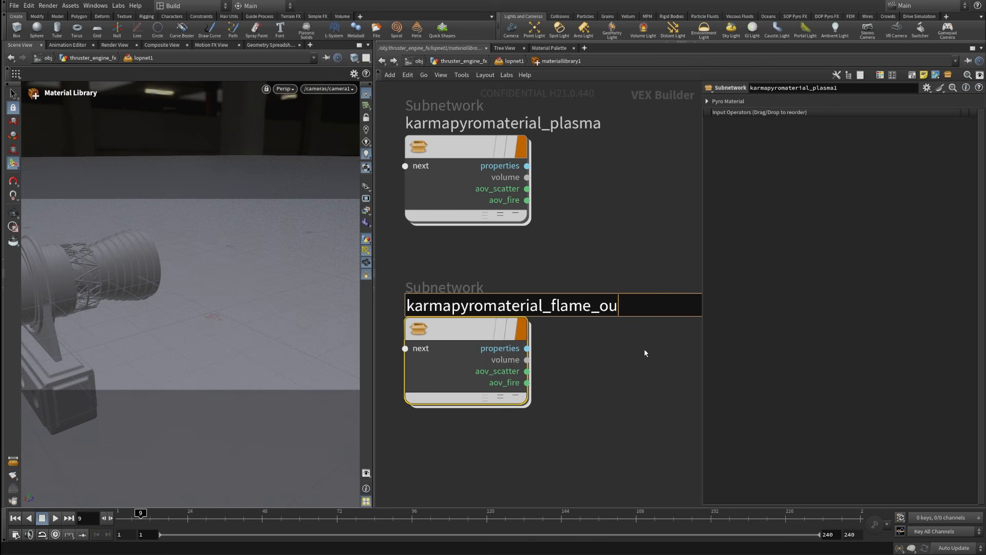
text(ter)
key(Return)
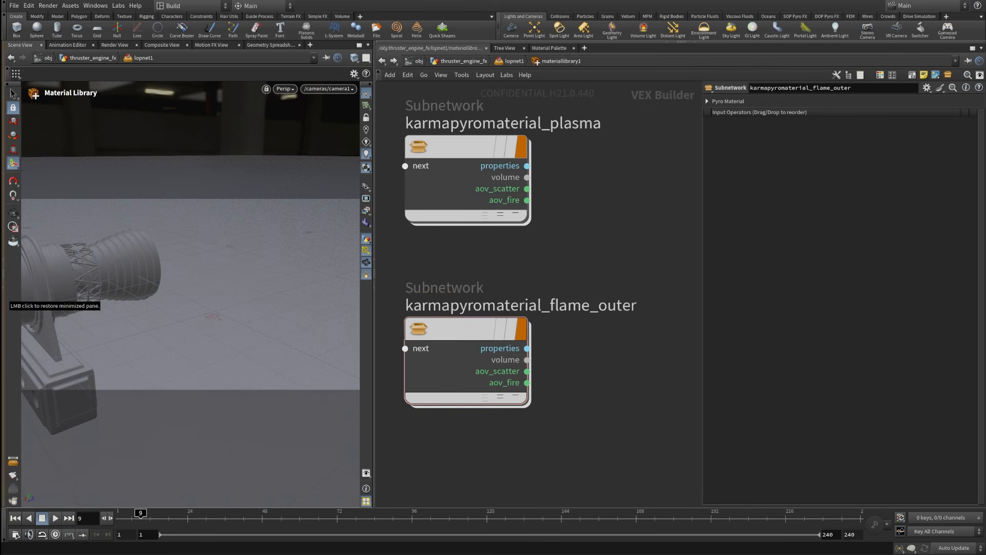
Set the fire intensity scale of the pyro shader inside karmapyromaterial_flame_outer to 50.
double_click(473, 326)
drag(540, 189, 455, 322)
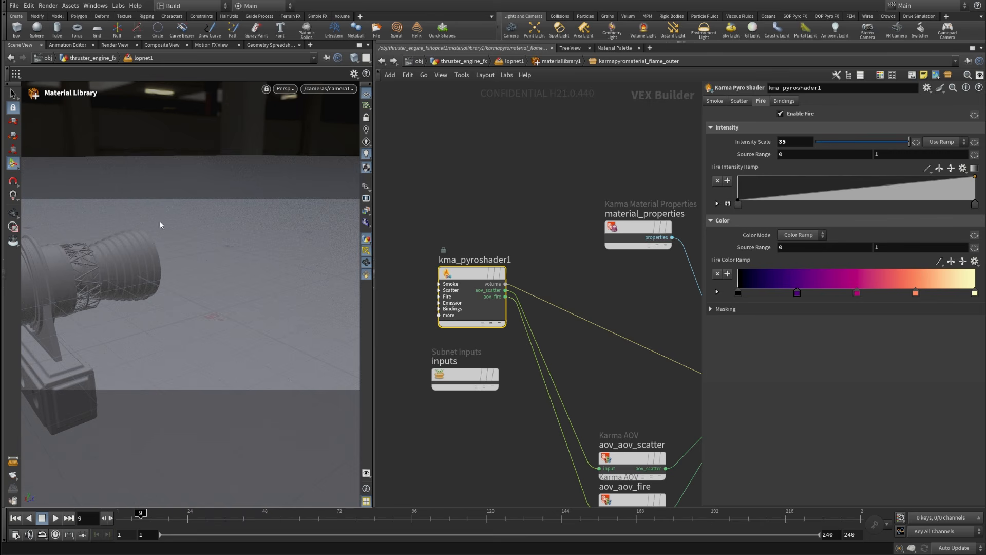
click(786, 142)
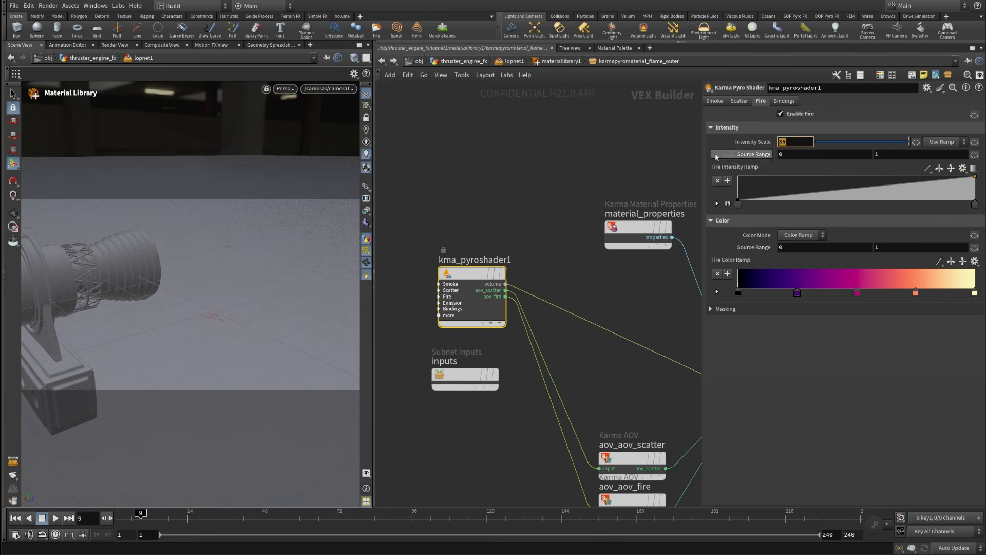
text(50)
key(Return)
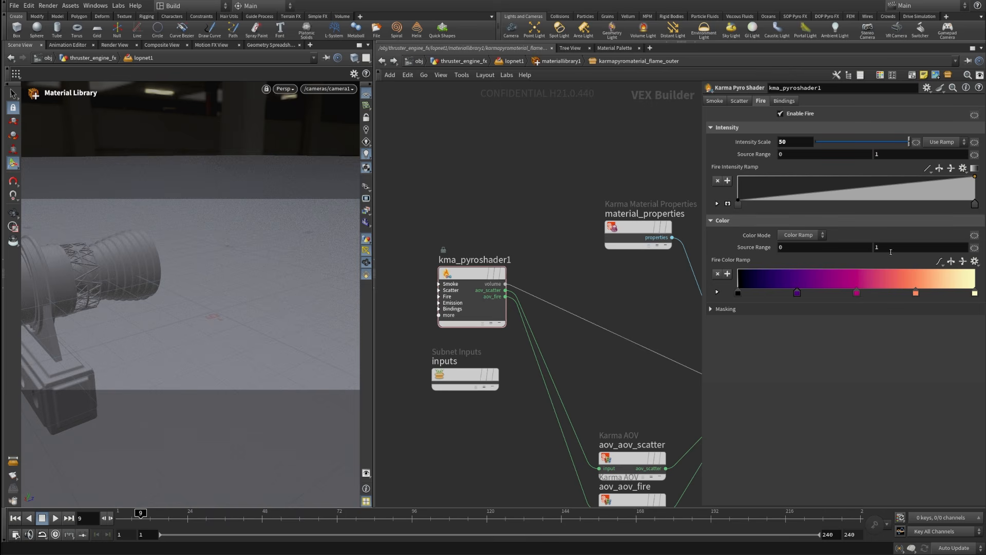
Apply the Black to Orange preset to the fire color ramp, move its points inward, and add a point near each end.
click(976, 262)
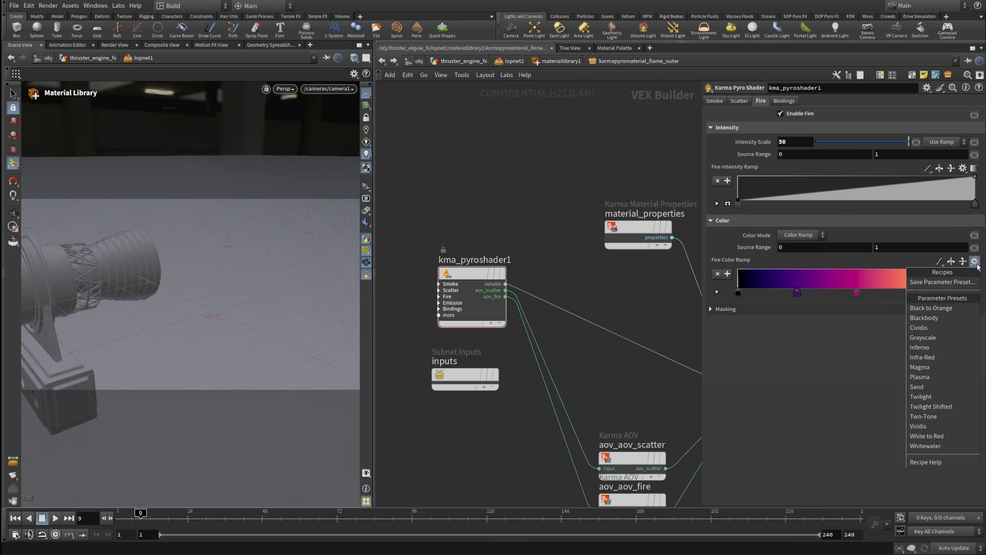
click(947, 309)
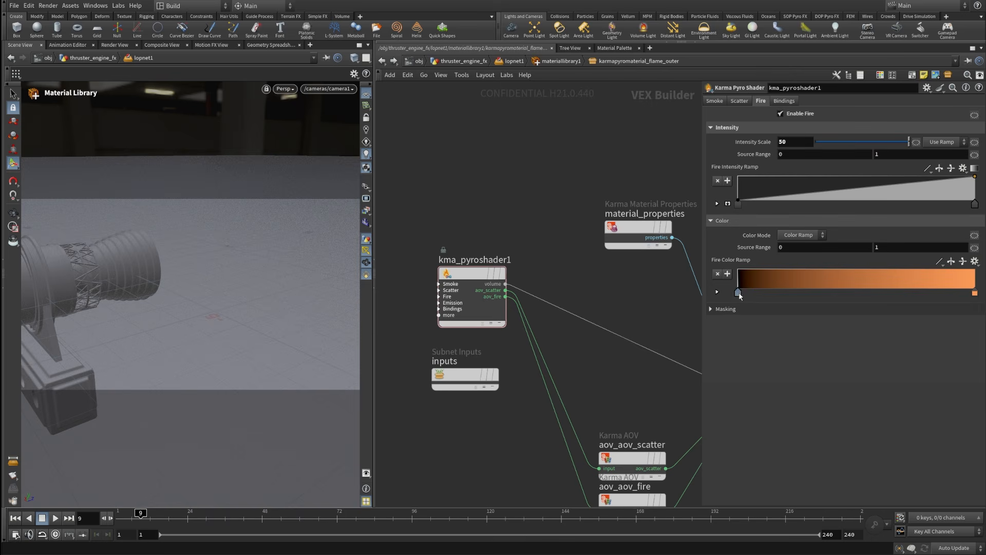
drag(738, 292, 803, 293)
drag(974, 293, 901, 293)
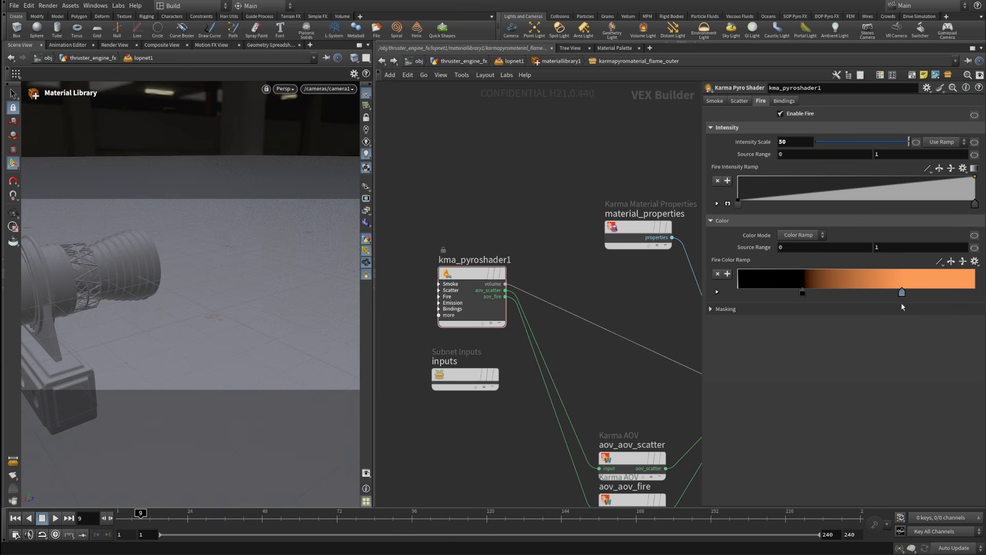
click(962, 280)
click(759, 279)
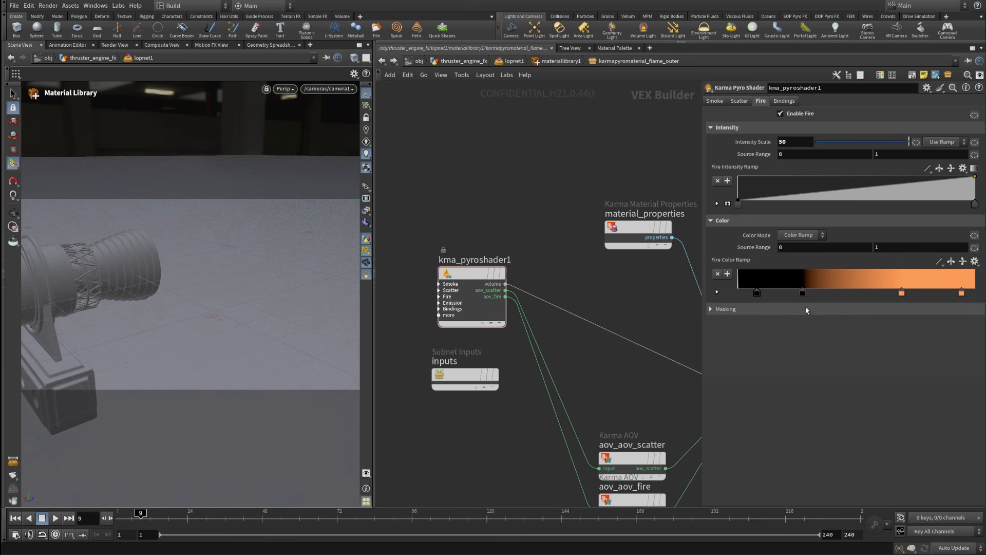
Rearrange the fire color ramp points so orange sits at both ends and the two black points lie between them.
drag(803, 293, 857, 293)
drag(756, 293, 815, 294)
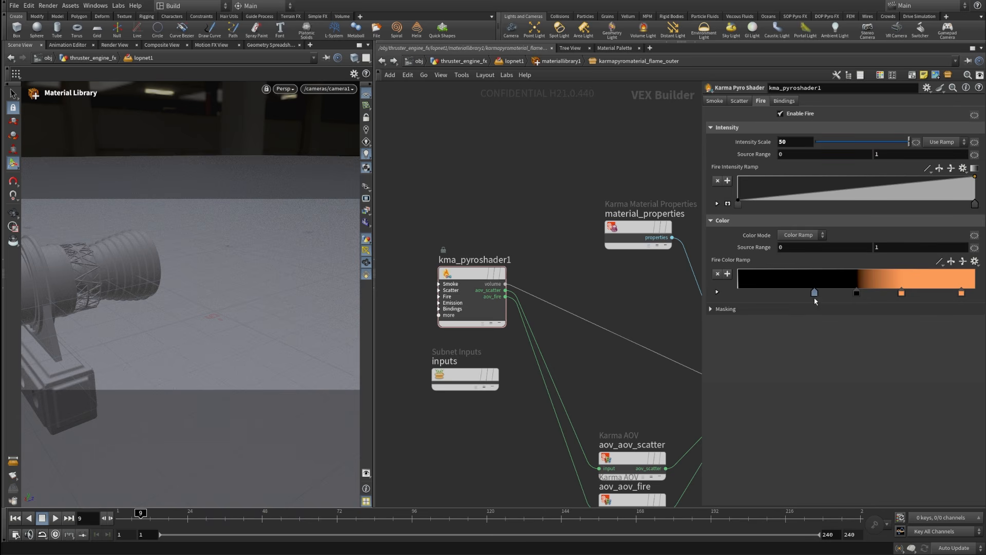
drag(903, 292, 726, 292)
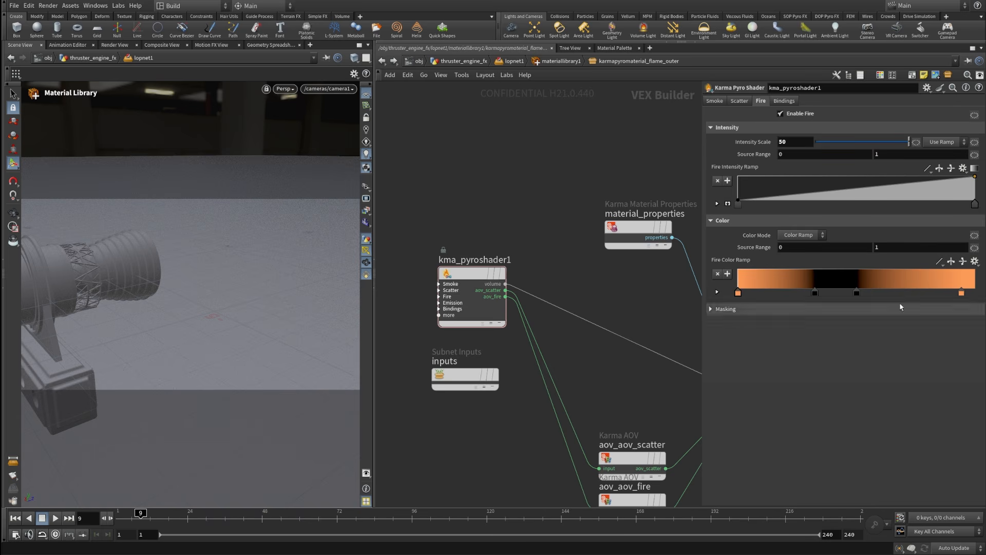
drag(962, 293, 975, 292)
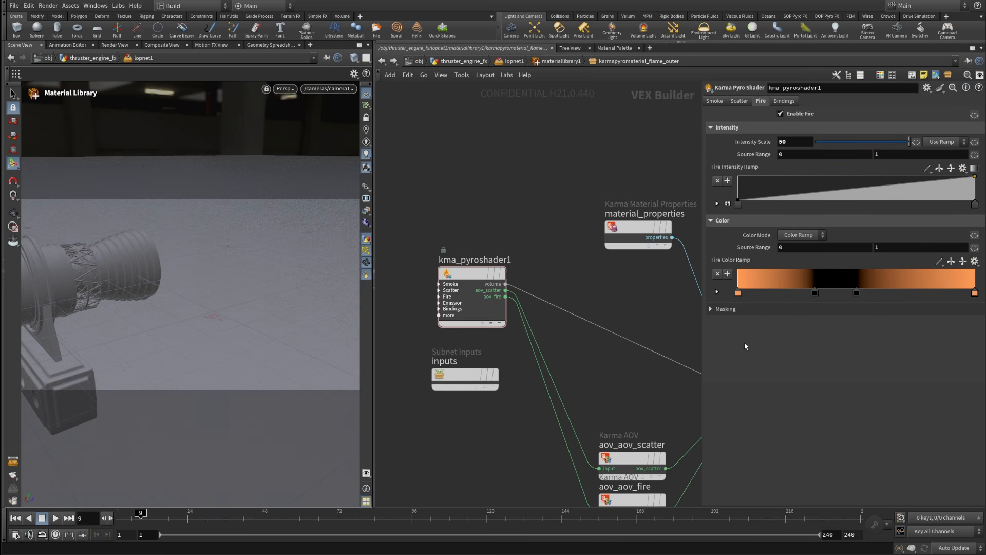
Set the positions of the fire color ramp's two black points to 0.1 and 0.9.
click(717, 292)
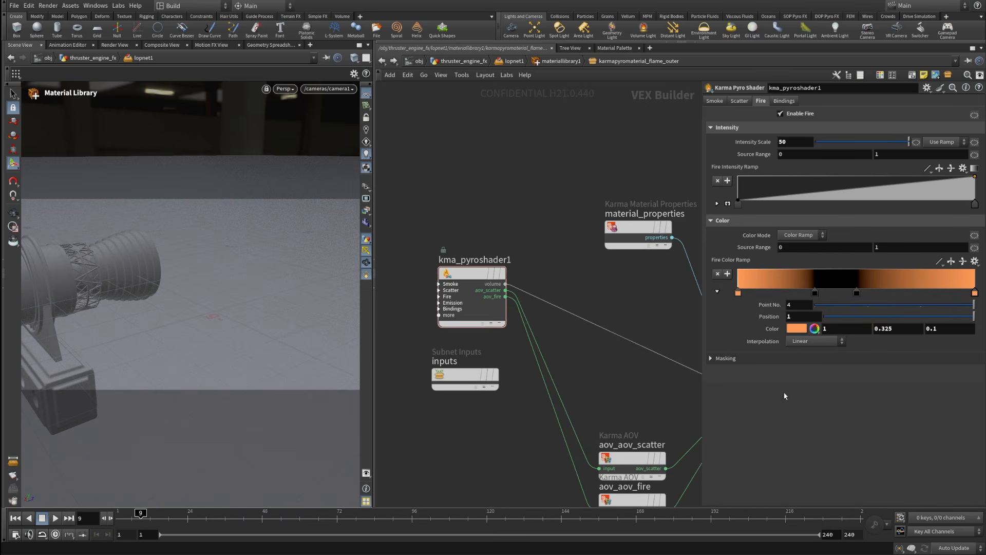
click(816, 294)
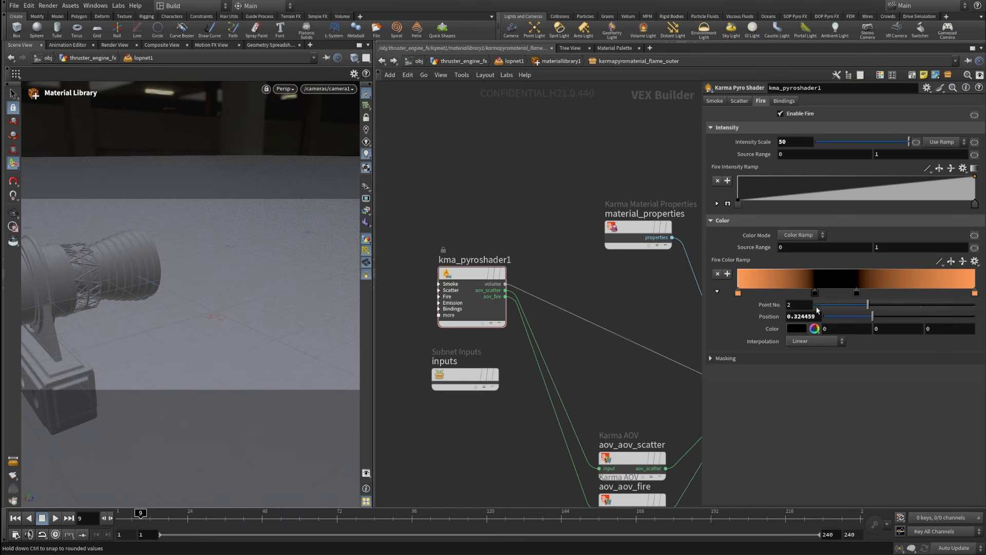
drag(817, 317, 794, 318)
text(1)
key(Return)
click(856, 292)
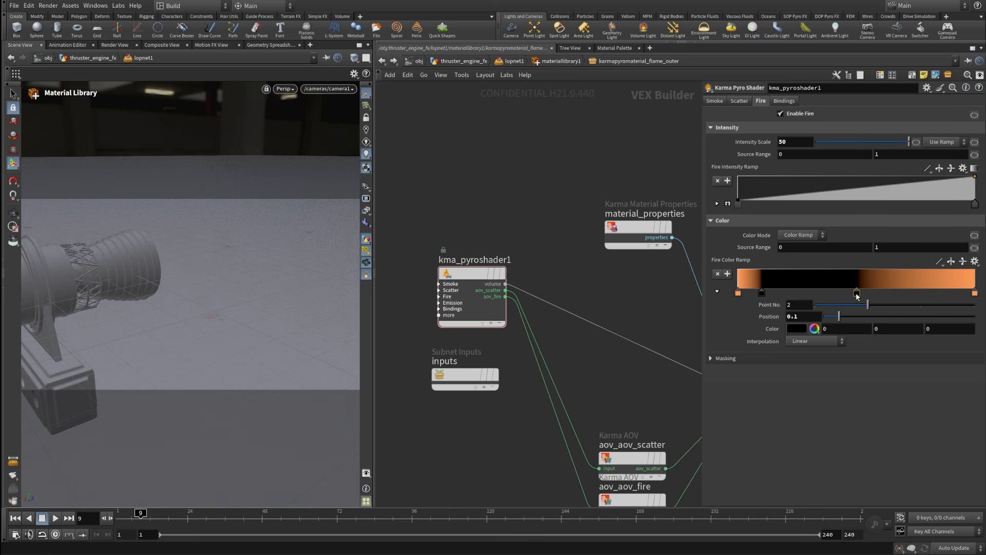
drag(813, 315, 793, 317)
text(9)
key(Return)
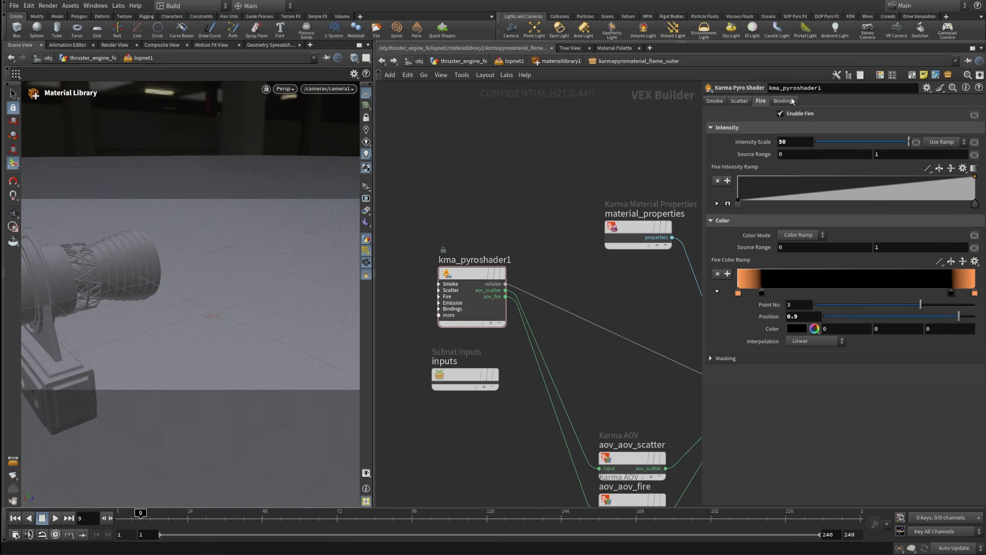
Duplicate karmapyromaterial_flame_outer and rename the copy karmapyromaterial_rings.
click(381, 60)
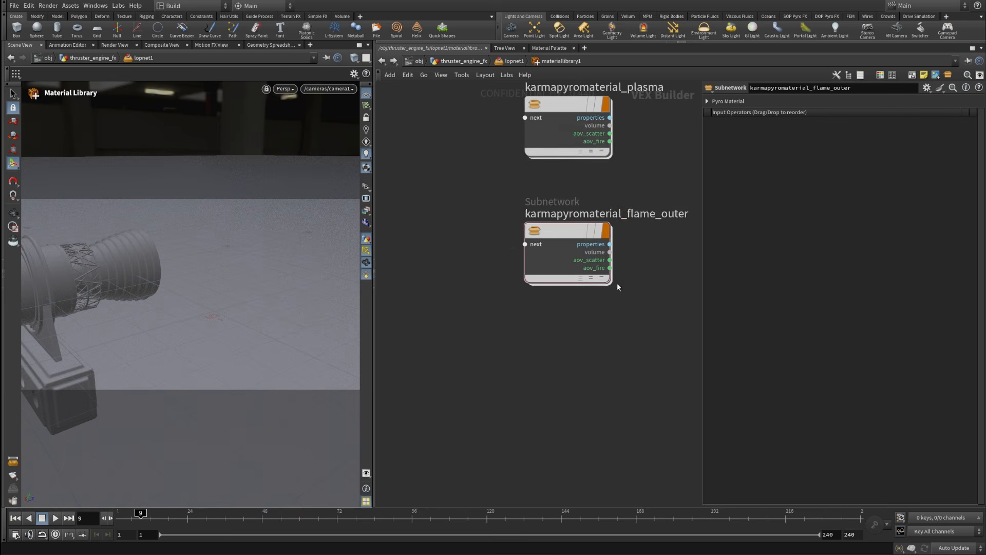
alt+drag(568, 247, 576, 342)
middle_drag(557, 458, 545, 463)
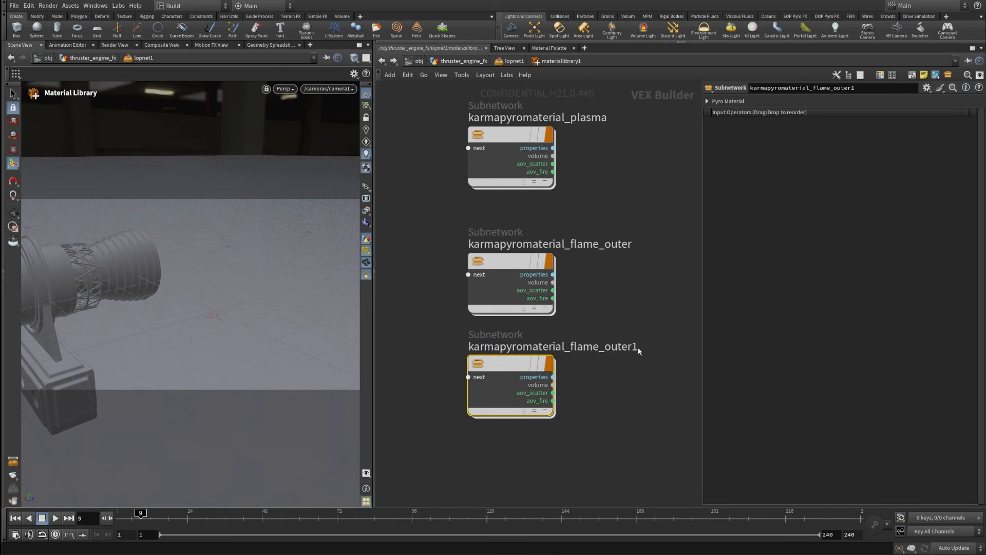
double_click(573, 349)
text(ringds)
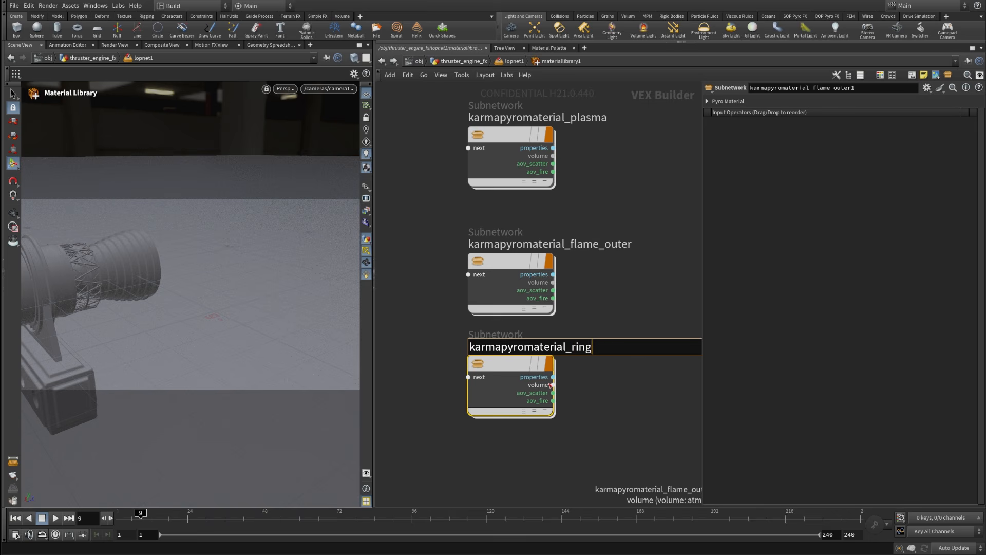
key(BackSpace)
key(BackSpace)
text(s)
key(Return)
drag(512, 371, 513, 400)
Apply the Black to Orange preset to the fire color ramp of the pyro shader inside karmapyromaterial_rings.
double_click(514, 401)
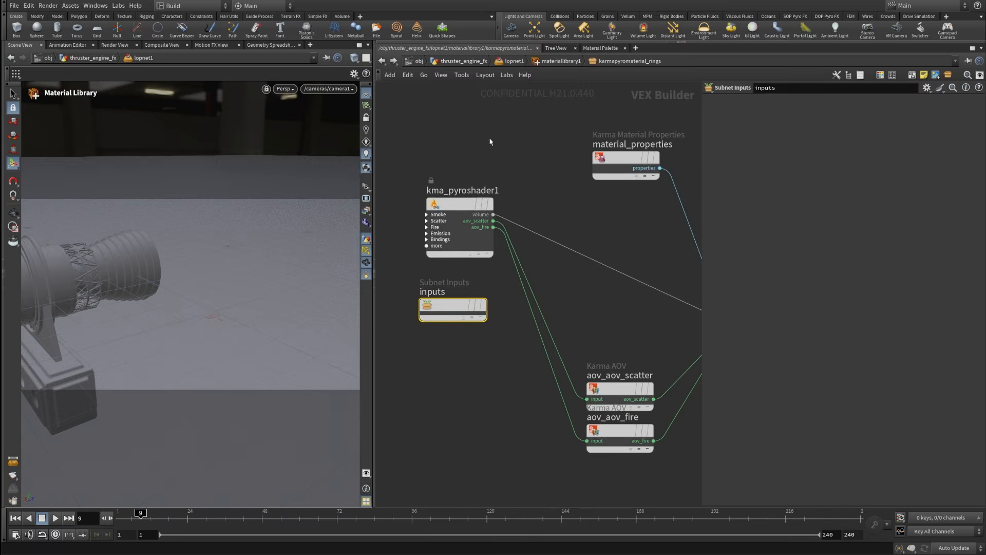
drag(491, 147, 404, 258)
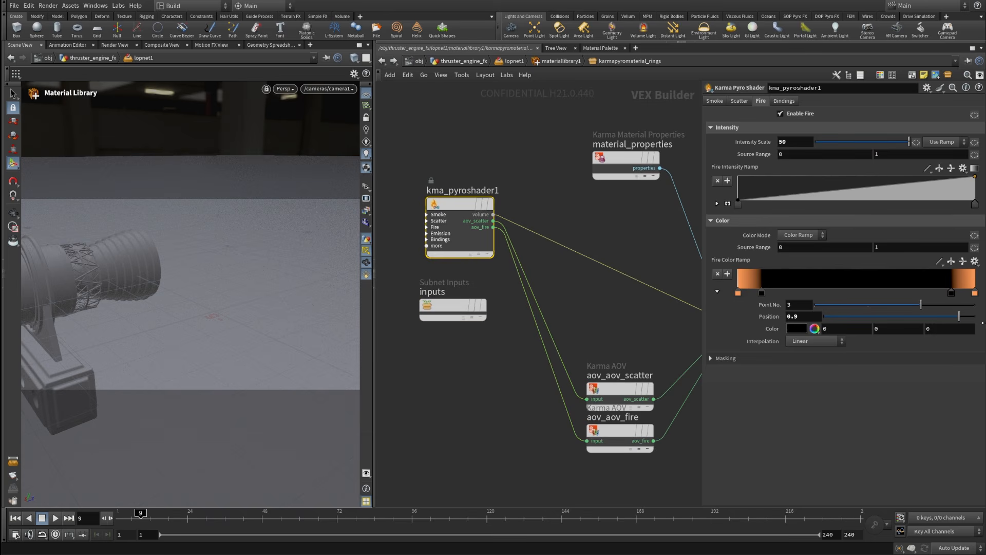
click(974, 261)
click(947, 307)
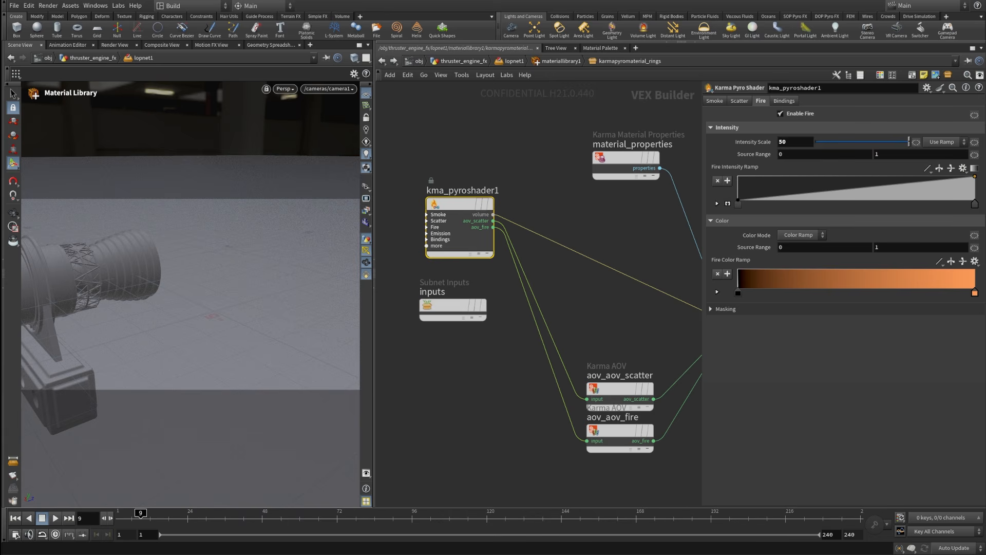
Set the fire intensity scale of the rings material's pyro shader to 75.
drag(458, 174, 504, 263)
drag(793, 142, 649, 164)
text(75)
click(458, 125)
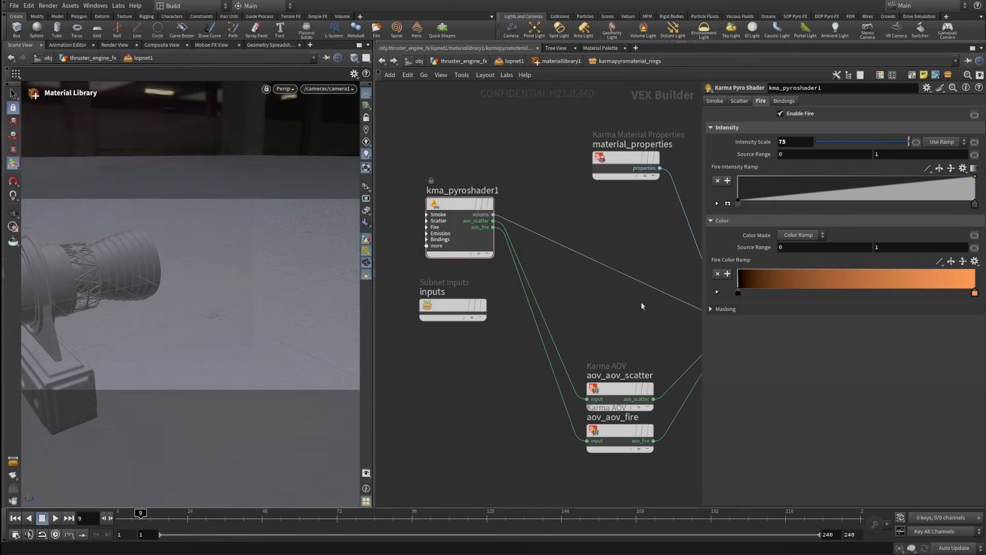
Return to lopnet1 and make materiallibrary1 the displayed node.
scroll(517, 398, down, 3)
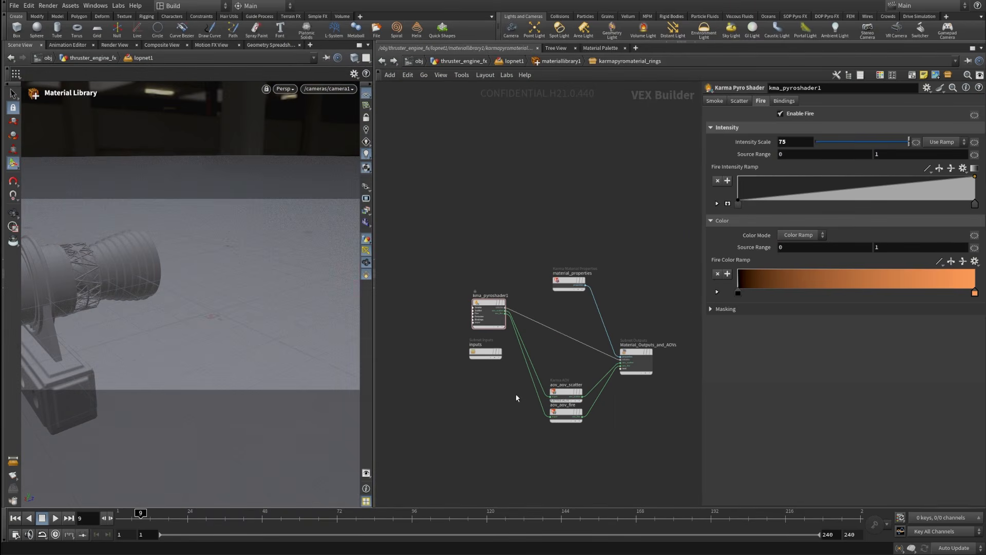
click(559, 61)
click(515, 61)
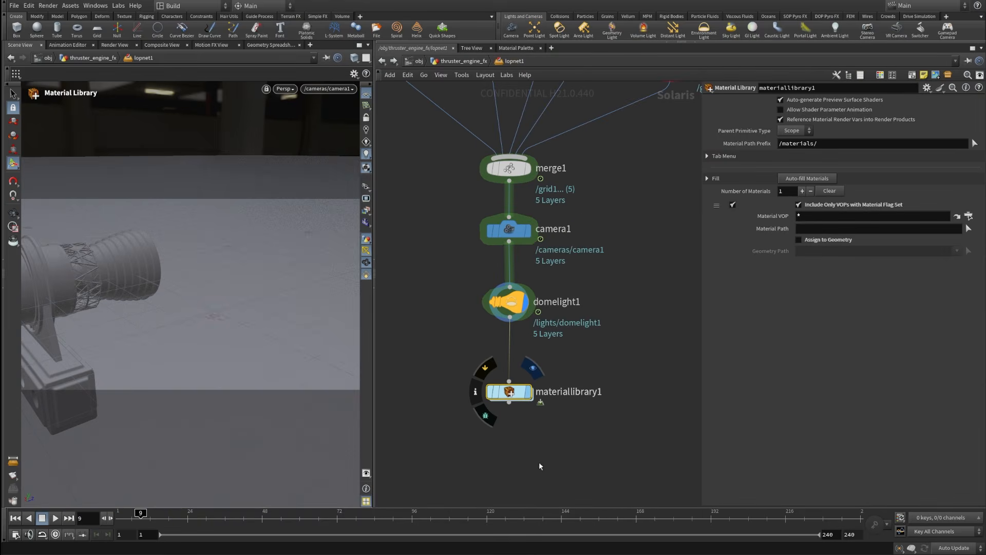
click(533, 367)
drag(425, 397, 649, 279)
Add an Assign Material node below materiallibrary1, connect it to the library's output, and display it.
scroll(534, 376, up, 1)
middle_drag(536, 377, 511, 322)
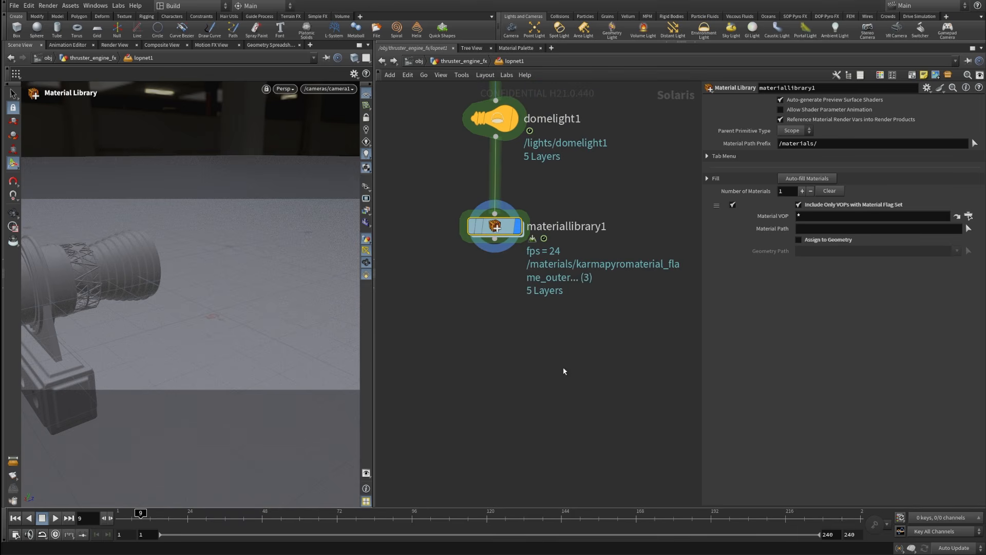
key(Tab)
text(a)
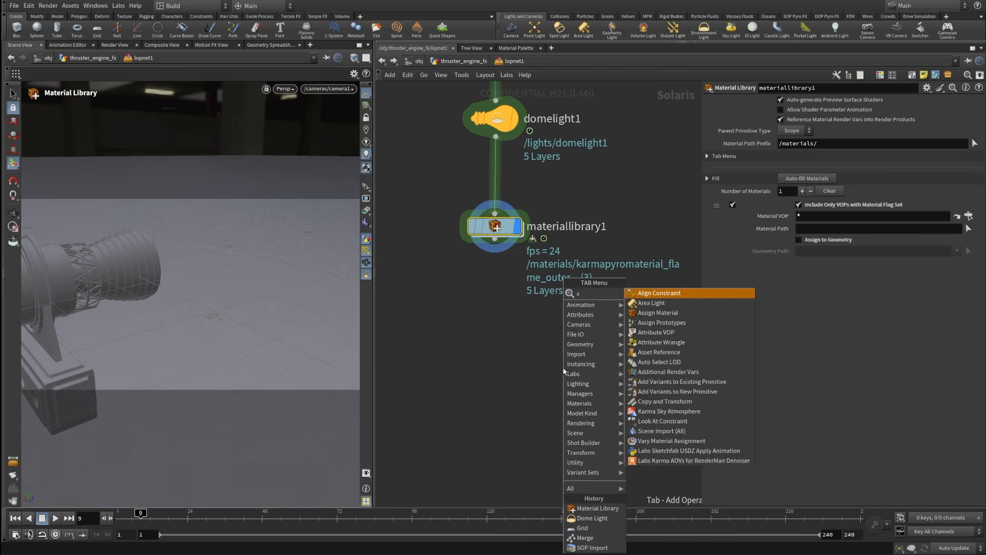
text(ssinmat)
key(Return)
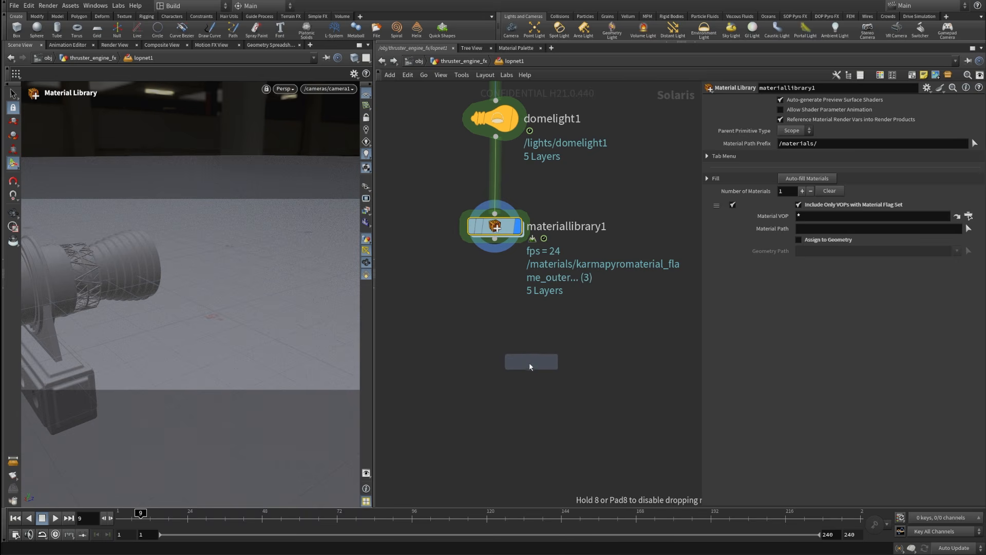
click(491, 390)
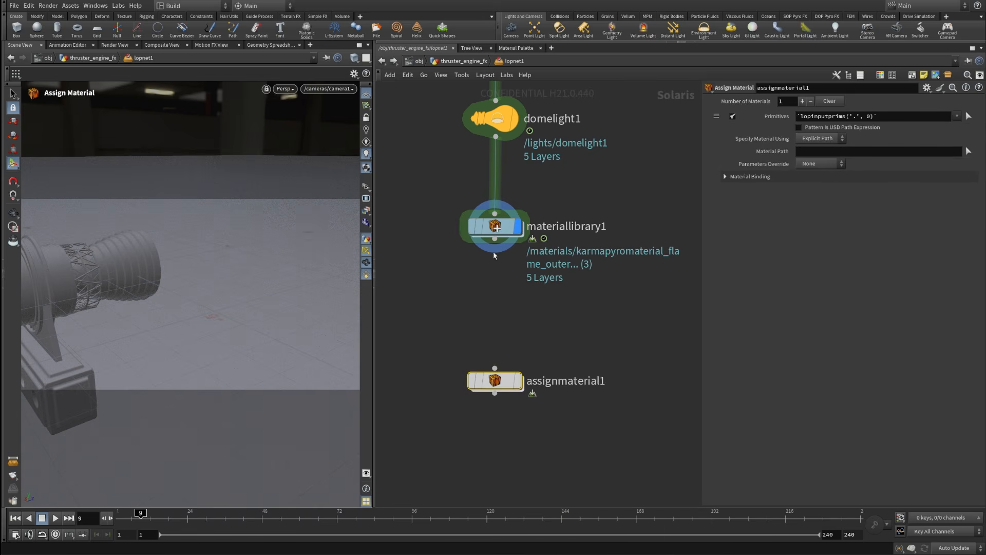
click(517, 380)
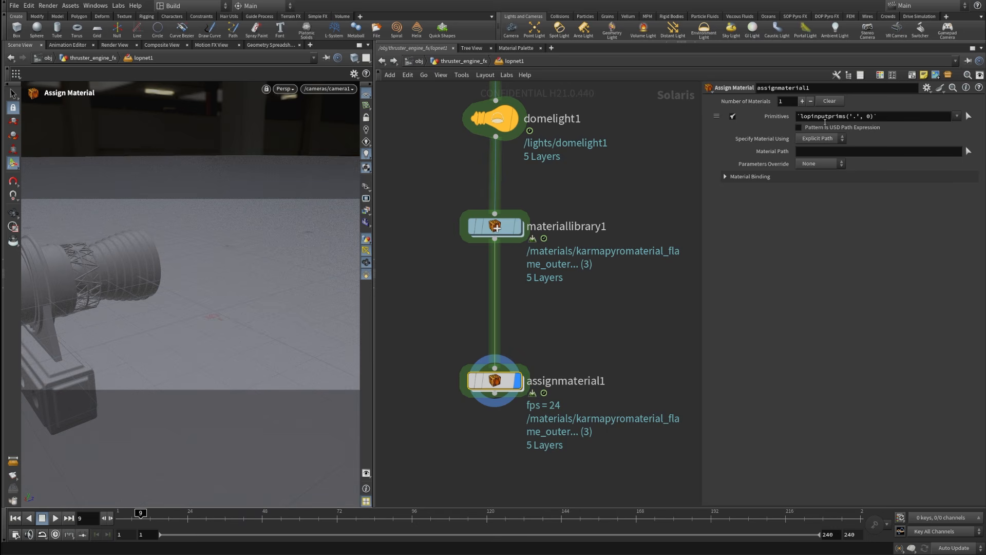
scroll(595, 278, down, 4)
middle_drag(628, 203, 603, 396)
scroll(608, 386, down, 1)
middle_drag(618, 351, 629, 288)
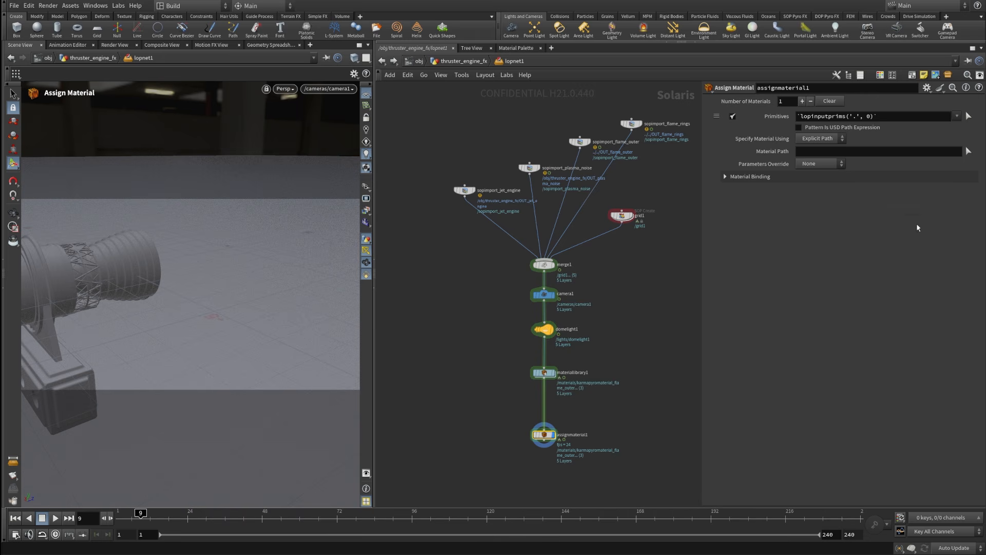
Set the first assignment's primitives in assignmaterial1 to /sopimport_plasma_noise, picked from the scene's primitive tree.
ctrl+click(968, 117)
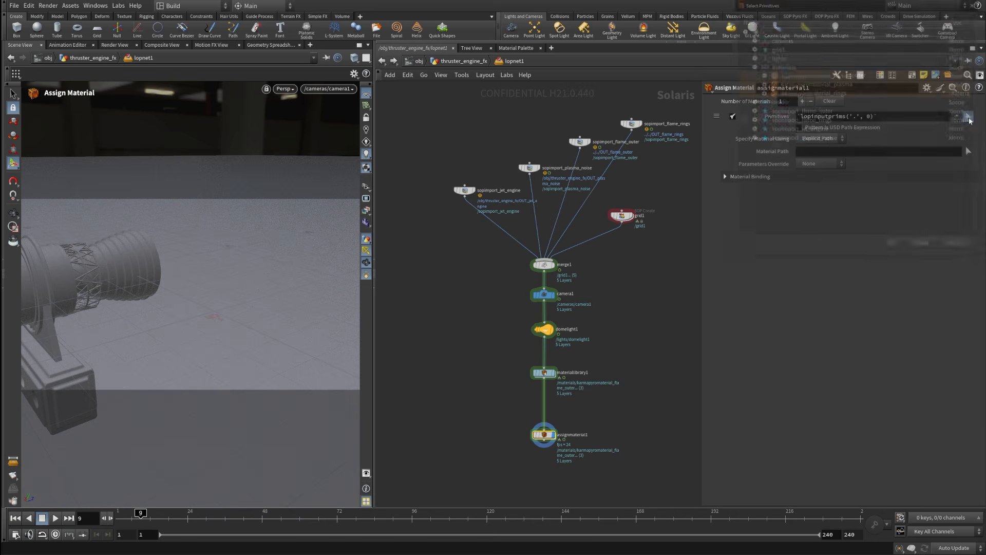
drag(919, 11, 616, 191)
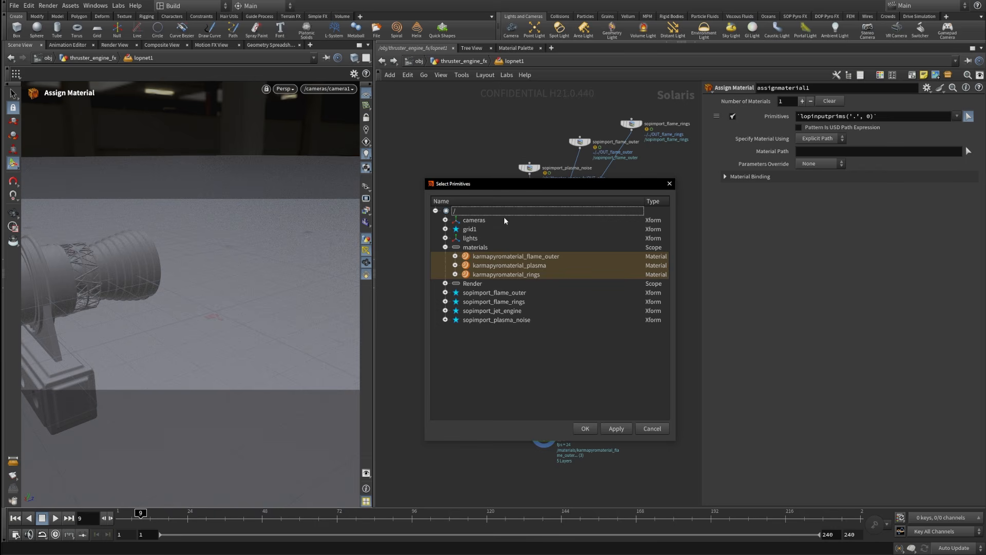
click(512, 322)
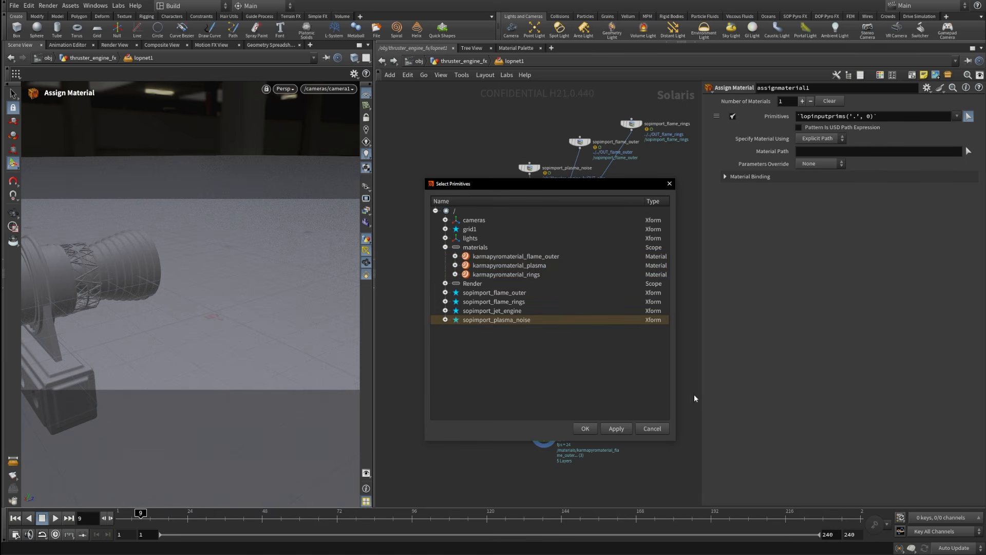
click(582, 433)
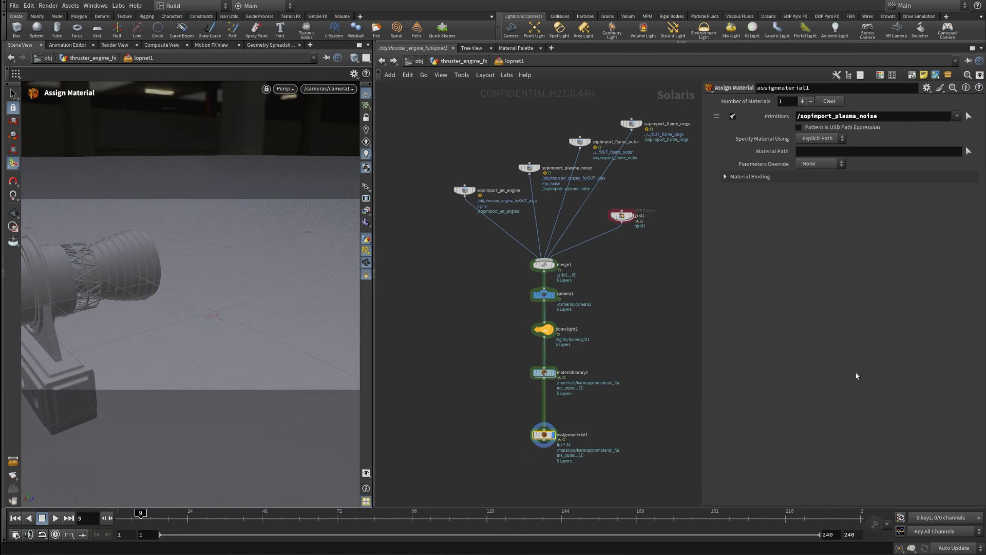
Set the plasma noise assignment's material path to /materials/karmapyromaterial_plasma.
click(969, 151)
drag(890, 38, 829, 216)
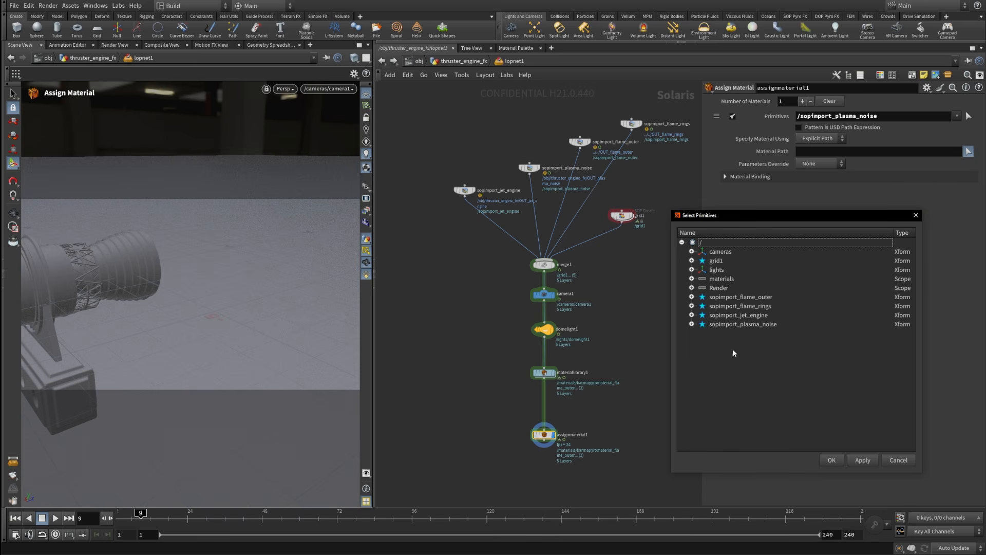
click(692, 279)
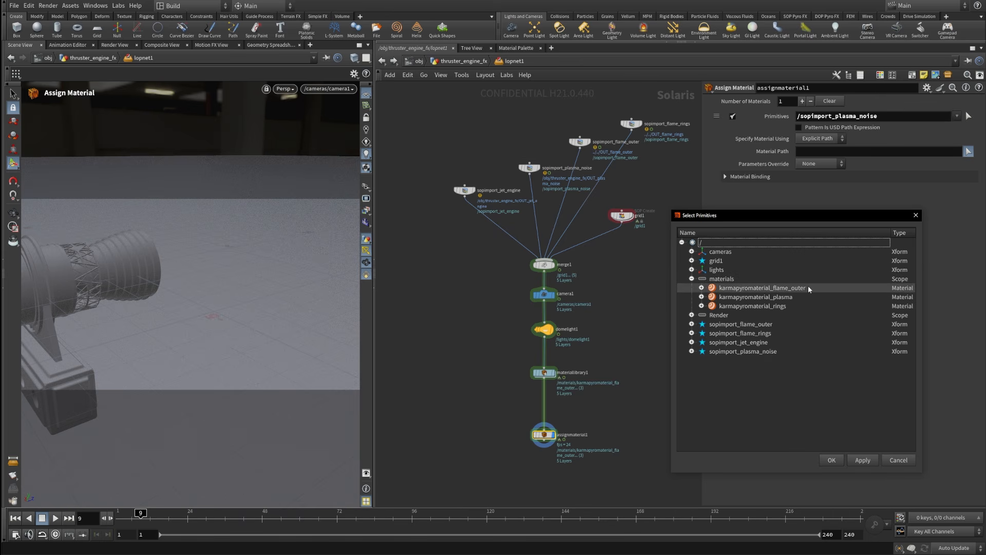
click(770, 298)
click(832, 462)
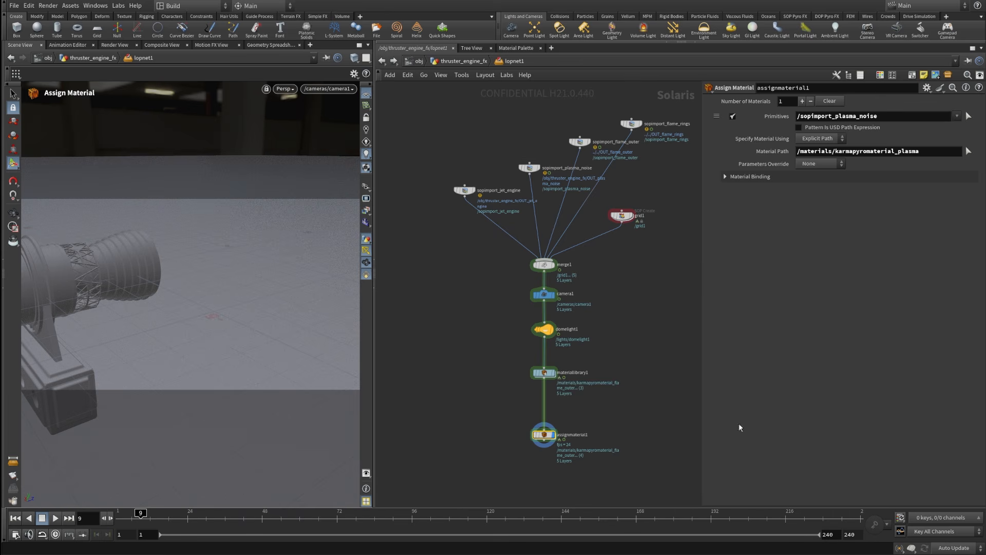
Add a second material assignment and set its primitives to /sopimport_flame_outer.
click(802, 100)
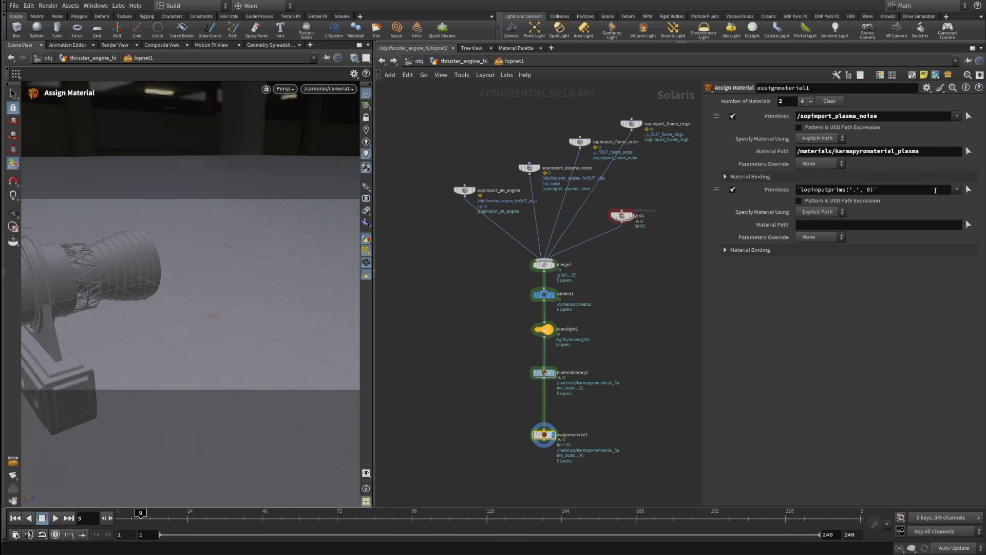
click(968, 189)
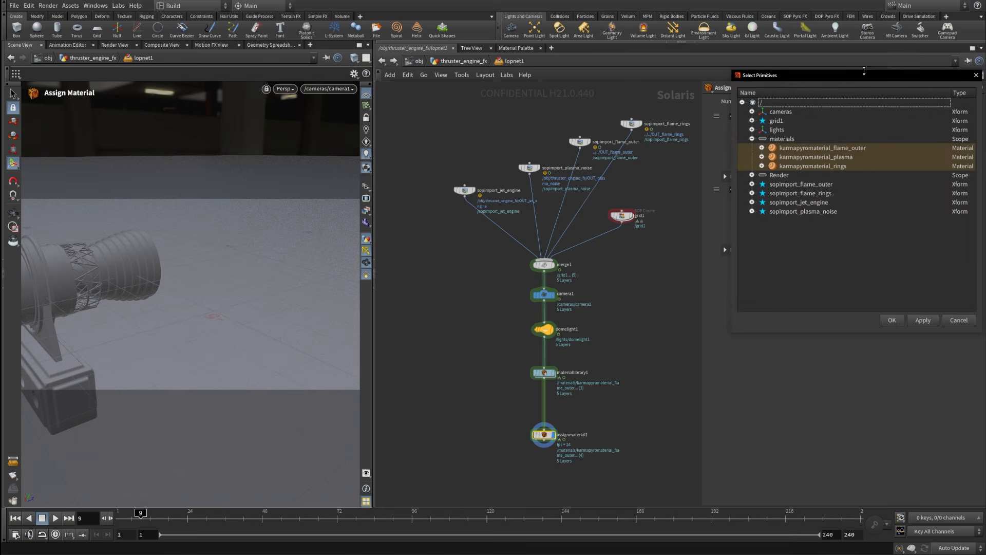
drag(868, 79, 566, 150)
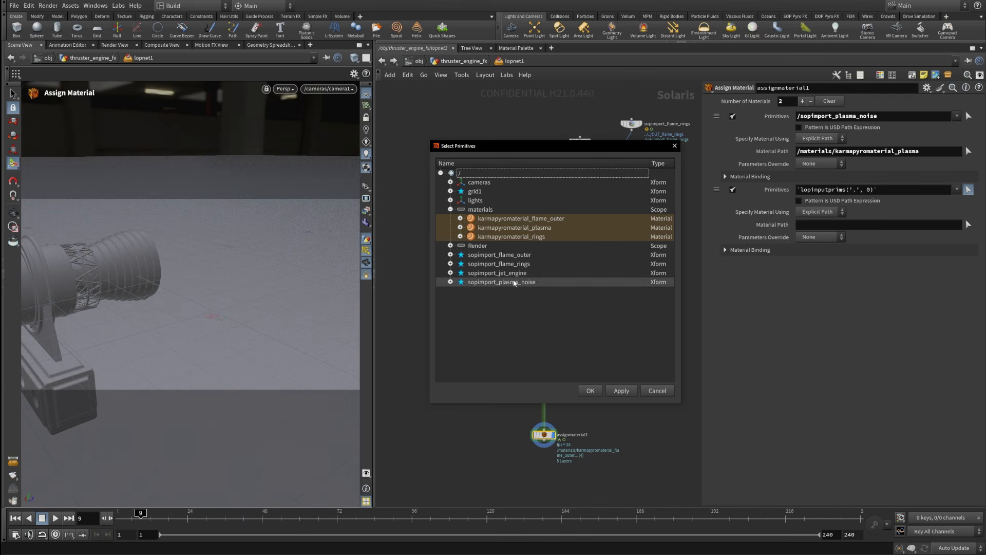
click(513, 254)
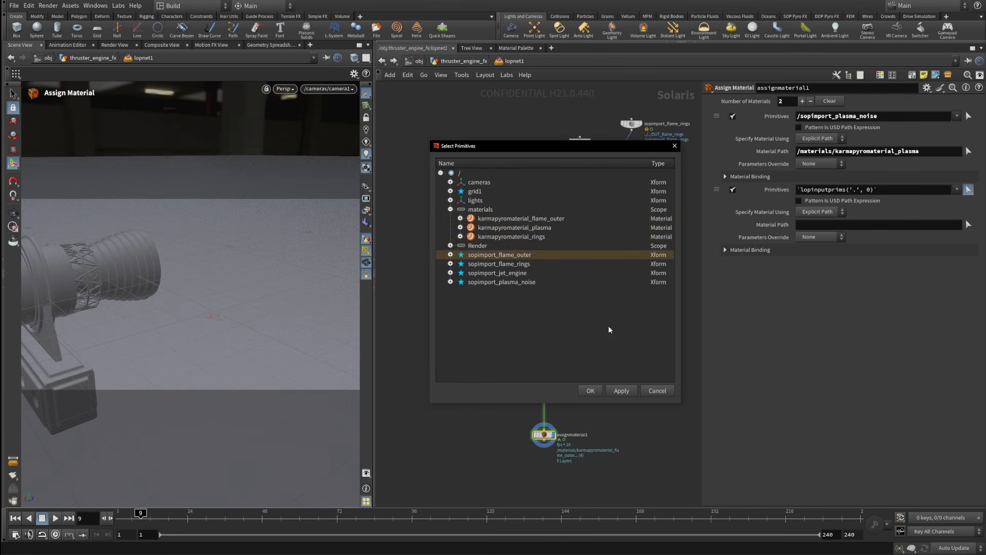
click(592, 391)
Set the outer flame assignment's material path to /materials/karmapyromaterial_flame_outer.
click(969, 225)
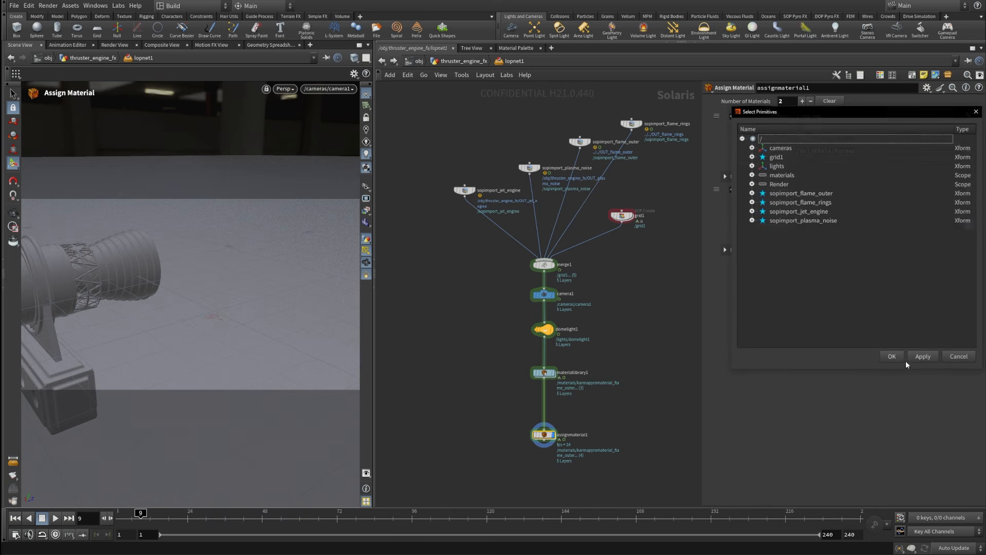
drag(889, 113, 552, 173)
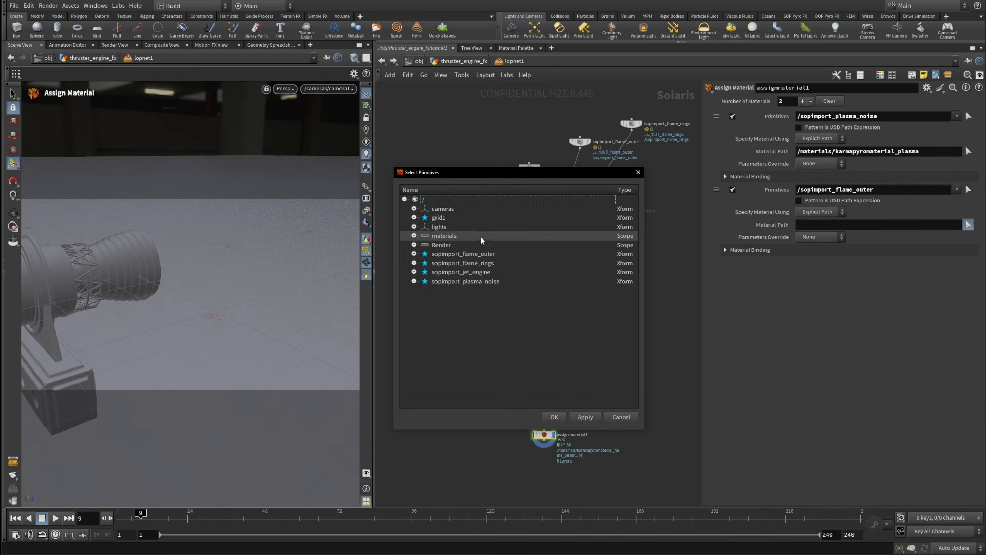
click(413, 236)
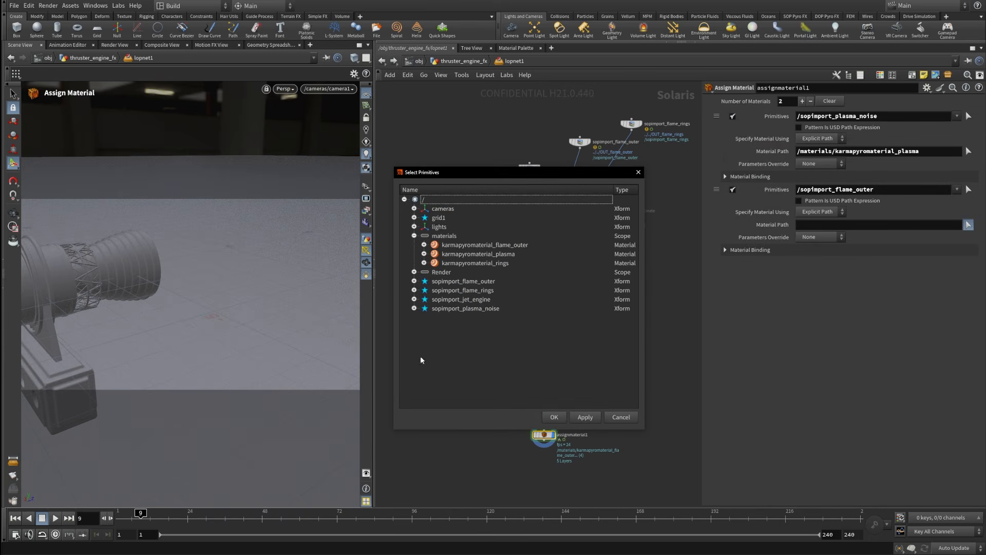
click(508, 244)
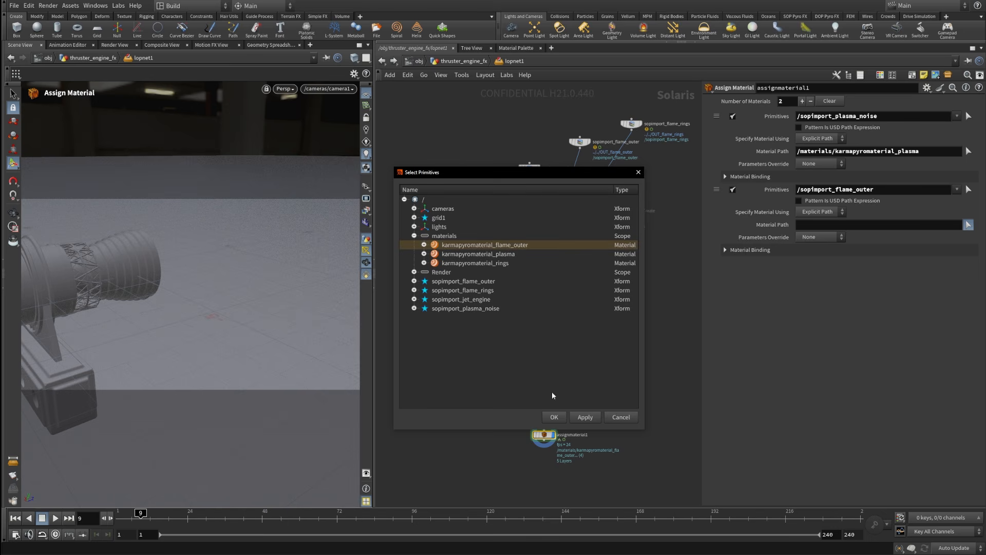
click(553, 418)
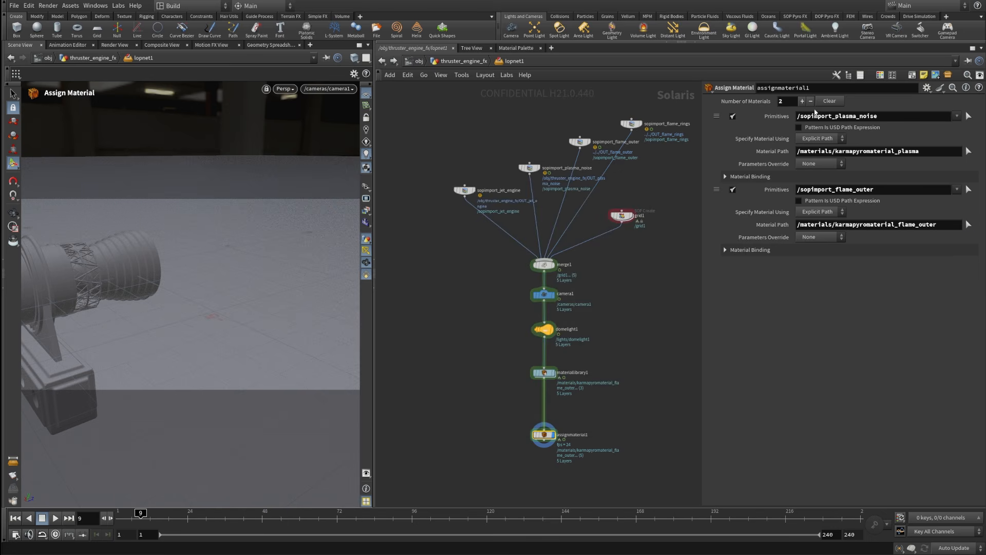
Add a third material assignment and set its primitives to /sopimport_flame_rings.
click(802, 102)
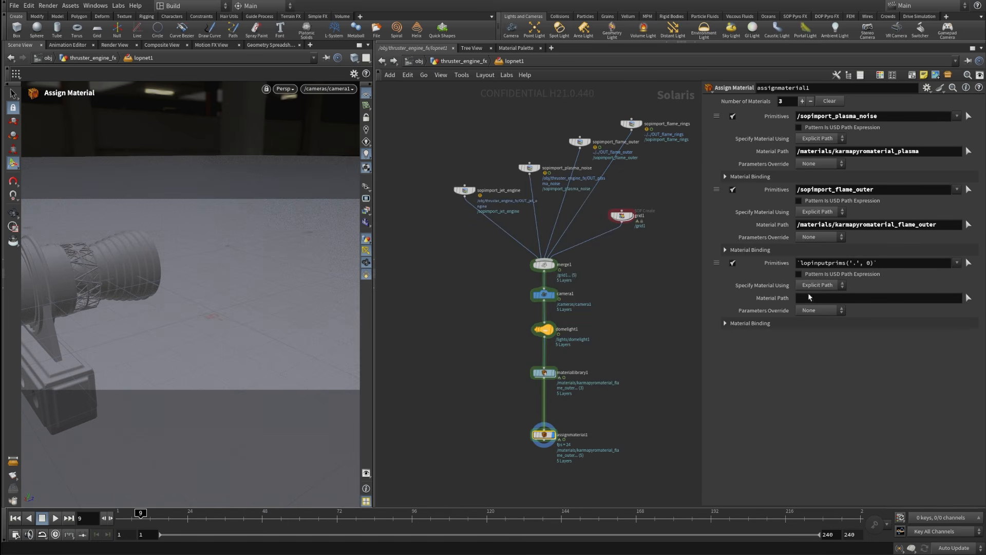
click(969, 262)
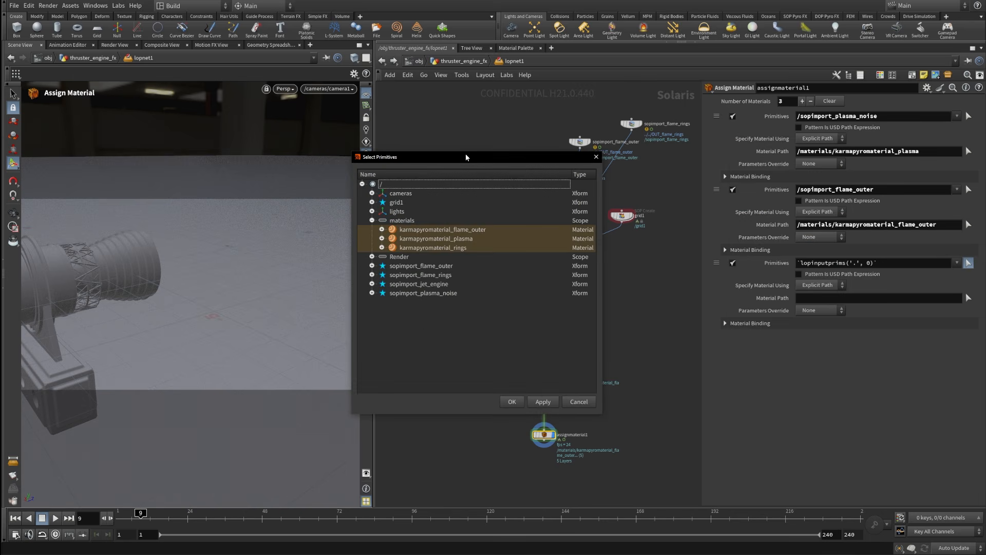
click(447, 275)
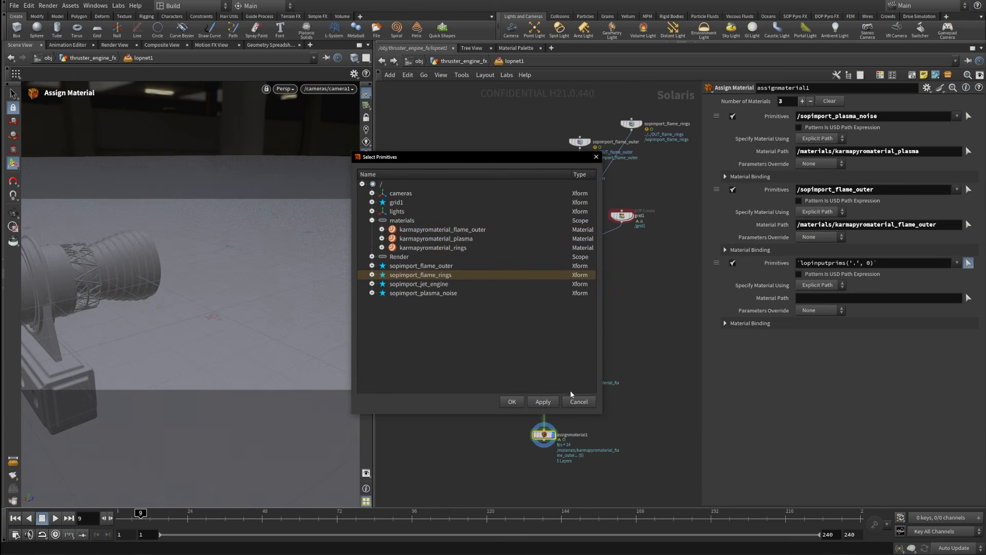
click(520, 402)
Set the flame rings assignment's material path to /materials/karmapyromaterial_rings.
click(968, 262)
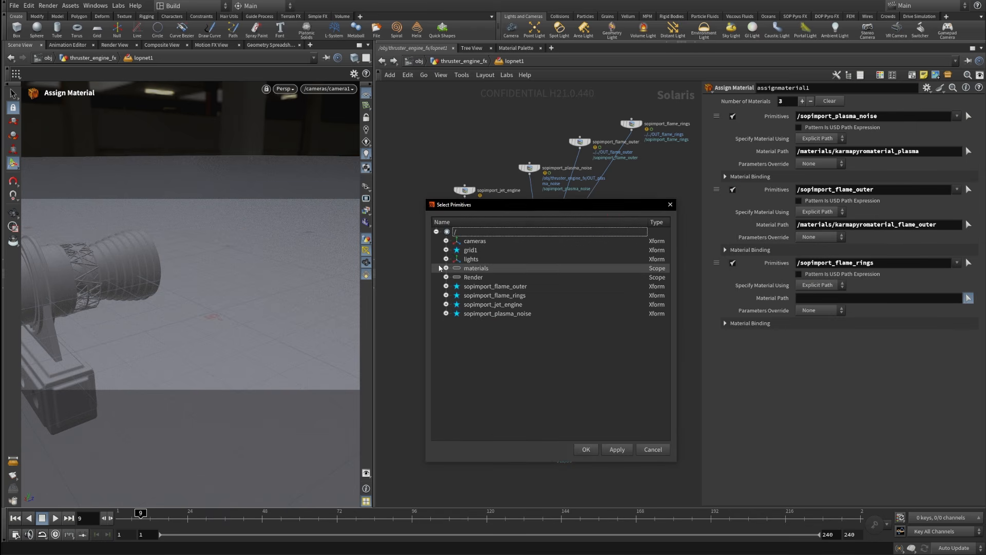
click(446, 269)
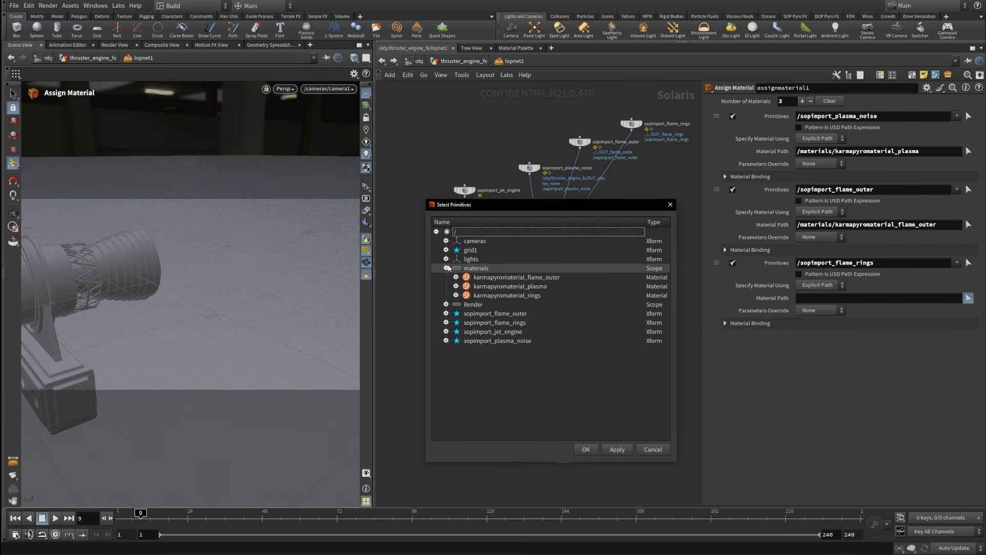
click(495, 295)
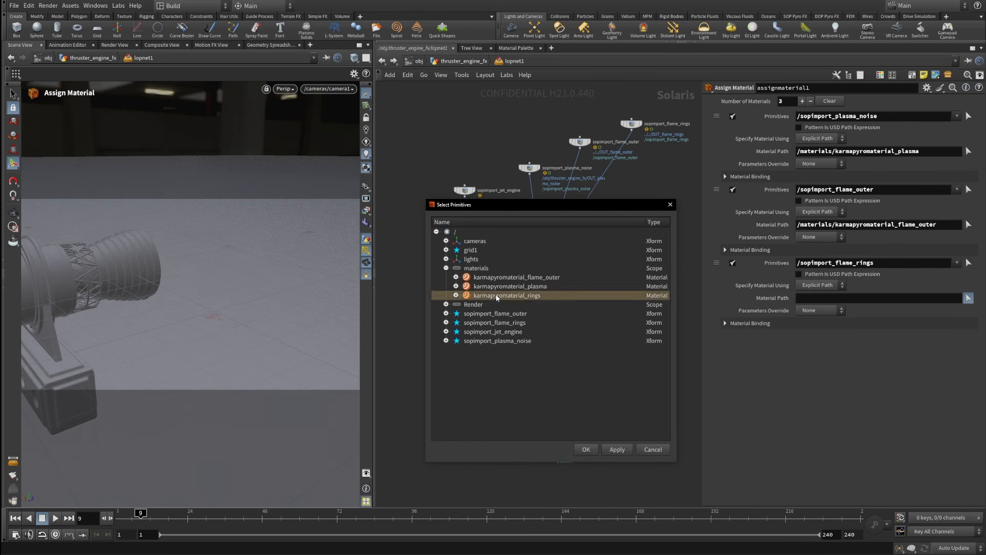
click(582, 449)
Preview the assigned flame materials in the viewport with Karma XPU and return to the Houdini VK renderer.
scroll(511, 388, down, 2)
scroll(511, 385, up, 3)
scroll(461, 394, down, 1)
middle_drag(461, 394, 455, 415)
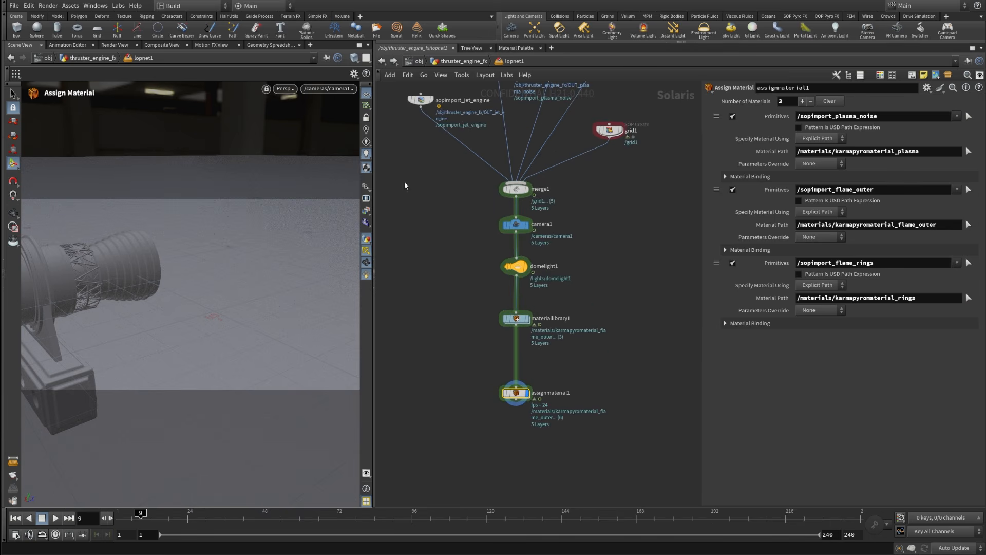
click(288, 89)
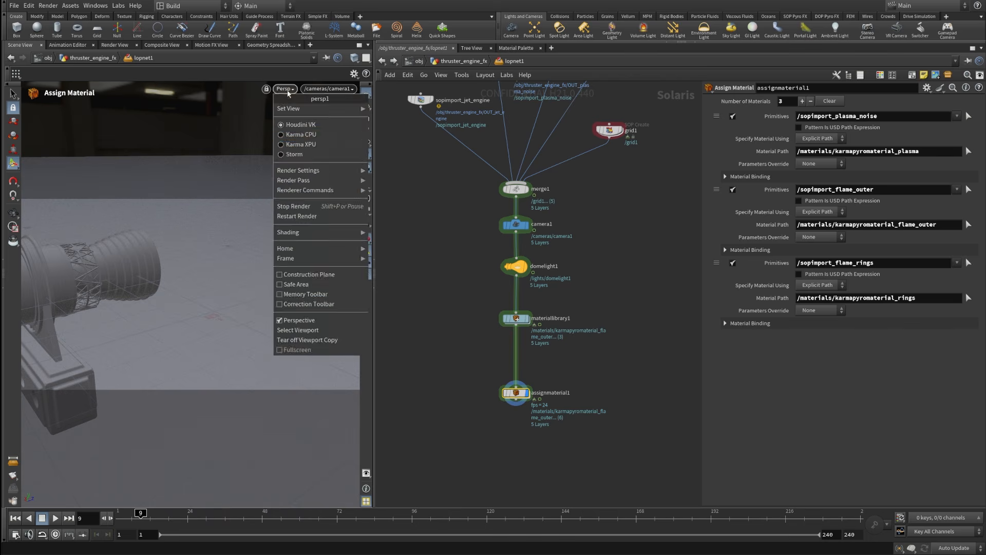
click(303, 142)
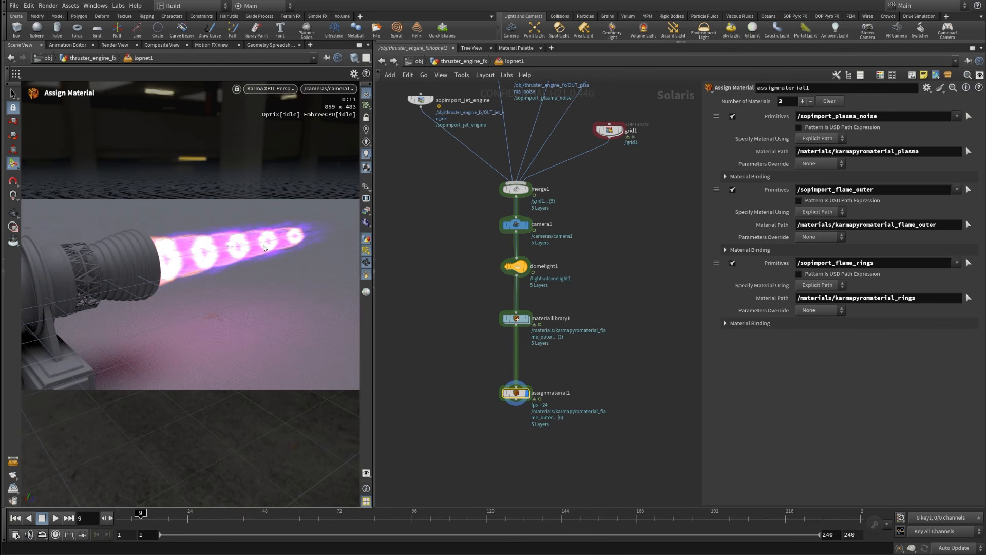
click(270, 88)
click(267, 125)
Move assignmaterial1 further down to make room and add a second Material Library node between it and materiallibrary1.
middle_drag(462, 381, 511, 305)
drag(513, 264, 514, 319)
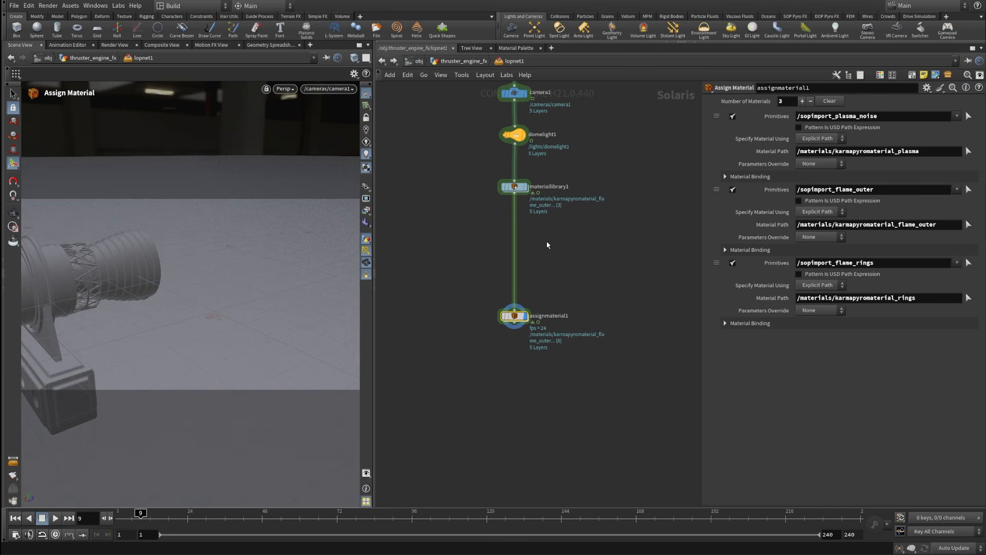
key(Tab)
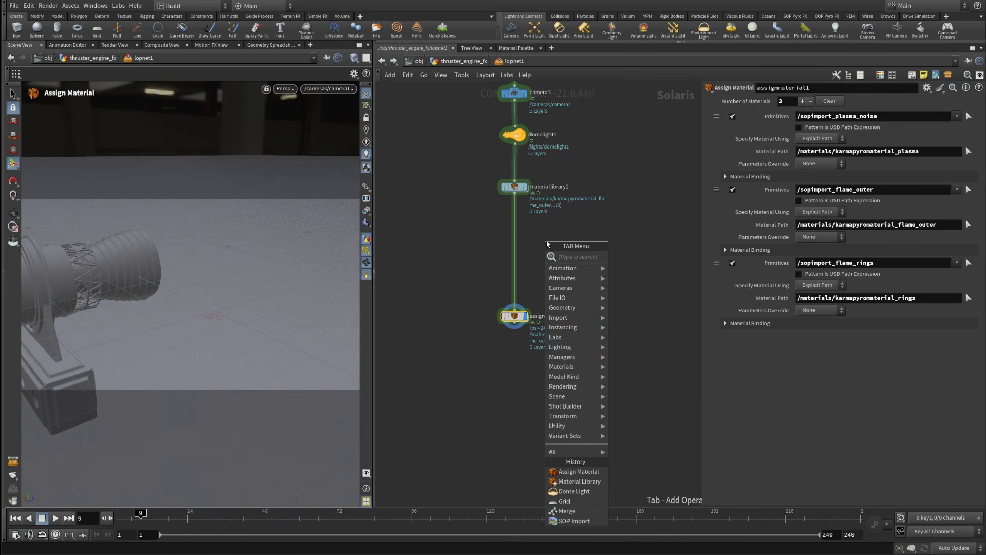
text(matel)
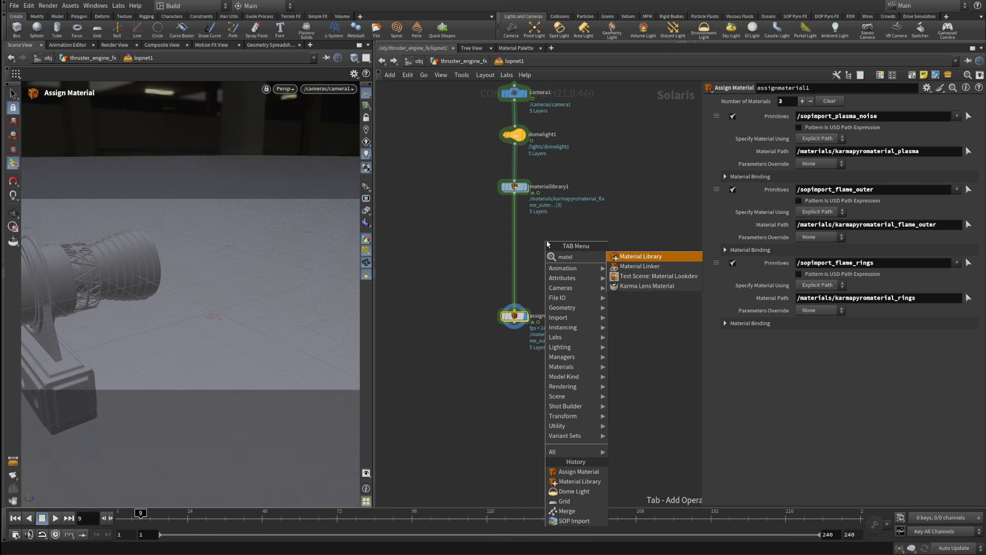
key(Return)
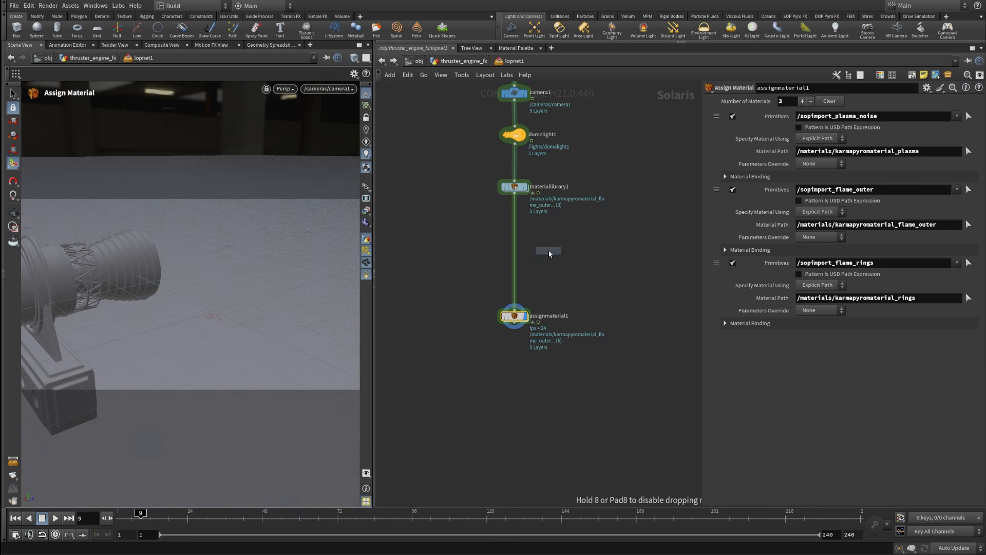
Insert a Material Linker node into the network between materiallibrary1 and assignmaterial1.
click(509, 245)
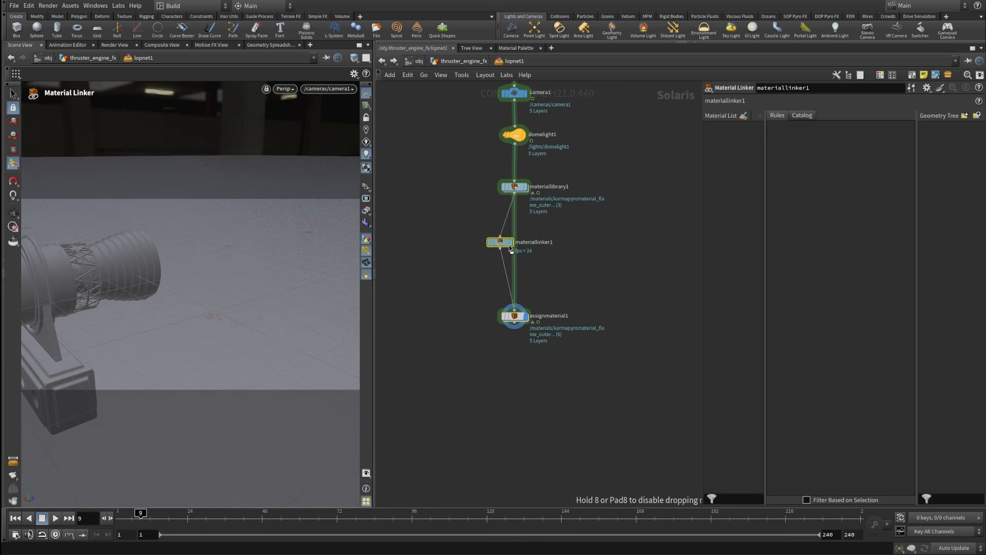
drag(509, 246, 523, 248)
drag(443, 225, 586, 284)
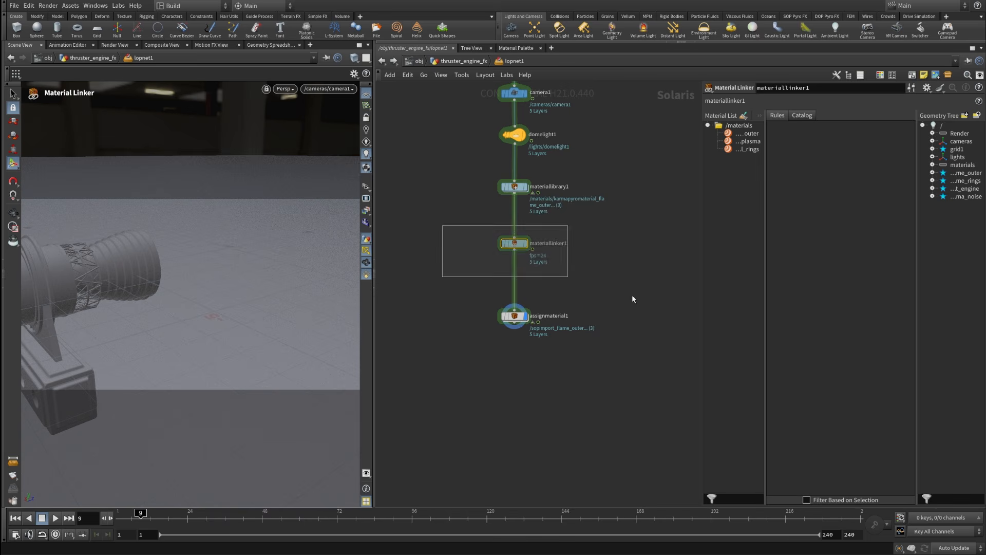
middle_drag(609, 289, 578, 318)
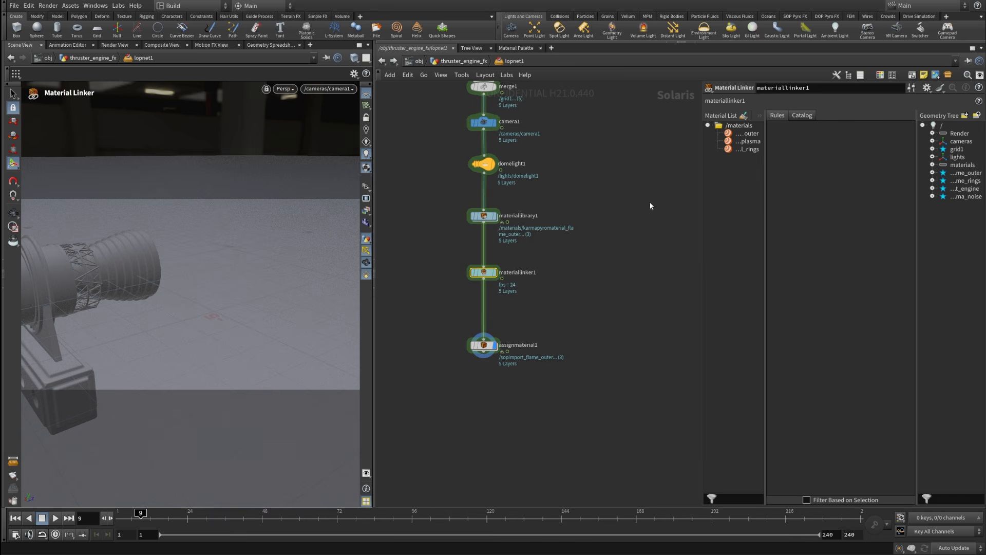
Add MetalAluminum from the catalog's Metals category to the Material Linker's material list.
drag(702, 259, 577, 260)
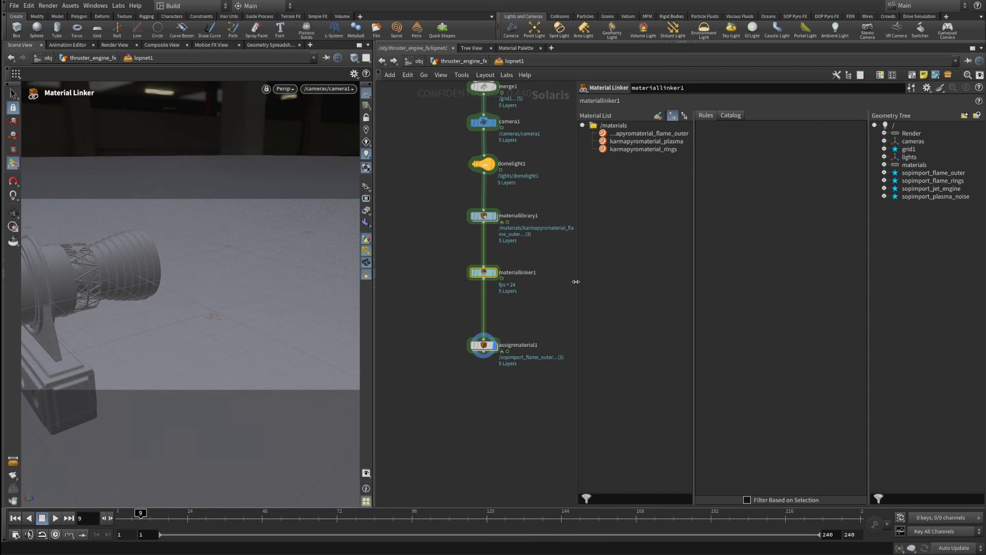
click(728, 116)
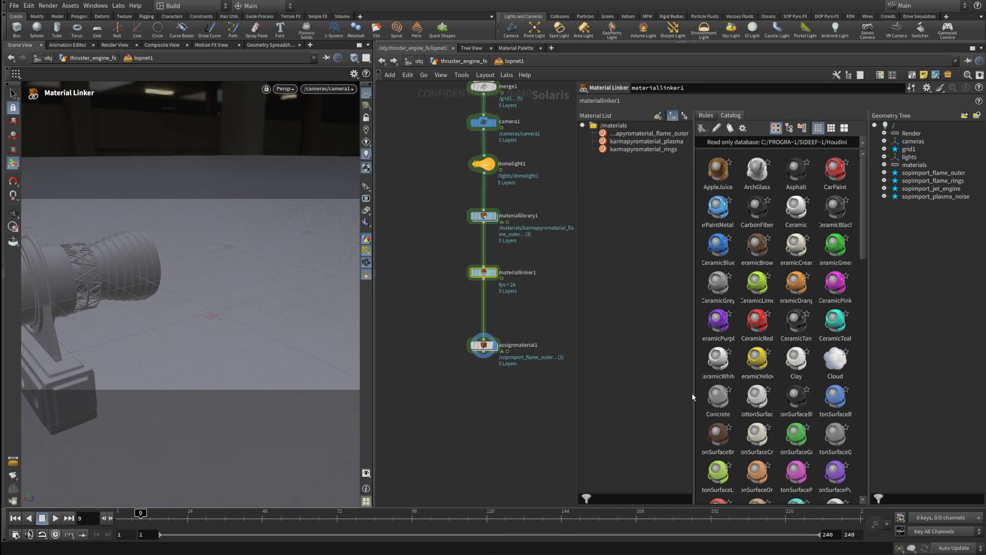
drag(694, 398, 634, 411)
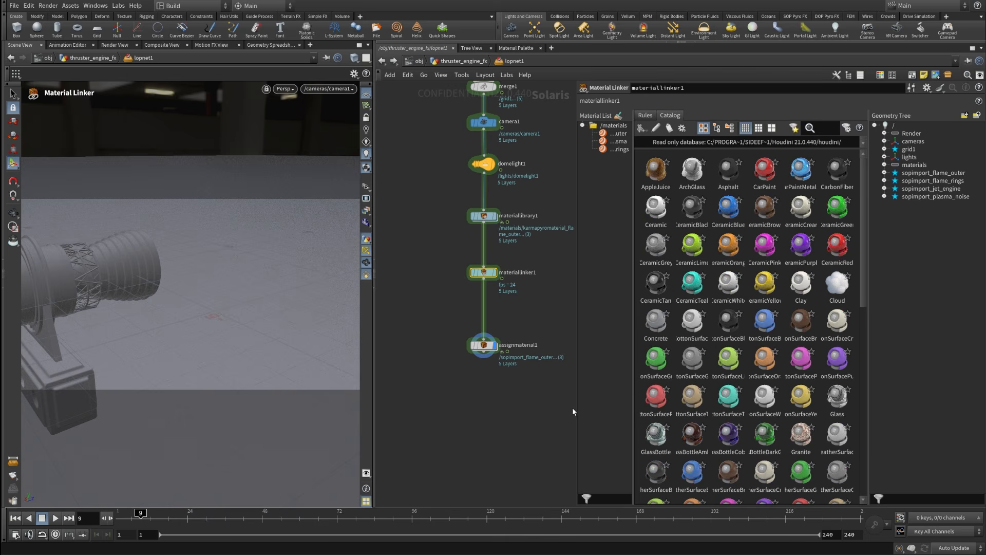
click(718, 128)
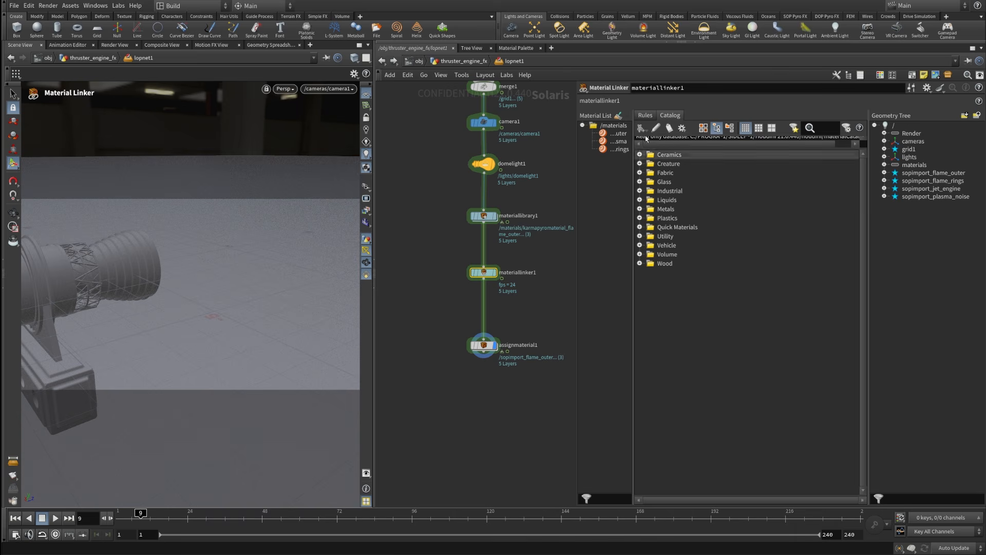
click(640, 209)
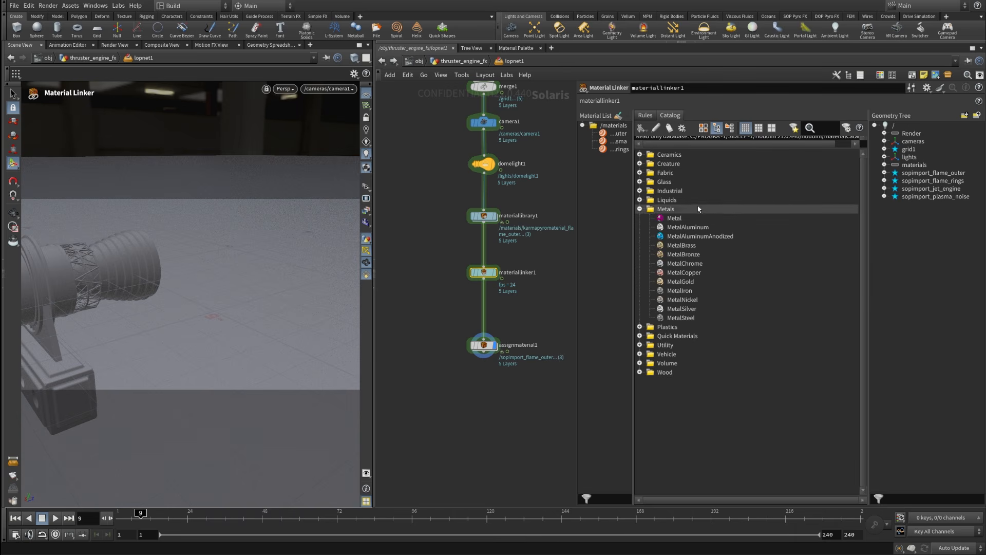
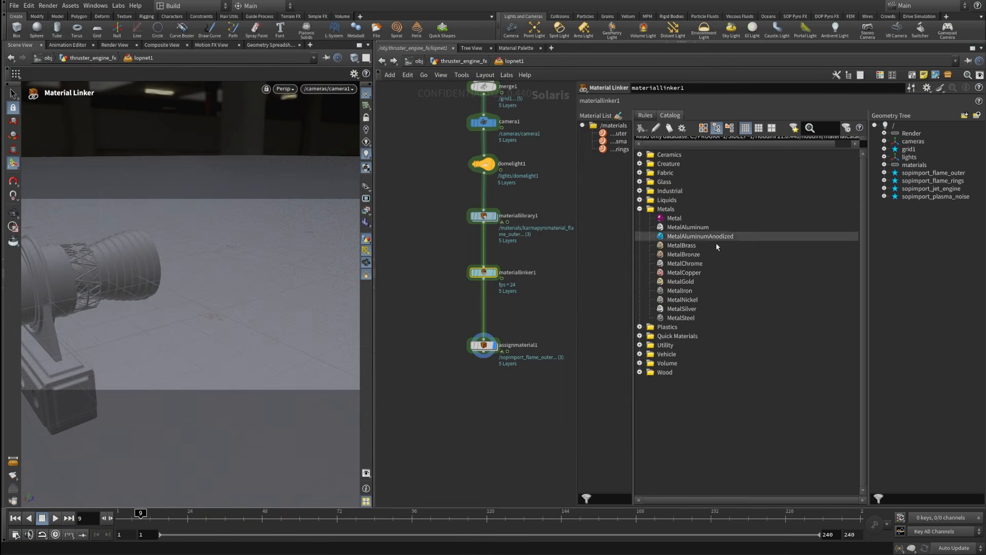
click(707, 229)
drag(708, 233, 604, 231)
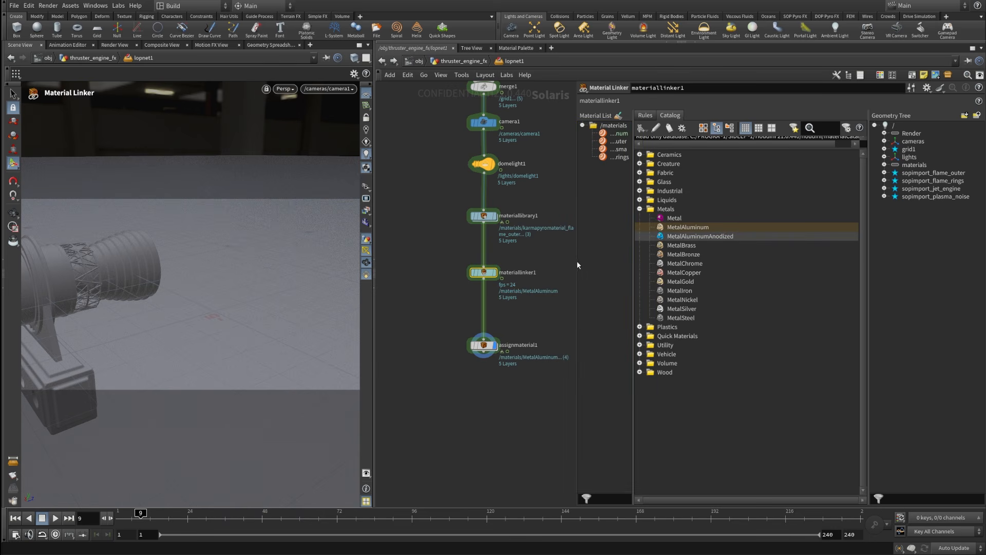
drag(576, 261, 454, 273)
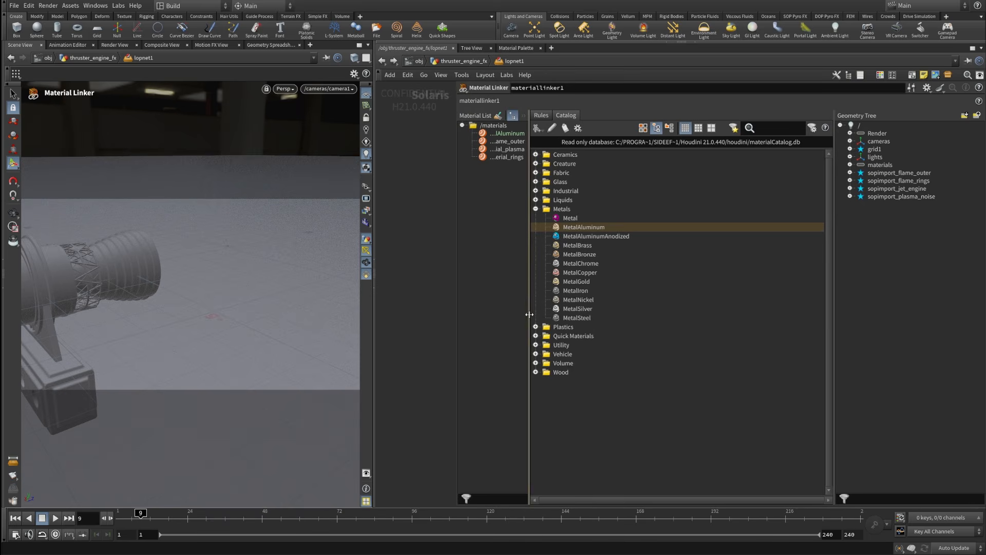
drag(531, 318, 683, 304)
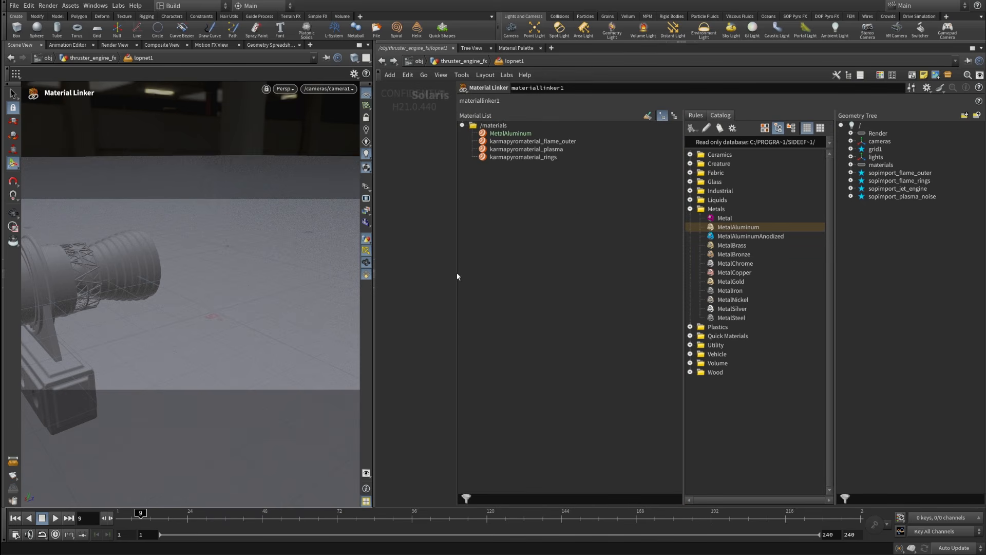
drag(454, 277, 594, 273)
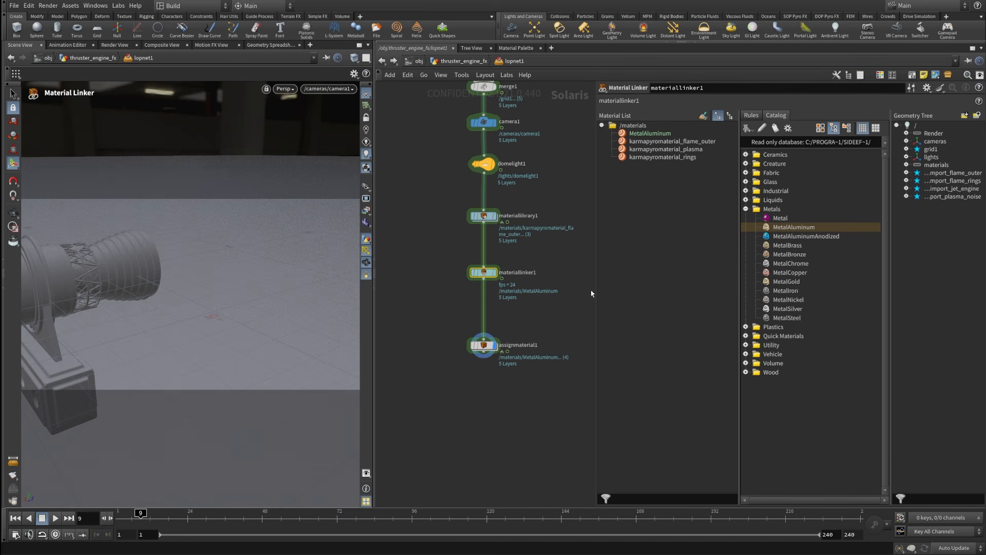
drag(595, 292, 535, 297)
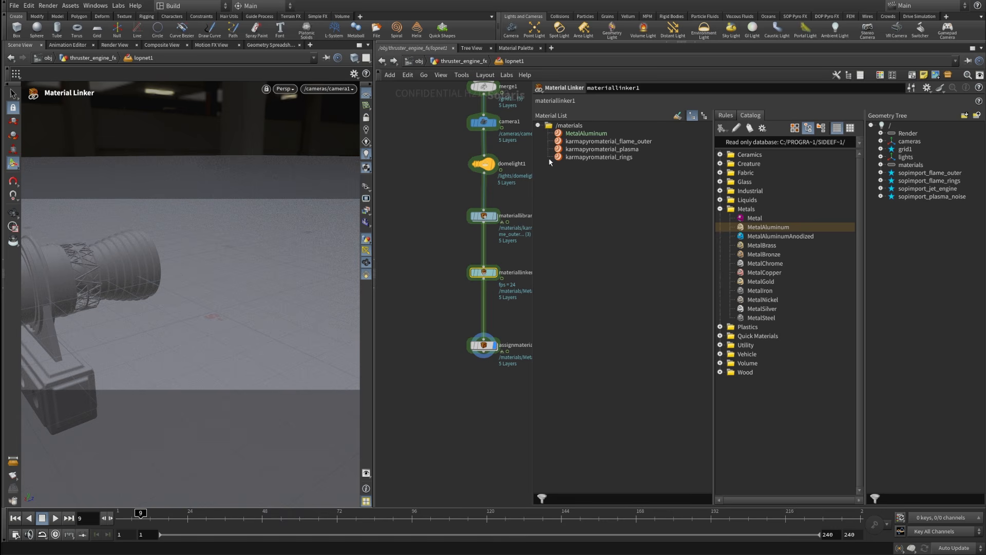
Add a fourth material entry to assignmaterial1 and set its primitives to /sopimport_jet_engine.
middle_drag(446, 331, 391, 308)
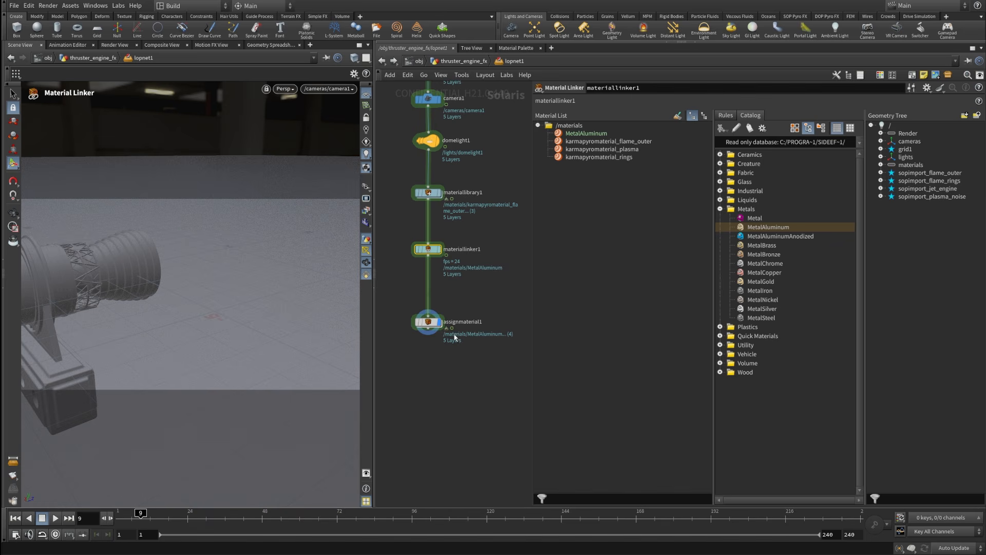
mouse_move(450, 317)
drag(485, 374, 394, 286)
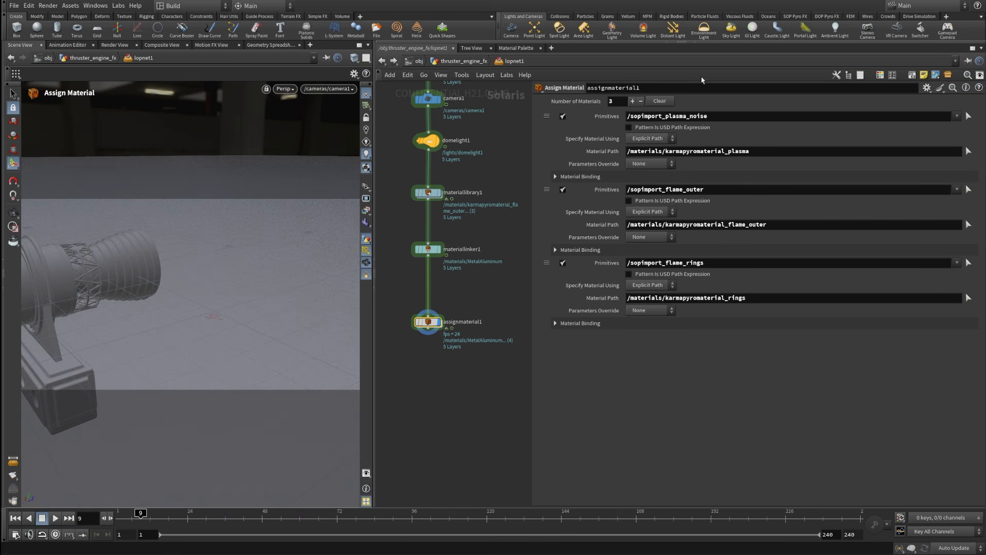
click(632, 100)
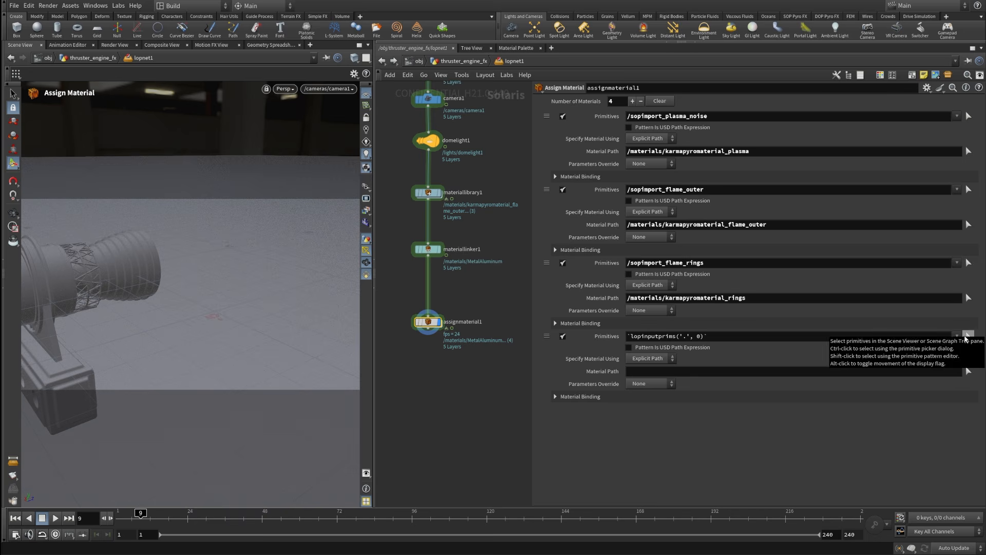
click(968, 336)
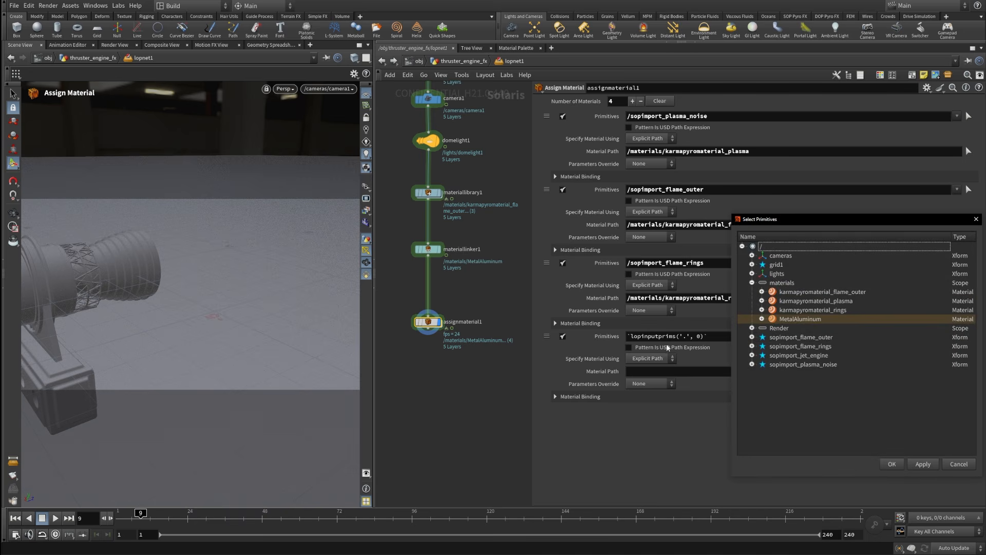
click(801, 358)
click(894, 465)
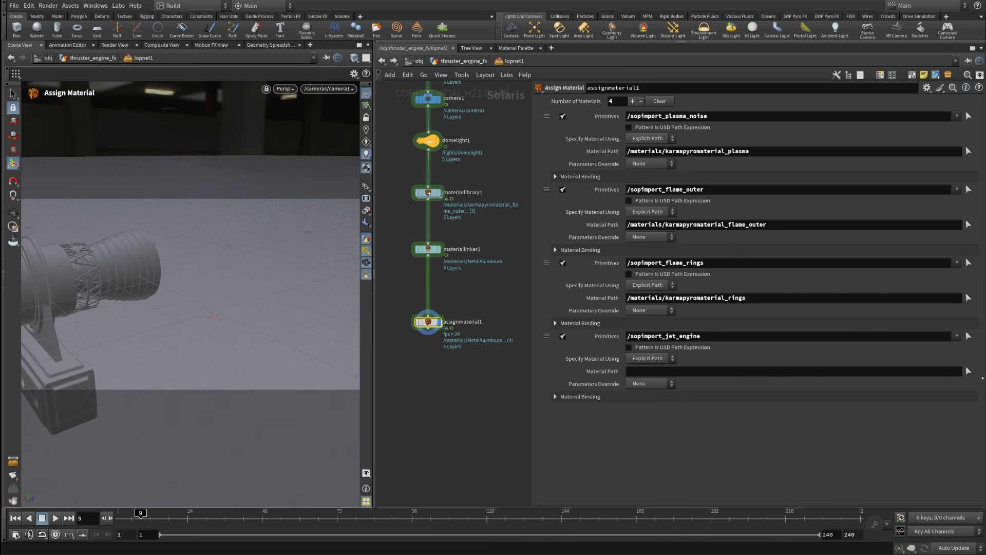
Set the jet engine entry's material path to /materials/MetalAluminum.
click(967, 371)
click(753, 319)
click(804, 356)
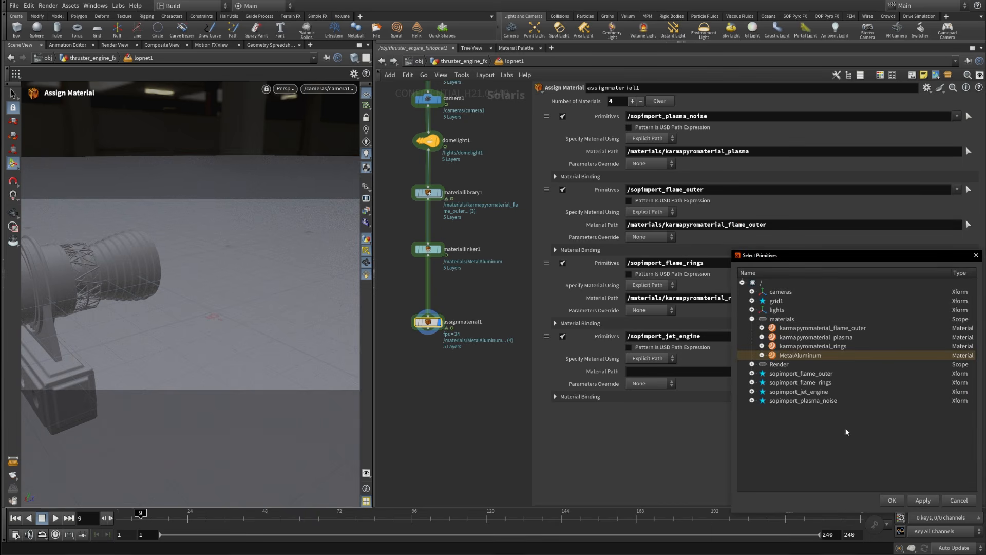
click(894, 500)
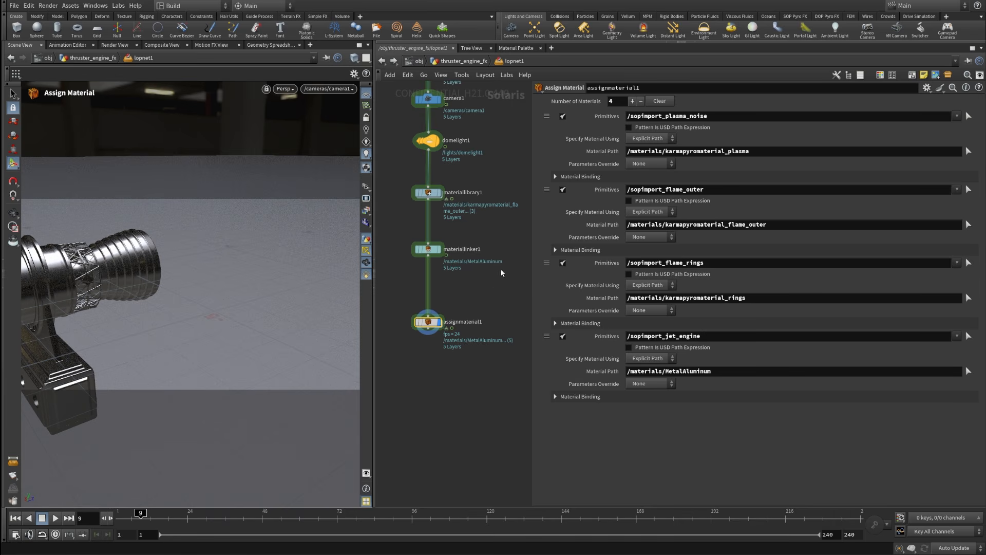
Search materiallinker1's catalog for "conc" and add the Concrete material from the Industrial category to the material list.
drag(412, 231, 413, 229)
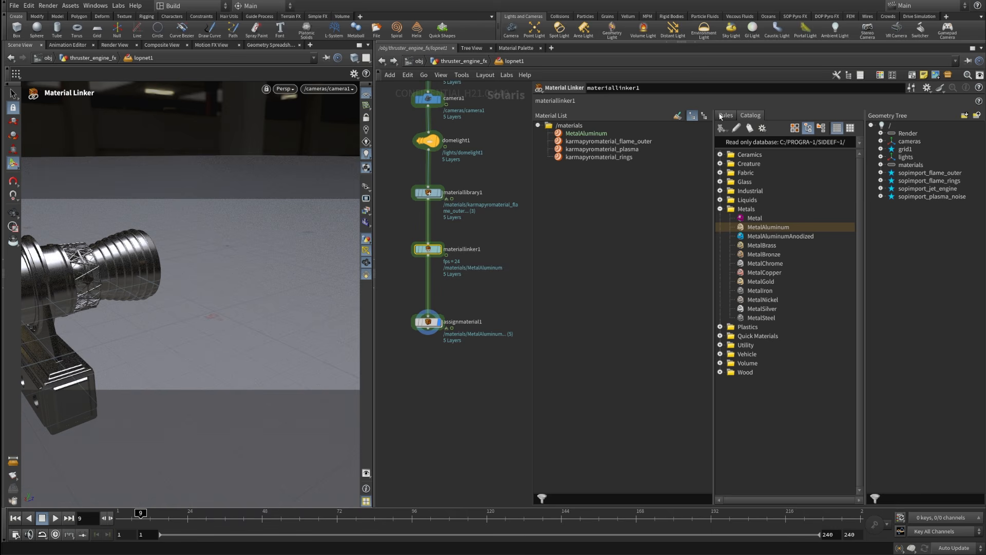
drag(712, 260, 613, 273)
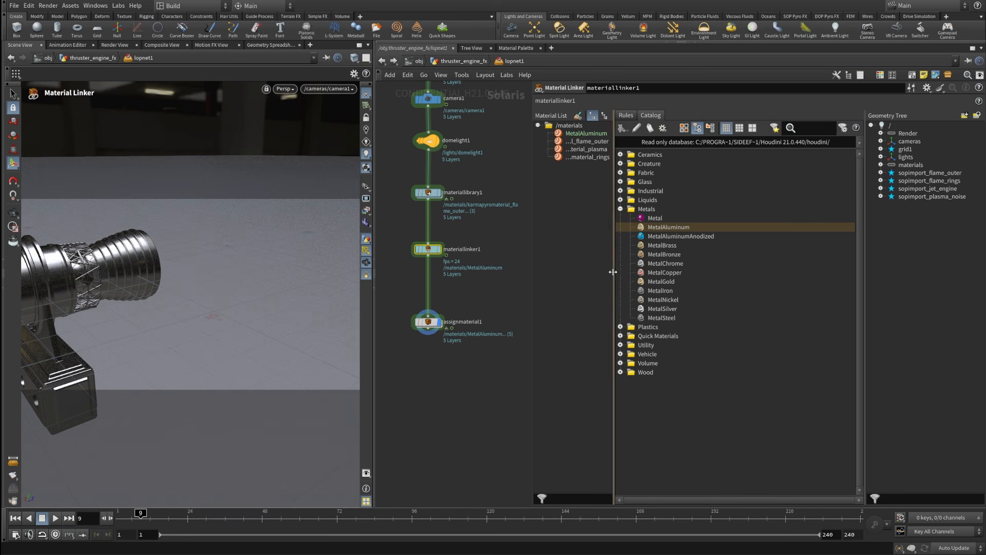
click(808, 130)
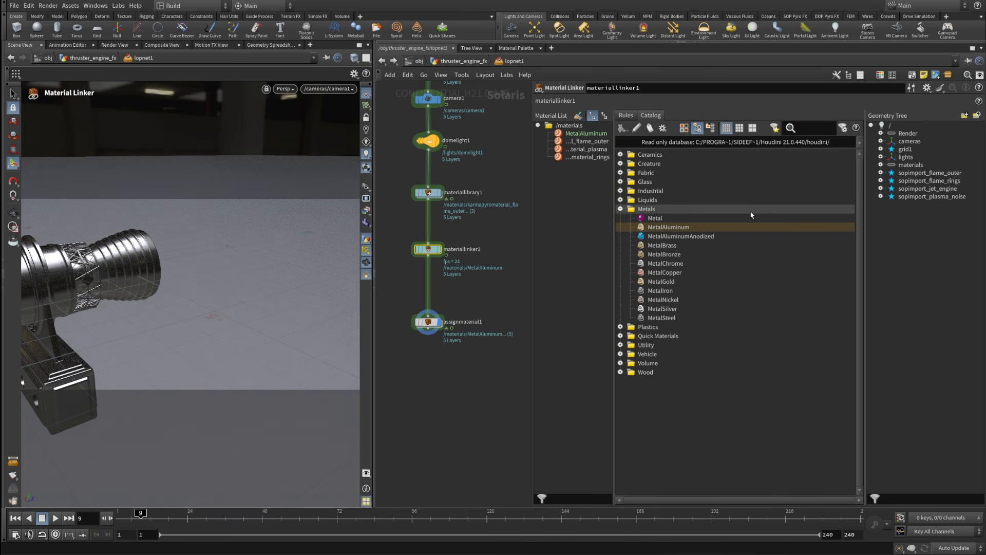
text(conc)
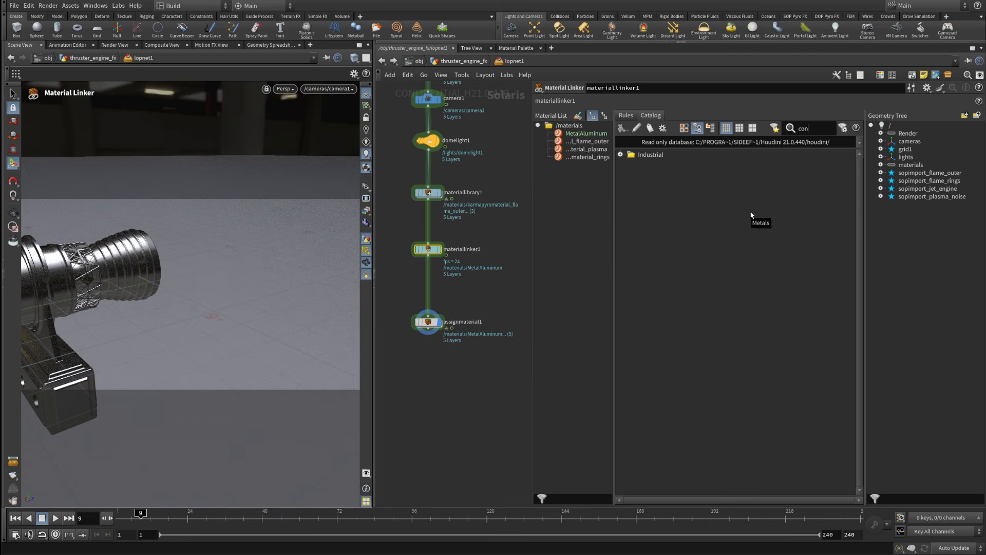
click(620, 154)
click(645, 164)
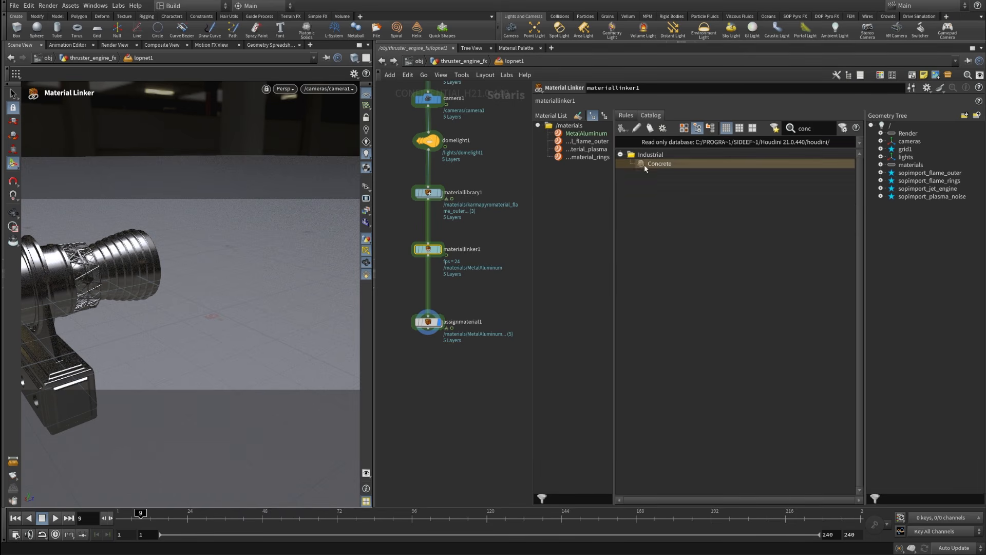
drag(666, 167, 576, 218)
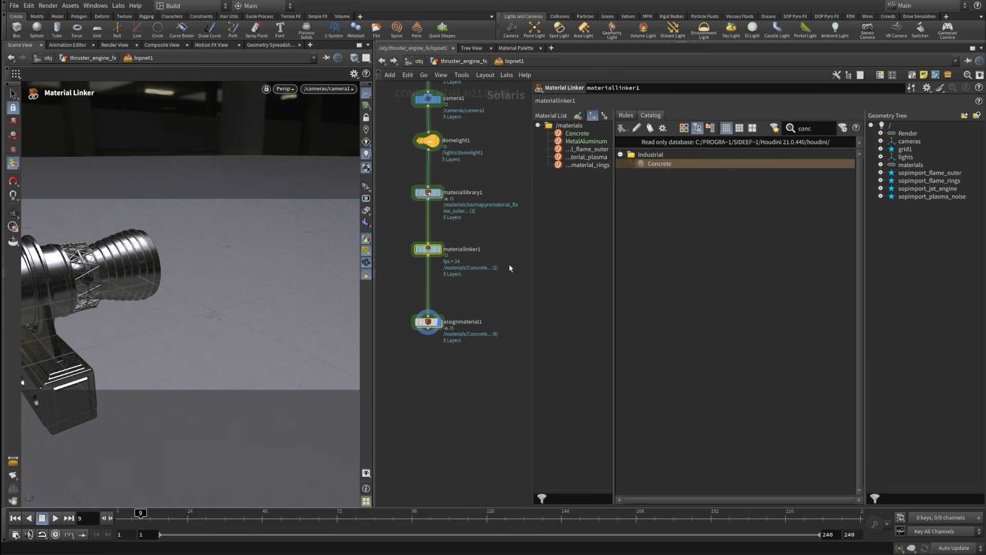
Add a fifth material entry to assignmaterial1 and set its primitives to /grid1.
drag(533, 297, 519, 298)
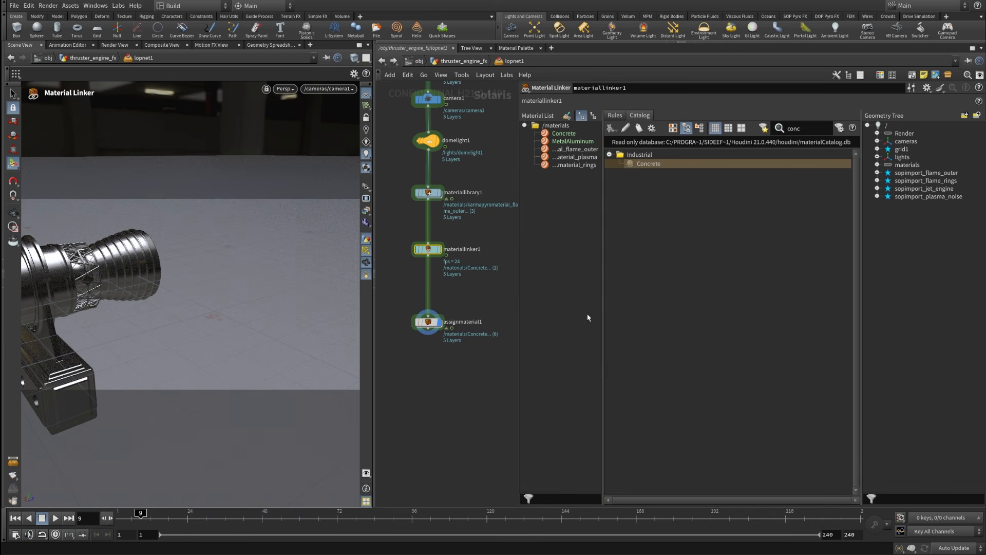
drag(603, 317, 701, 319)
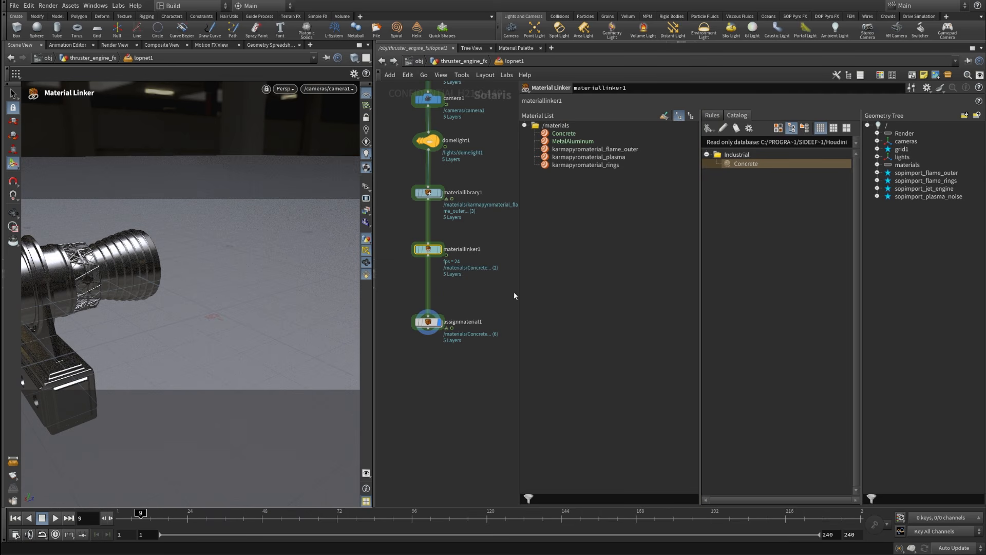
drag(516, 296, 558, 297)
drag(495, 302, 386, 358)
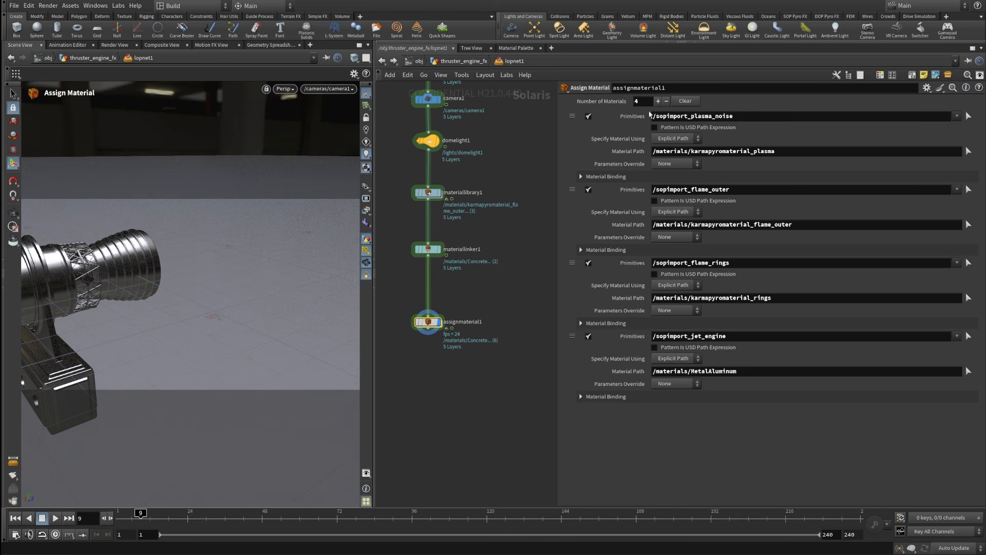
click(658, 101)
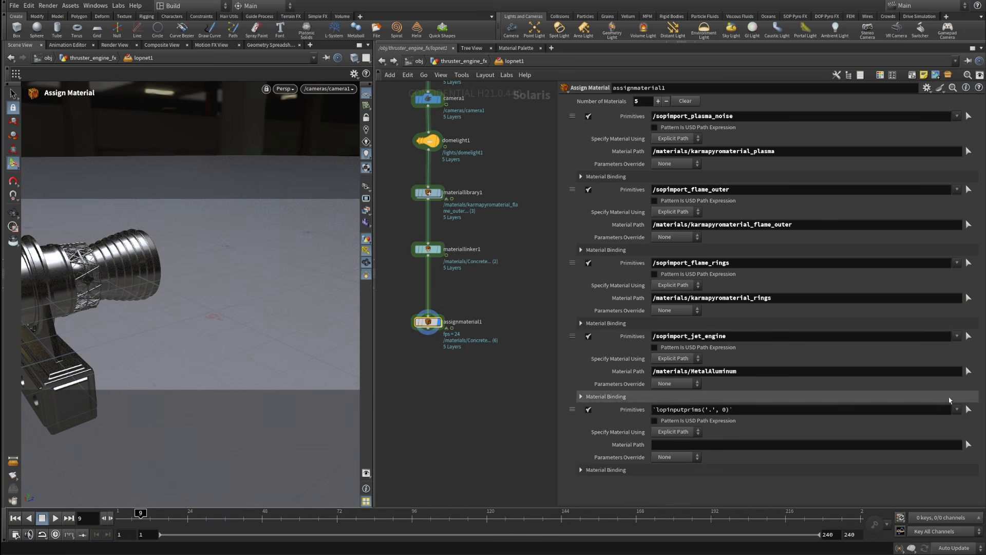
click(969, 409)
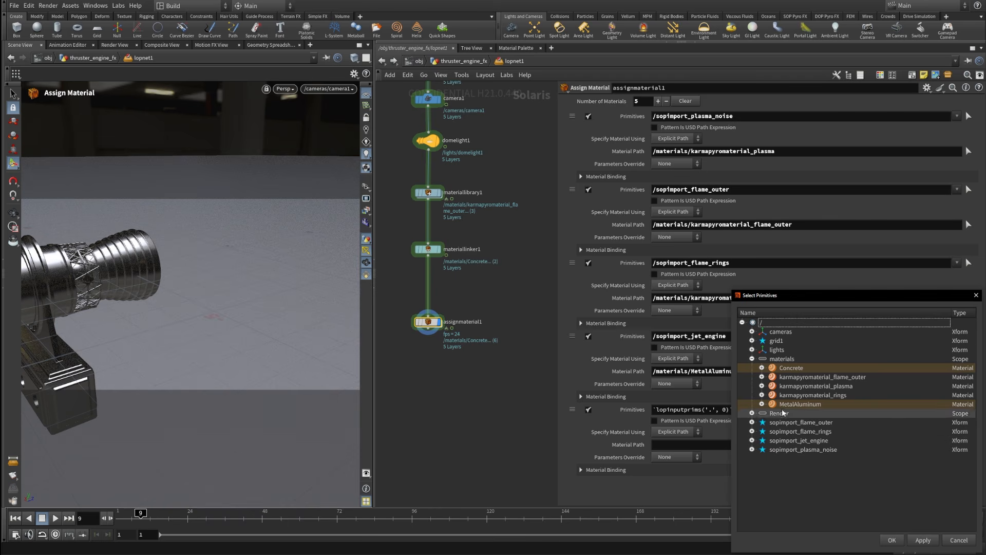
click(785, 341)
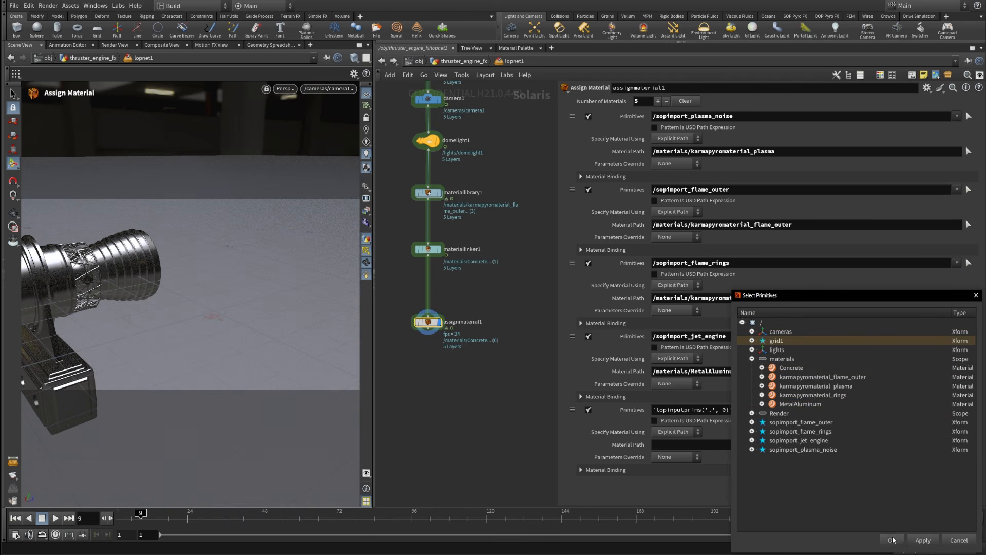
click(894, 540)
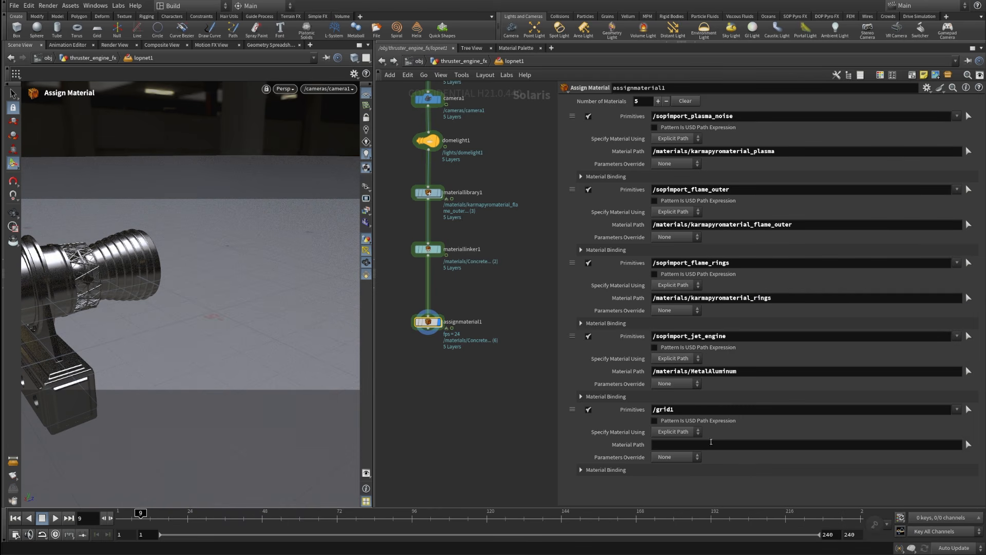
Set the /grid1 entry's material path in assignmaterial1 to /materials/Concrete.
click(969, 444)
click(752, 373)
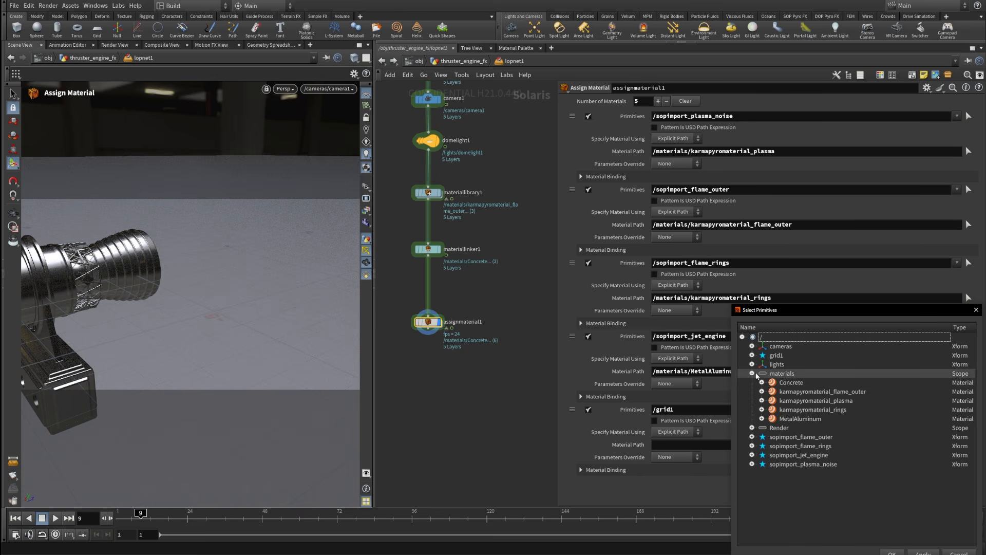
click(791, 383)
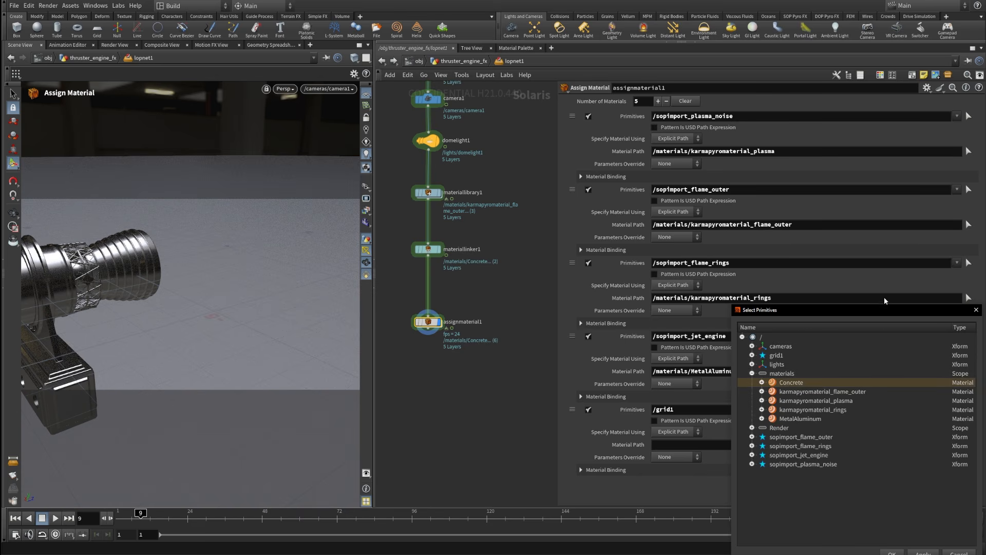
drag(885, 310, 885, 272)
click(887, 516)
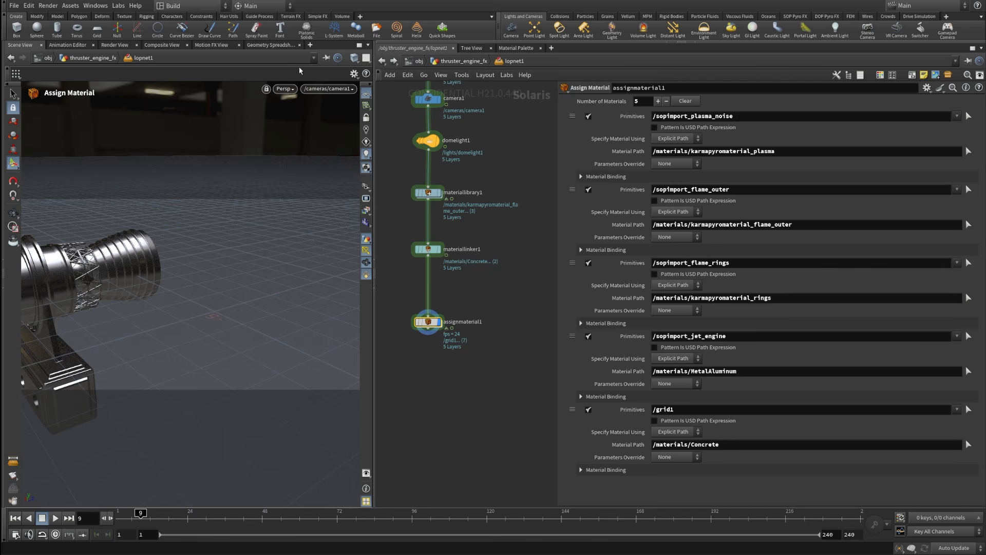
Preview the camera view with Karma XPU, hide the reference grid and return the viewport to Houdini VK.
click(285, 89)
click(313, 147)
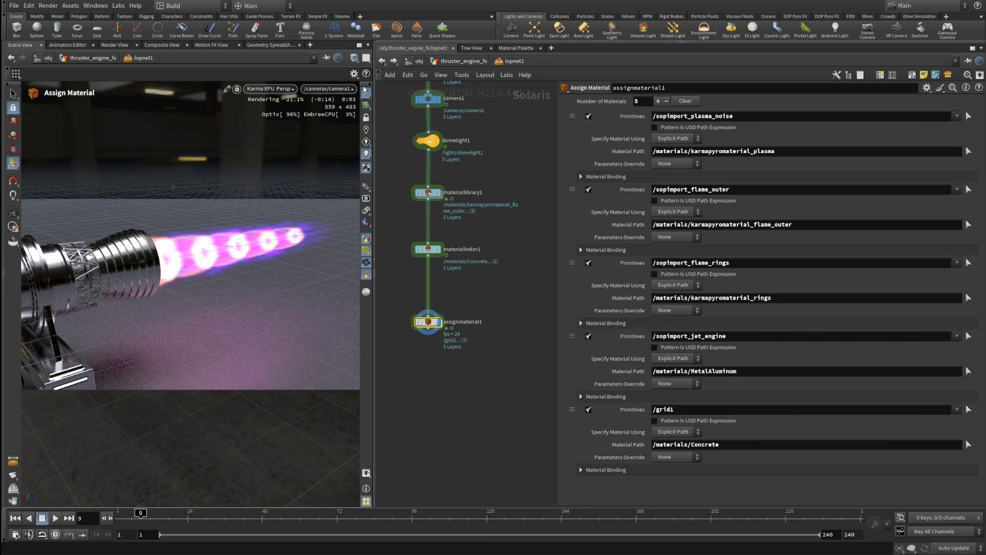
click(366, 95)
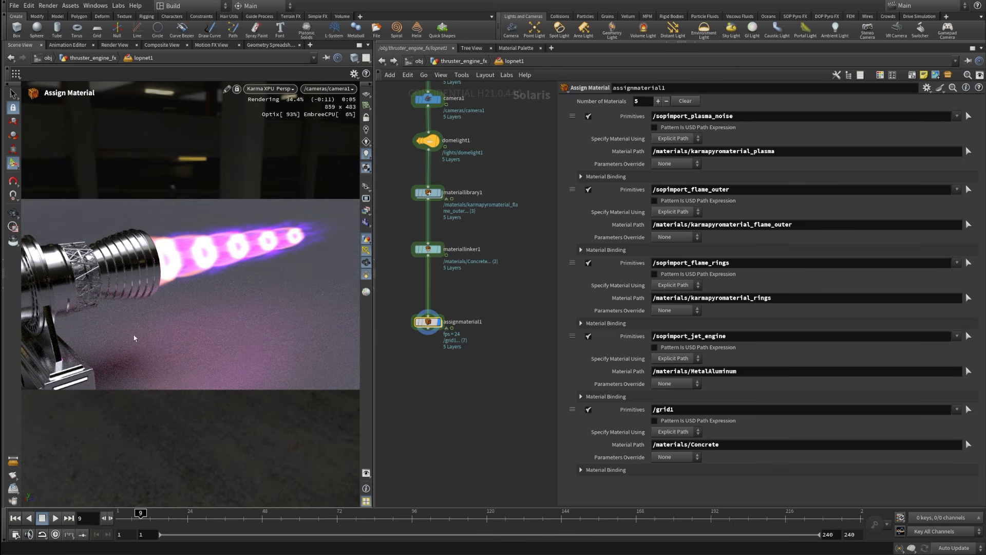
click(272, 89)
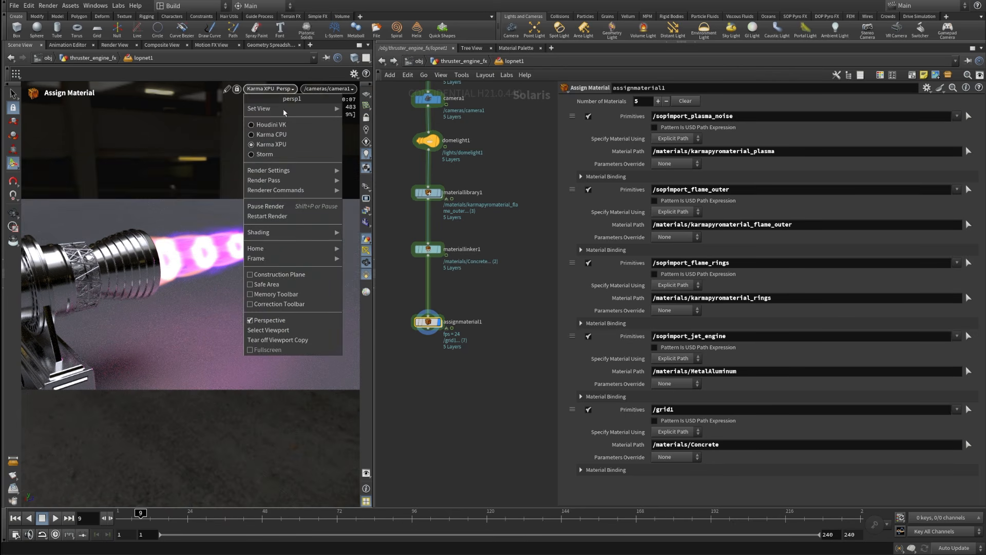
click(277, 125)
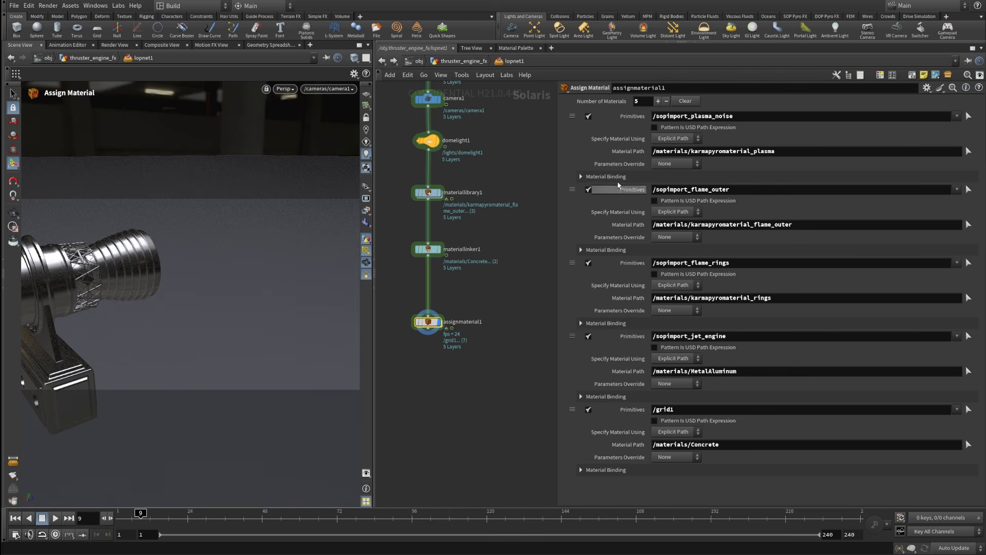
Create an Edit Material Properties node for Concrete from materiallinker1's material list and select the new node.
drag(469, 173, 414, 211)
click(429, 249)
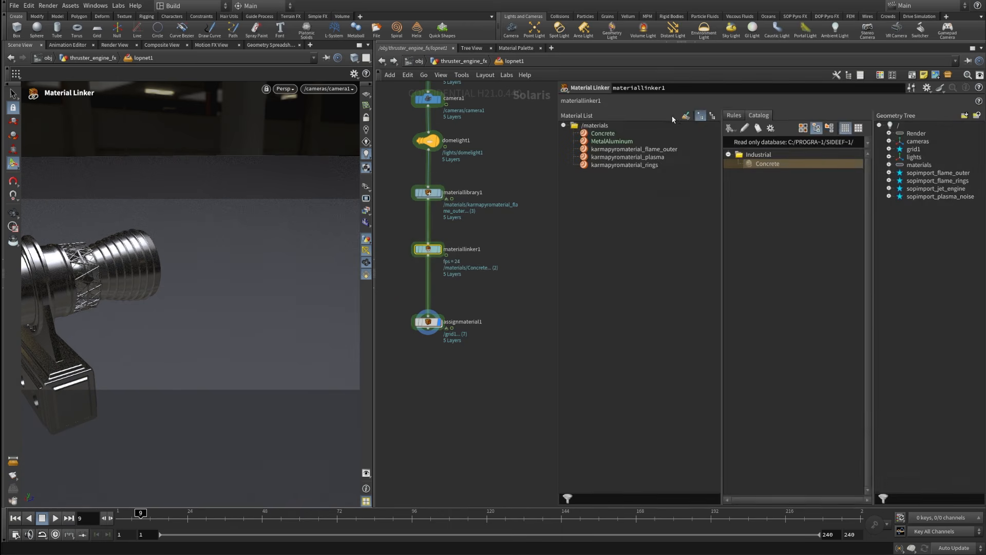
click(610, 136)
right_click(609, 137)
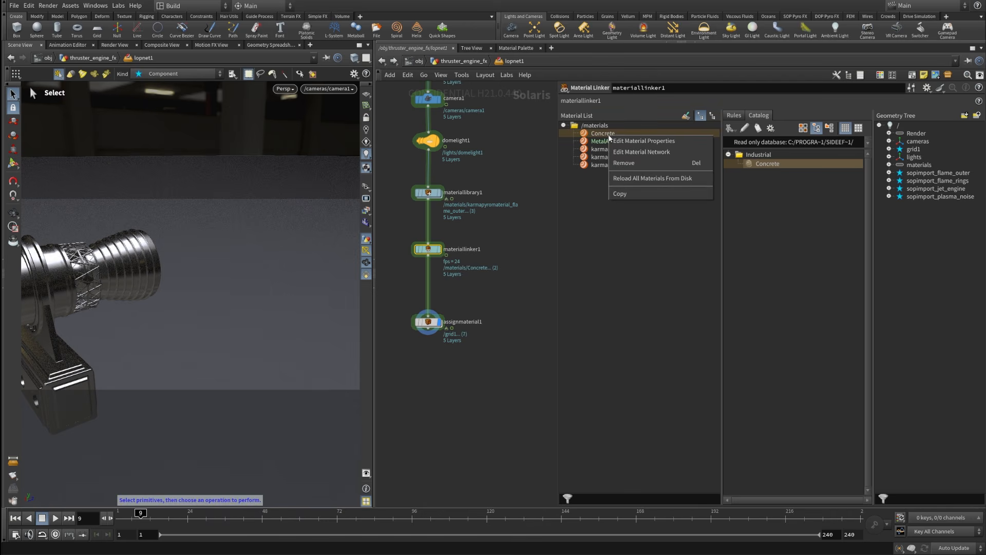
click(630, 142)
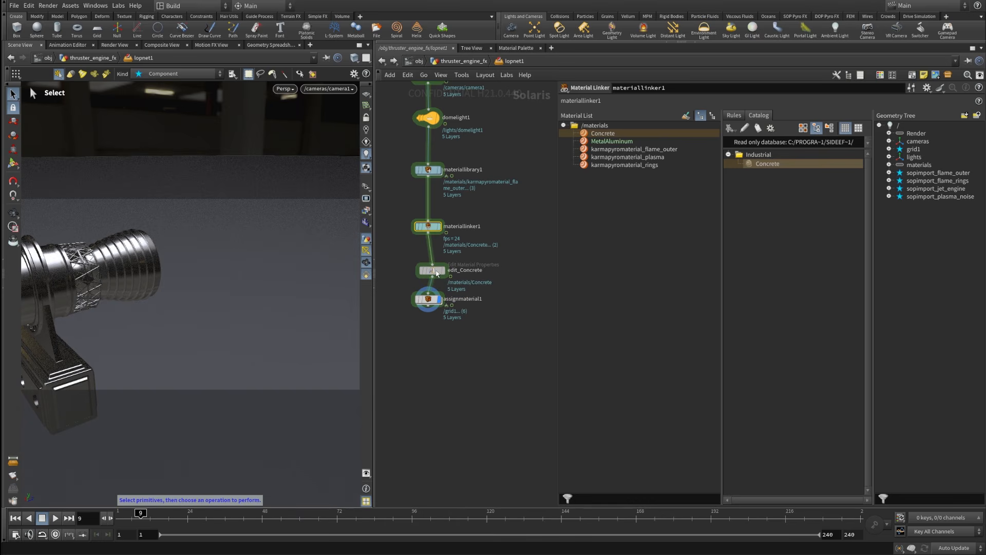
click(471, 262)
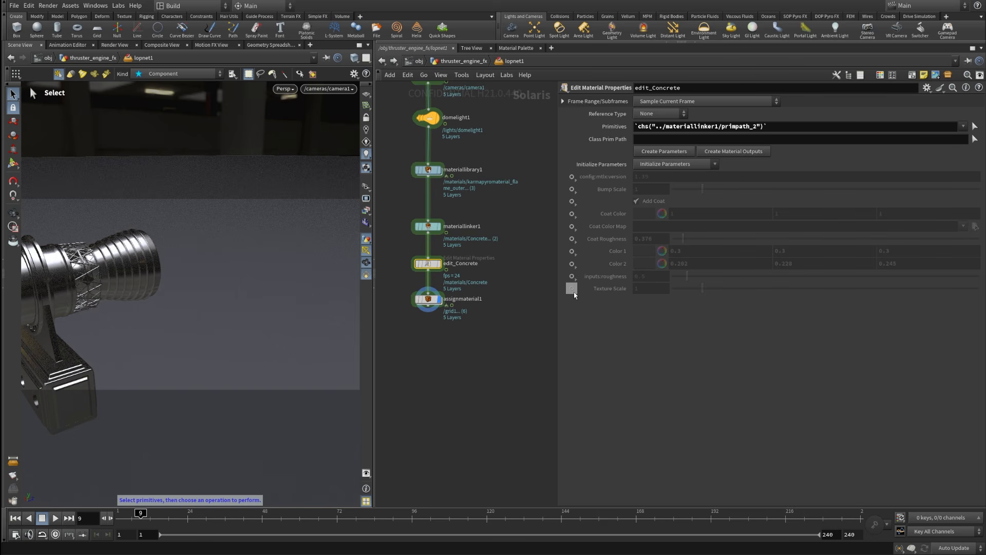
Enable edit_Concrete's Texture Scale with Set or Create and set it to 75.
click(572, 288)
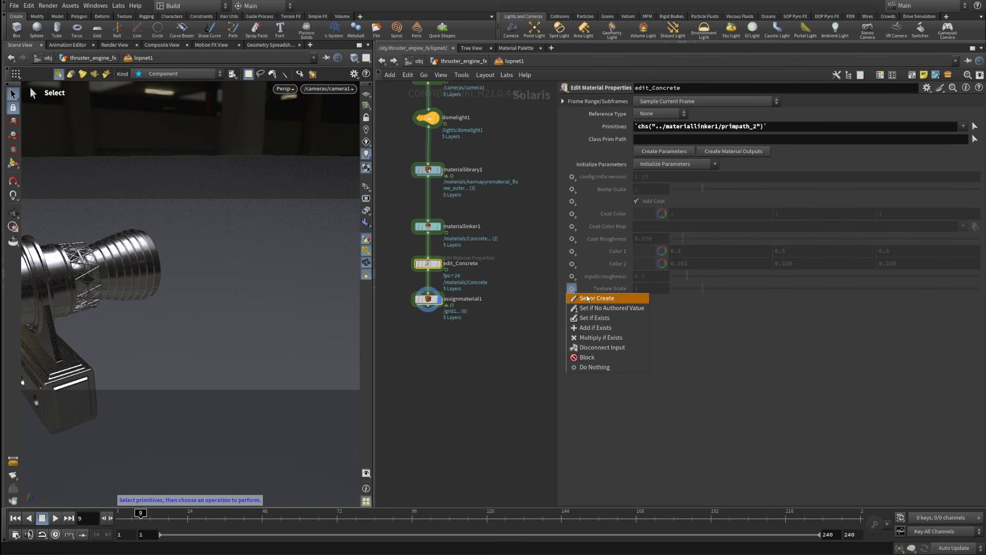
click(588, 299)
double_click(655, 290)
text(75)
key(Return)
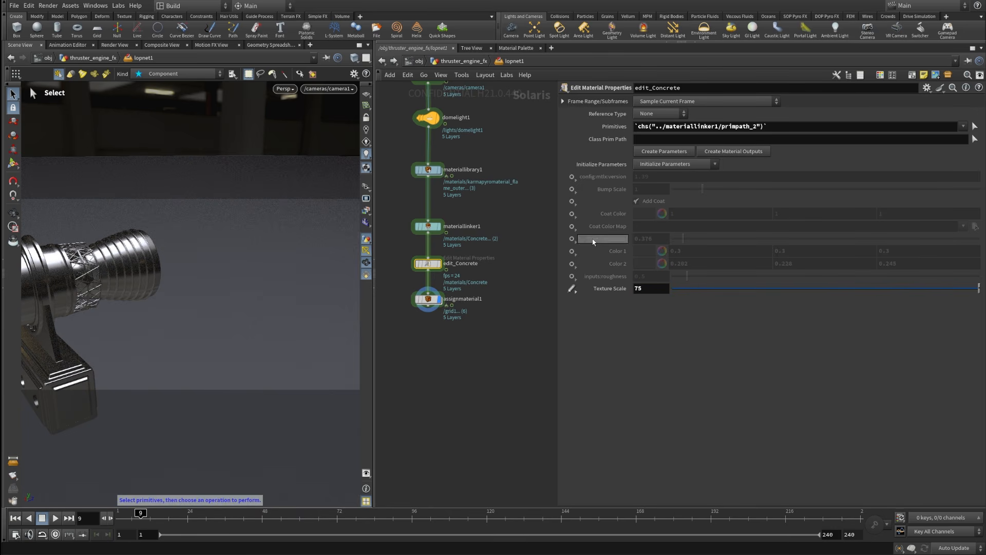
Enable edit_Concrete's Bump Scale with Set or Create and set it to 50.
click(571, 190)
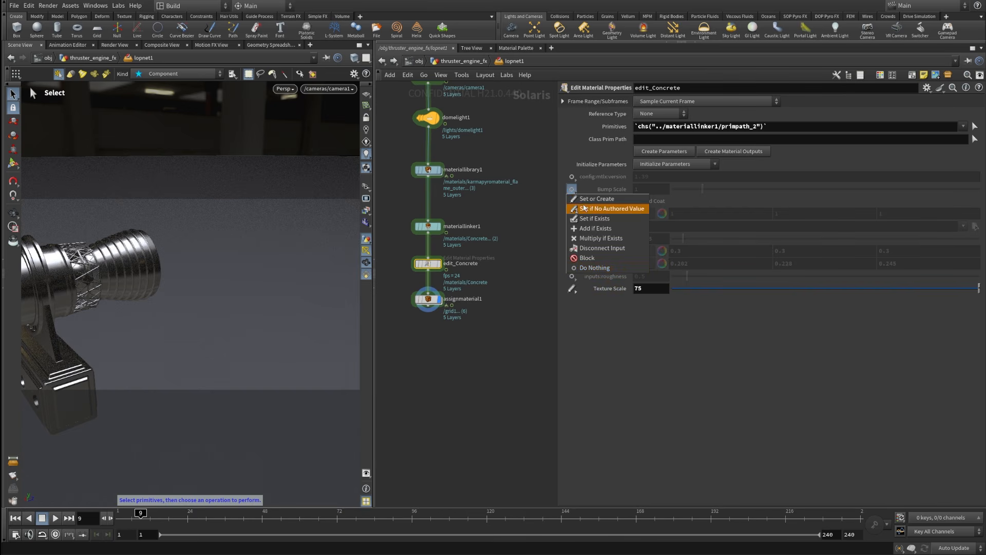
click(592, 198)
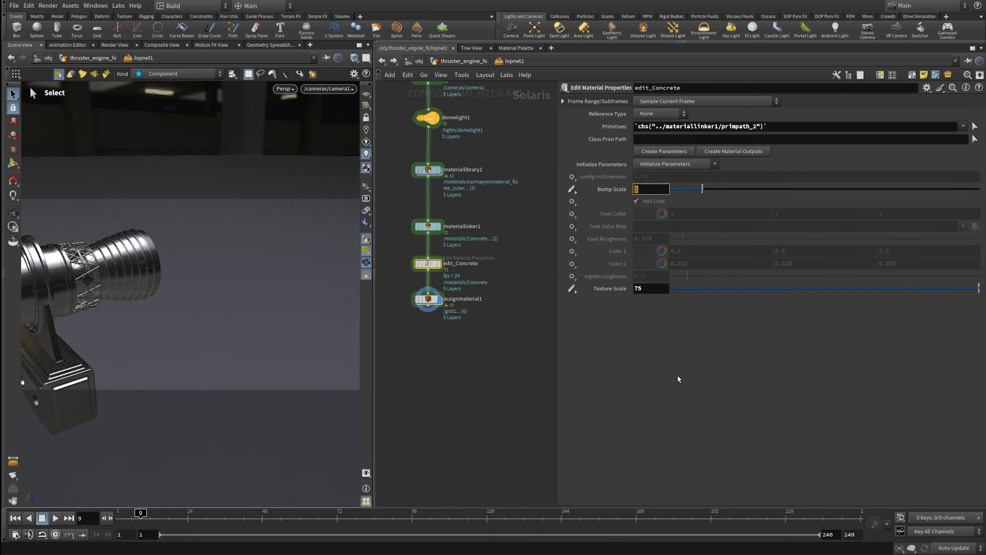
text(50)
key(Return)
Enable Color 1 and Color 2 of edit_Concrete with Set or Create and darken Color 2 to 0.102, 0.128, 0.145.
click(572, 251)
click(591, 261)
click(572, 263)
click(591, 273)
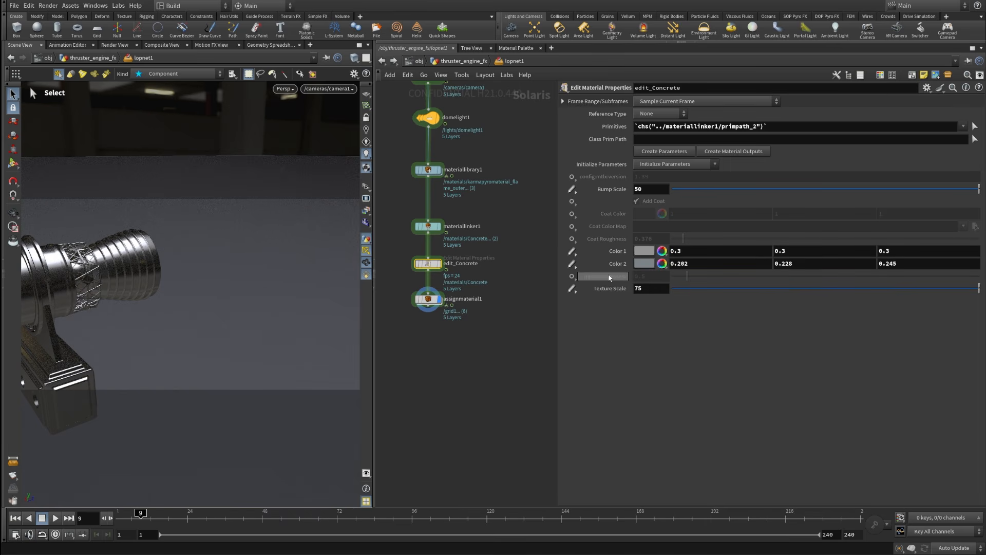
mouse_move(610, 276)
middle_down()
mouse_move(618, 264)
mouse_move(609, 265)
middle_up()
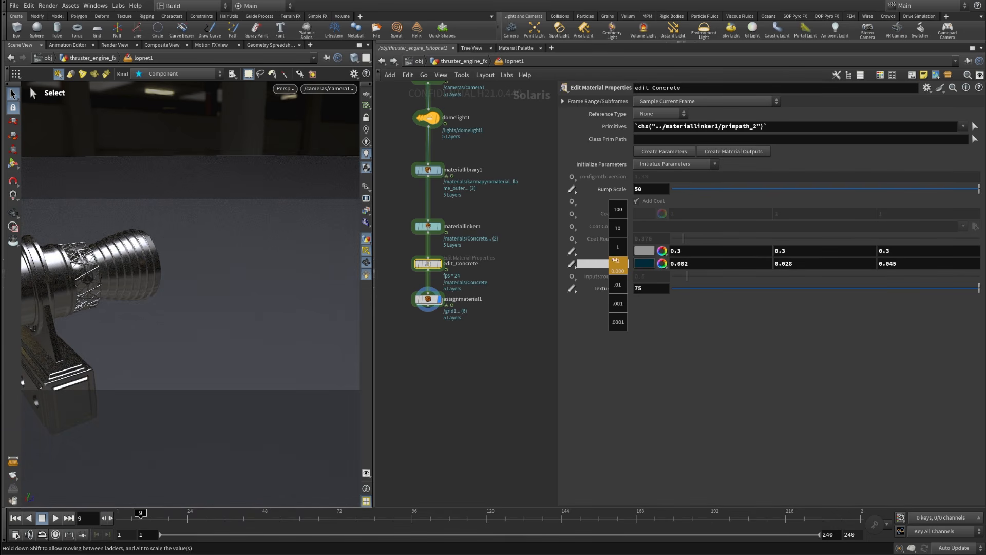
middle_drag(620, 260, 629, 259)
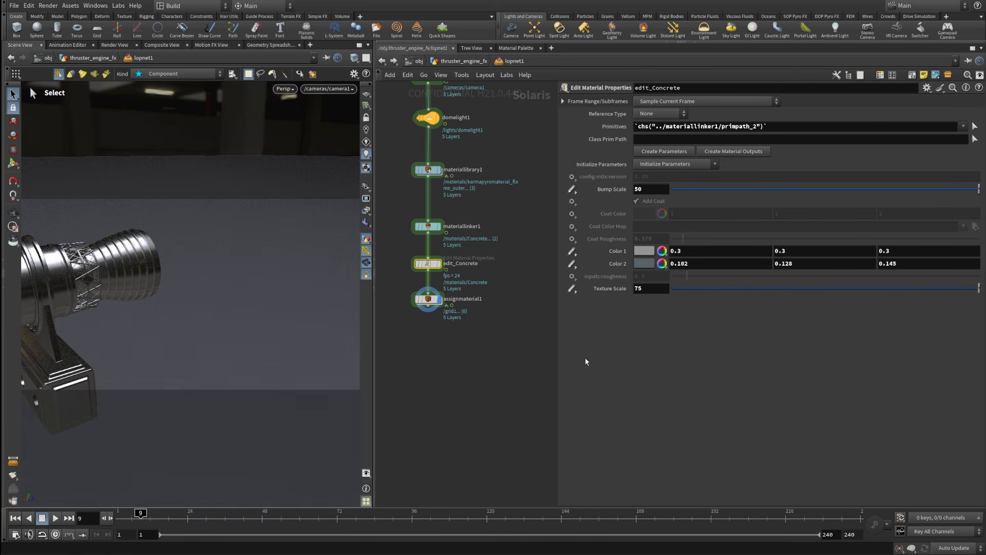
Select assignmaterial1, widen the network area and render the camera view with Karma XPU to check the concrete ground.
click(479, 349)
middle_drag(479, 349, 501, 406)
drag(480, 438, 413, 338)
drag(555, 488, 615, 489)
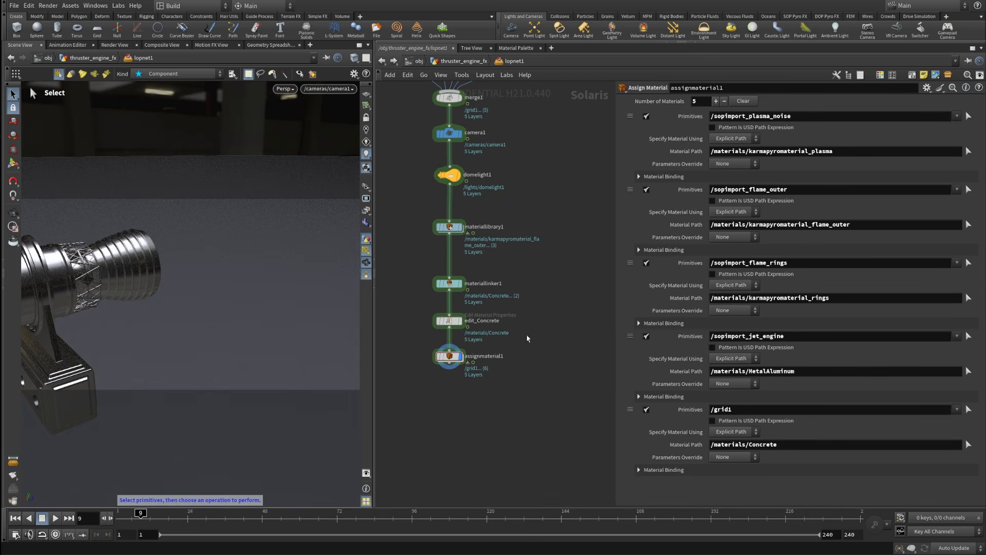
click(285, 88)
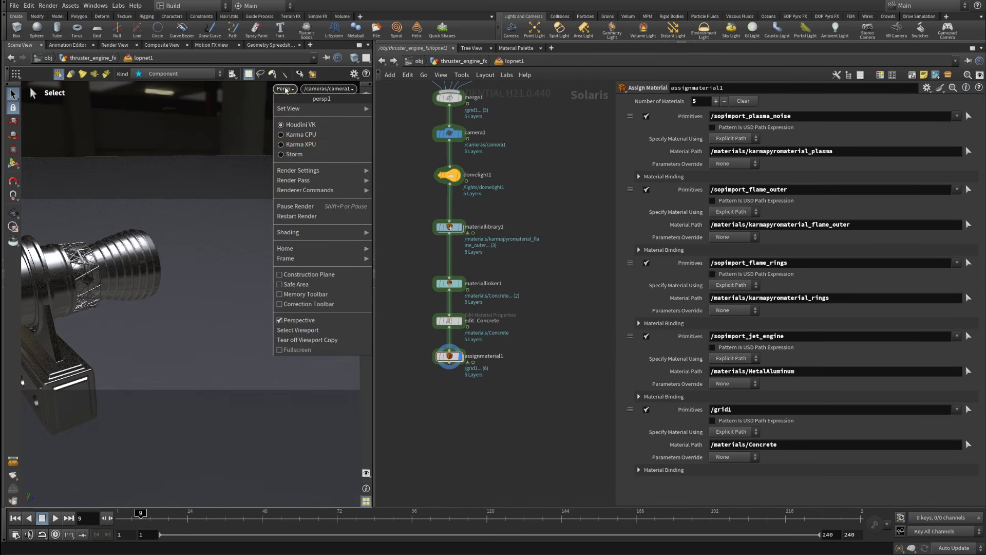
click(315, 148)
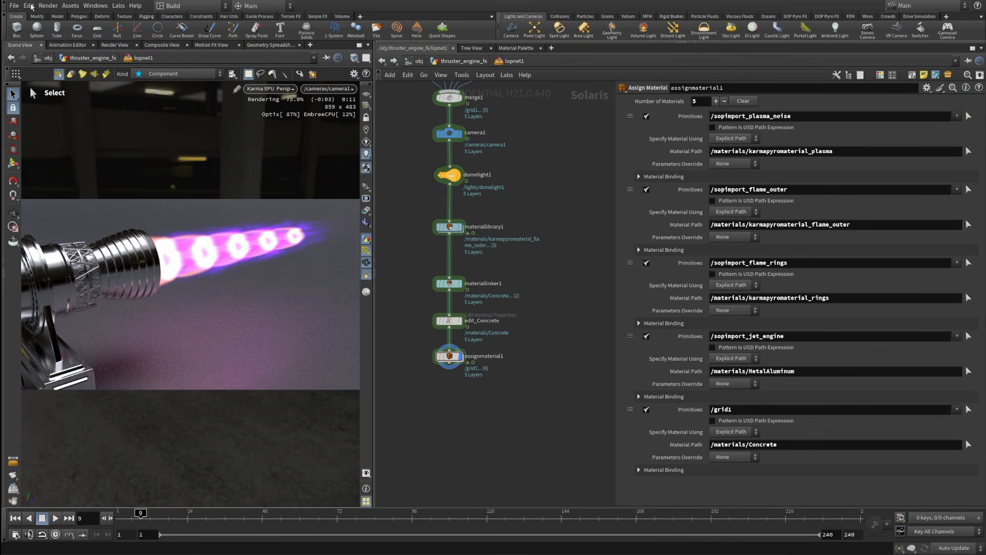
Show the viewport's color correction controls and set the view transform to ACES 1.0 - SDR Video.
click(29, 6)
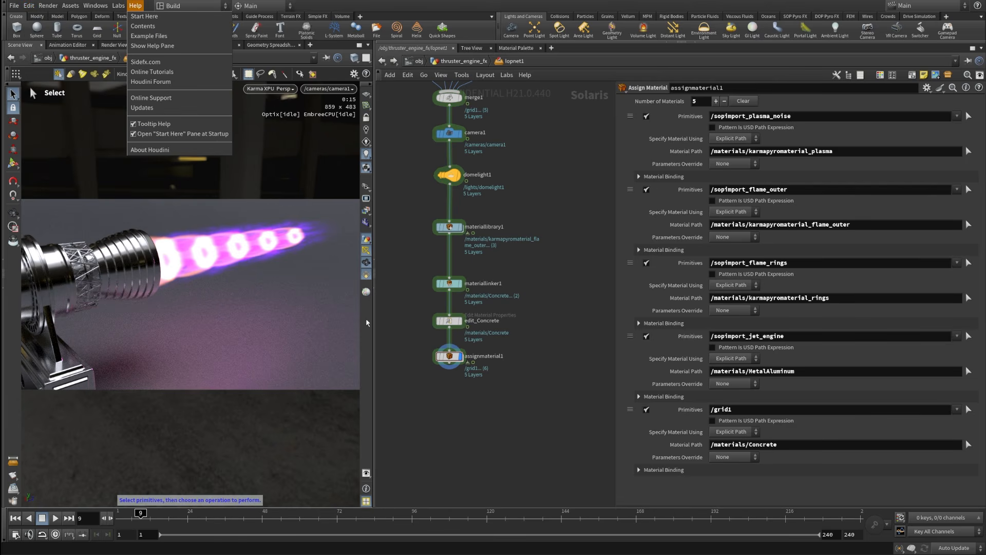
click(349, 181)
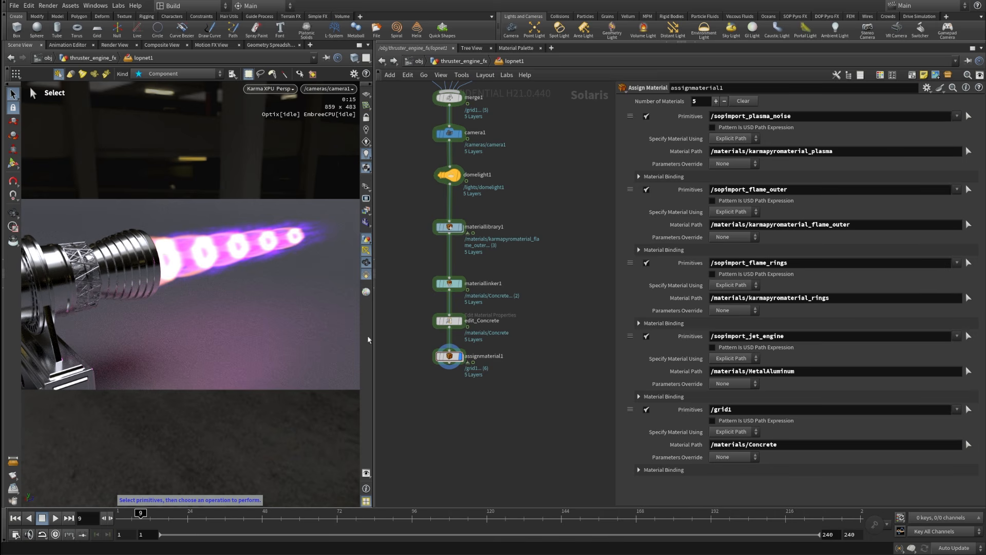
click(368, 477)
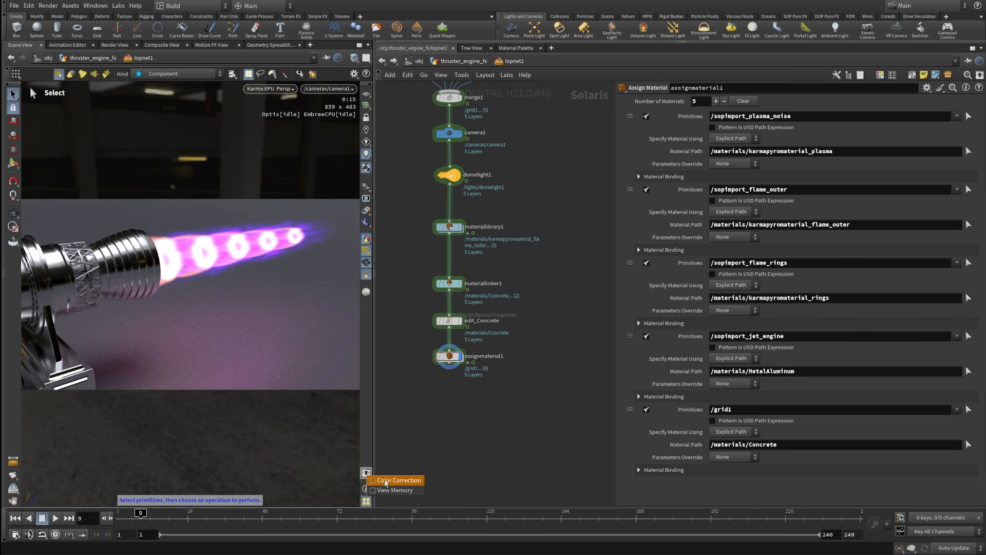
click(385, 481)
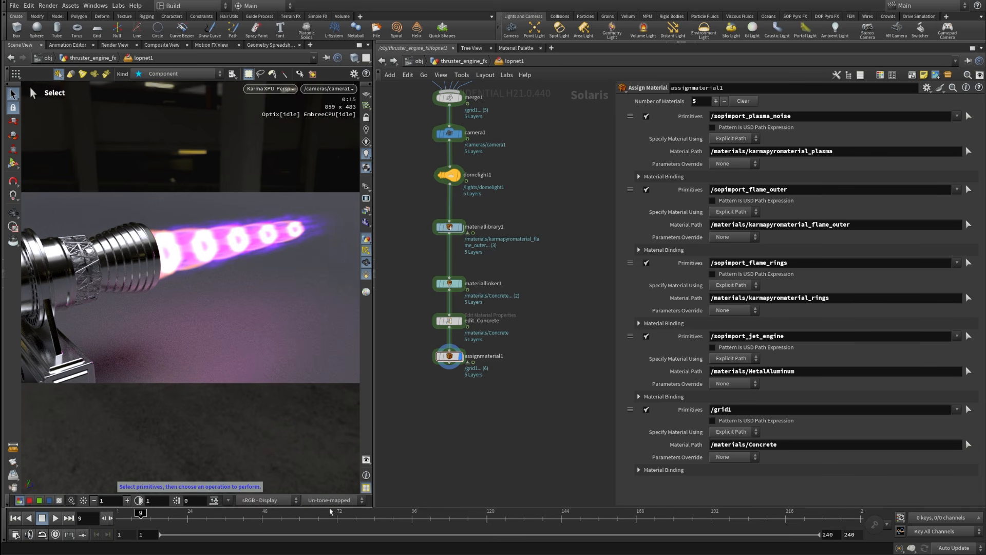
click(348, 502)
click(331, 528)
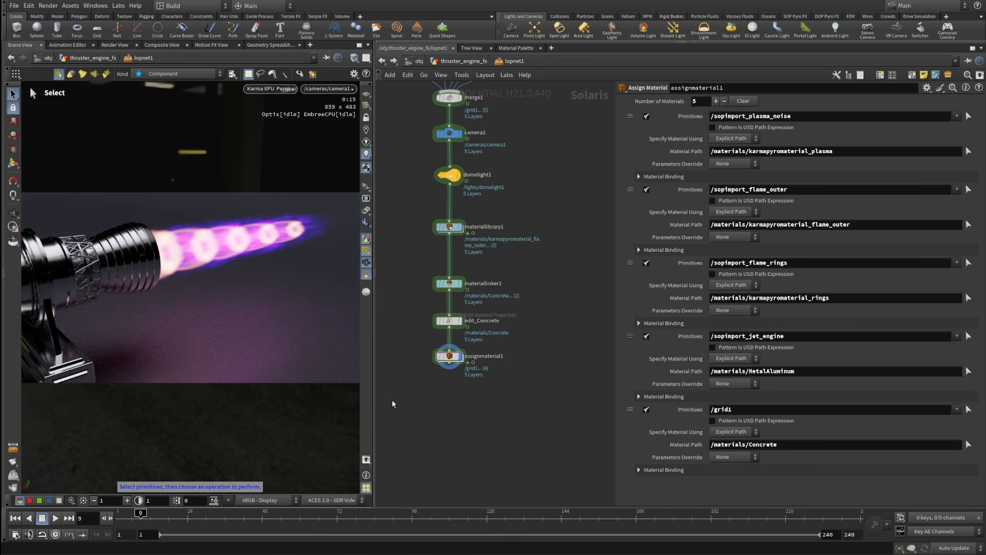
Enlarge the viewport to inspect the tone-mapped render, and rebalance the widths of the viewport, network and parameter areas.
drag(374, 416, 543, 416)
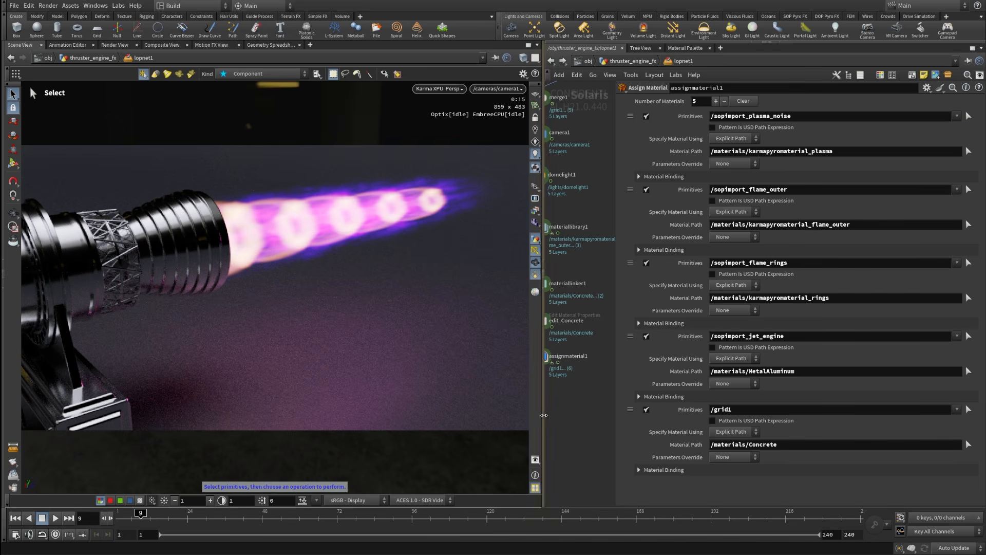
drag(543, 416, 319, 422)
drag(612, 464, 659, 465)
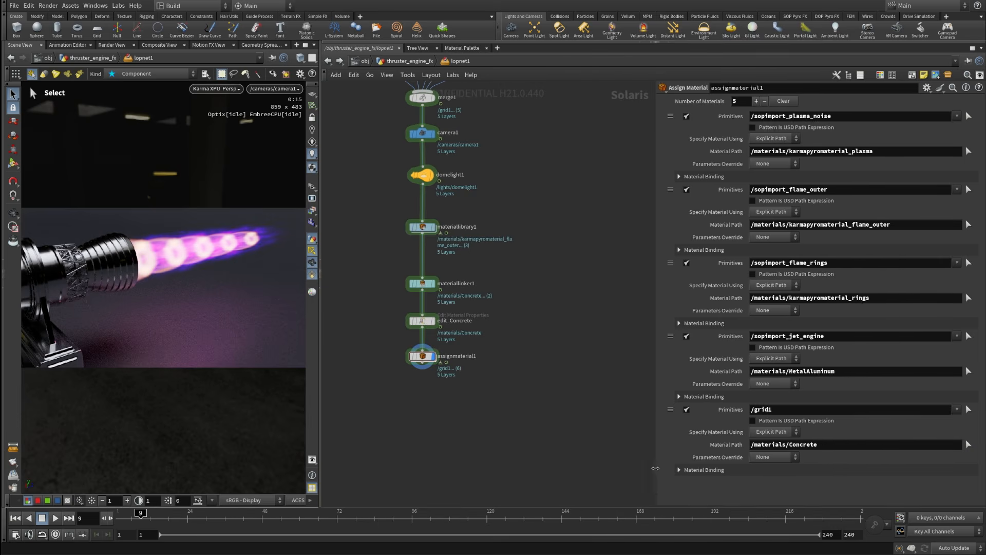
drag(321, 502, 400, 506)
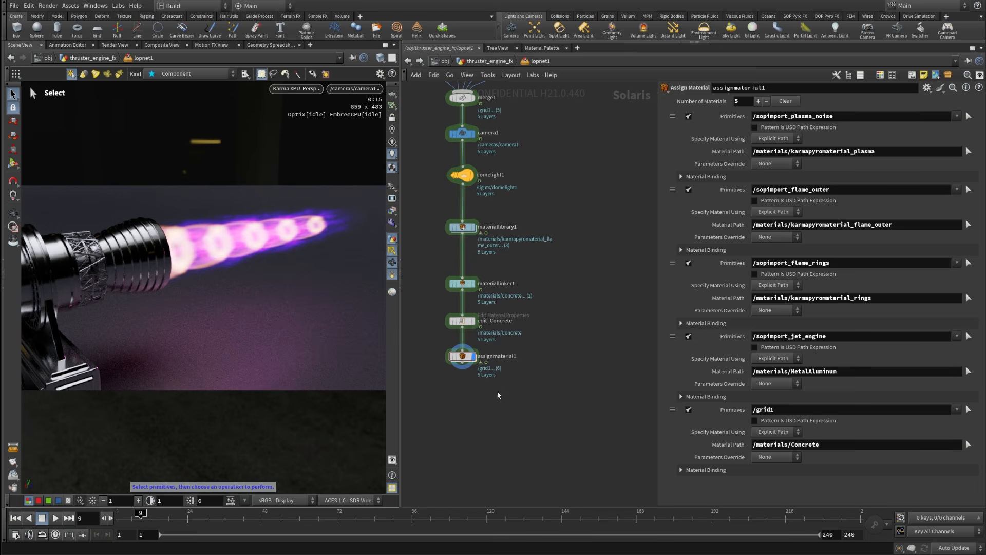
Move the sopimport_plasma_noise, sopimport_flame_outer and sopimport_flame_rings nodes together farther above merge1 to free space in the network.
key(h)
middle_drag(631, 257, 649, 367)
scroll(589, 265, up, 3)
drag(451, 263, 620, 359)
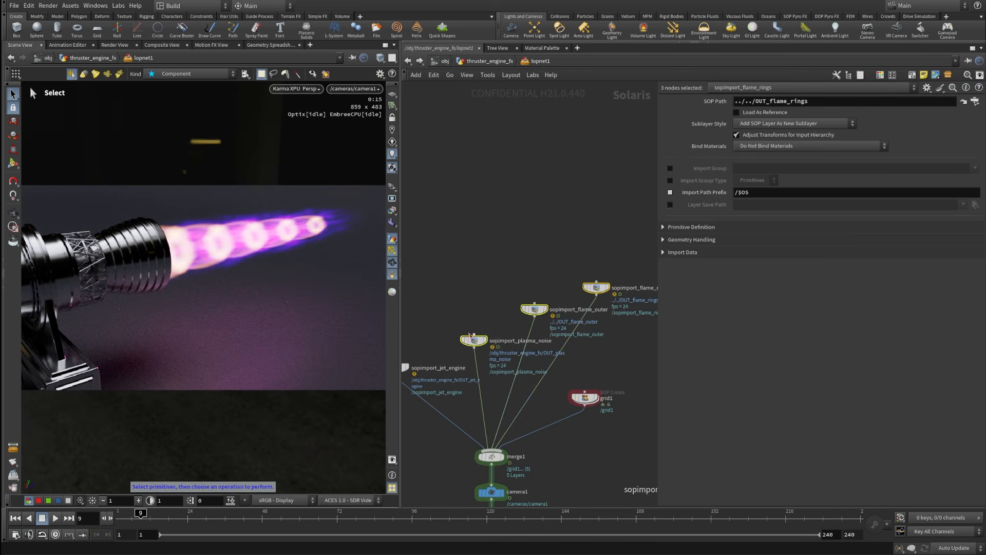
drag(534, 309, 519, 163)
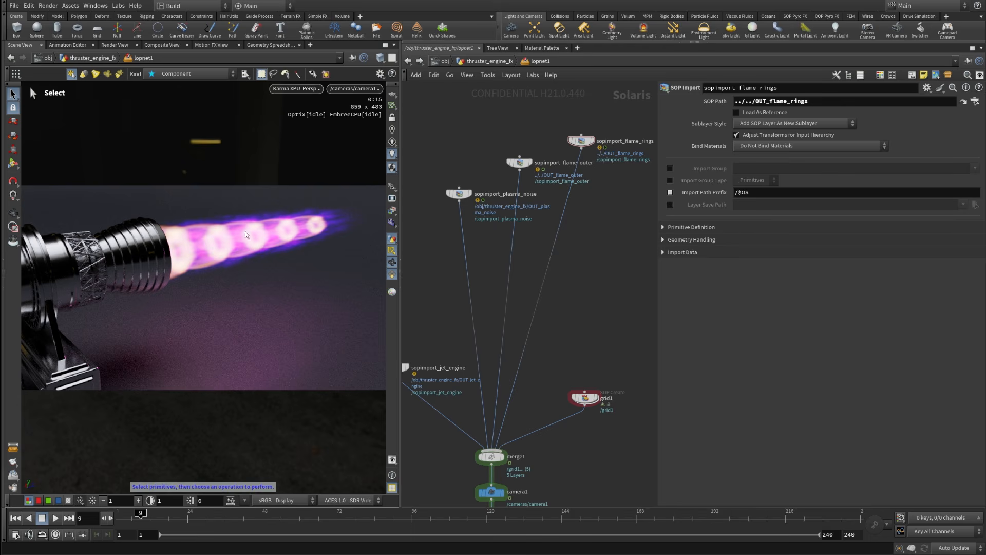
Switch the viewport renderer to Houdini VK and insert a Geometry Light node between sopimport_plasma_noise and merge1.
click(306, 89)
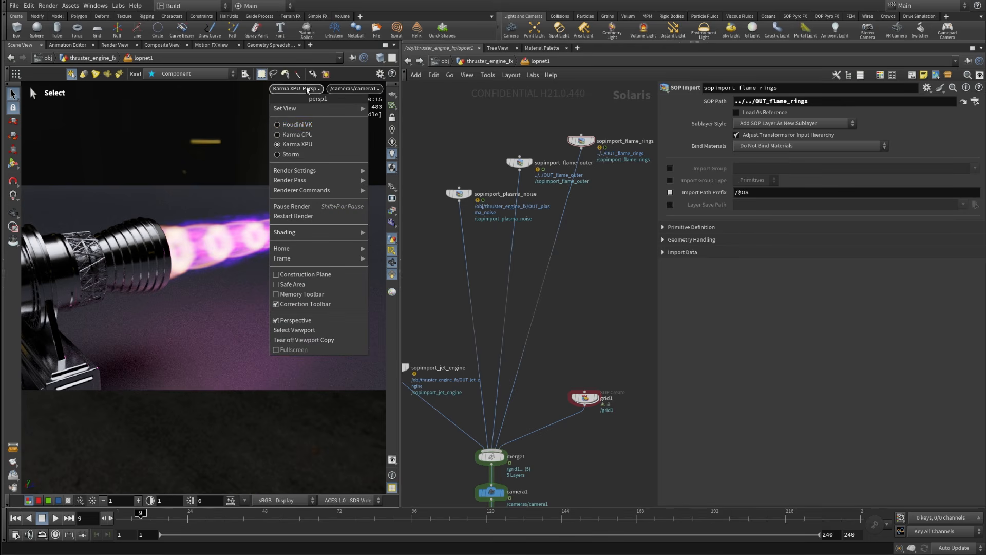
click(314, 125)
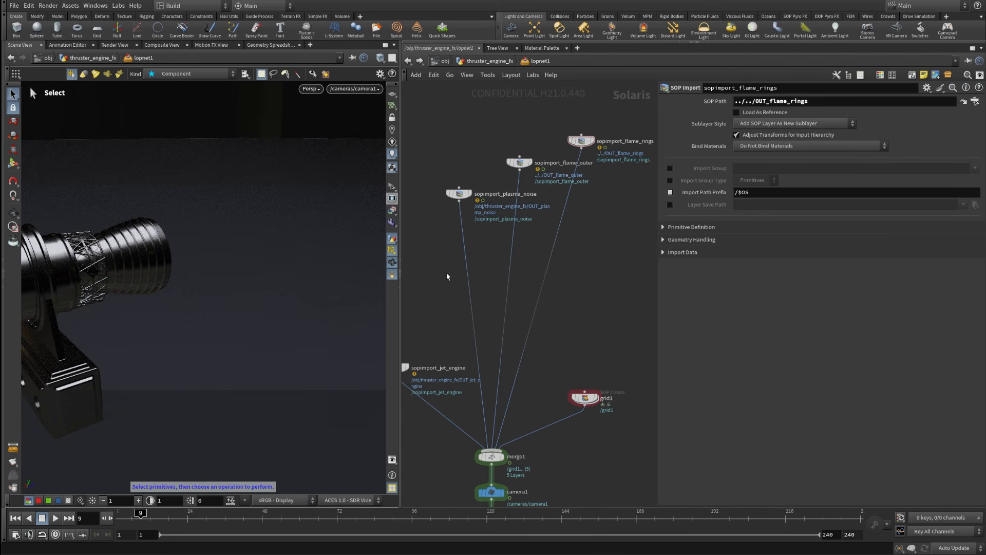
key(Tab)
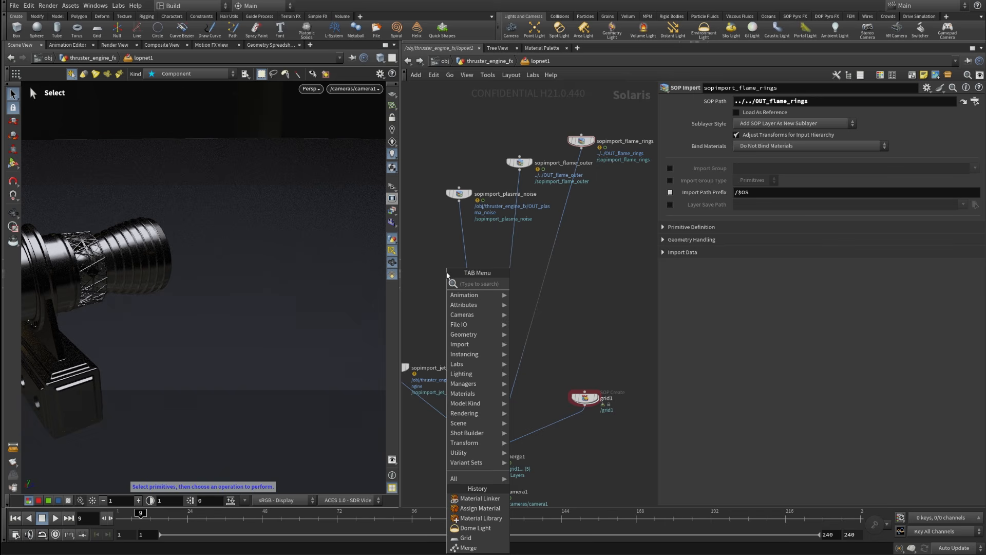
text(geom)
key(Down)
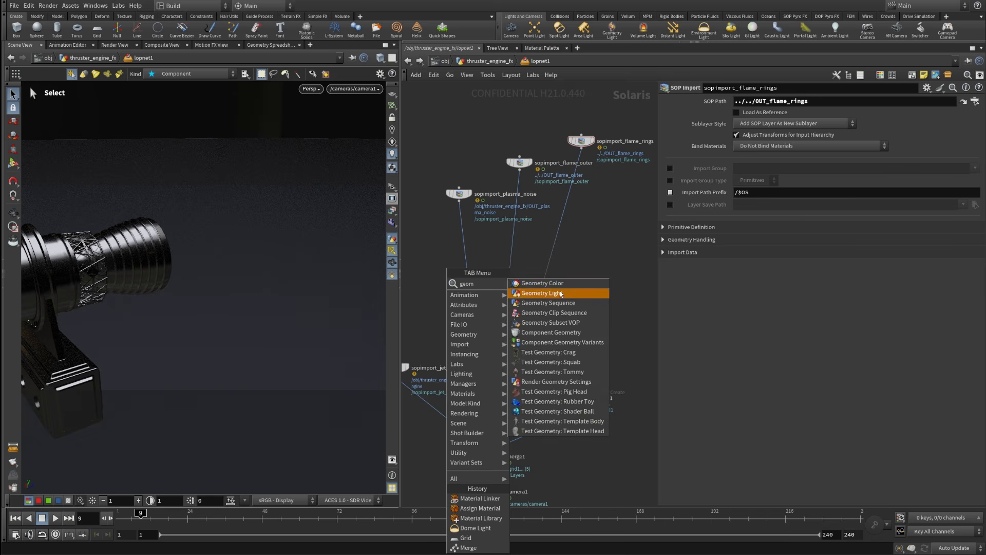
key(Return)
click(469, 261)
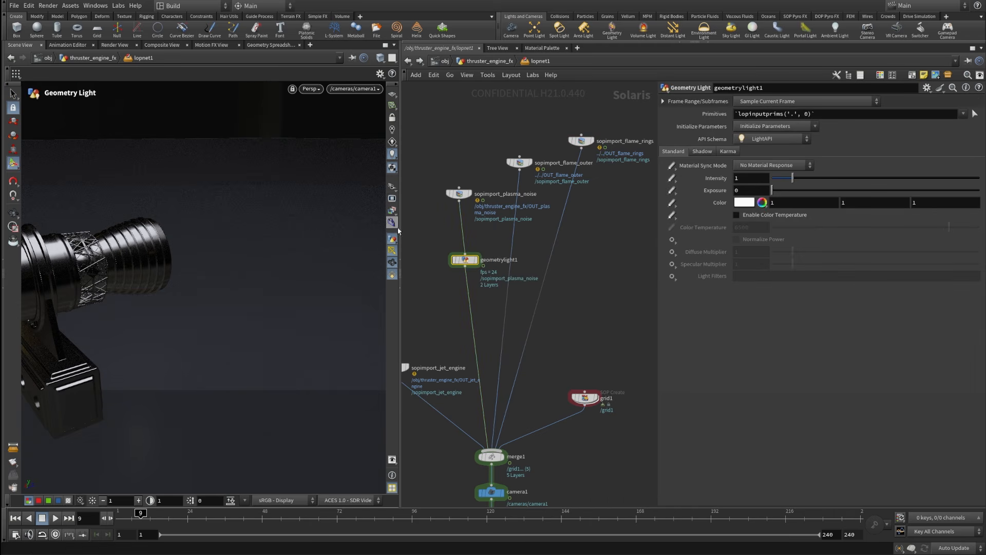
drag(435, 171, 526, 291)
drag(467, 261, 457, 257)
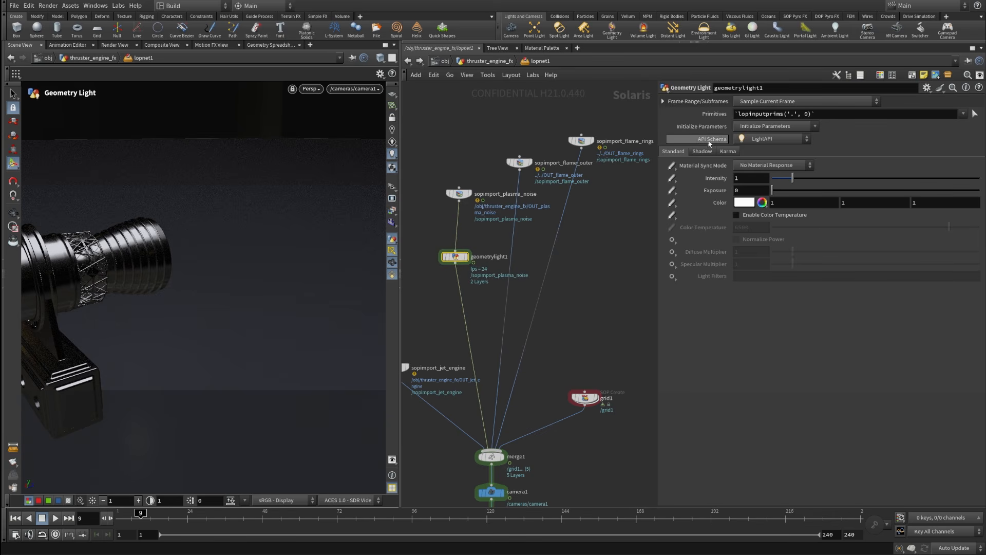
Set the plasma noise geometry light's API schema to VolumeLightAPI and exposure to 2.5, aligning the node under its import.
click(769, 138)
click(761, 165)
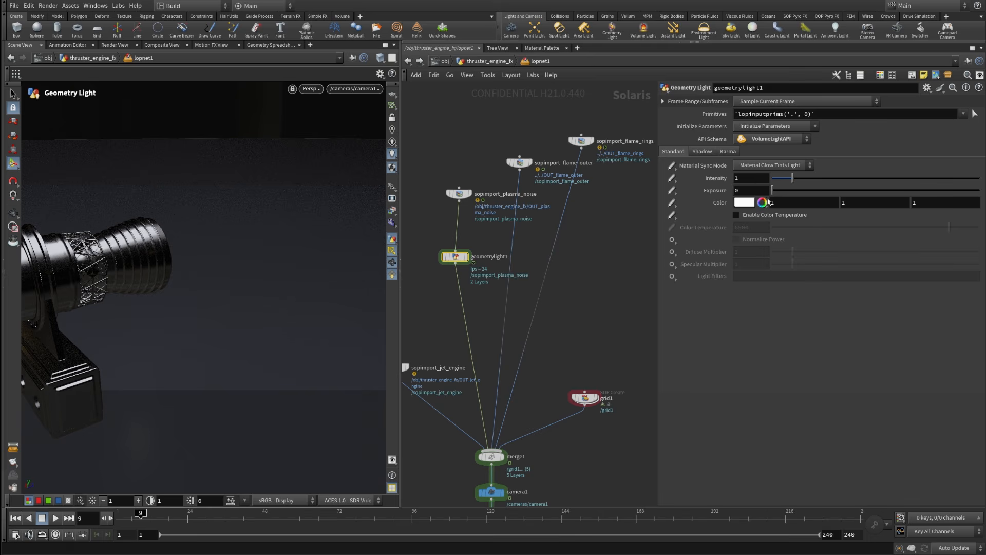
drag(451, 264, 455, 268)
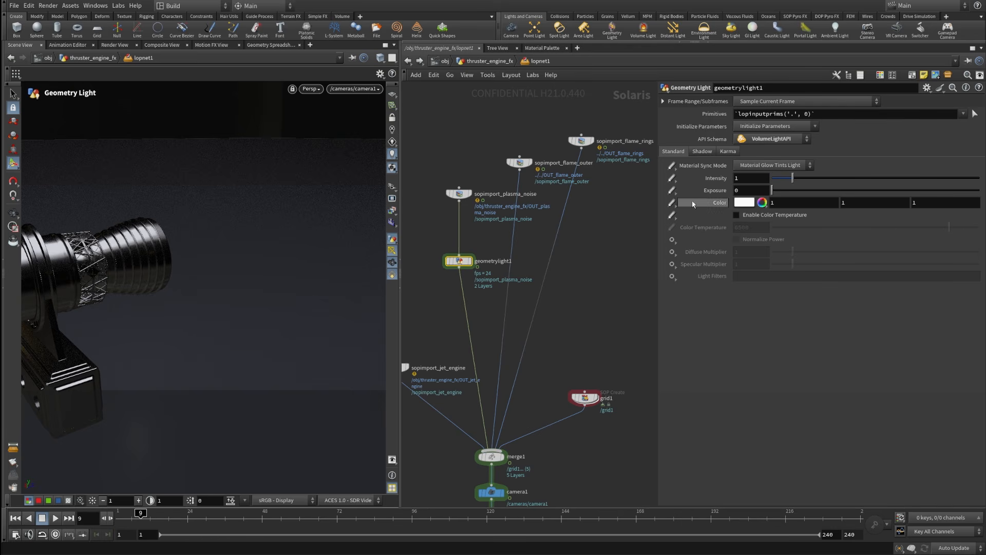
click(745, 190)
text(2.5)
key(Return)
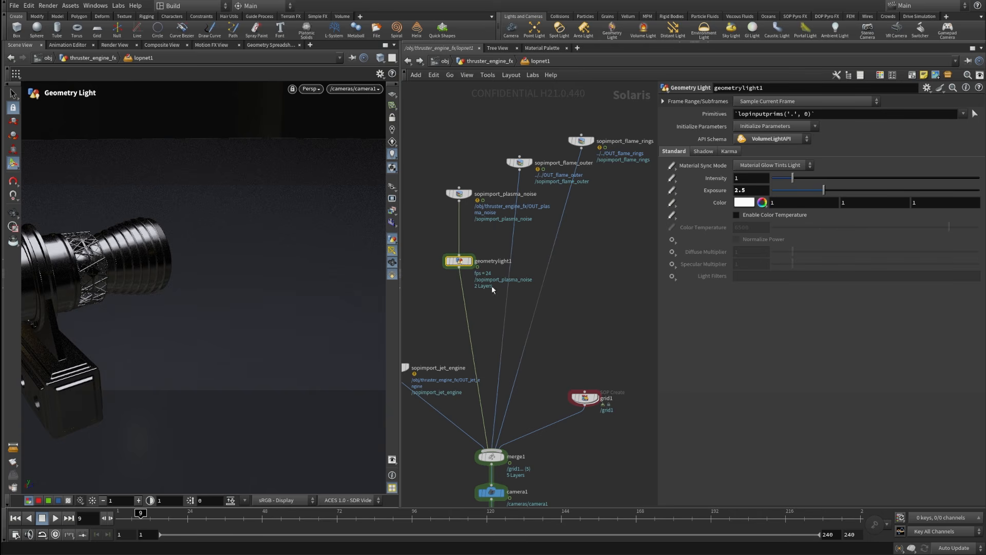
Copy the geometry light into the flame_outer branch with exposure 10, and duplicate that copy into the flame_rings branch.
alt+drag(465, 264, 518, 245)
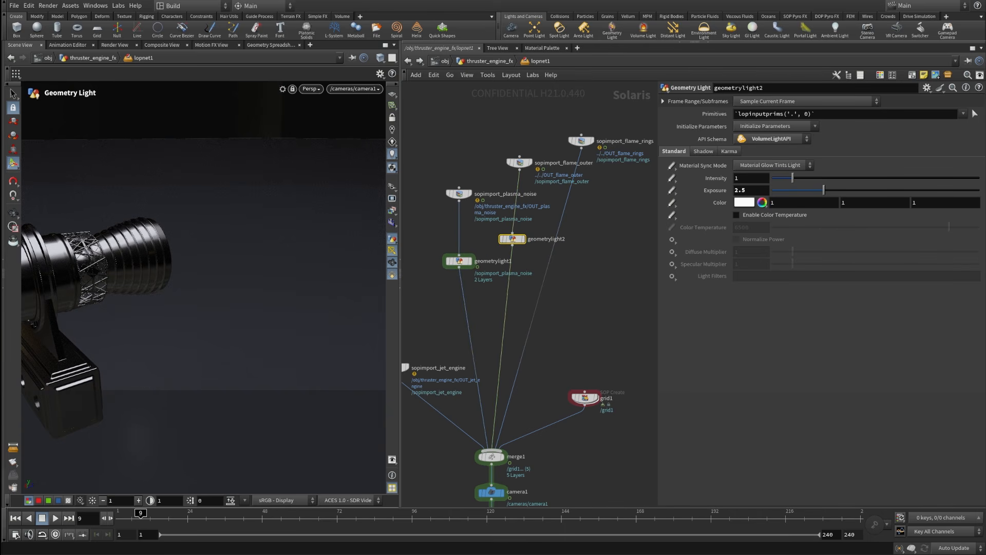
double_click(746, 192)
text(10)
key(Return)
alt+drag(512, 239, 553, 267)
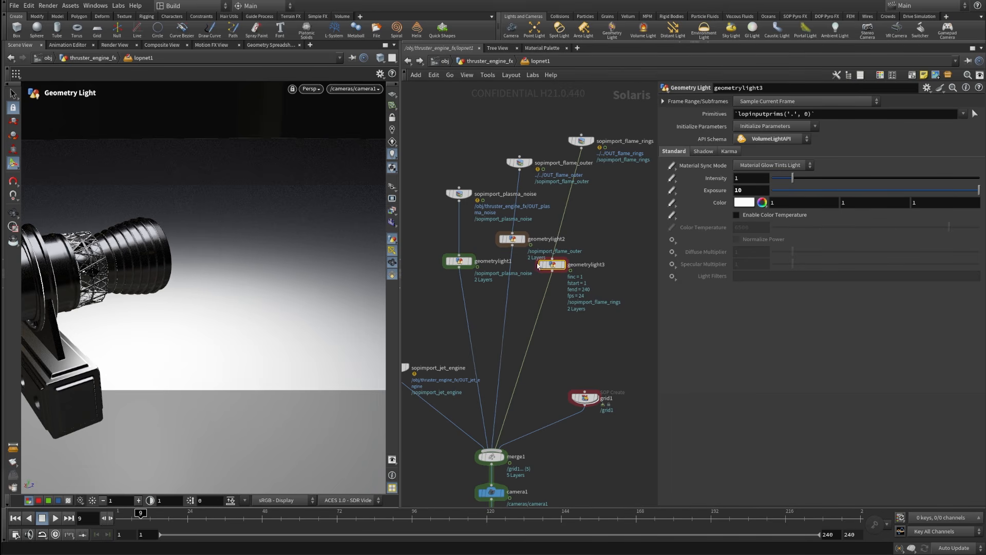
click(459, 261)
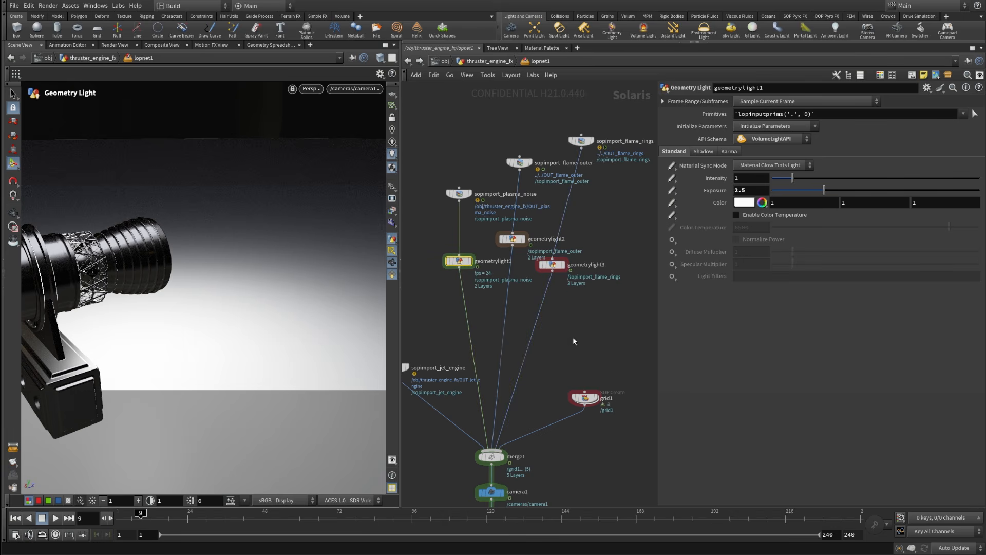
Add a Merge node that combines the three geometry lights ahead of merge1, and cut the old direct wires from geometrylight2 and geometrylight3.
middle_drag(568, 359, 584, 318)
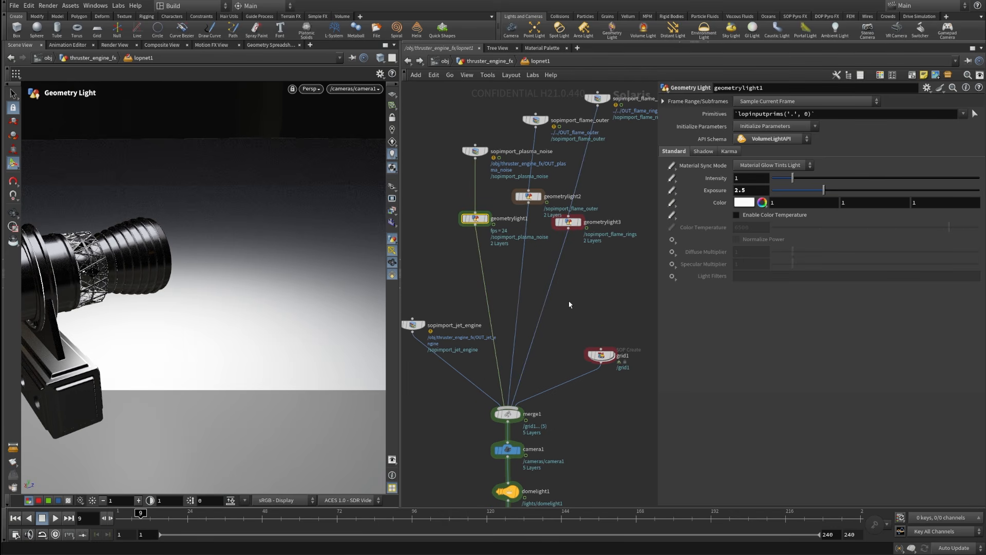
key(Tab)
text(mer)
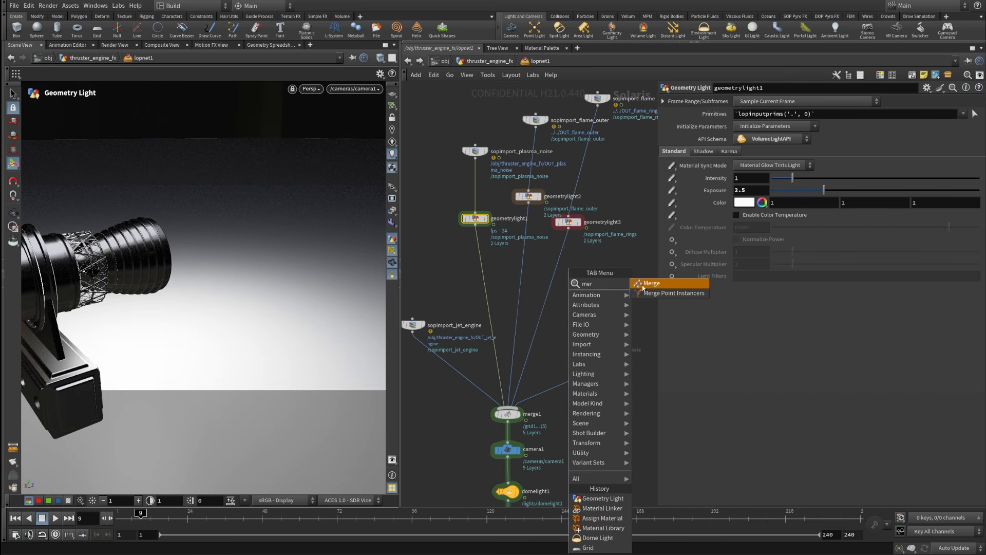
click(640, 285)
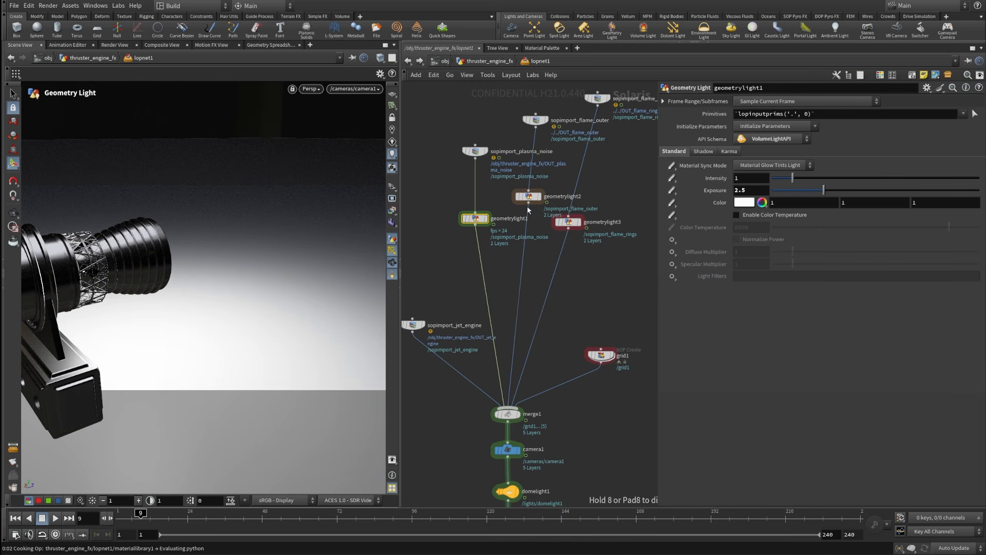
click(486, 282)
drag(495, 269, 494, 272)
mouse_move(569, 229)
mouse_down()
mouse_move(556, 249)
mouse_move(493, 273)
mouse_up()
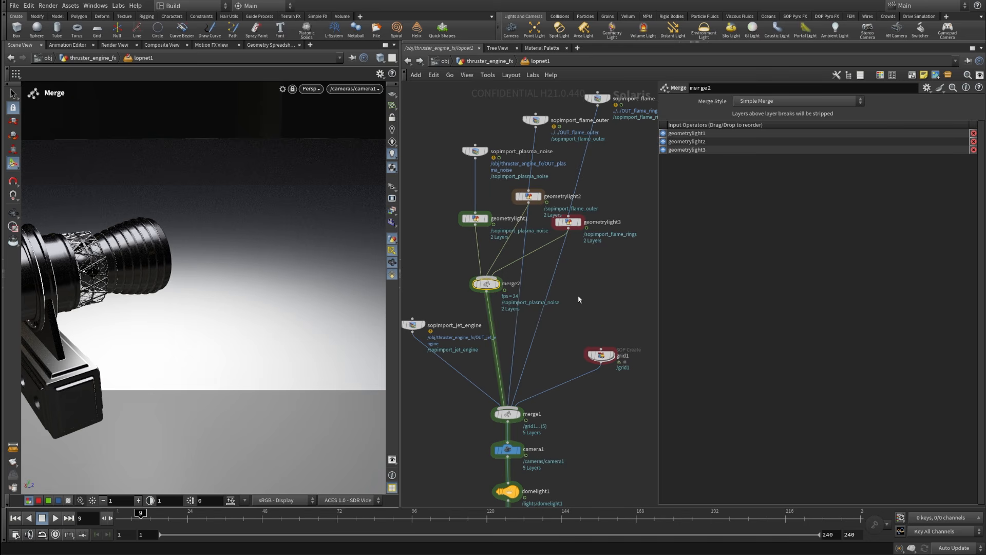
key(y)
mouse_move(598, 297)
mouse_down()
mouse_move(511, 313)
mouse_move(538, 313)
mouse_move(533, 306)
mouse_up()
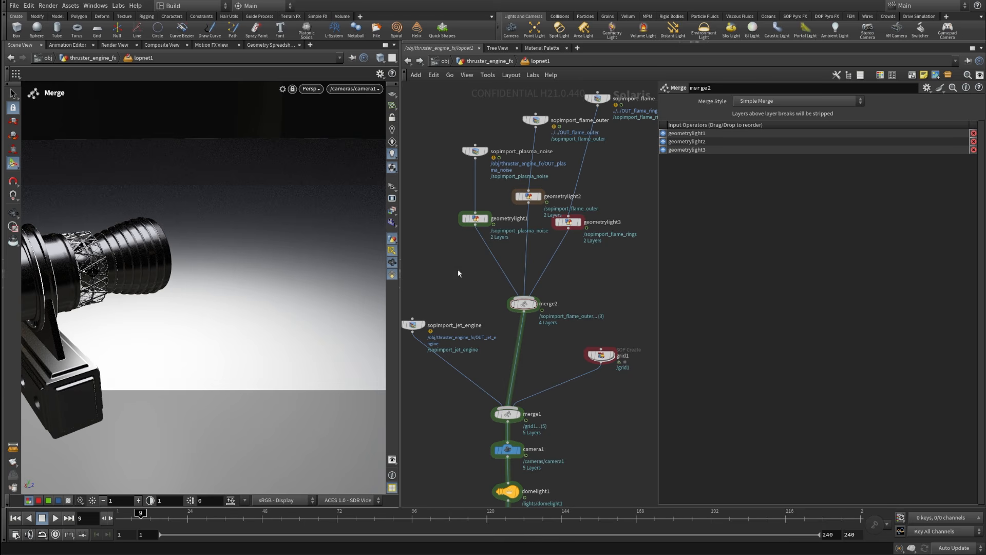
Switch the viewport renderer to Karma XPU and set geometrylight1's specular multiplier to Set or Create with a value of 10.
click(312, 89)
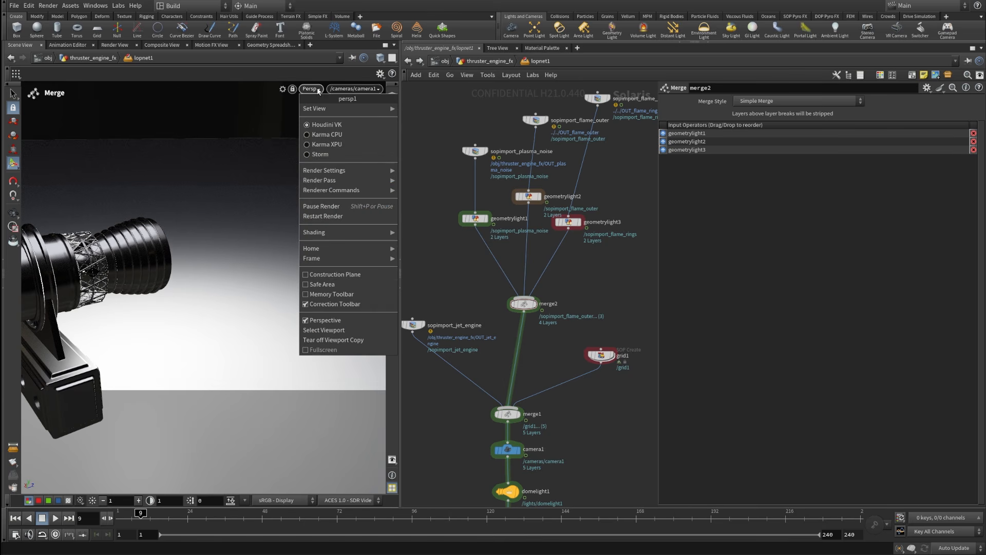
click(339, 144)
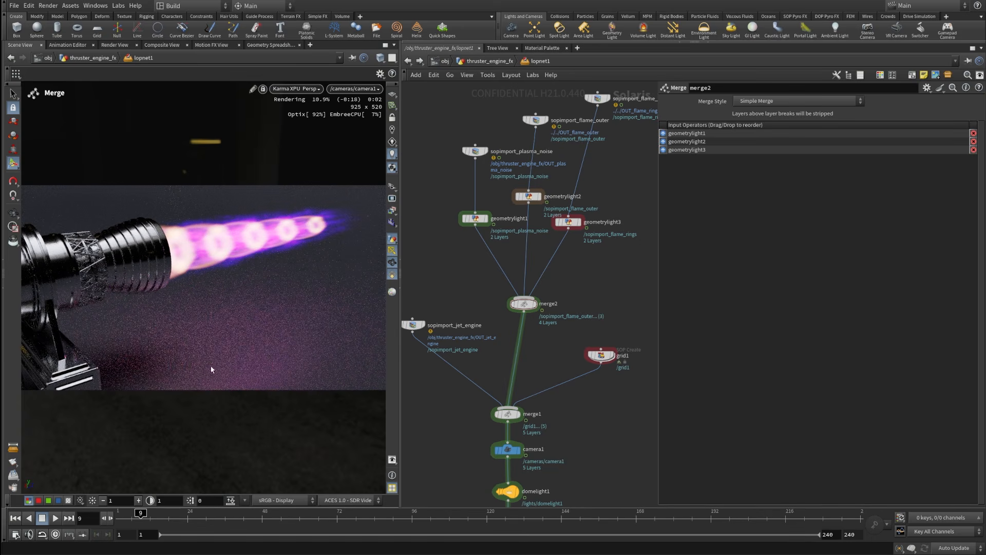
drag(431, 249, 497, 198)
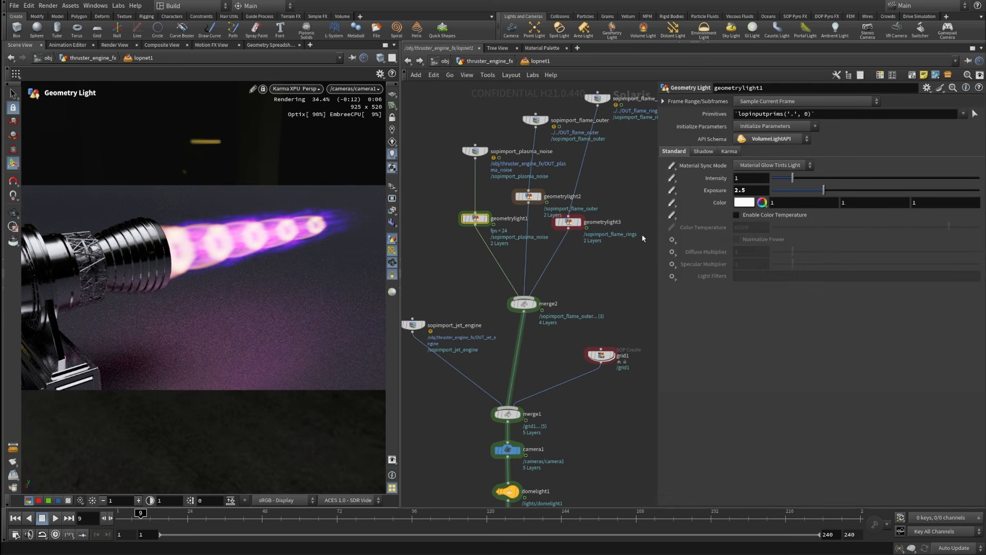
click(672, 264)
click(686, 274)
click(739, 264)
text(10)
key(Return)
Enable the specular multiplier on geometrylight2 and set it to 10.
click(529, 197)
click(675, 265)
click(686, 274)
click(739, 264)
text(10)
key(Return)
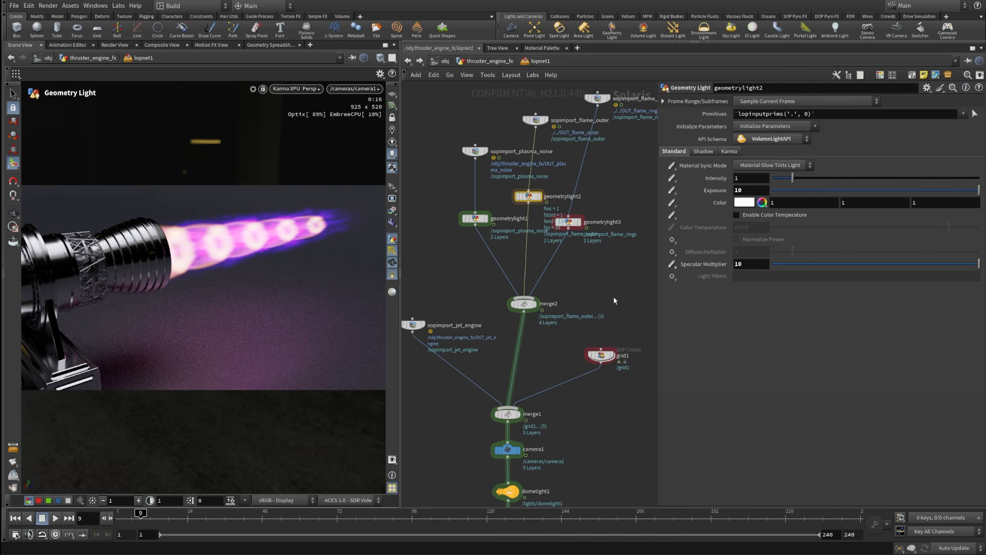
Enable the specular multiplier on geometrylight3, set it to 10, and save the scene.
click(568, 222)
click(672, 264)
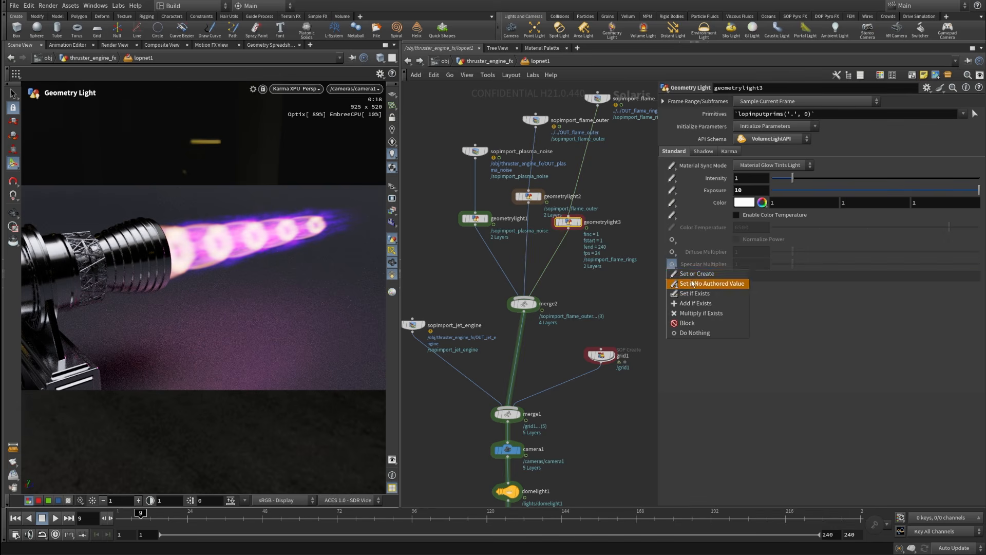
click(743, 274)
click(751, 265)
text(10)
key(Return)
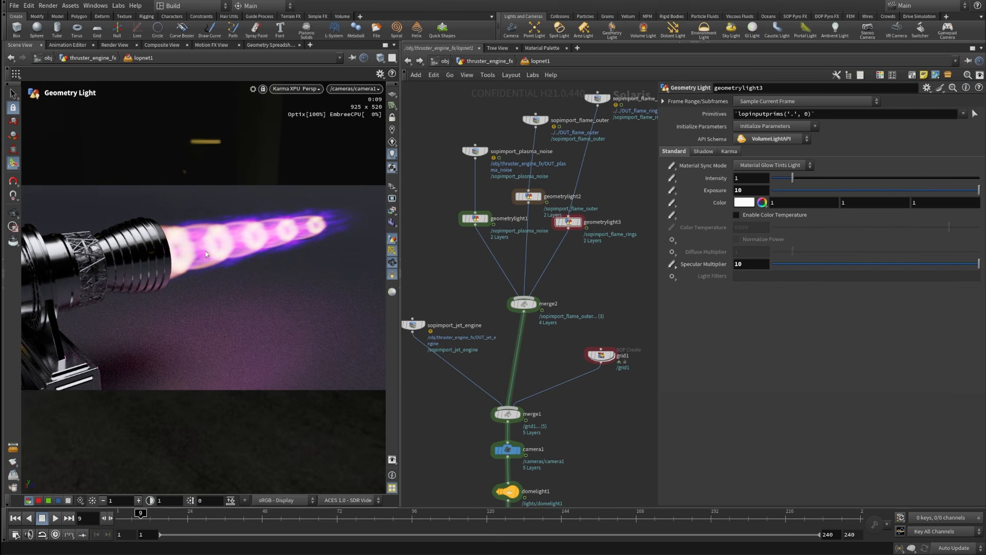
key(ctrl+s)
Move merge2 up and insert a Render Geometry Settings node between merge2 and merge1.
scroll(552, 299, up, 3)
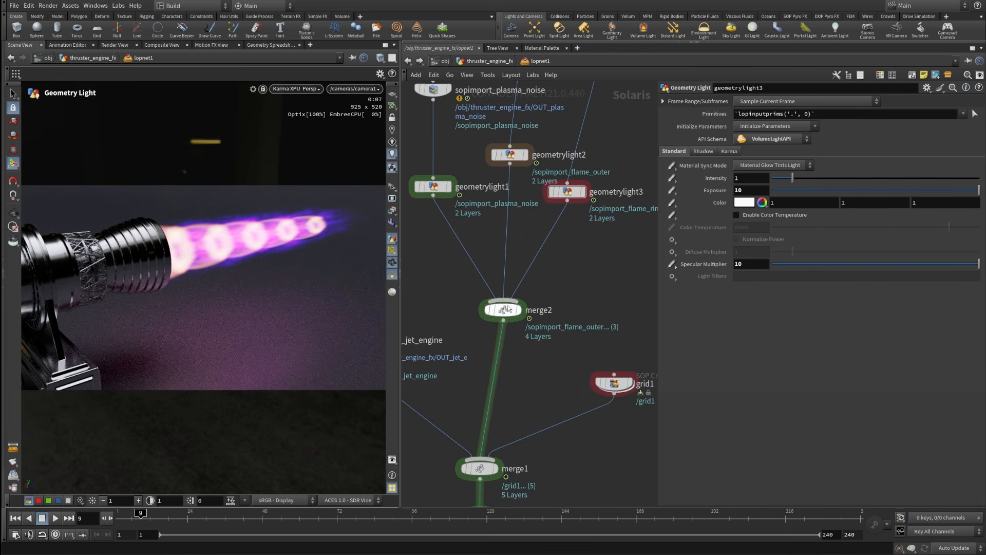
drag(503, 310, 505, 271)
key(Tab)
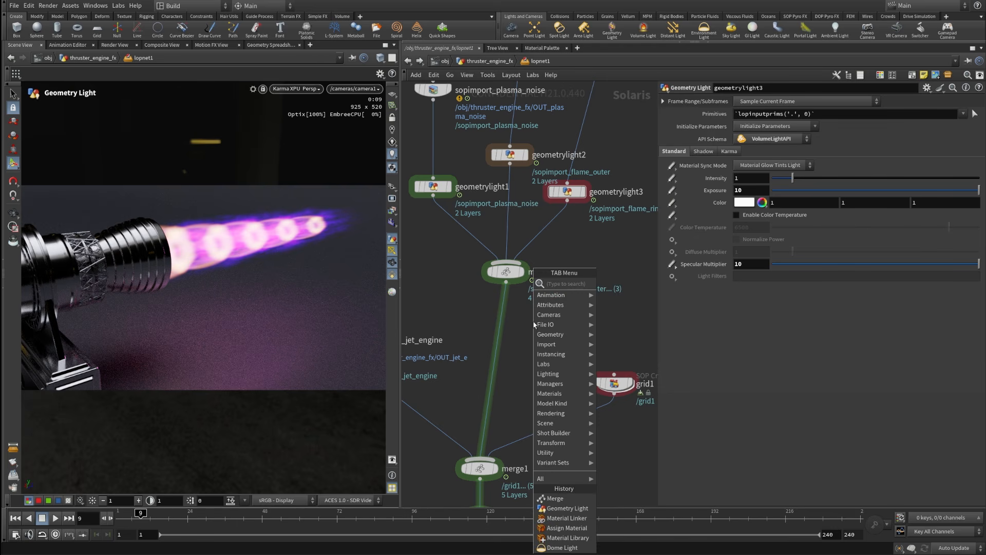
text(rendeg)
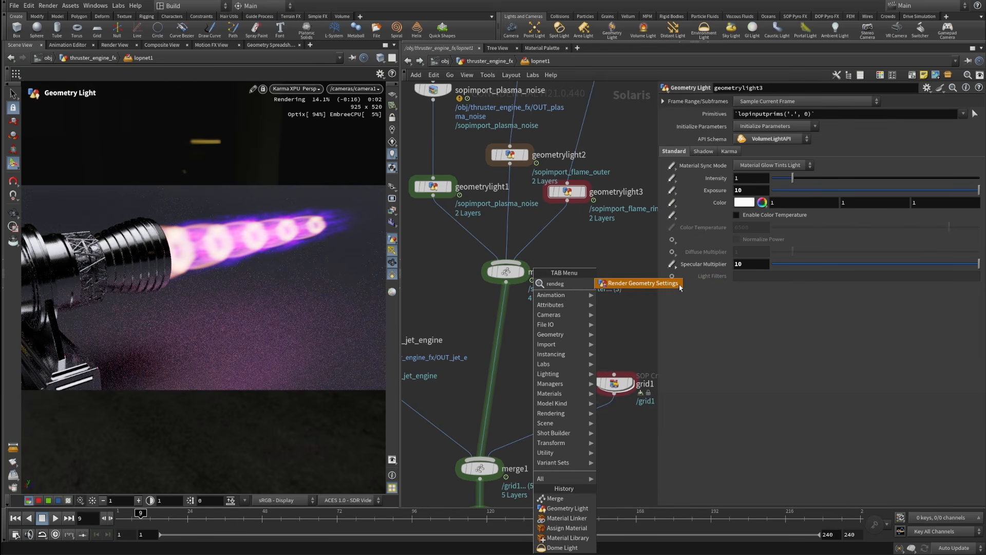
click(643, 283)
click(518, 322)
drag(519, 322, 509, 327)
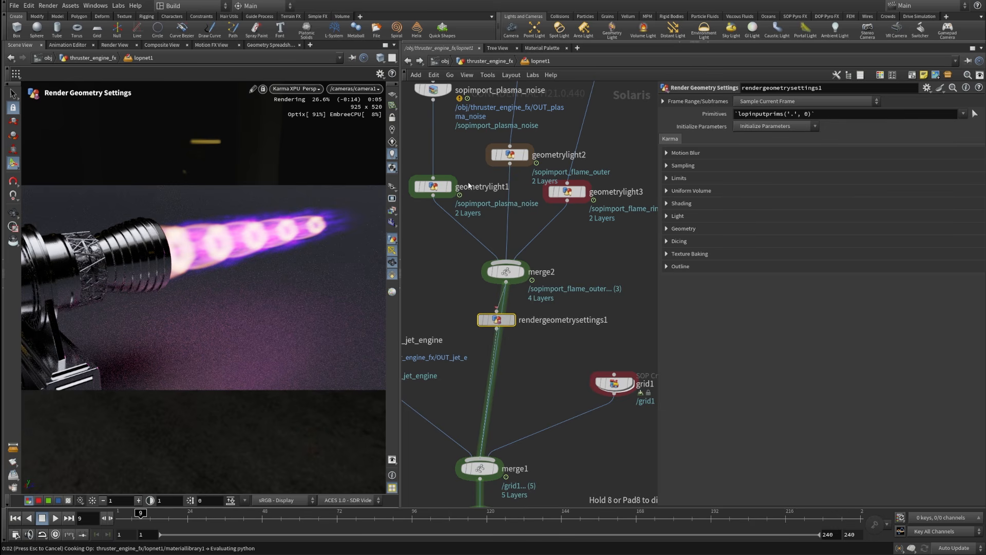
Set the Efficient Emissive light option of rendergeometrysettings1 to Yes using Set or Create, and align the node under merge2.
click(673, 217)
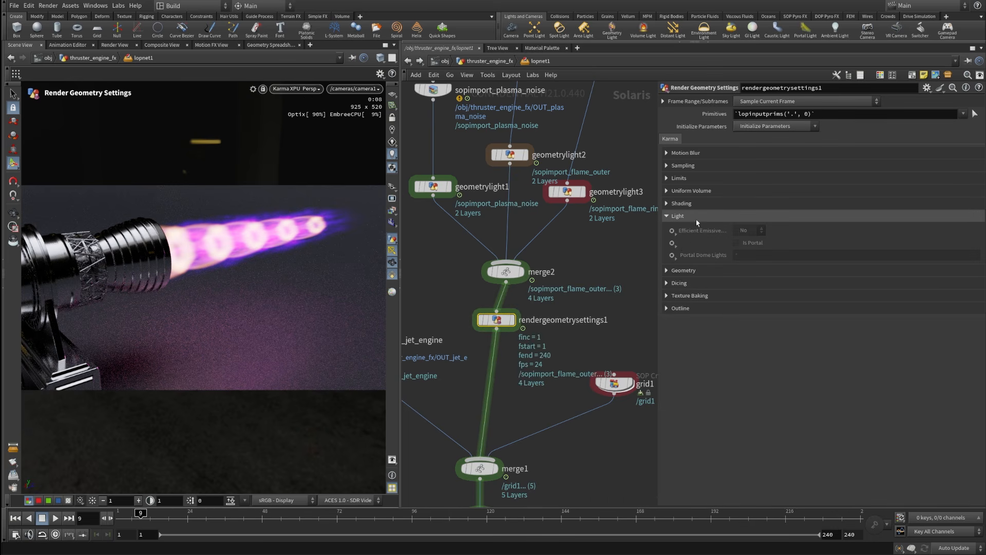
click(671, 235)
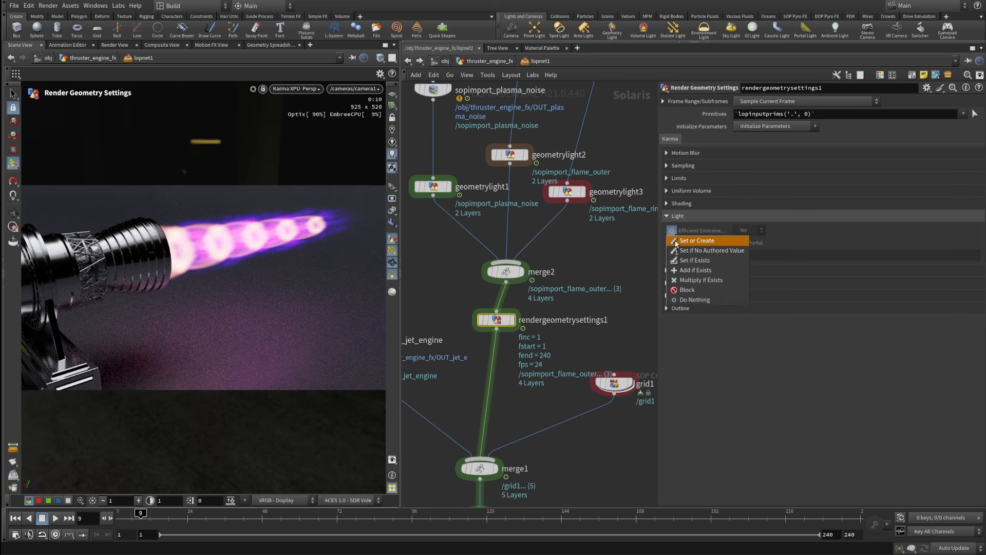
click(691, 238)
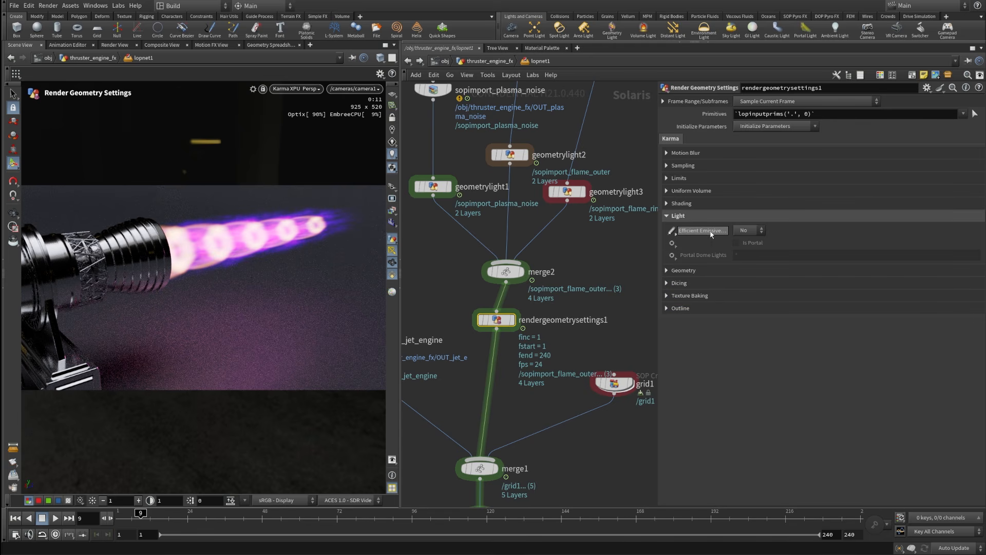
click(747, 230)
click(749, 243)
click(752, 231)
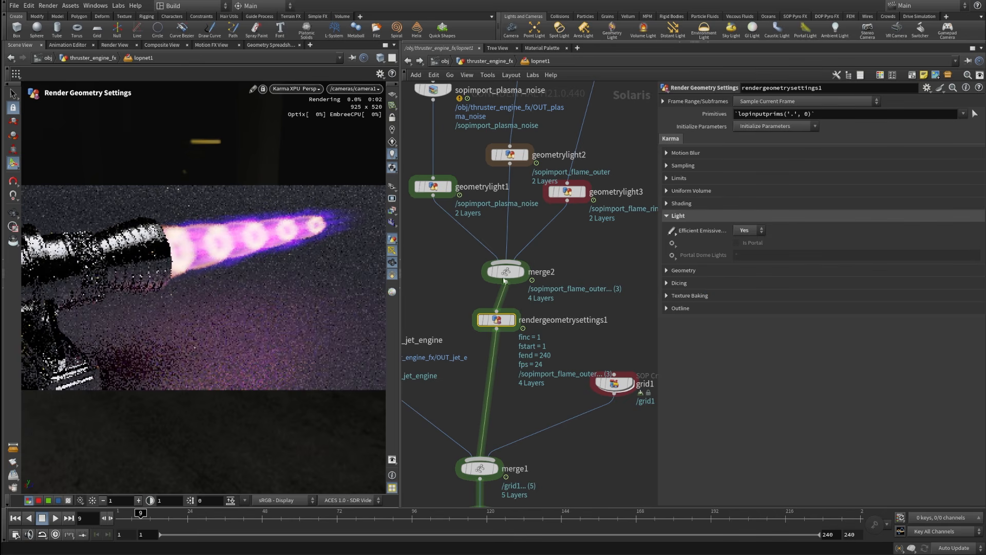
drag(494, 320, 504, 316)
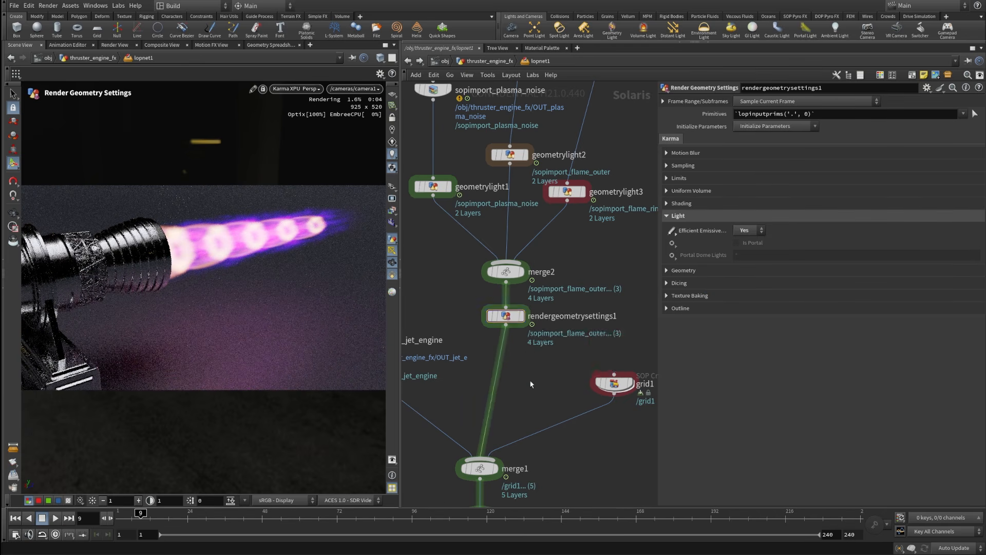
Look over the node network down to assignmaterial1 and examine the thruster_comp reference render against the current Karma render.
scroll(531, 382, down, 5)
middle_drag(575, 444, 565, 329)
middle_drag(576, 376, 577, 290)
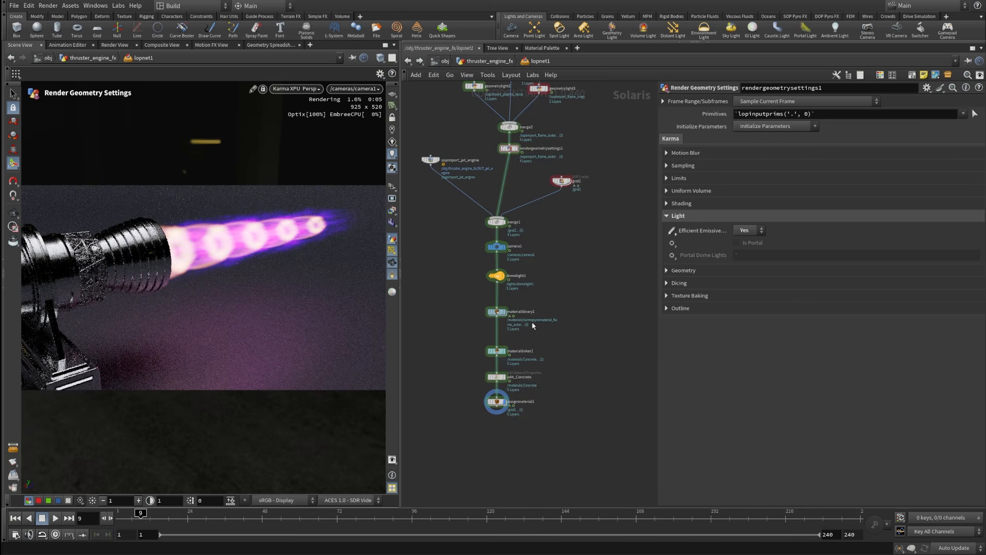
scroll(517, 334, up, 3)
middle_drag(462, 408, 462, 316)
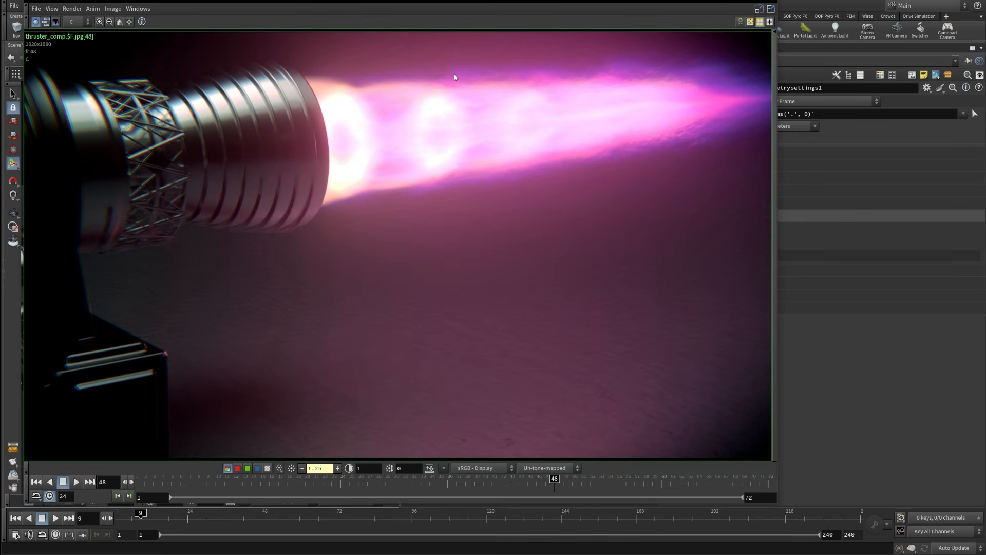
click(732, 1)
middle_drag(513, 393, 538, 332)
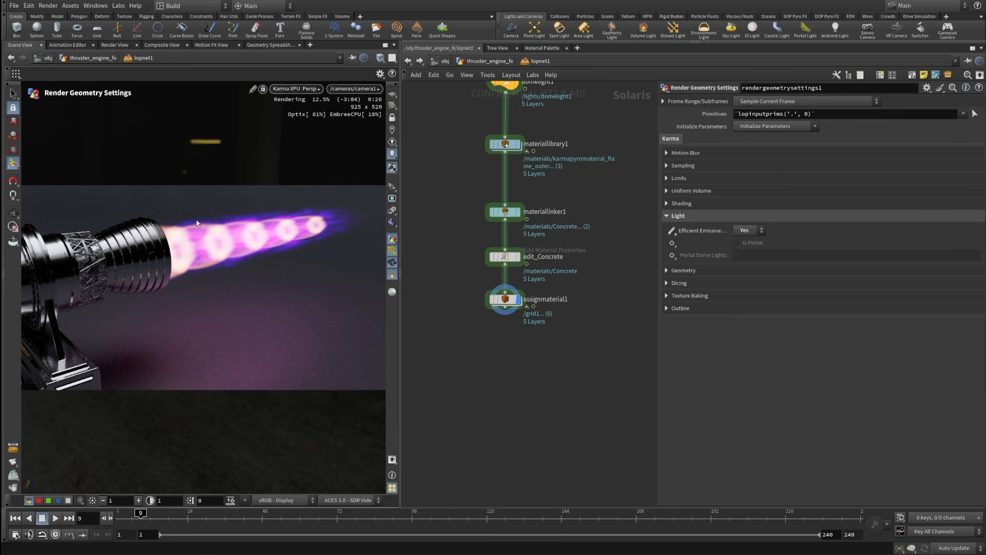
Switch the viewport renderer to Houdini VK and add a Karma Fog Box node connected below assignmaterial1.
click(303, 88)
click(309, 123)
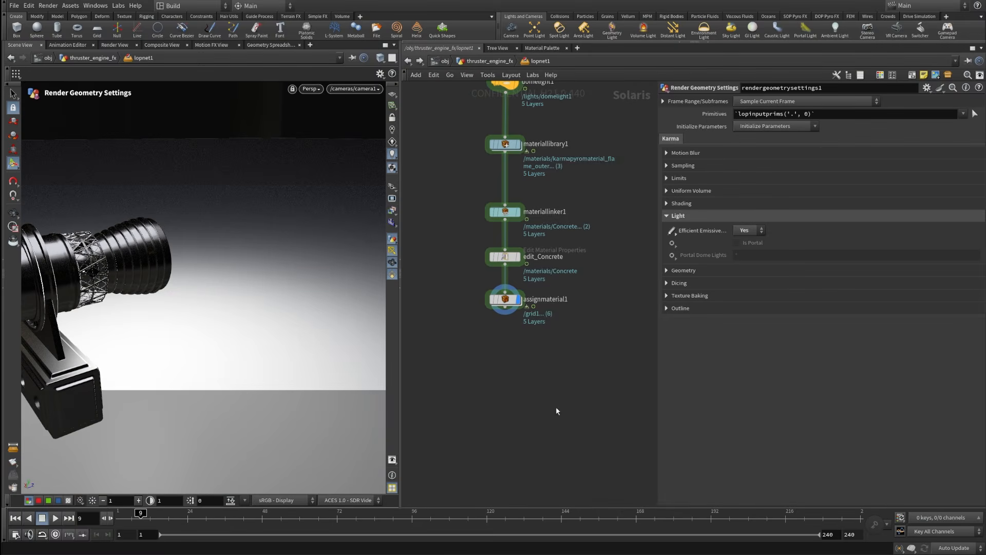
middle_drag(555, 411, 554, 363)
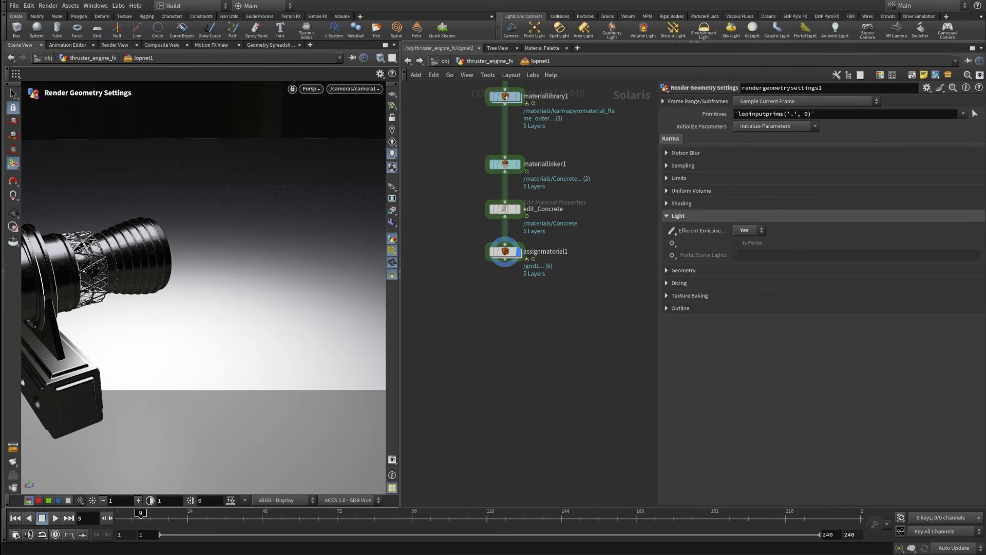
key(Tab)
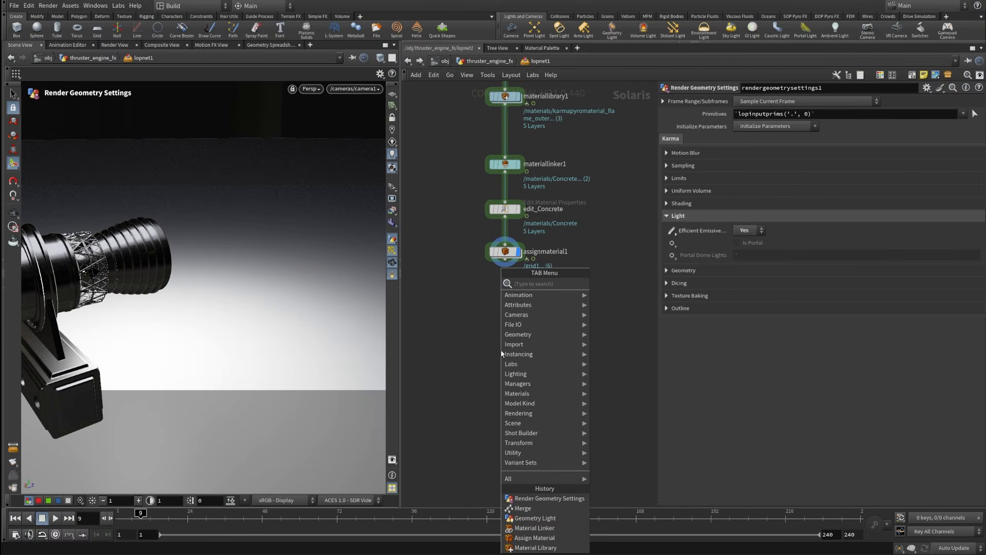
text(kamrfog)
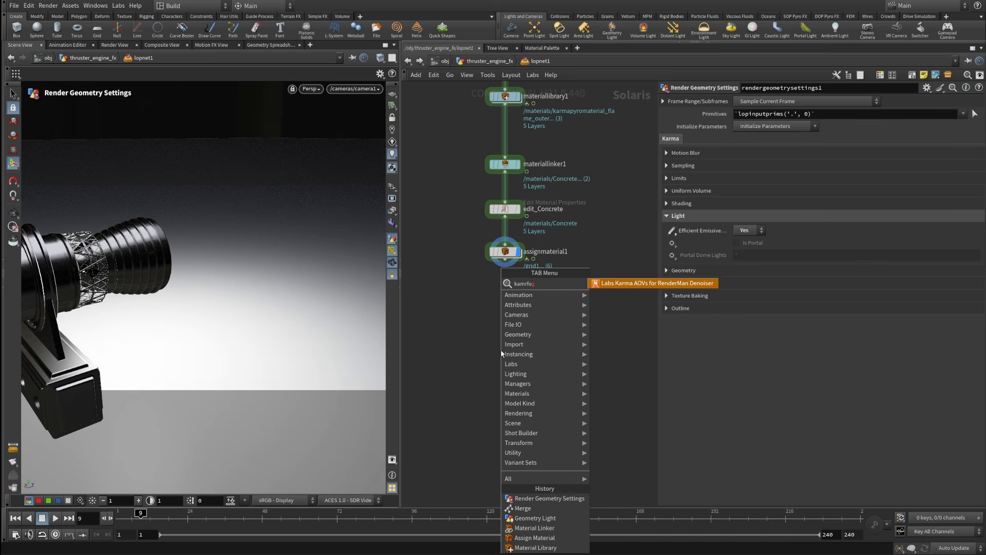
key(Escape)
key(Tab)
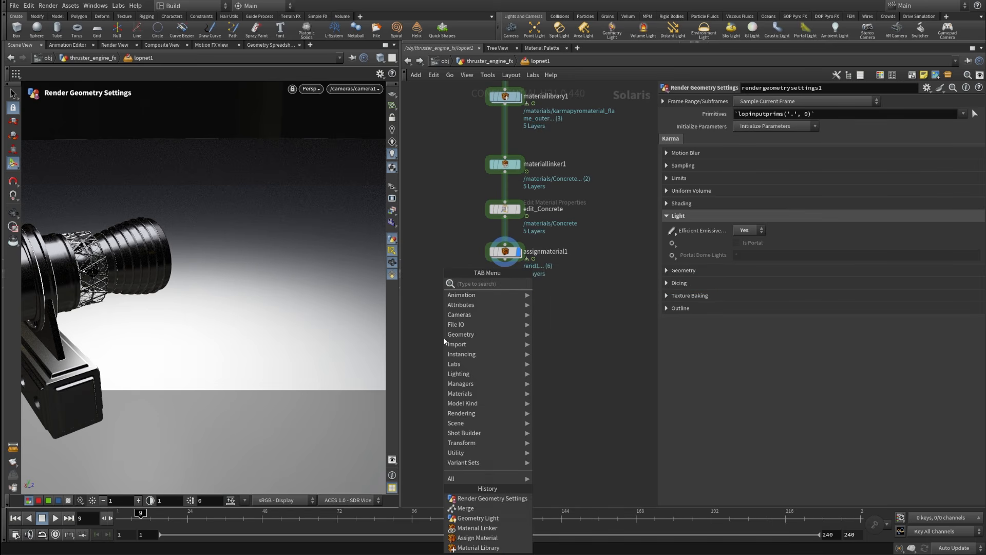
text(karmaf)
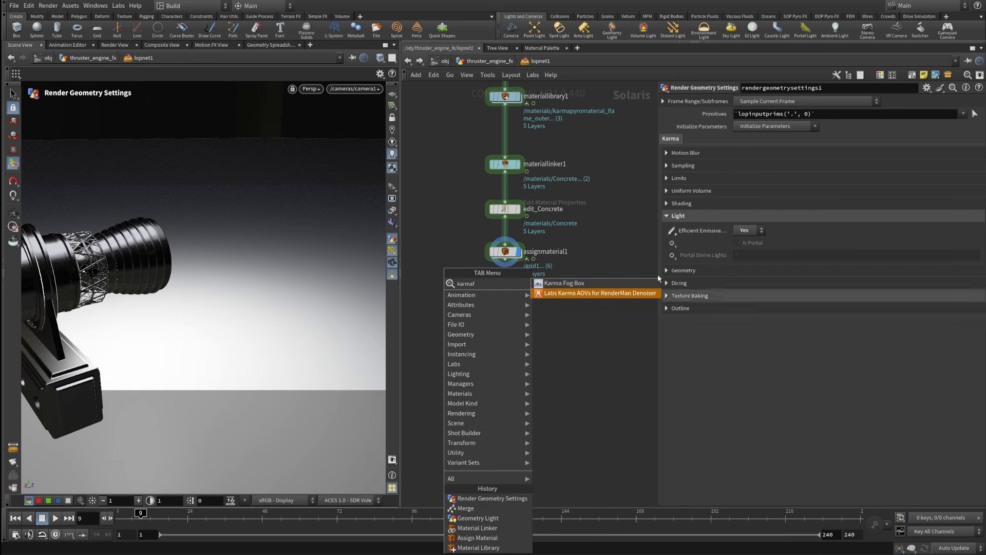
key(Return)
click(505, 326)
drag(506, 259, 505, 320)
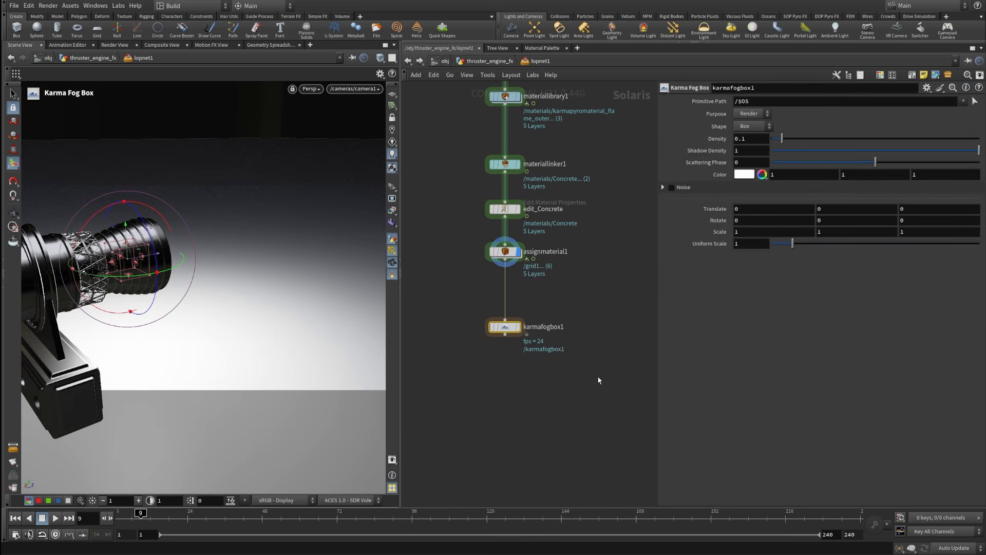
Set the fog box's uniform scale to 100 and its density to 0.035.
click(759, 243)
text(00)
key(Return)
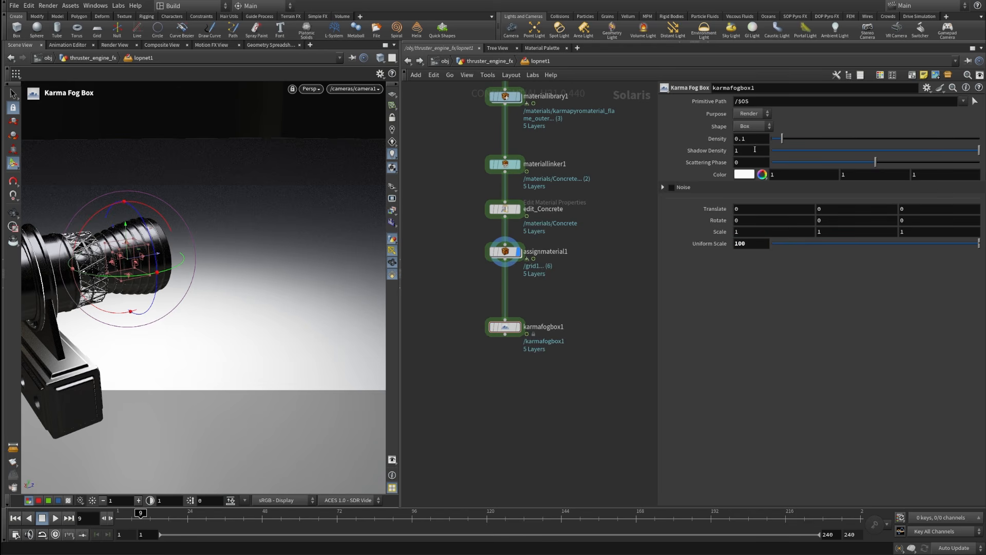
double_click(743, 138)
text(035)
key(Return)
Set the fog box's shadow density to 0.025 and its scattering phase to 0.85.
key(Tab)
text(0.25)
key(Return)
click(741, 151)
text(0)
key(Return)
click(756, 164)
text(.85)
key(Return)
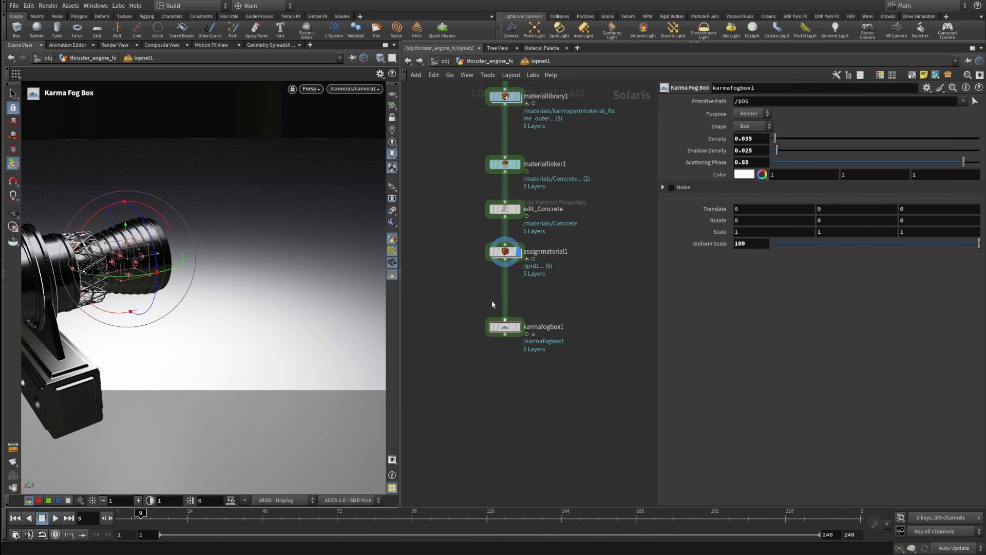
Display karmafogbox1, render the viewport with Karma XPU, and deselect the node to clear its guides from the view.
click(520, 326)
drag(438, 375, 590, 311)
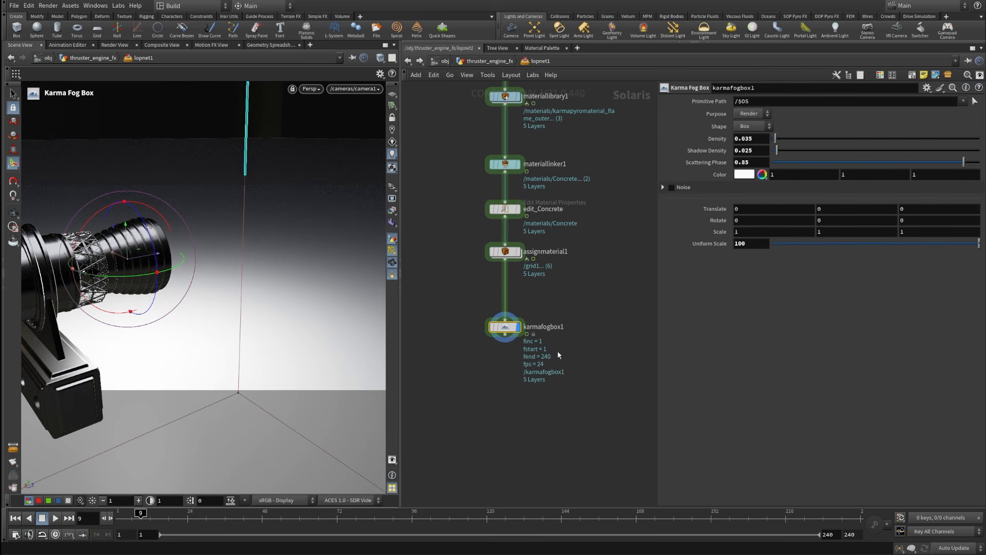
click(315, 89)
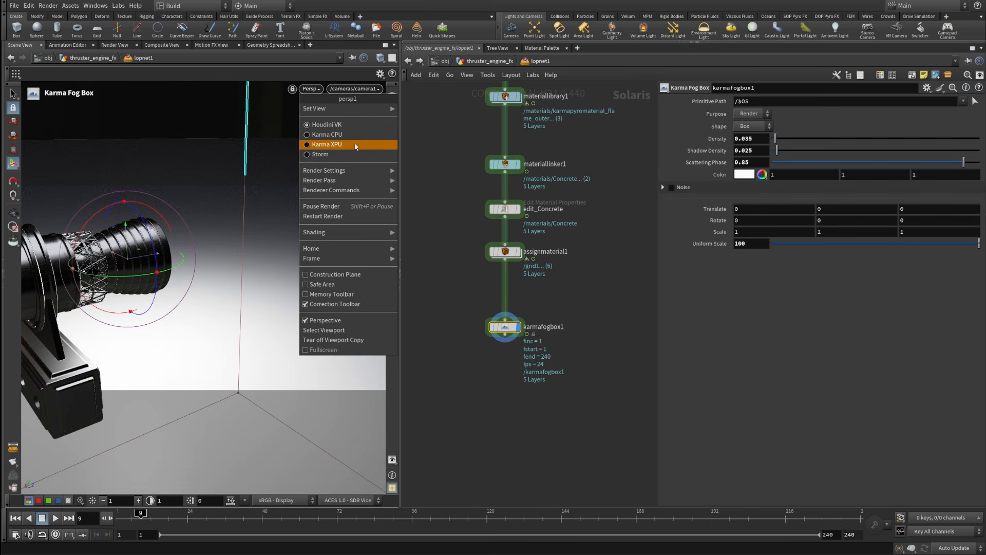
click(356, 146)
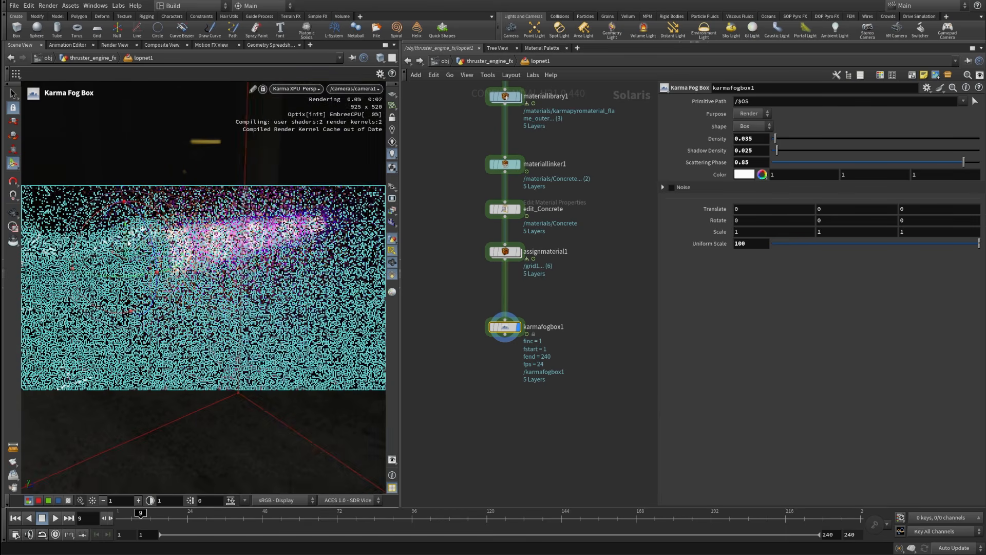
click(393, 276)
click(480, 446)
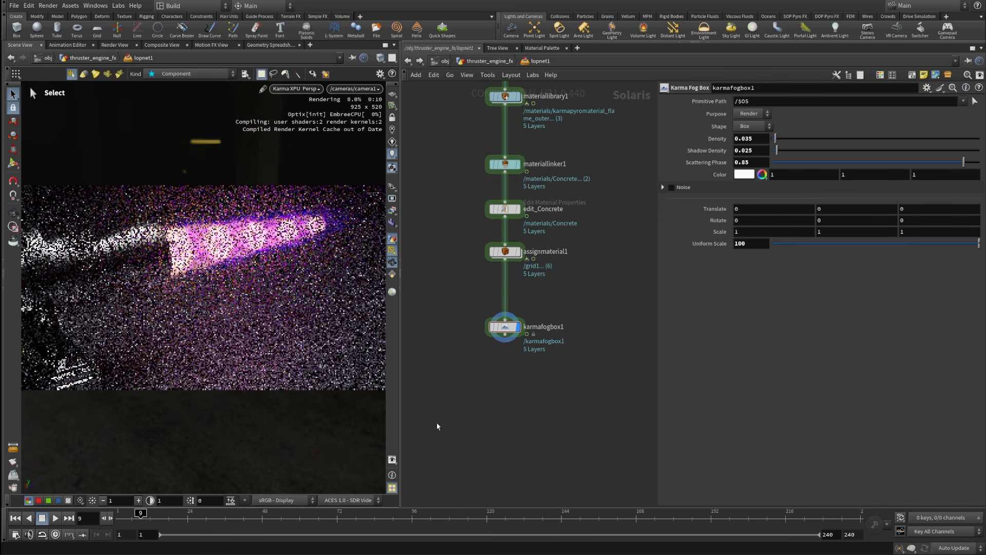
Widen the viewport and shrink the parameter pane to inspect the fog render at a larger size.
drag(402, 429, 483, 429)
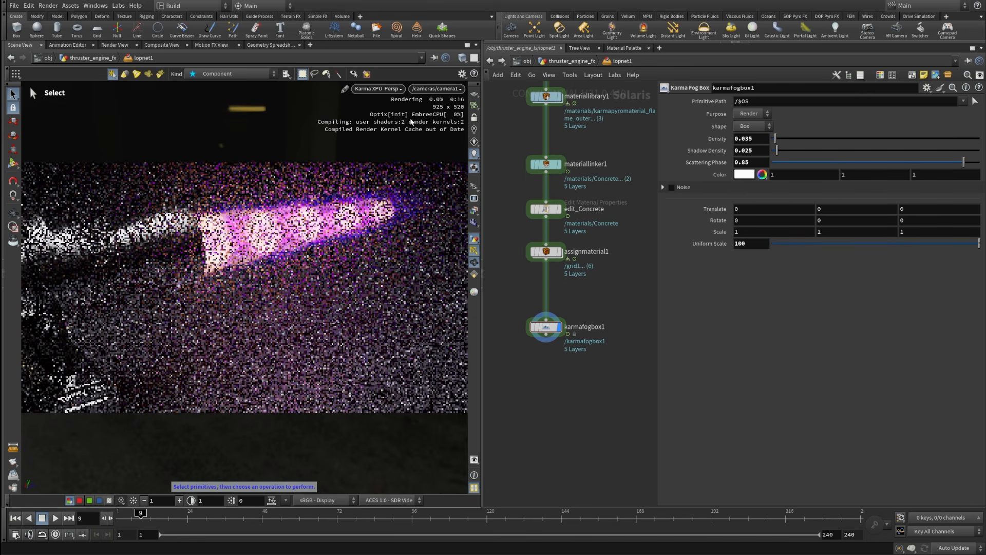
drag(658, 426, 744, 425)
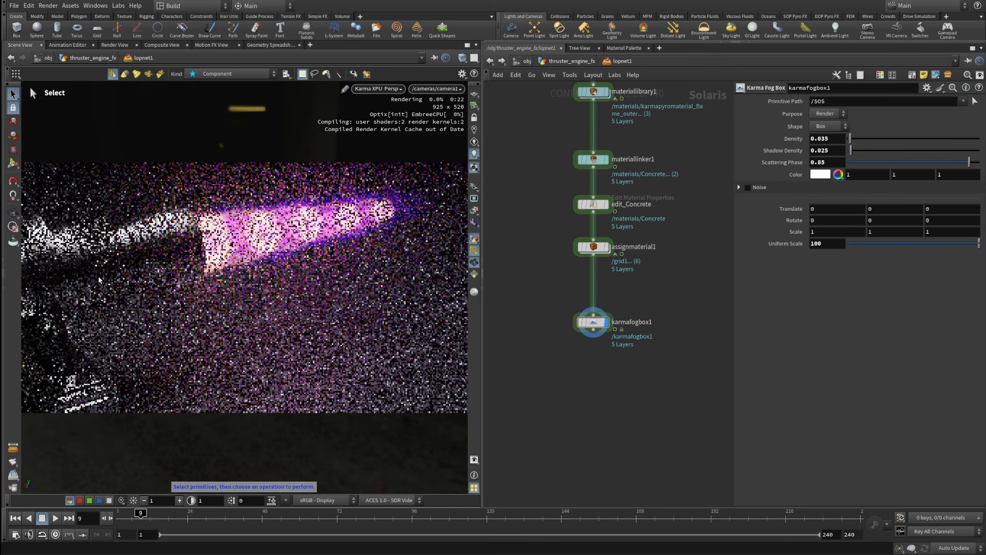
middle_drag(599, 427, 586, 405)
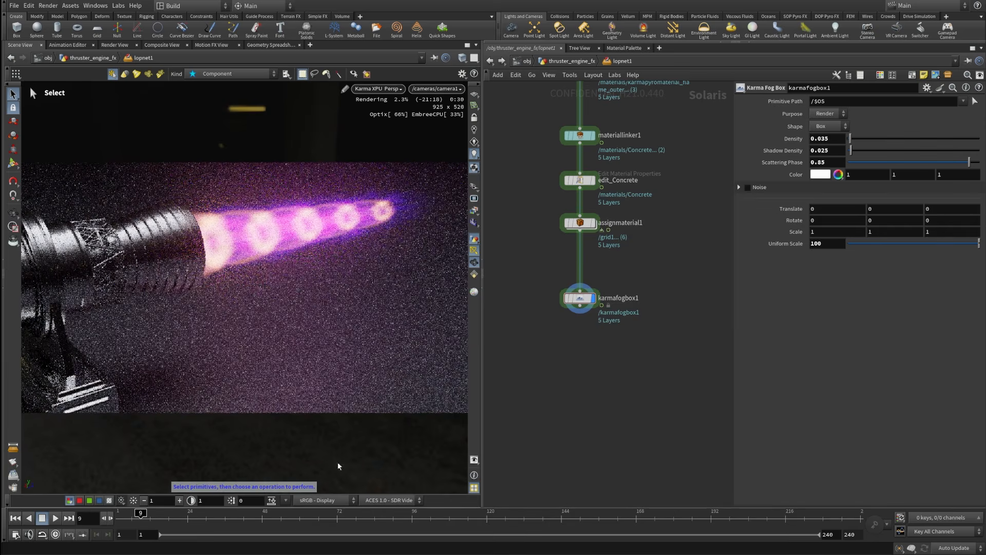
middle_drag(673, 419, 662, 434)
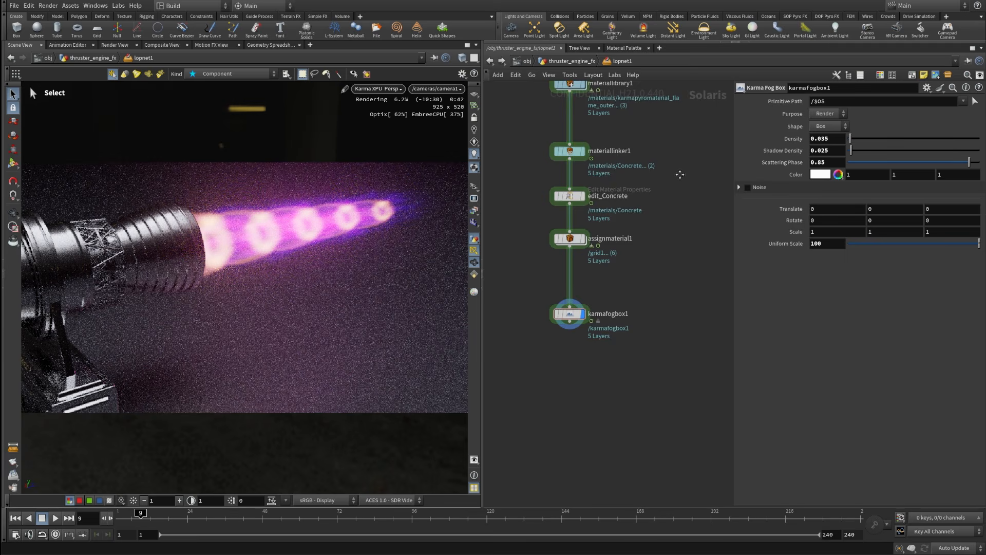
Reduce the intensity of domelight1 to 0.1.
key(h)
scroll(619, 139, up, 3)
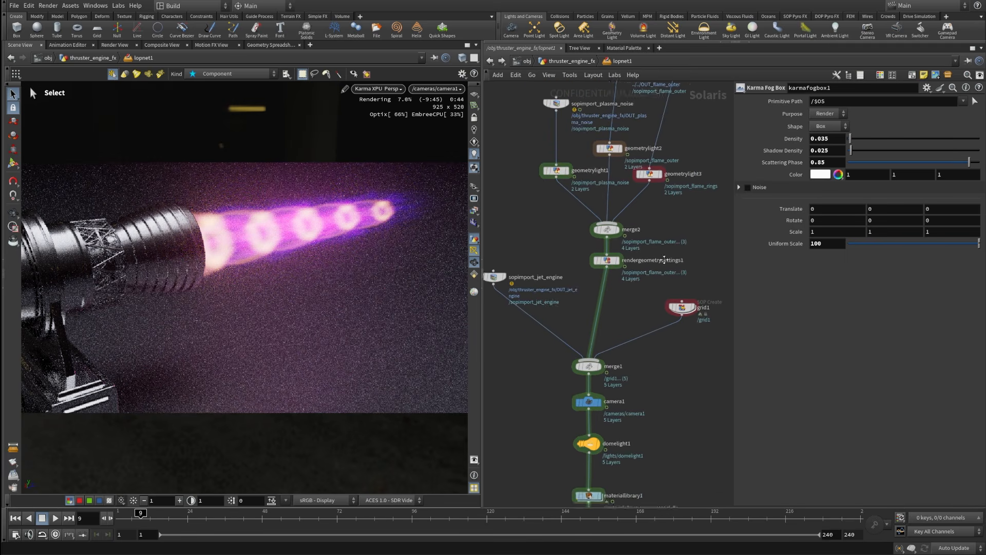
middle_drag(591, 129, 587, 158)
middle_drag(670, 399, 673, 237)
drag(528, 284, 635, 336)
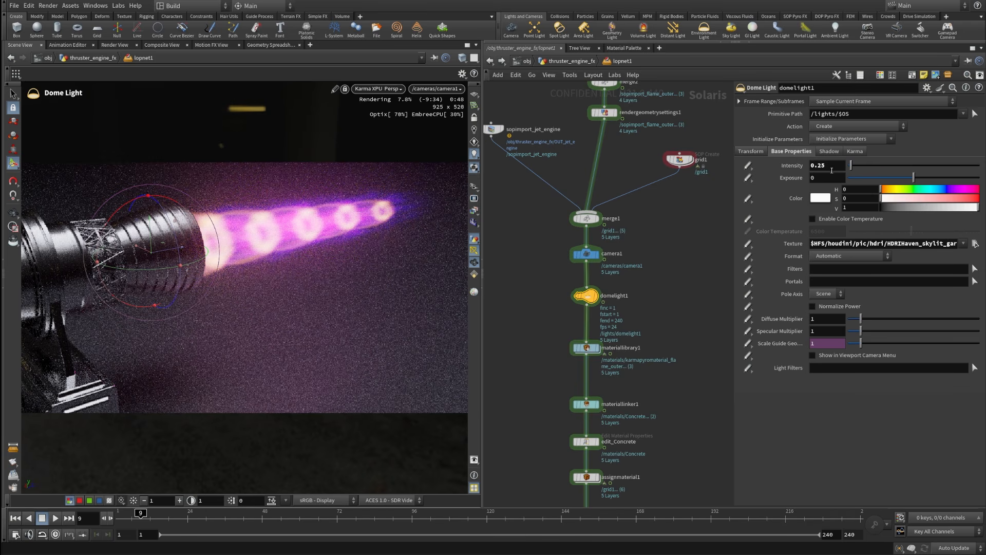
drag(828, 172, 815, 171)
text(1)
key(Return)
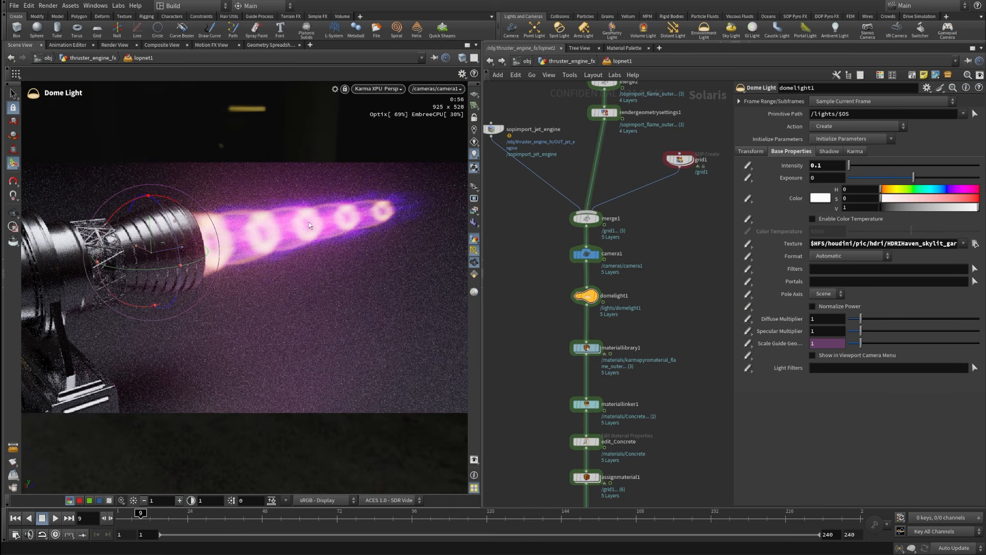
Add a Karma Render Settings node below karmafogbox1 and connect it to the fog box's output.
middle_drag(682, 446, 660, 215)
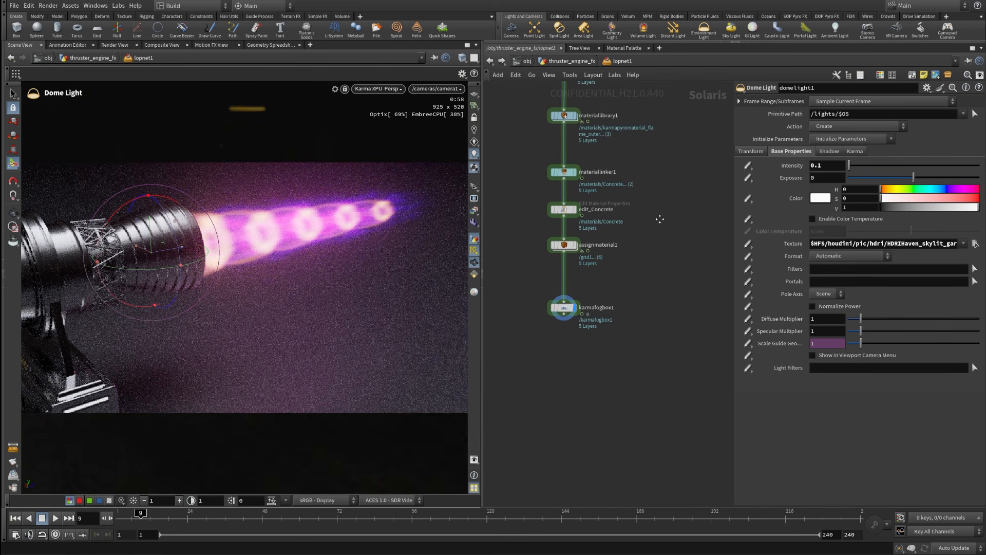
click(564, 308)
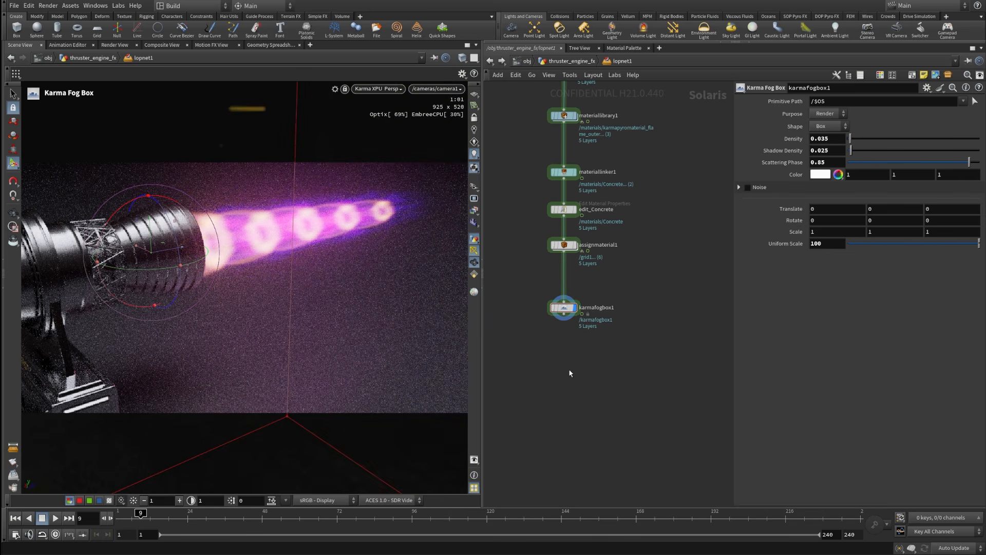
key(Tab)
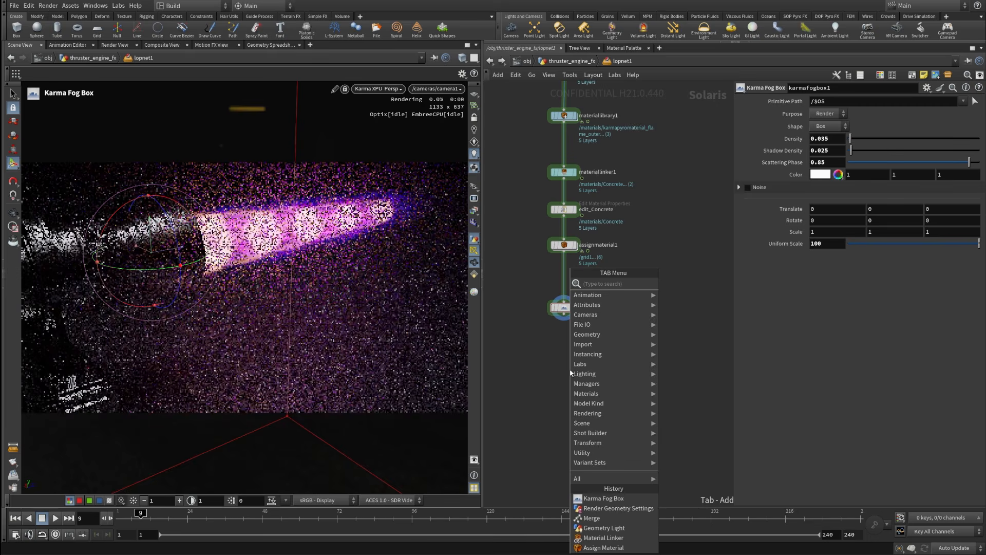
text(karmar)
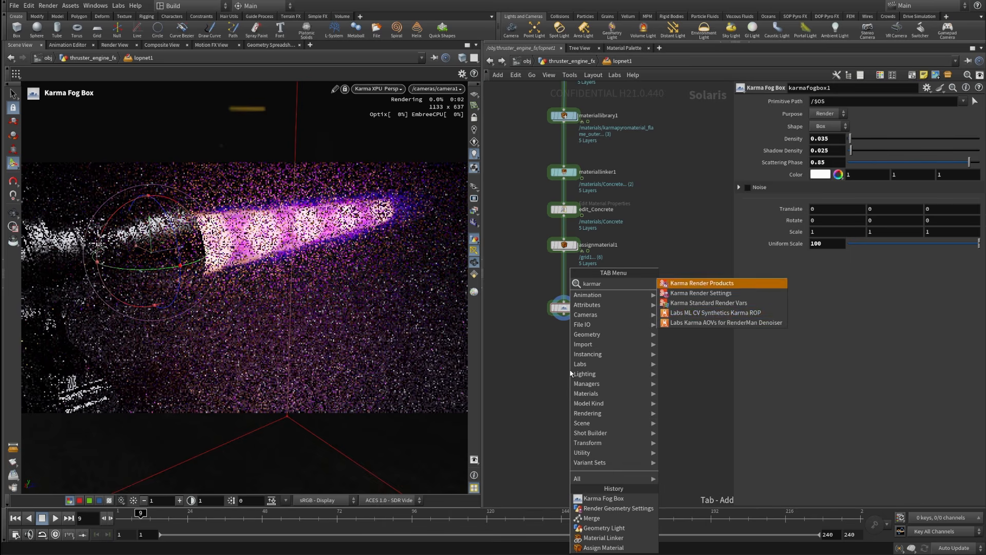
click(709, 293)
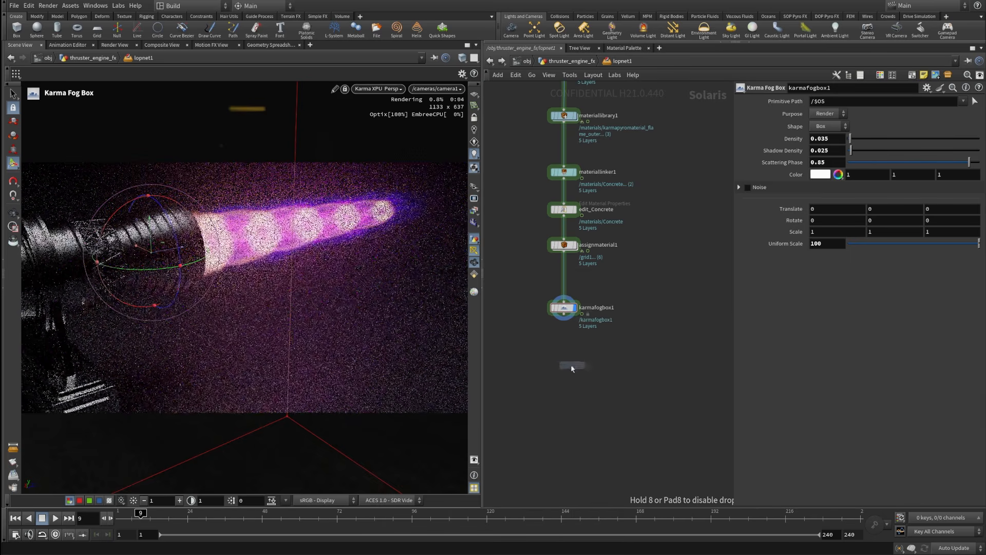
click(565, 369)
scroll(566, 369, up, 2)
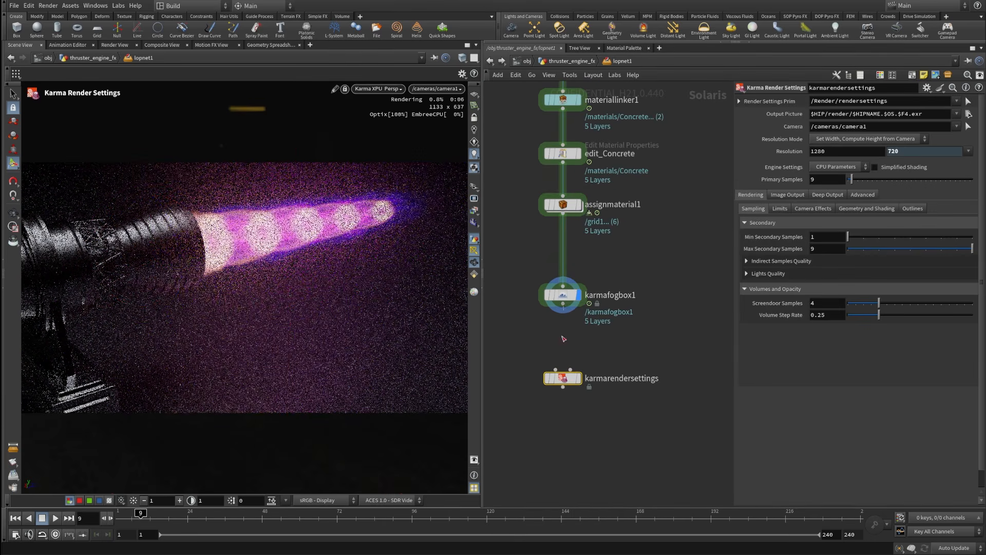
Switch the render settings' engine to XPU Parameters, choose the NVIDIA OptiX Denoiser, and display the karmarendersettings node.
click(834, 166)
click(825, 196)
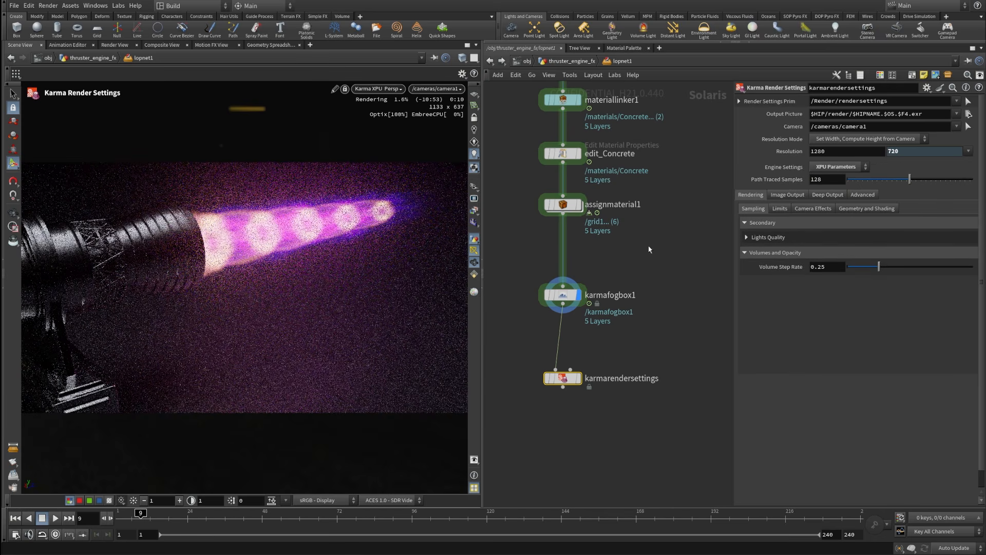
click(788, 196)
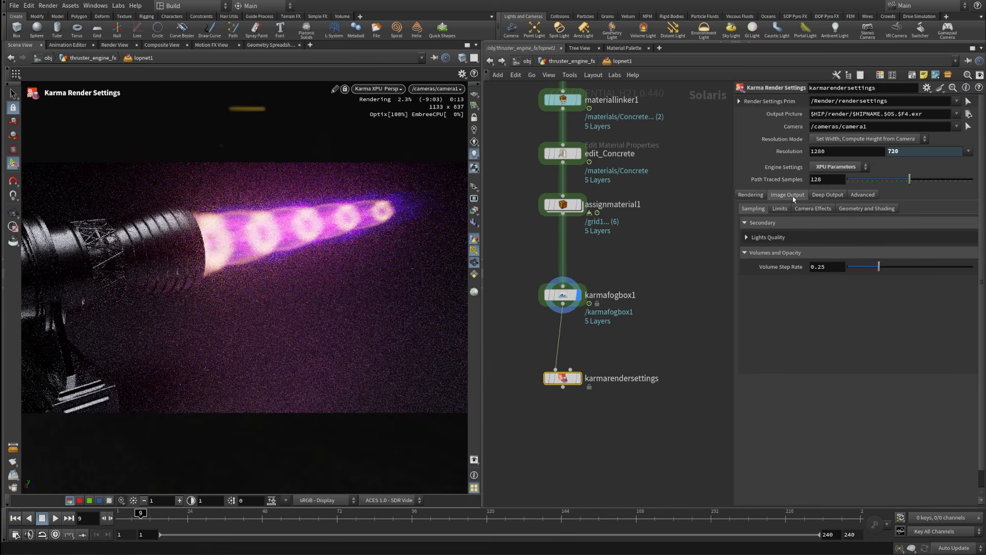
click(849, 209)
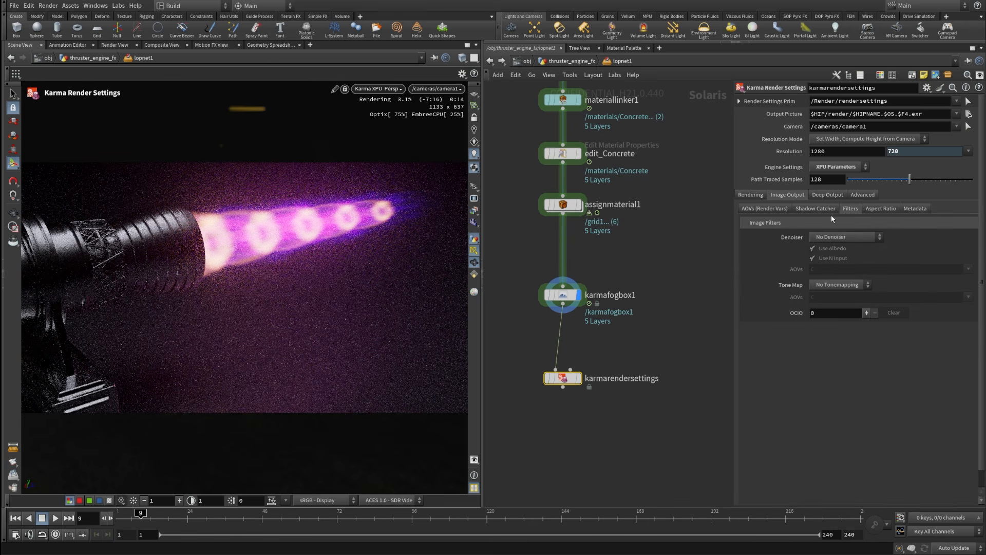
click(843, 237)
click(840, 257)
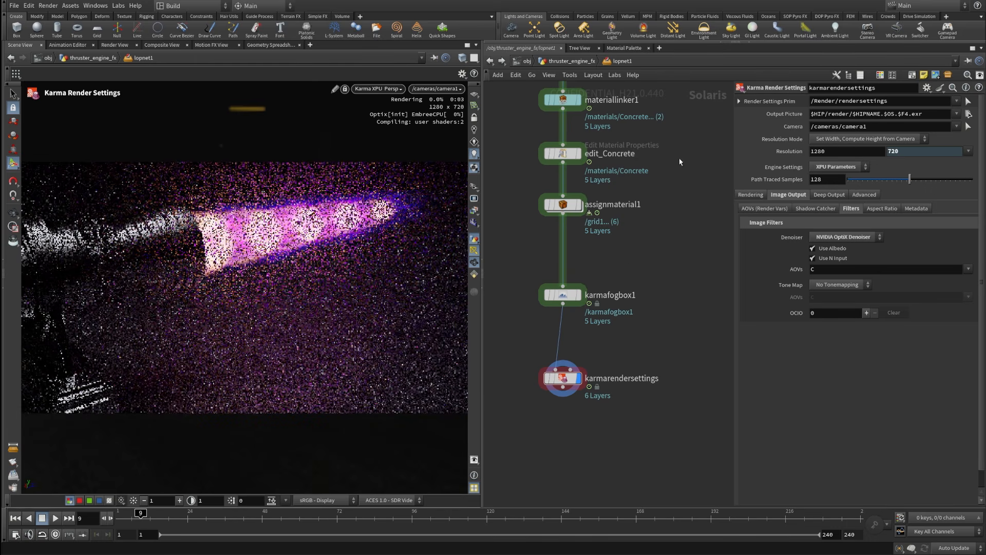
Review the whole node network, from the flame imports and geometry lights to the render settings, alongside the denoised render.
middle_drag(677, 251, 659, 314)
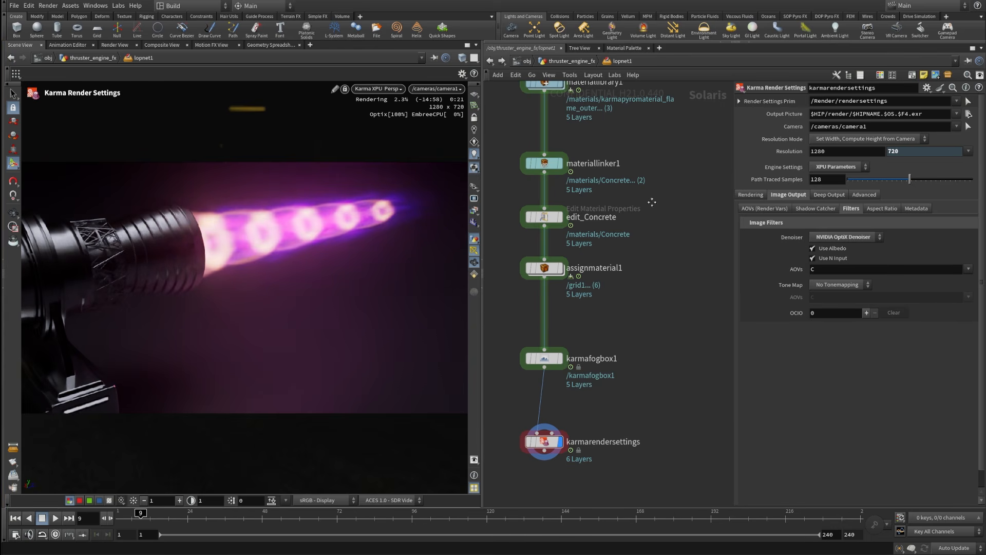
key(h)
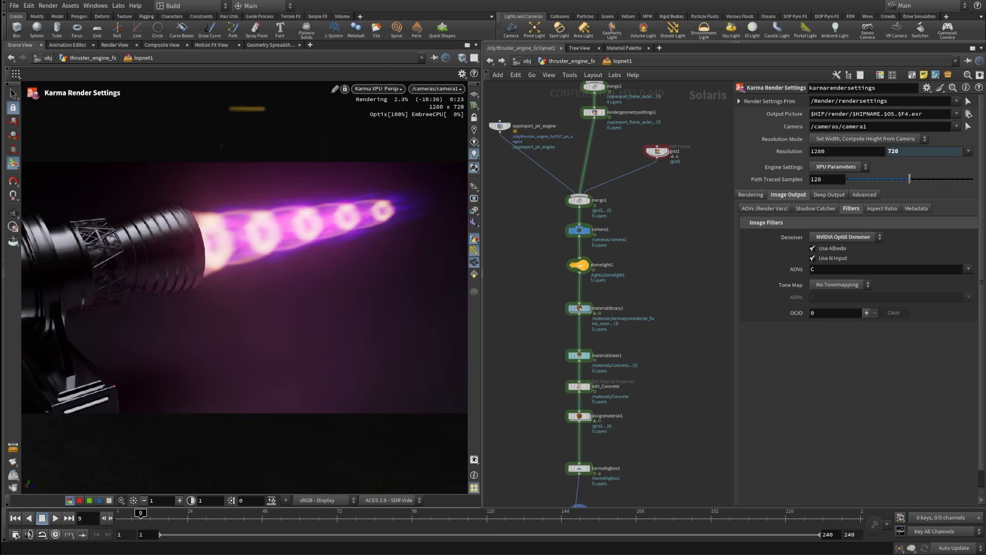
scroll(623, 243, down, 3)
scroll(622, 178, up, 3)
middle_drag(650, 148, 652, 316)
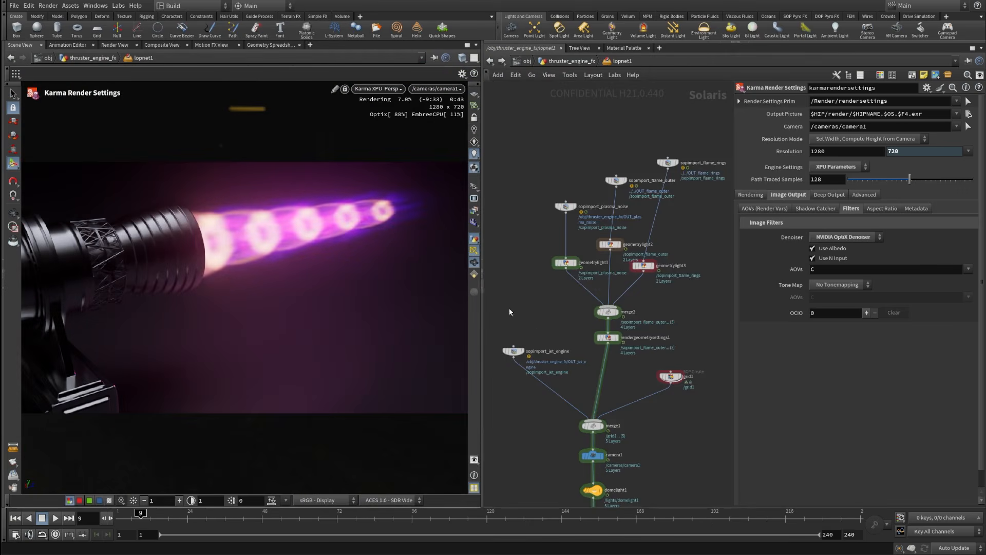
middle_drag(538, 403, 516, 353)
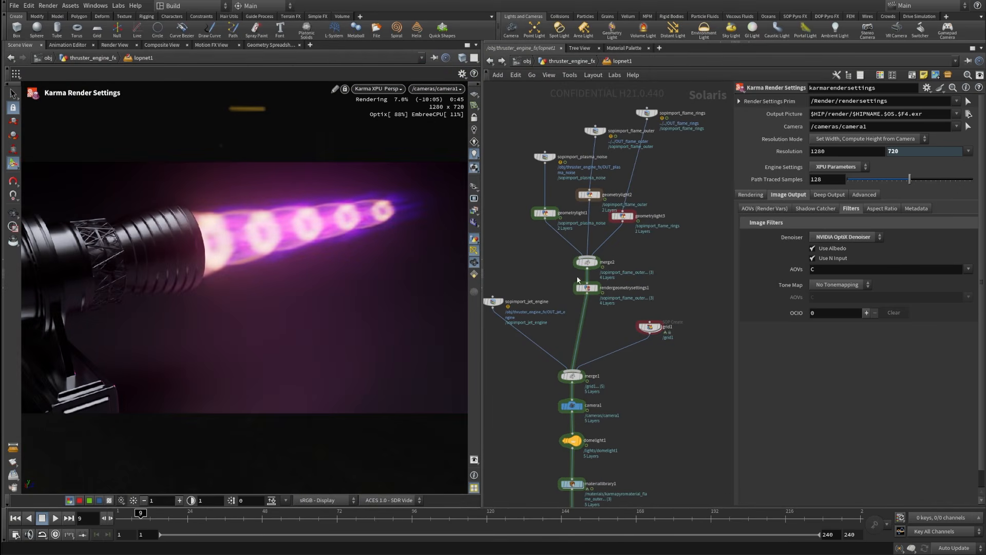
middle_drag(515, 246, 537, 313)
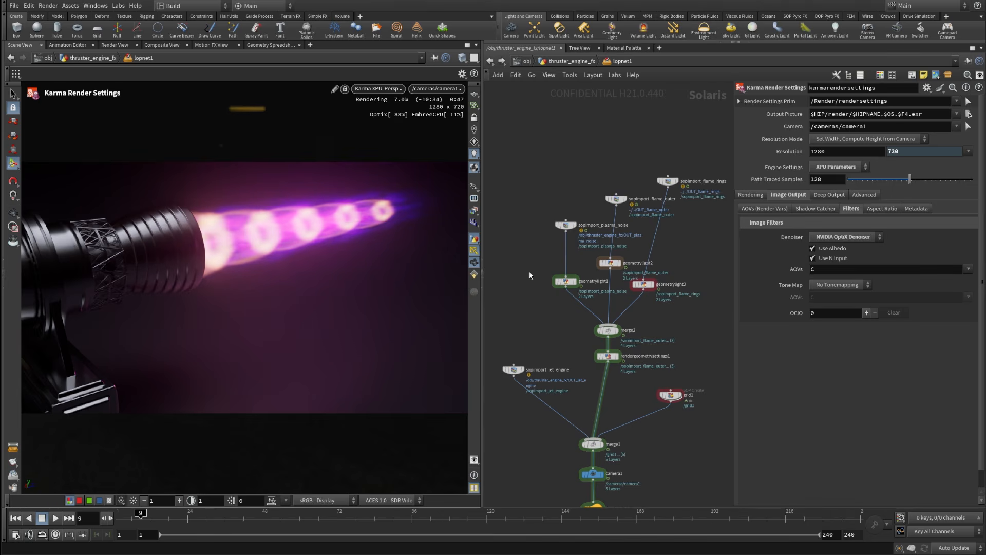
Switch the viewport renderer from Karma XPU to Houdini VK.
scroll(627, 243, up, 4)
click(379, 89)
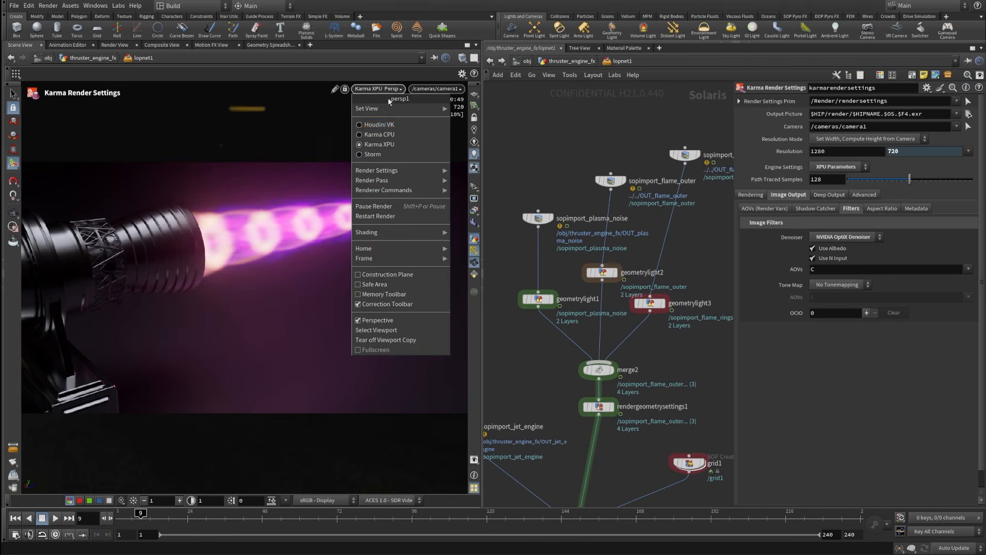
click(380, 125)
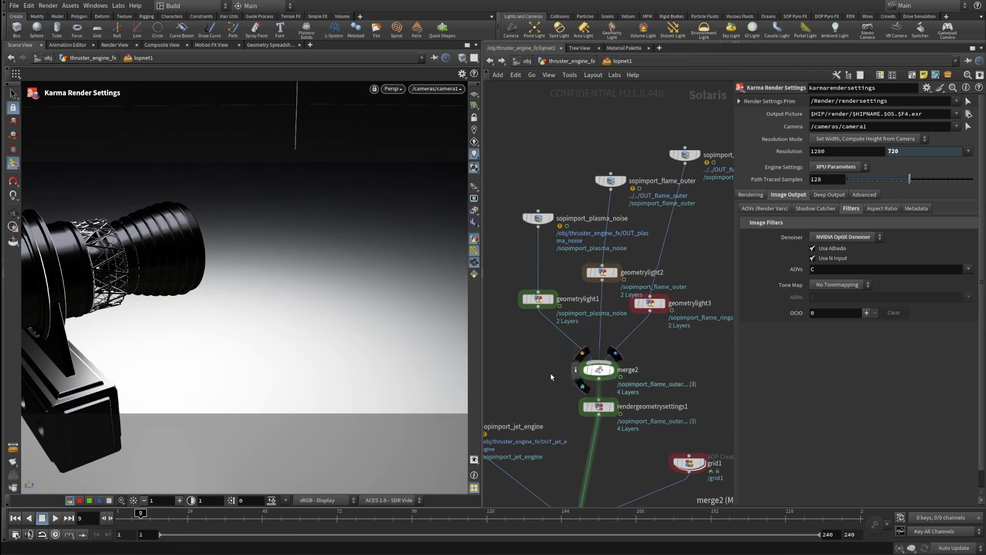
Go from the sopimport_plasma_noise node to its source geometry, OUT_plasma_noise, inside thruster_engine_fx.
middle_drag(583, 364, 619, 399)
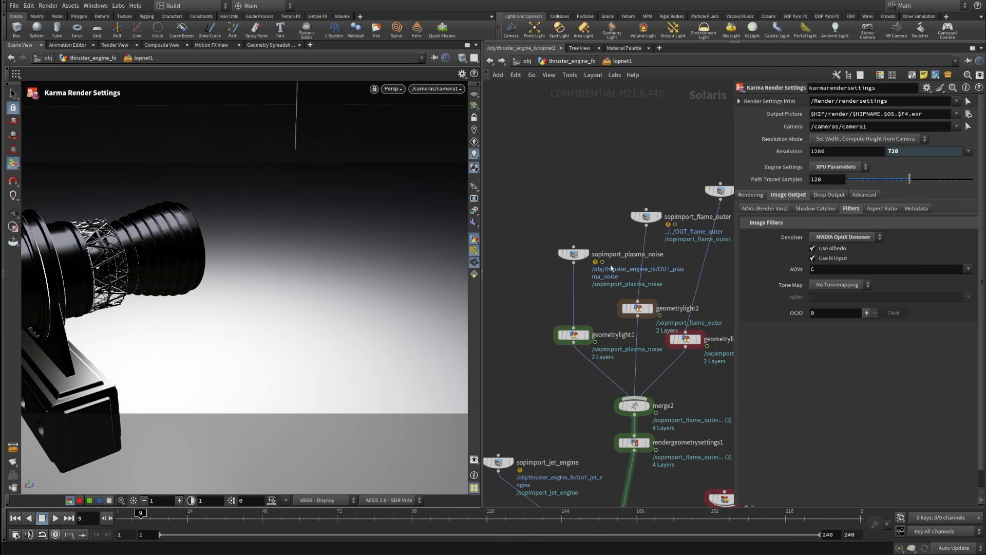
scroll(587, 268, down, 3)
middle_drag(591, 278, 550, 221)
scroll(548, 215, up, 3)
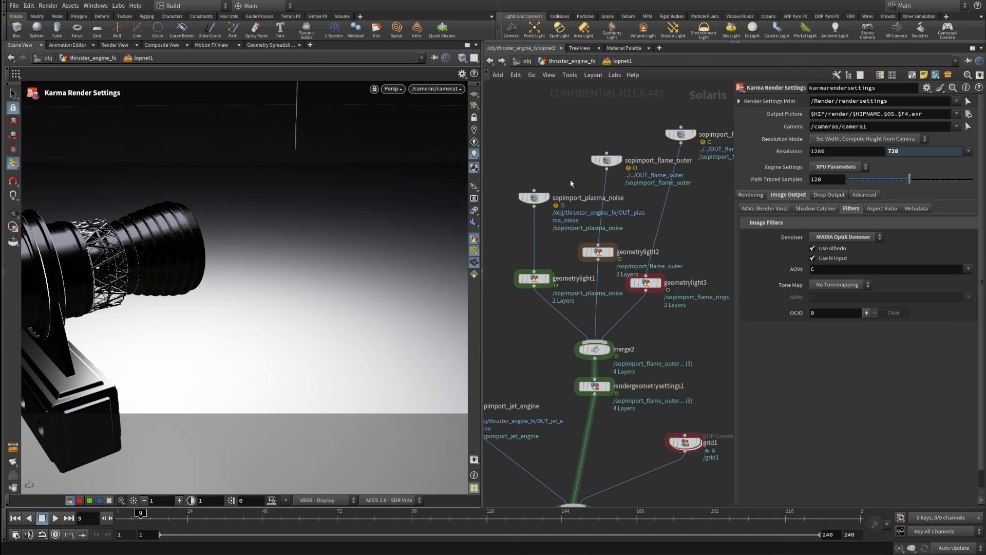
click(534, 197)
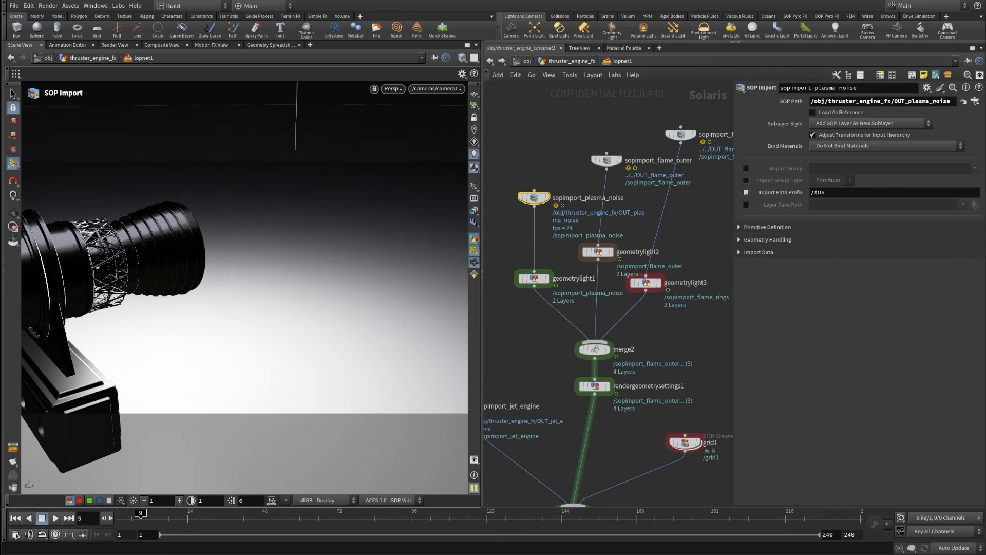
click(964, 101)
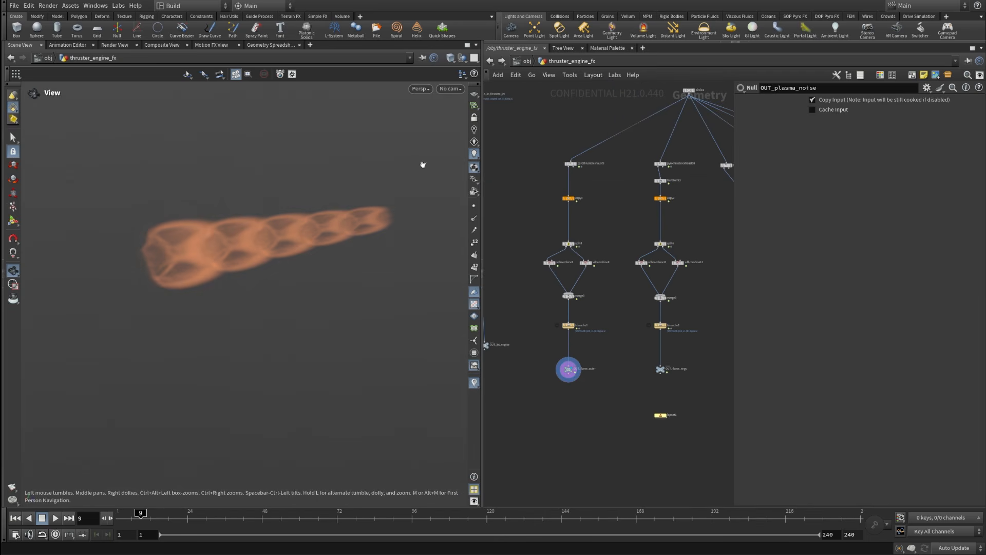
Insert a Volume Adjust Fog node between filecache1 and OUT_flame_outer and display it.
scroll(526, 346, up, 3)
drag(549, 324, 654, 291)
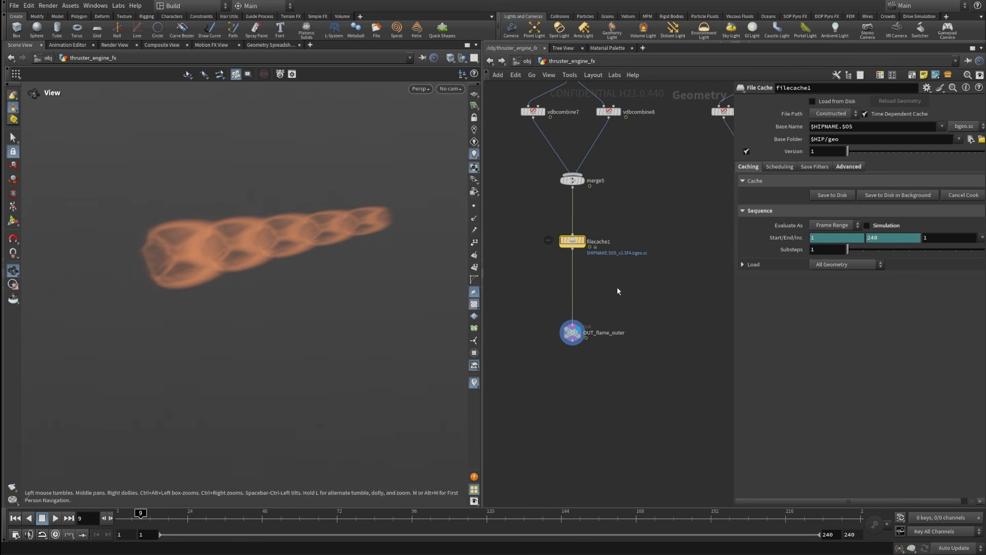
key(Tab)
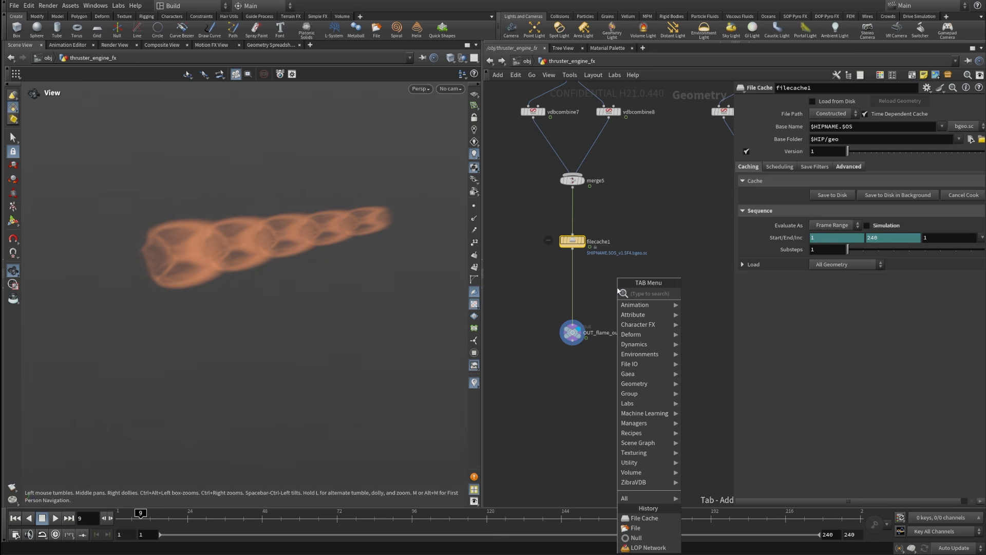
text(vol)
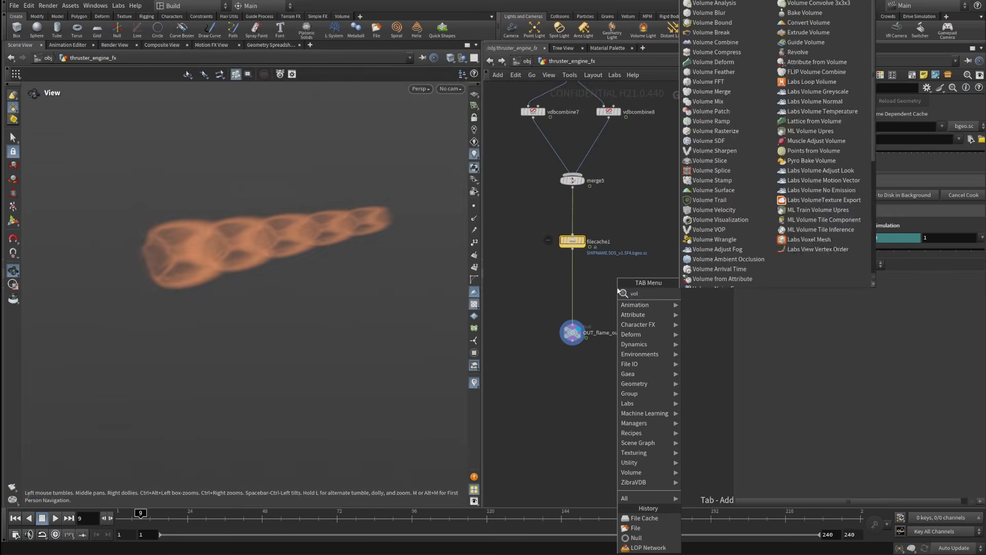
text(umeadj)
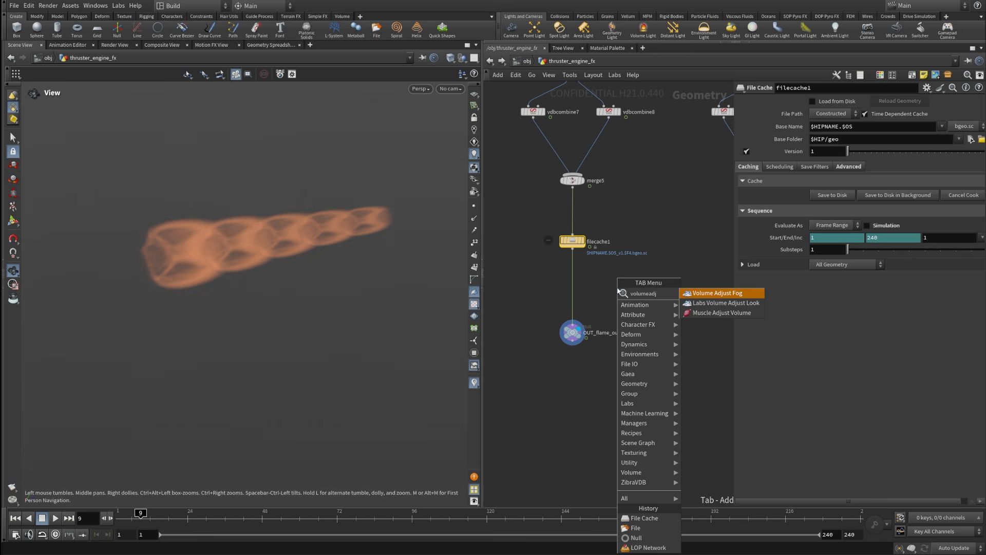
text(f)
key(Return)
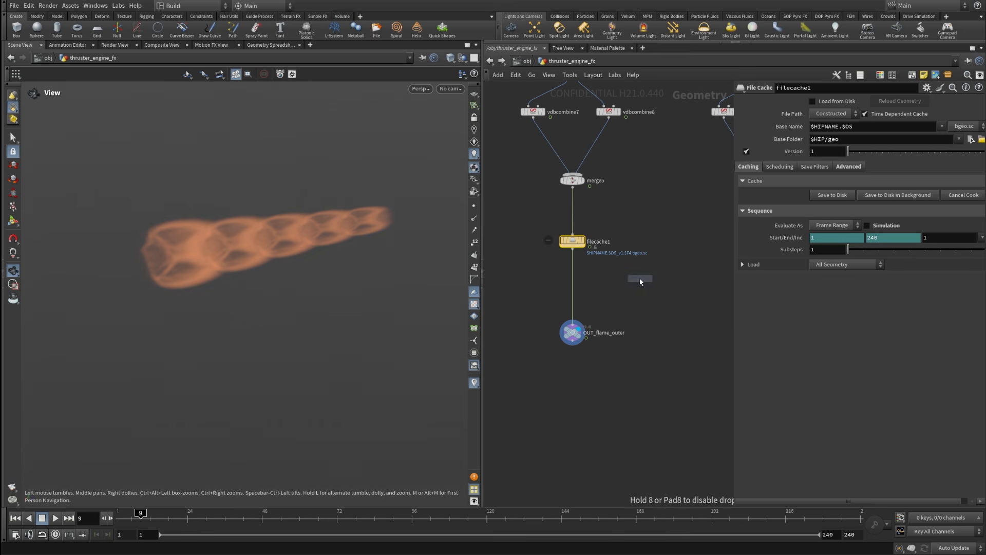
click(630, 278)
scroll(621, 287, up, 3)
drag(624, 275, 538, 278)
click(555, 275)
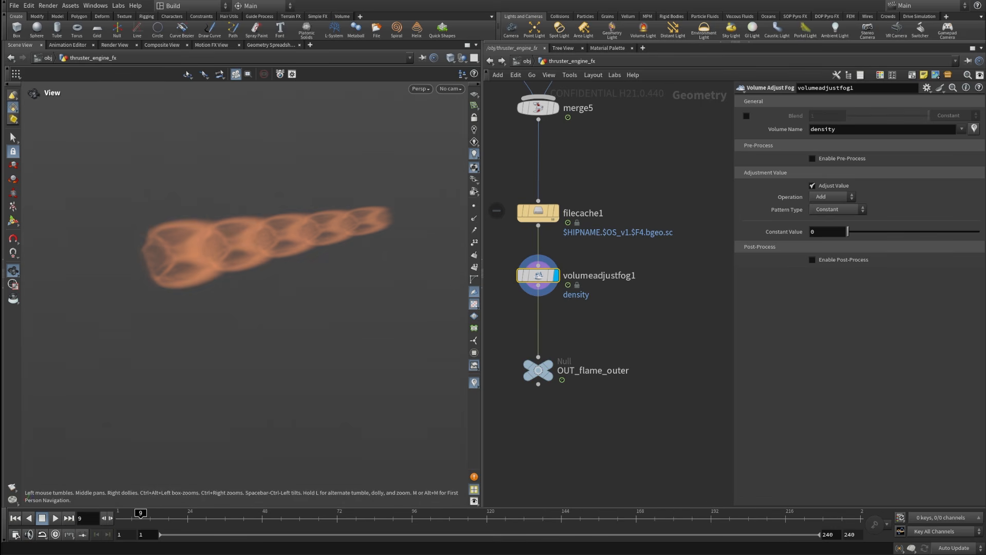
Set volumeadjustfog1 to Multiply with a Bounding Box pattern along Z and compute its range.
click(828, 196)
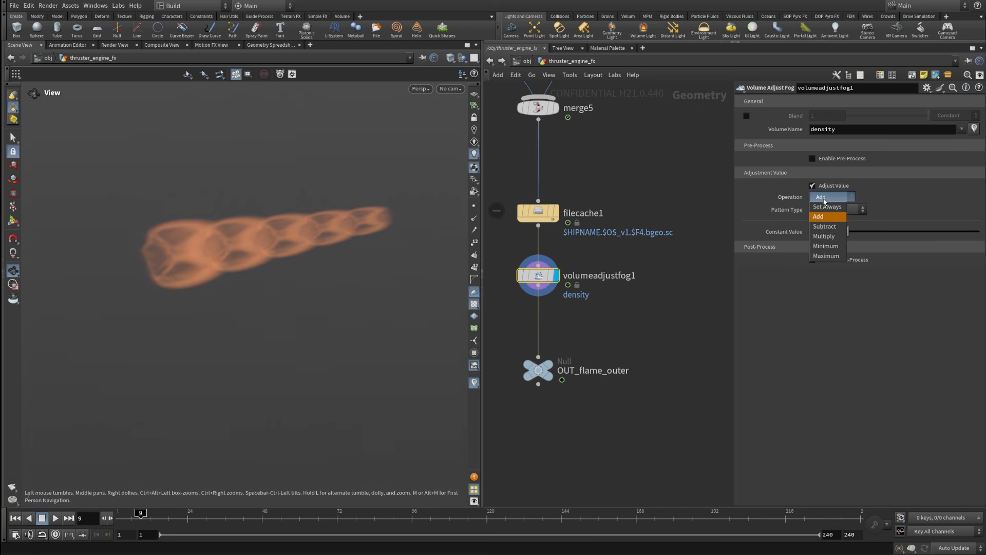
click(829, 231)
click(837, 211)
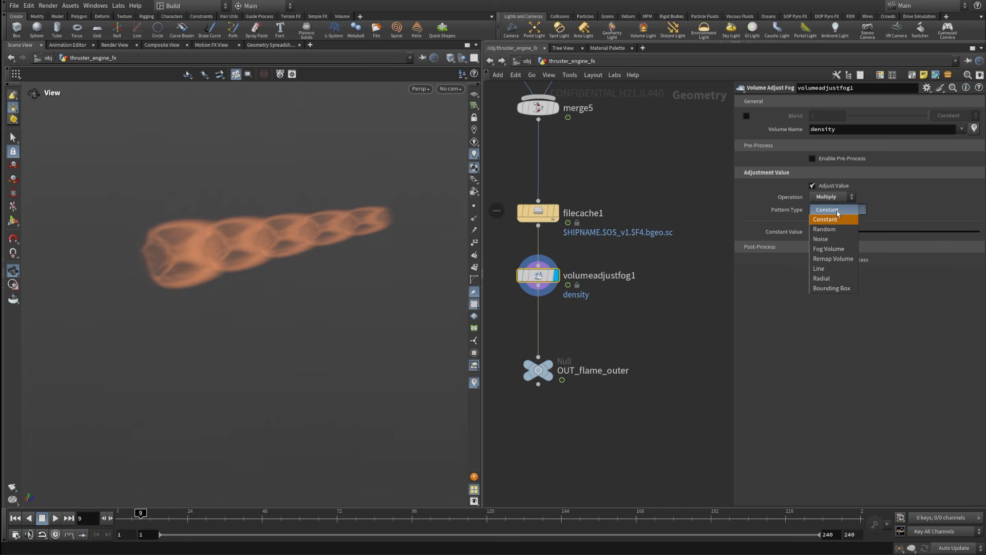
click(825, 289)
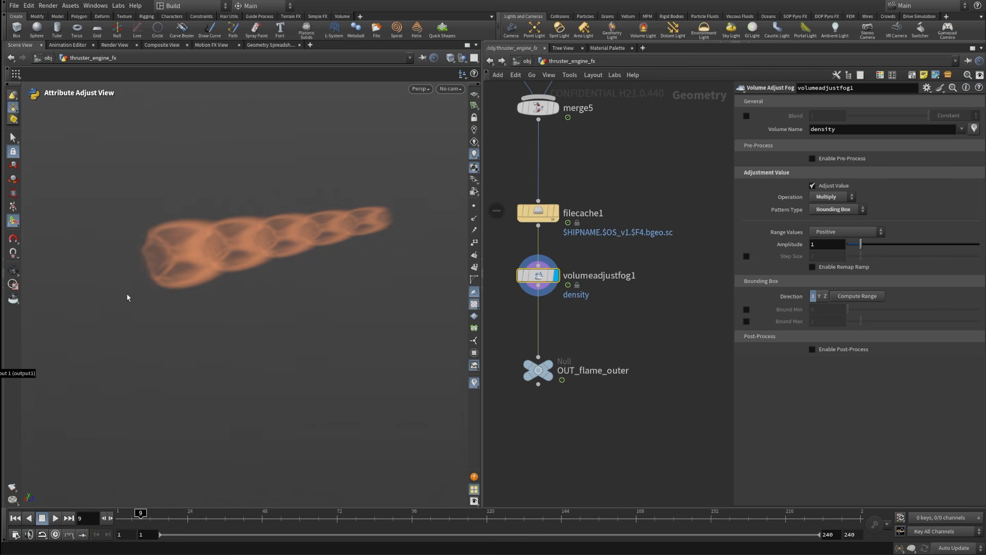
click(825, 296)
click(858, 296)
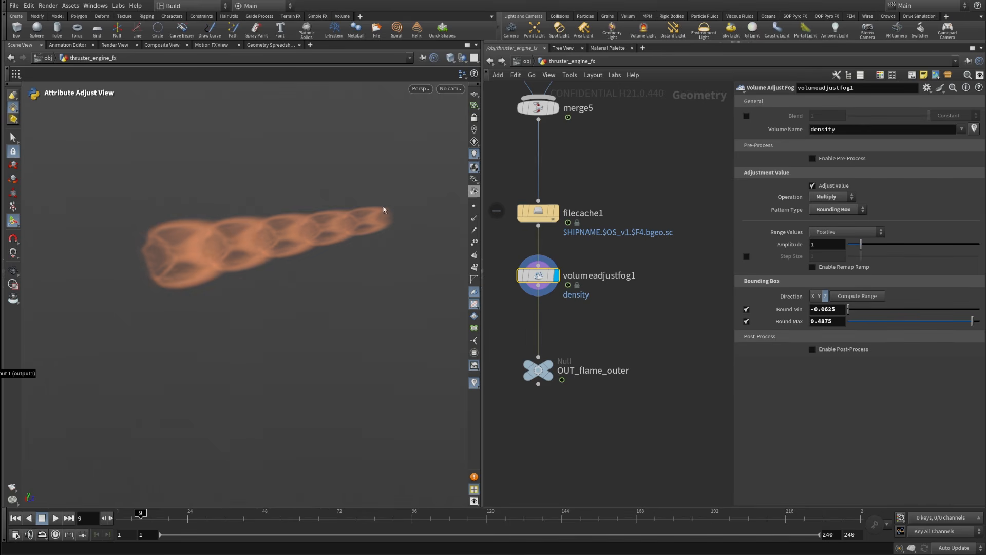
Make volumeadjustfog1 act on the temperature volume and inspect the flame from another angle.
click(962, 129)
click(947, 150)
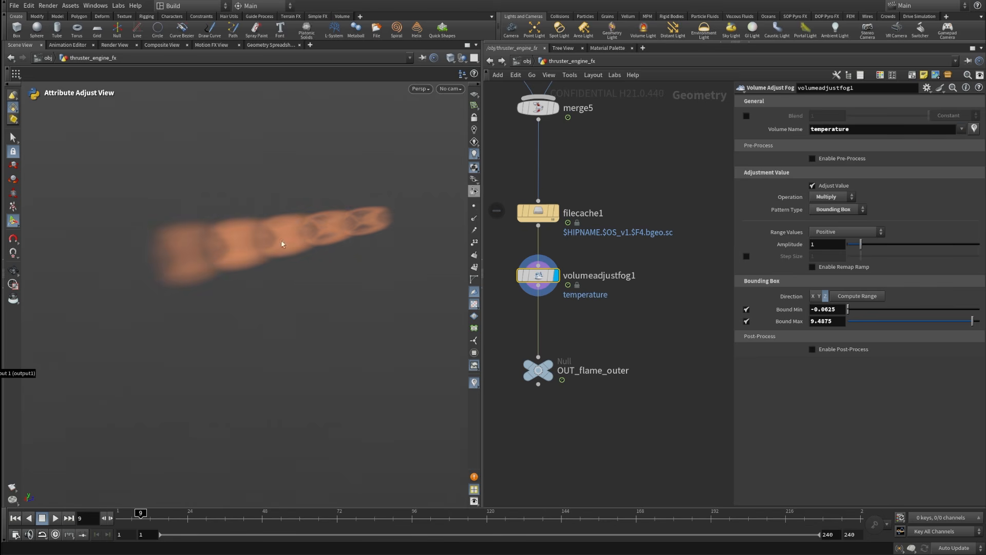
drag(354, 233, 218, 242)
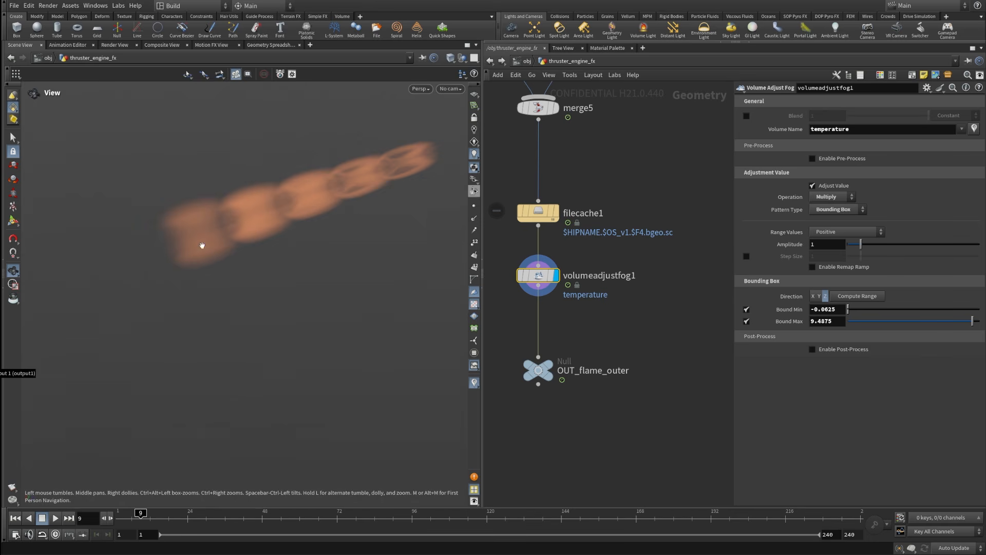
Reverse the falloff of volumeadjustfog1 by setting Bound Min to 10 and Bound Max to 0.
click(837, 309)
text(10)
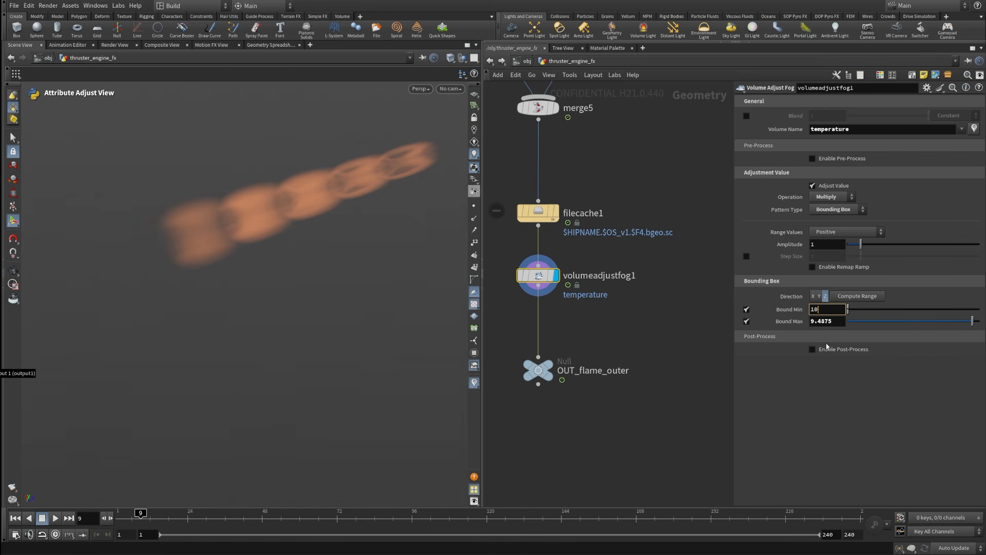
key(Return)
click(834, 321)
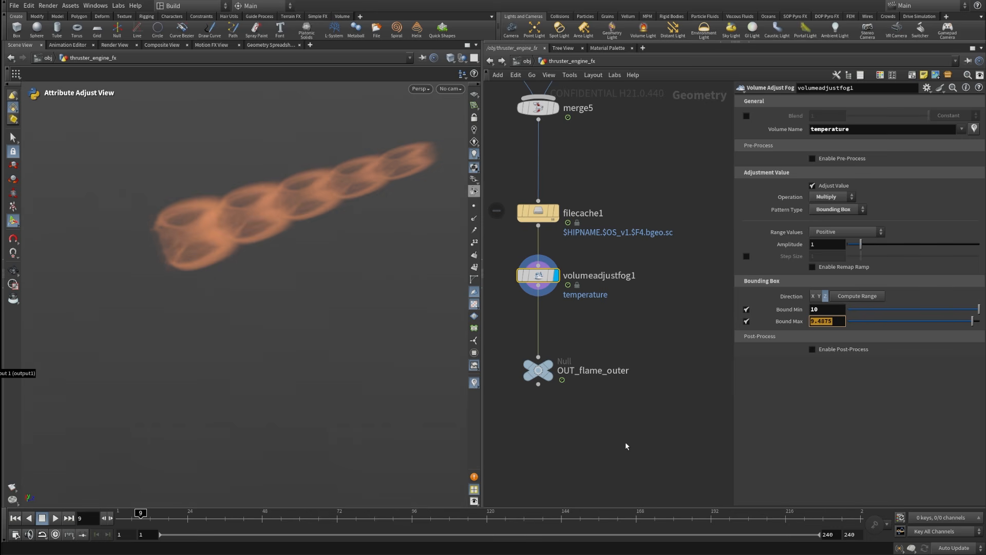
text(0)
key(Return)
alt+middle_drag(405, 242, 360, 344)
alt+drag(359, 343, 335, 260)
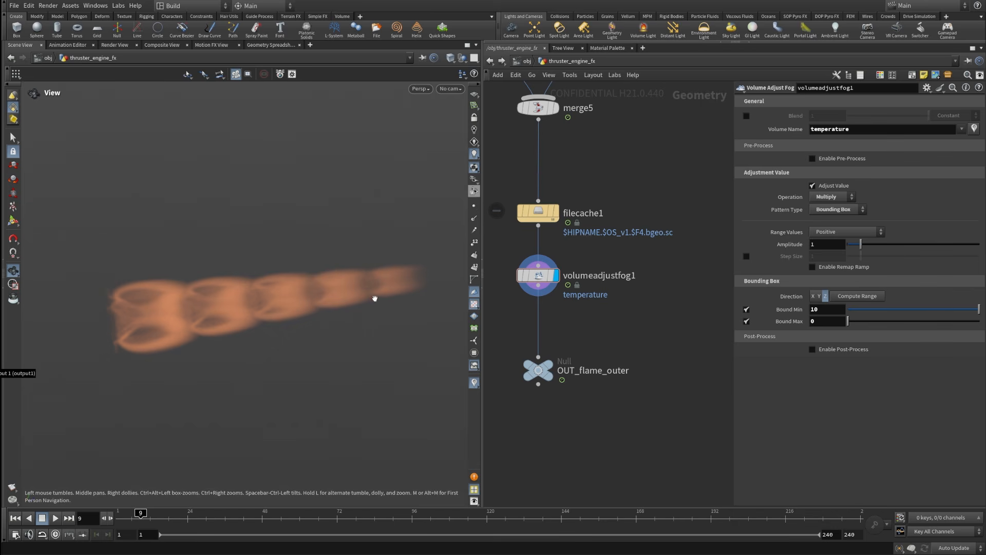
Duplicate volumeadjustfog1 into the flame rings branch between filecache2 and OUT_flame_rings, and display the copy.
key(Return)
scroll(643, 339, down, 4)
middle_drag(645, 337, 592, 325)
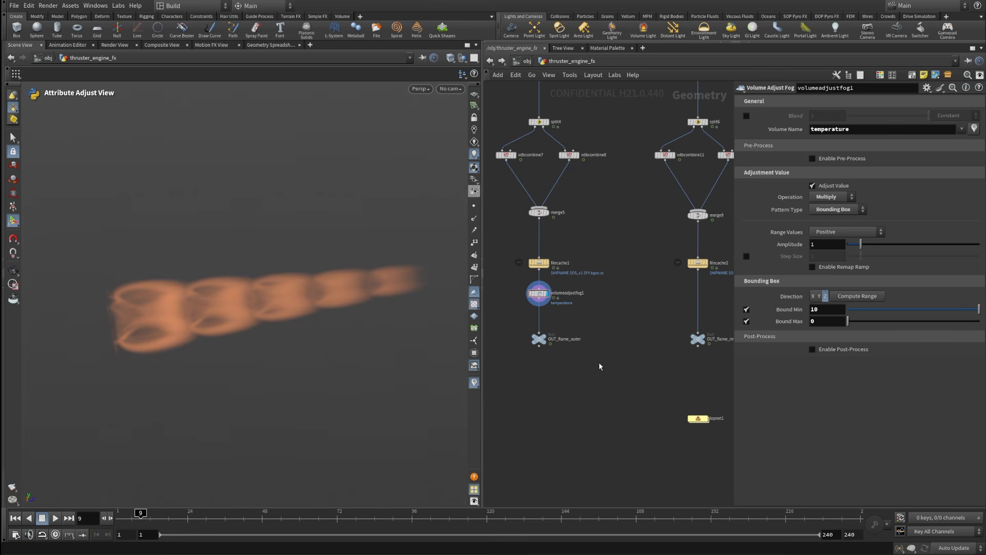
middle_drag(594, 358, 566, 411)
alt+drag(516, 348, 671, 349)
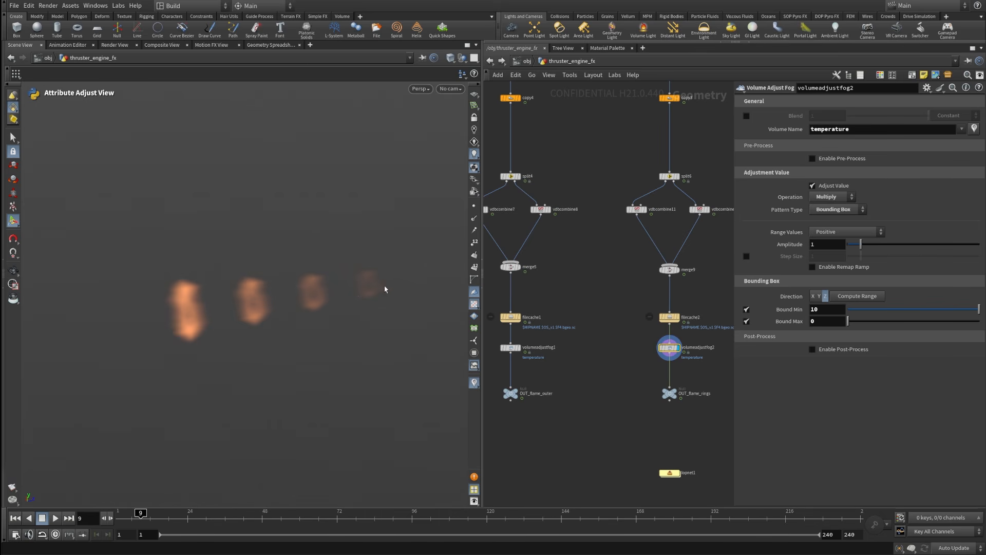
Set the Bound Min of volumeadjustfog2 to 11.5.
double_click(815, 309)
text(11.5)
key(Return)
key(Escape)
alt+middle_drag(365, 285, 263, 309)
Look over the plasma noise branch and scrub through the rendered thruster_comp sequence to study the flame.
scroll(652, 429, down, 2)
middle_drag(648, 427, 462, 382)
scroll(487, 401, up, 2)
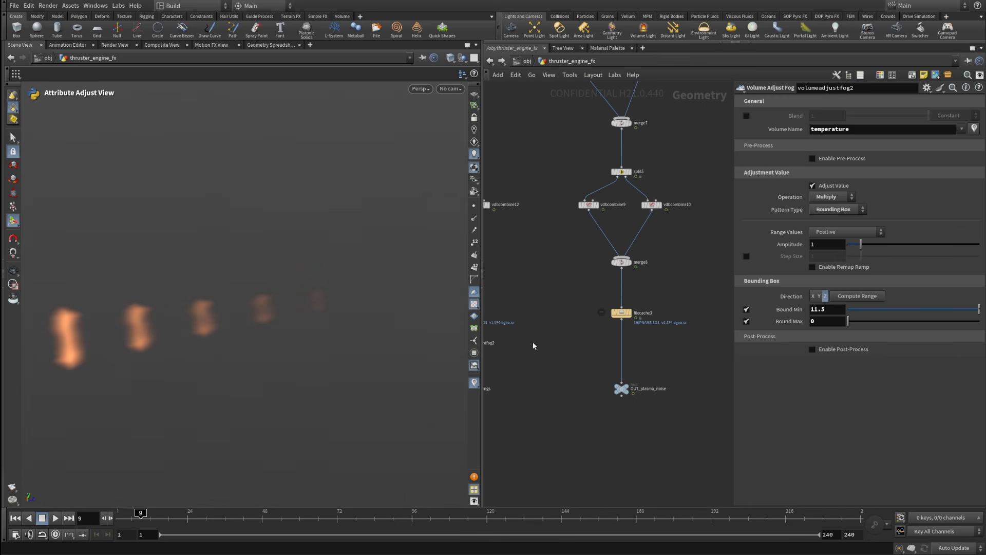
scroll(519, 344, down, 3)
middle_drag(551, 359, 760, 299)
scroll(651, 343, up, 4)
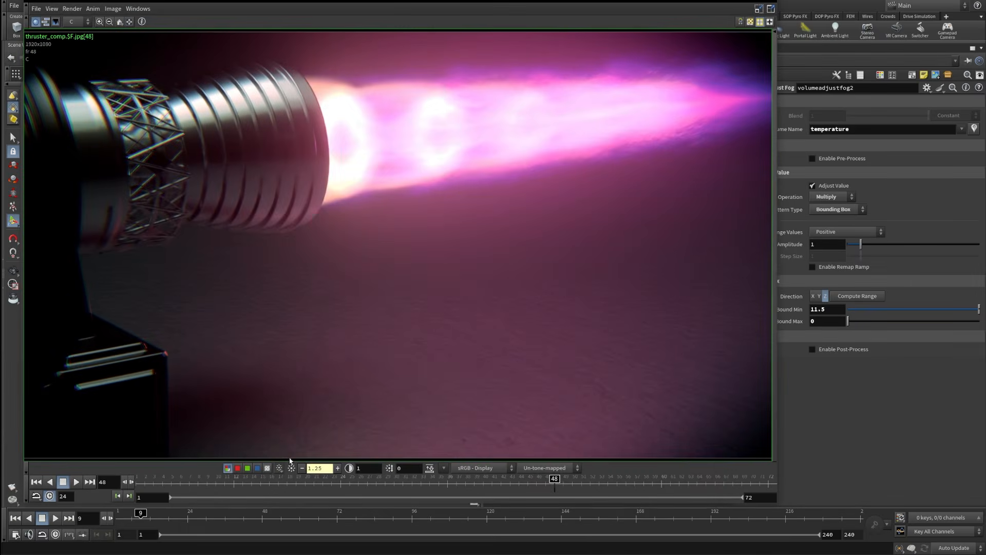
drag(267, 480, 501, 479)
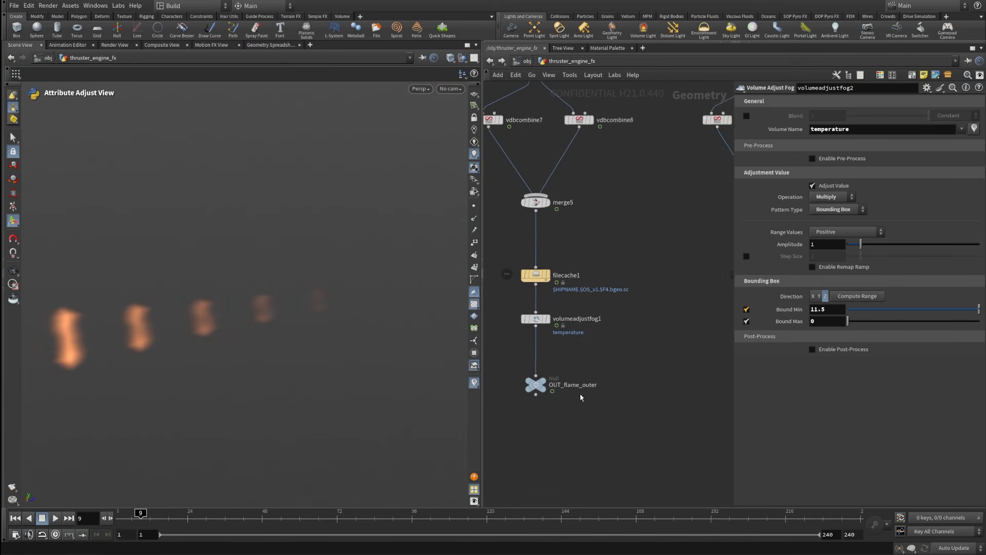
Insert a Transform node between volumeadjustfog1 and OUT_flame_outer and display it.
scroll(595, 291, down, 3)
middle_drag(595, 291, 593, 277)
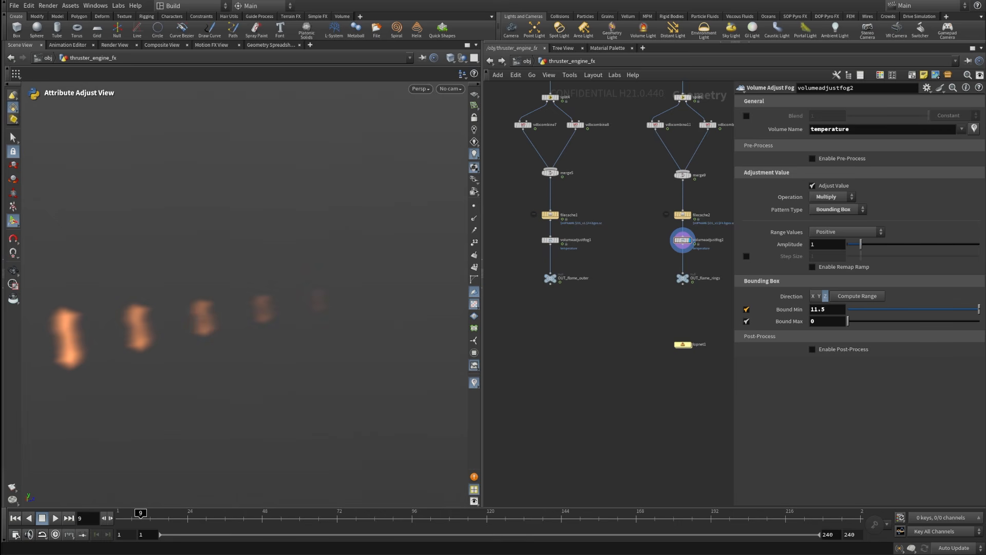
scroll(578, 264, up, 4)
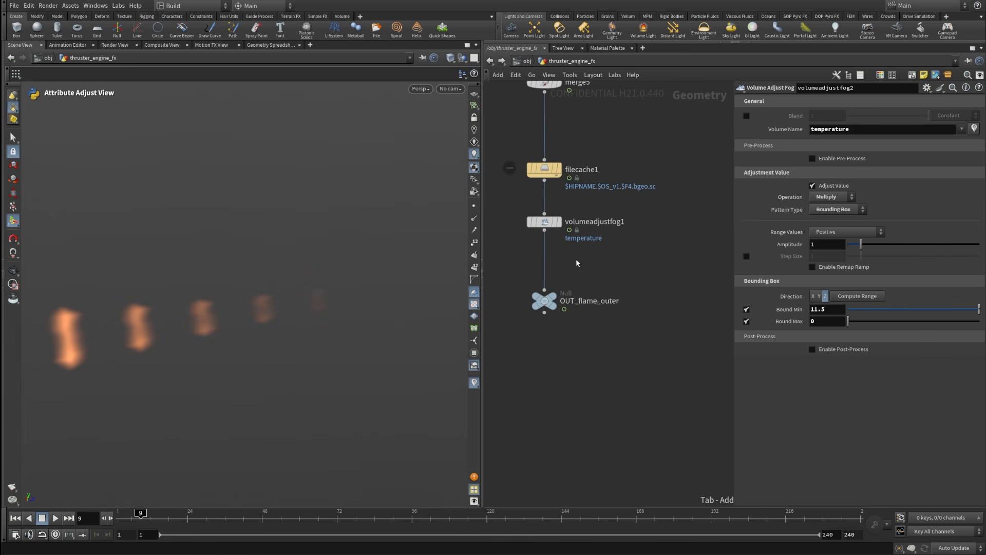
key(Tab)
text(tr)
click(672, 296)
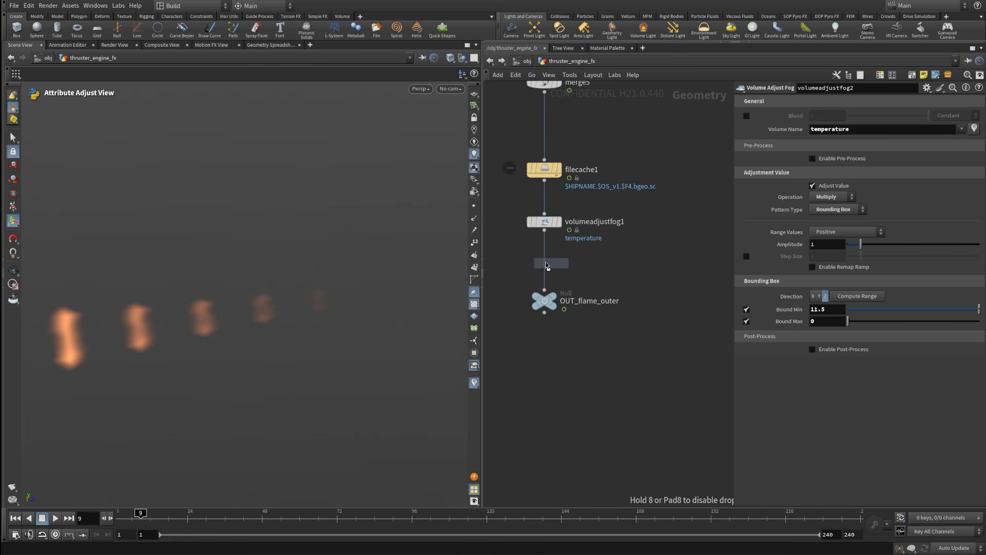
click(545, 261)
key(f)
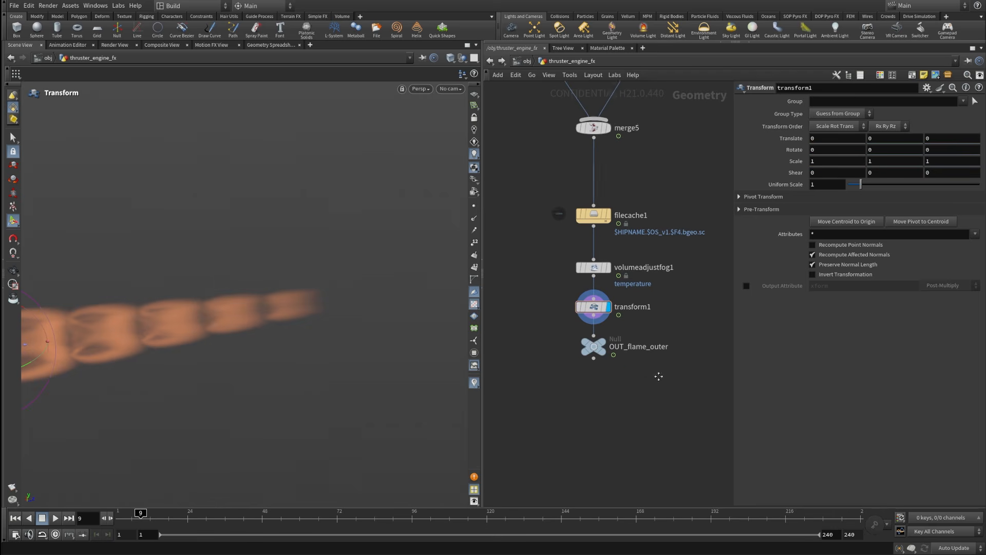
Move transform1 and OUT_flame_outer further down, and insert a Time Shift node between volumeadjustfog1 and transform1.
key(s)
alt+right_drag(188, 331, 187, 434)
drag(555, 396, 649, 294)
drag(604, 320, 603, 360)
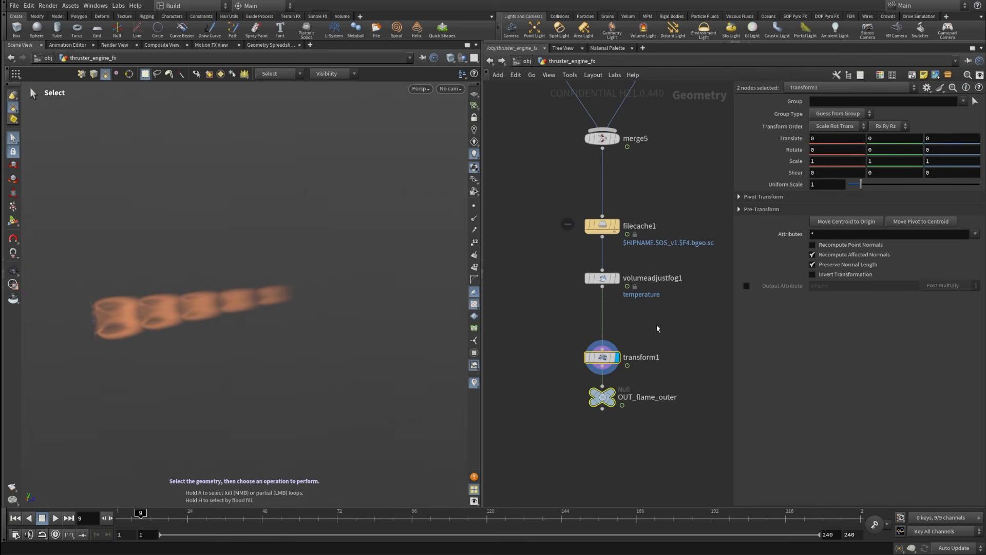
key(Tab)
text(timesh)
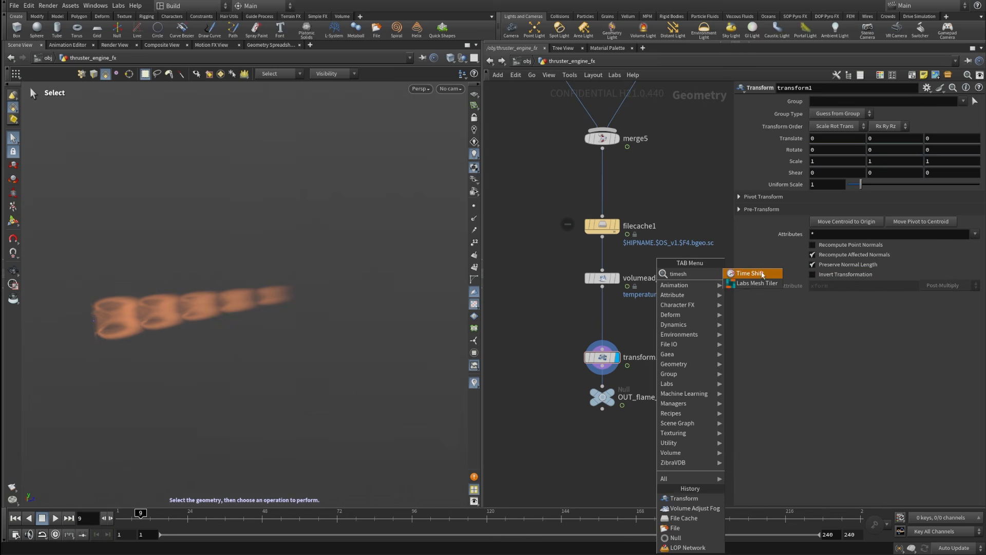
click(764, 273)
click(608, 321)
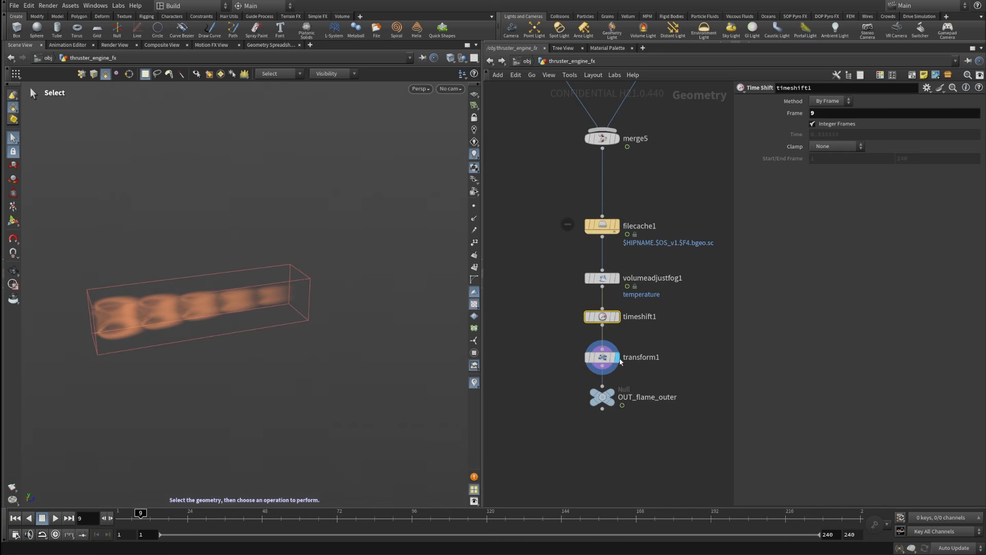
Select transform1 and show the reference grid in the viewport to judge the flame's length.
scroll(597, 361, up, 3)
click(597, 361)
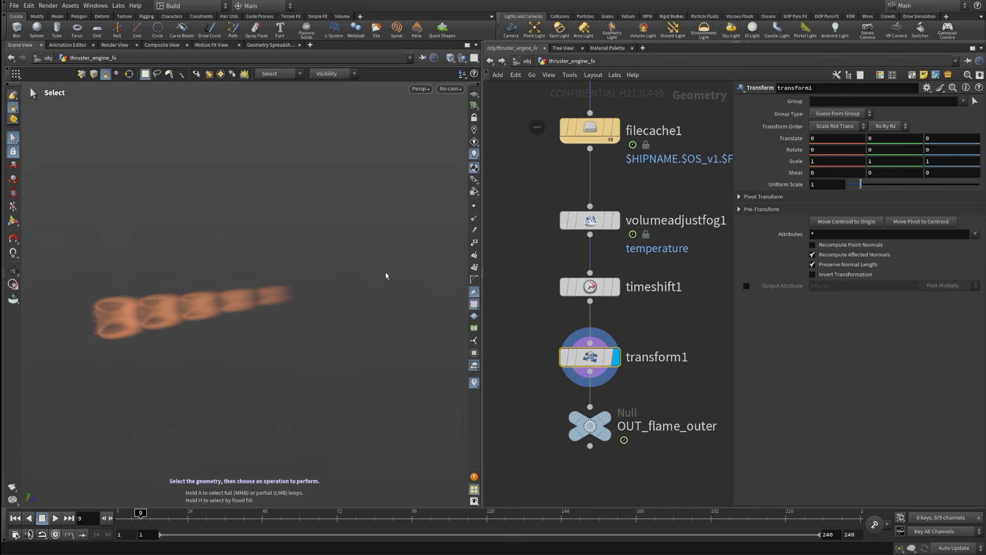
click(474, 94)
alt+drag(121, 335, 93, 331)
key(s)
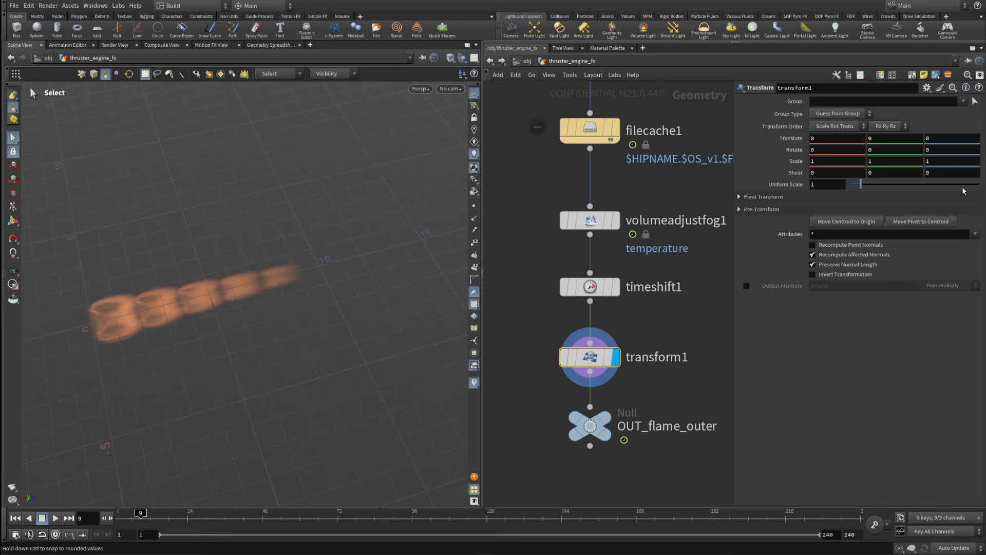
Keyframe transform1's Z scale at 0 on frame 1.
middle_drag(958, 162, 919, 166)
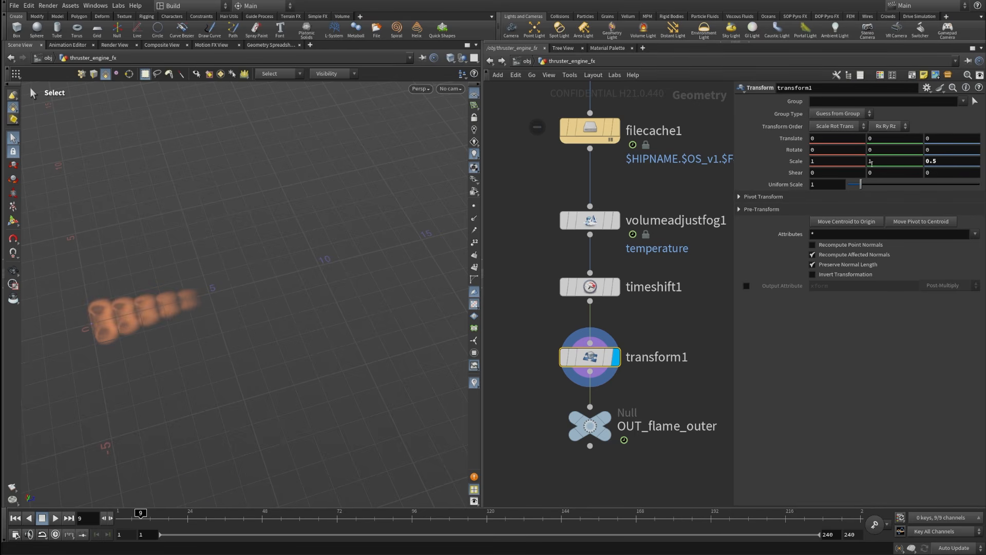
ctrl+middle_click(952, 161)
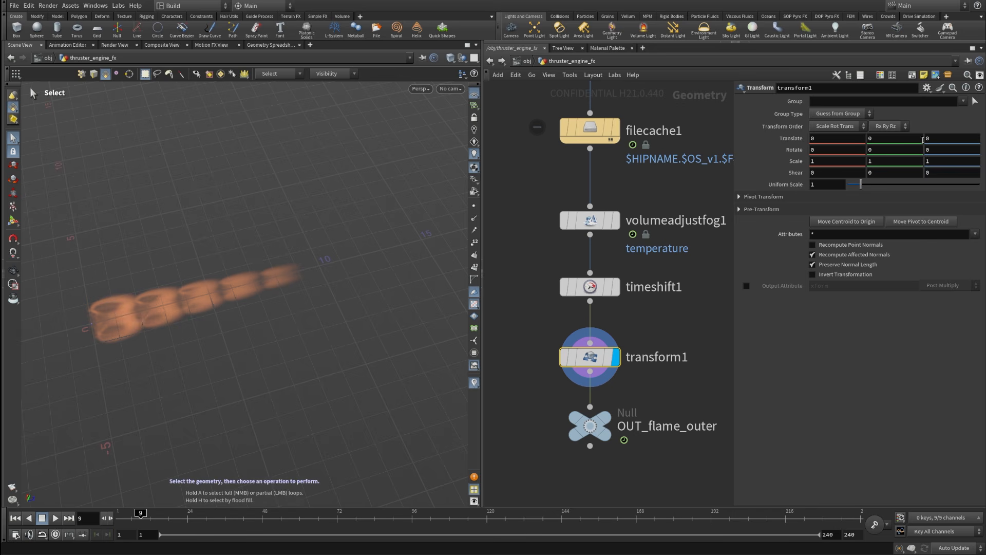
click(964, 160)
text(0)
click(16, 518)
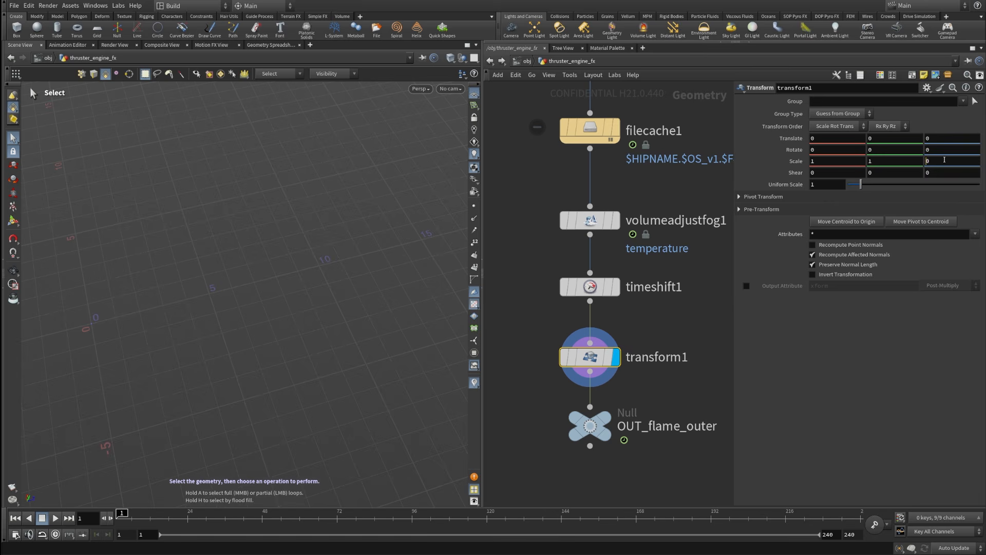
alt+click(945, 160)
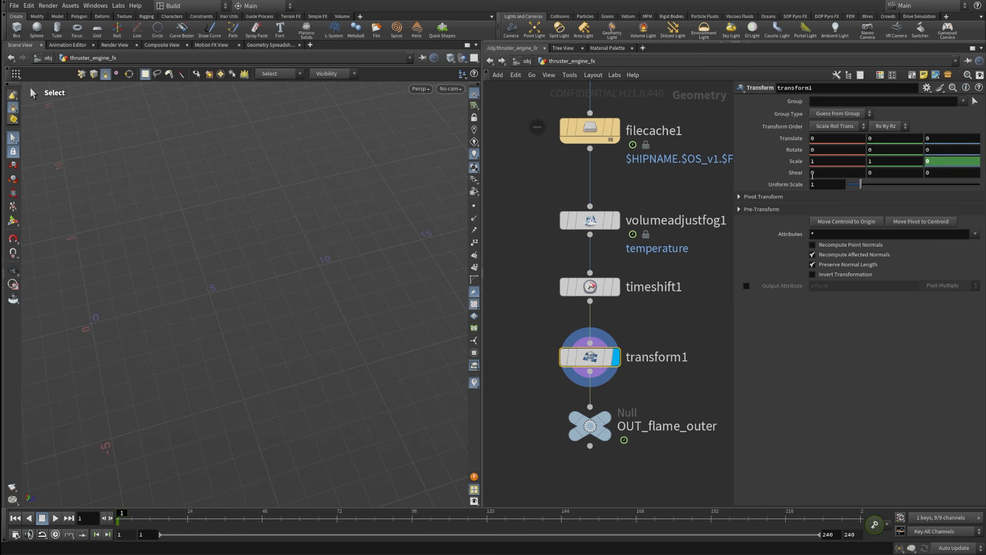
Keyframe transform1's uniform scale at 0.5 on frame 1.
click(828, 185)
text(0.5)
key(Return)
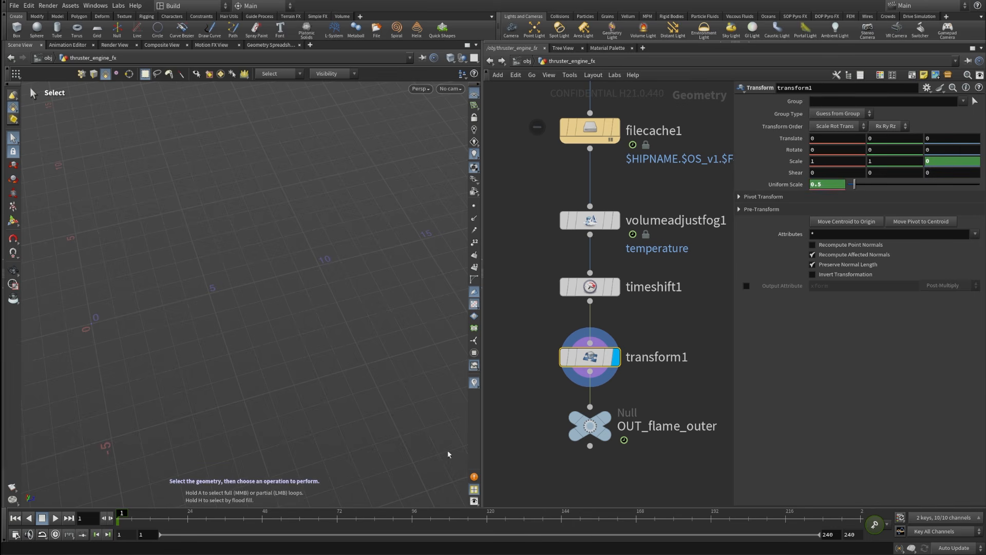
Keyframe transform1's Z scale and uniform scale at 1 on frame 5, and scrub the first frames to check the ignition.
click(127, 521)
drag(126, 524, 129, 525)
text(1)
key(Return)
alt+click(955, 160)
double_click(843, 186)
text(1)
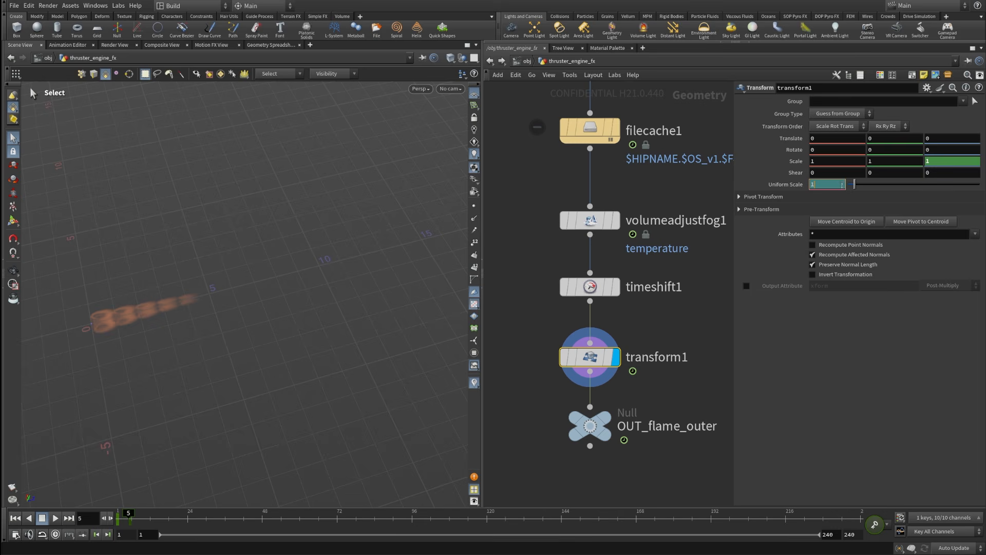
key(Return)
alt+click(827, 184)
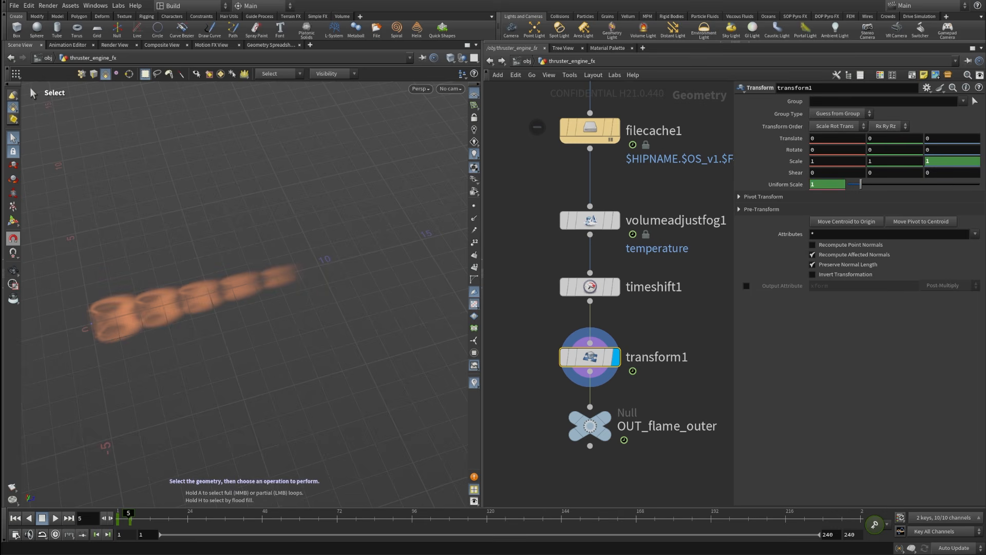
drag(118, 518, 137, 519)
Widen the network view and delete timeshift1 from the outer flame branch.
scroll(670, 341, down, 5)
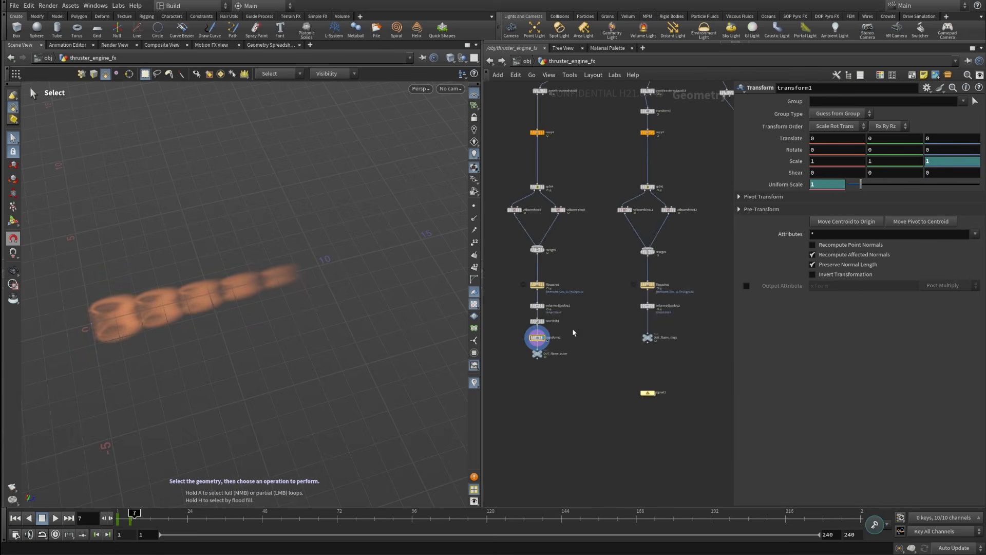
drag(734, 413, 763, 412)
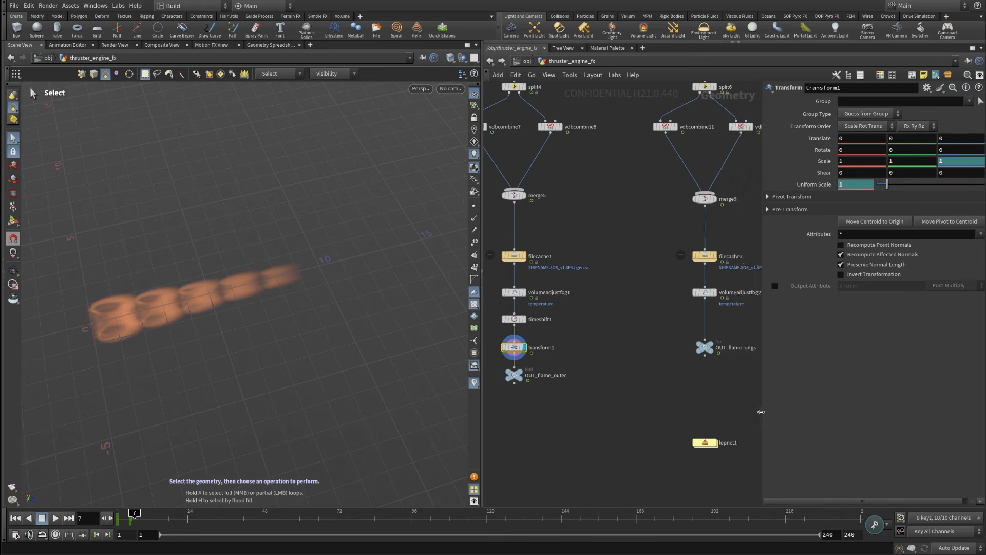
scroll(689, 396, down, 2)
scroll(591, 361, up, 2)
click(583, 337)
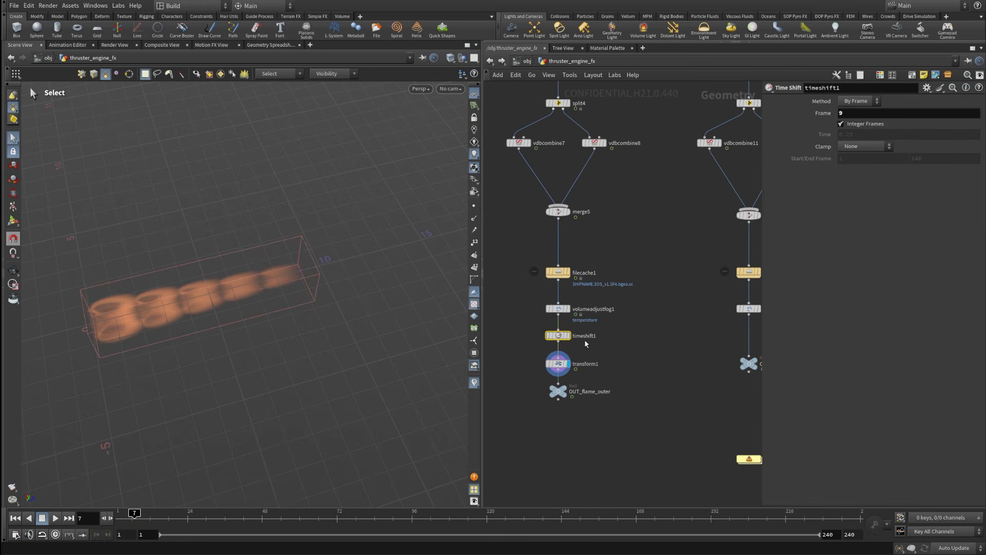
key(Delete)
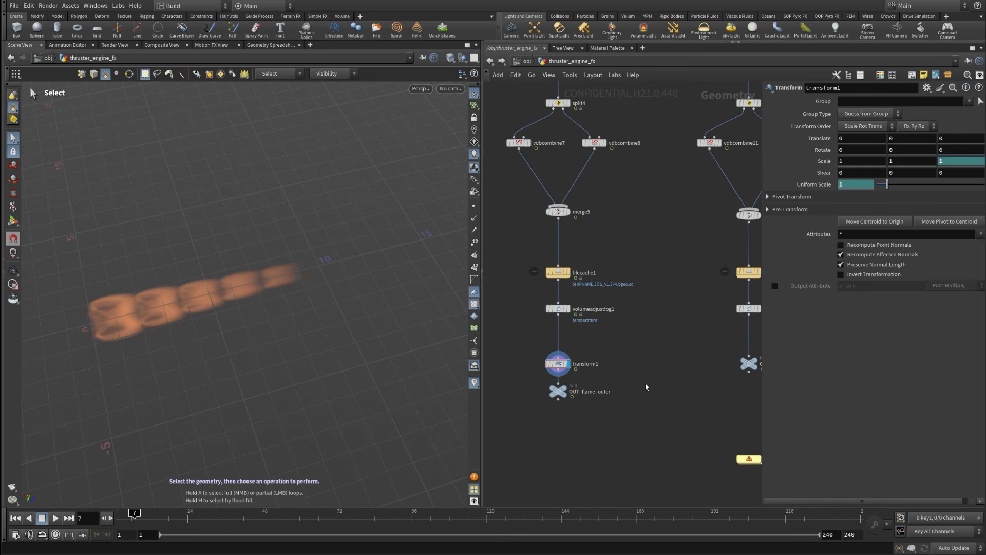
Create a reference copy of transform1 and insert it between volumeadjustfog2 and OUT_flame_rings.
right_click(557, 369)
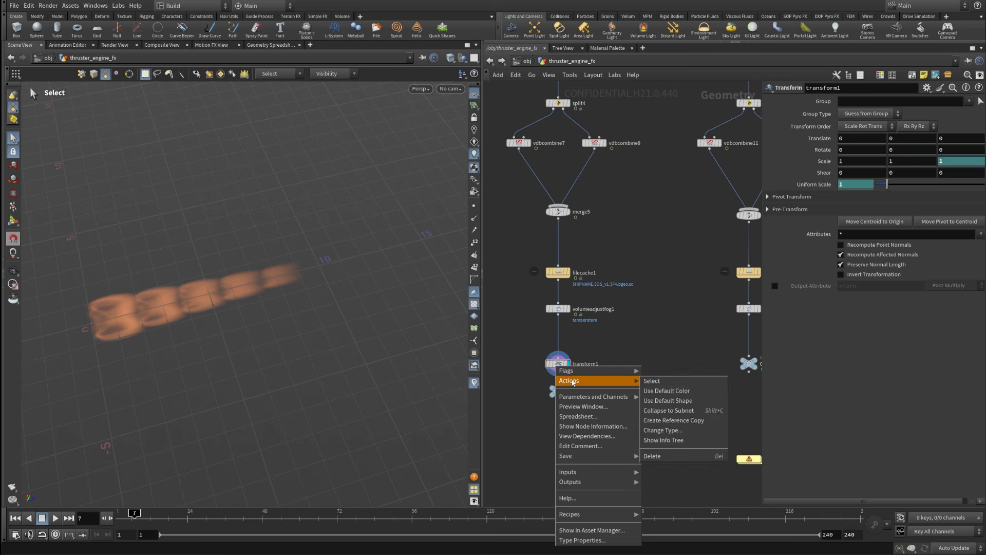
mouse_move(595, 380)
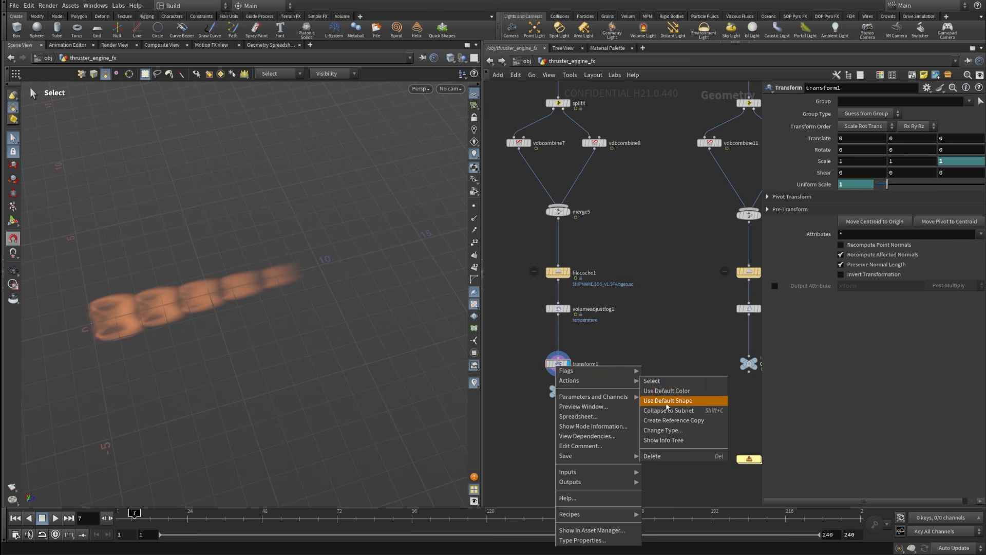
click(671, 420)
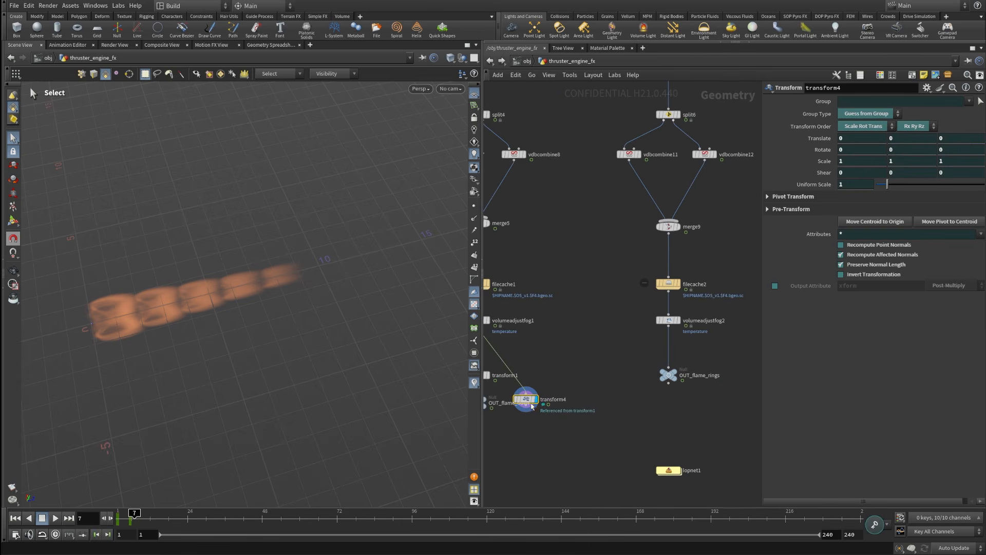
drag(635, 374, 677, 355)
middle_drag(736, 349, 589, 385)
Duplicate the referenced transform into the plasma branch, directly above OUT_plasma_noise.
alt+drag(535, 396, 728, 382)
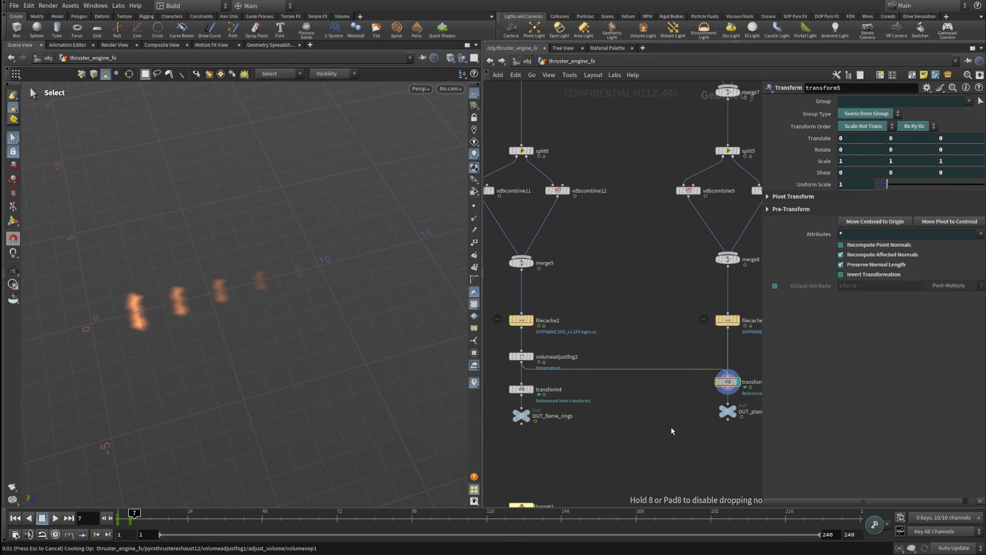
scroll(538, 462, down, 3)
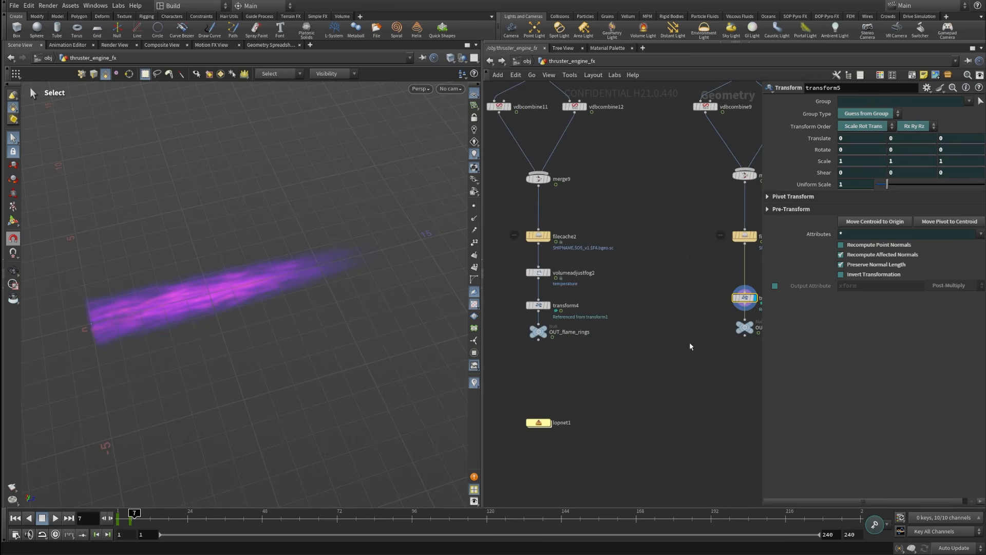
scroll(540, 429, up, 2)
Open the lopnet1 network and delete the old karmarendersettings node below karmafogbox1.
double_click(542, 418)
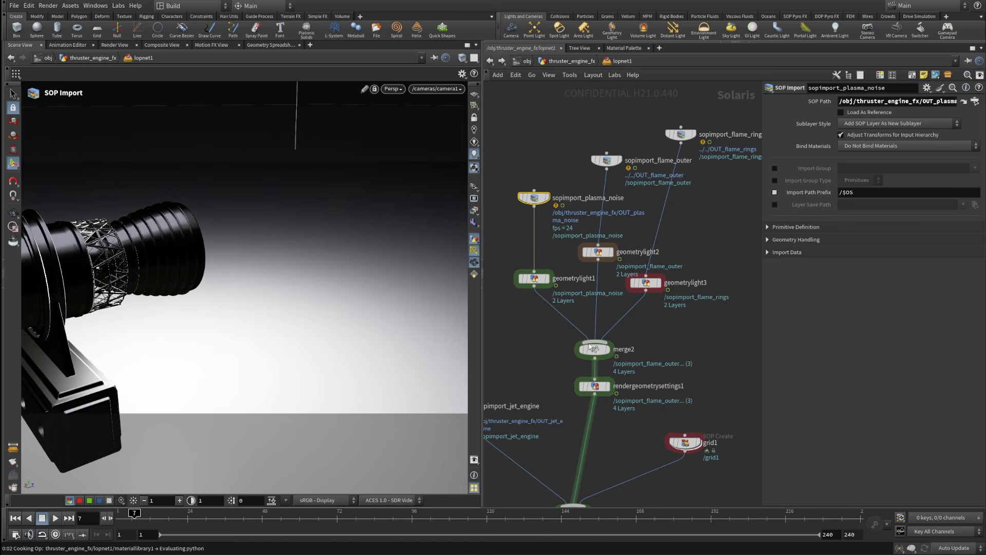
scroll(640, 255, down, 5)
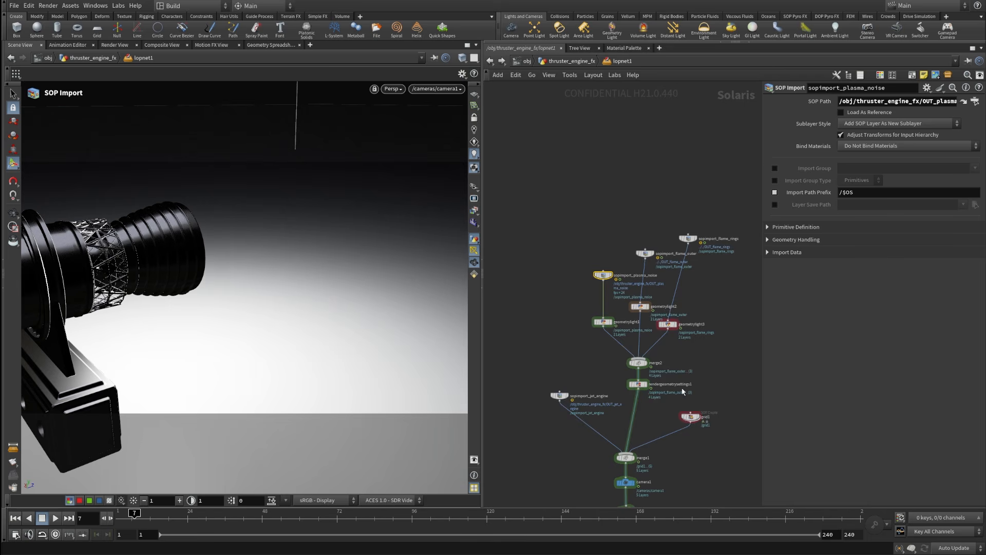
scroll(659, 412, up, 5)
middle_drag(659, 412, 660, 250)
drag(665, 330, 549, 399)
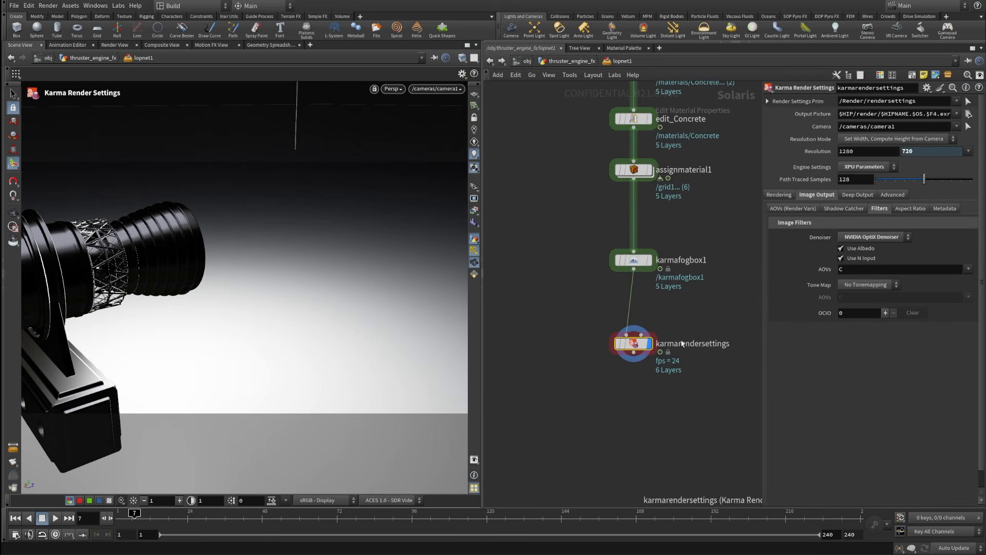
middle_drag(688, 313, 627, 378)
middle_drag(636, 448, 652, 384)
drag(668, 424, 538, 317)
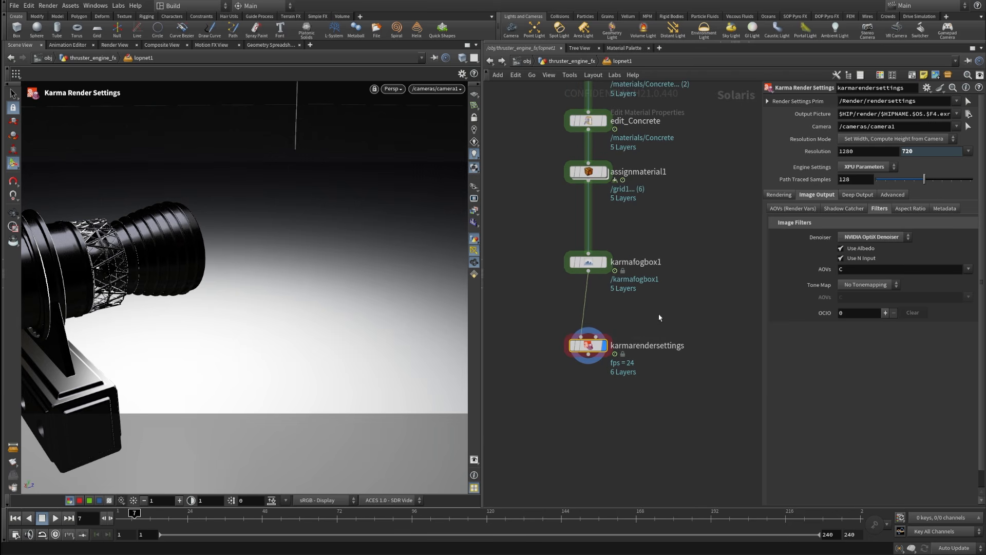
key(Delete)
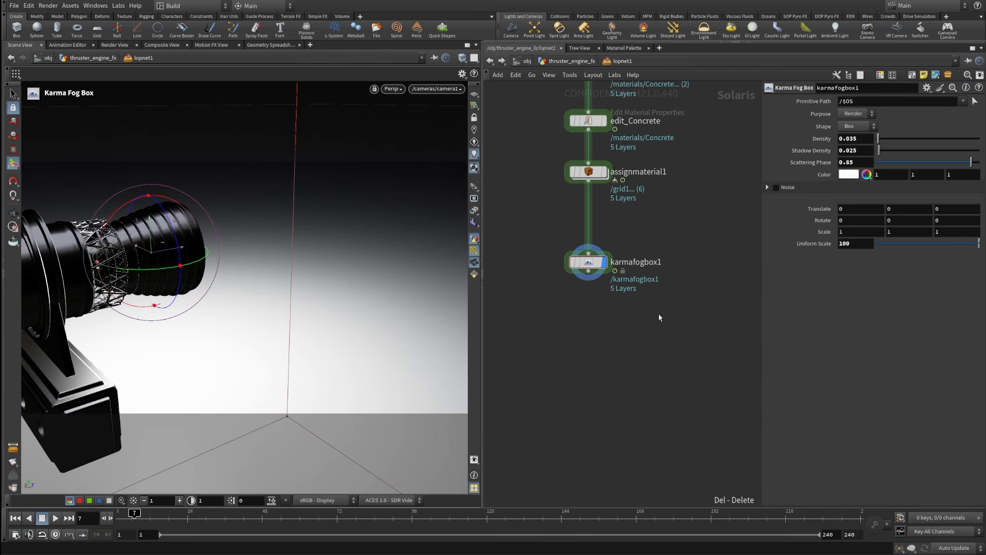
Add a Karma (Setup) below karmafogbox1, dismiss the kernel tip, and connect and display karmarendersettings after the fog box.
key(Tab)
text(k)
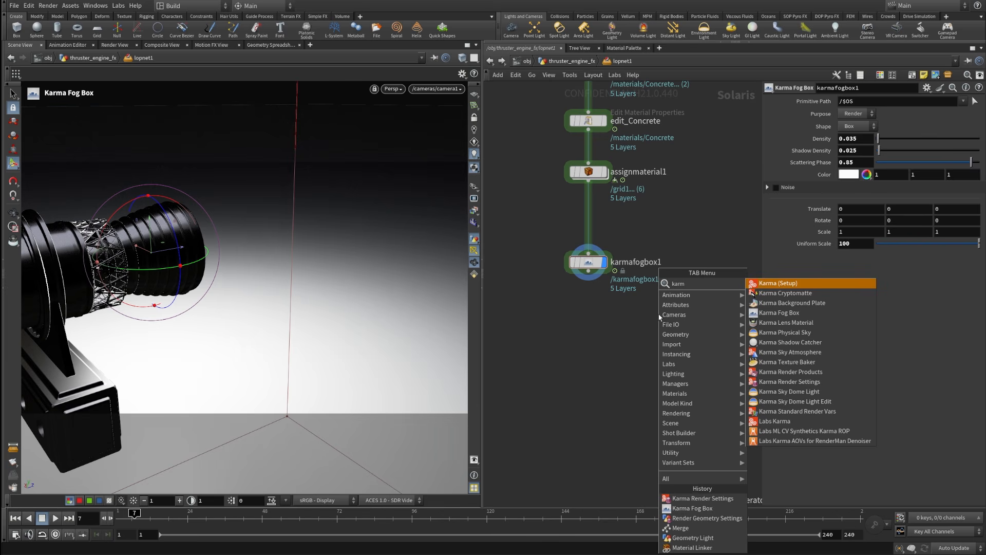
click(757, 284)
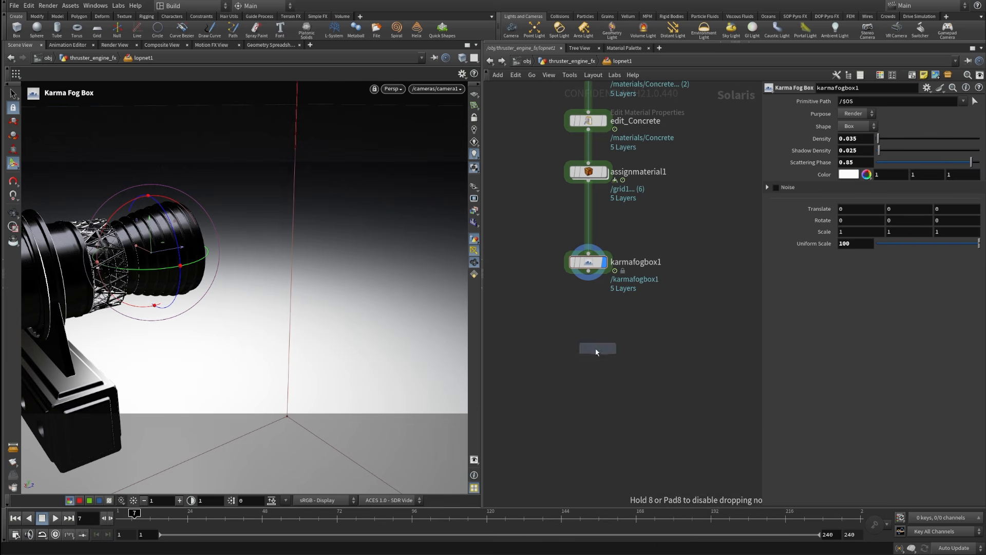
click(596, 351)
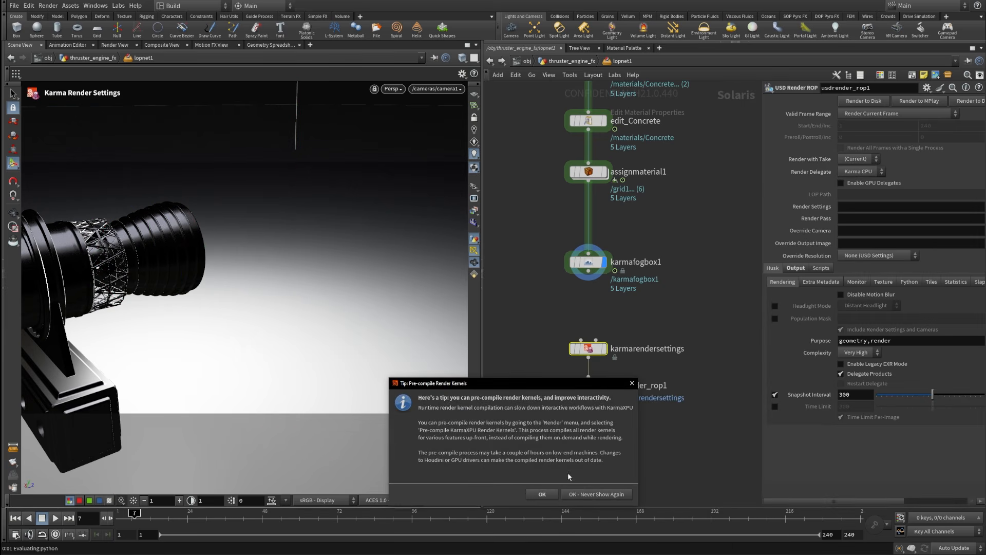
drag(591, 386, 338, 248)
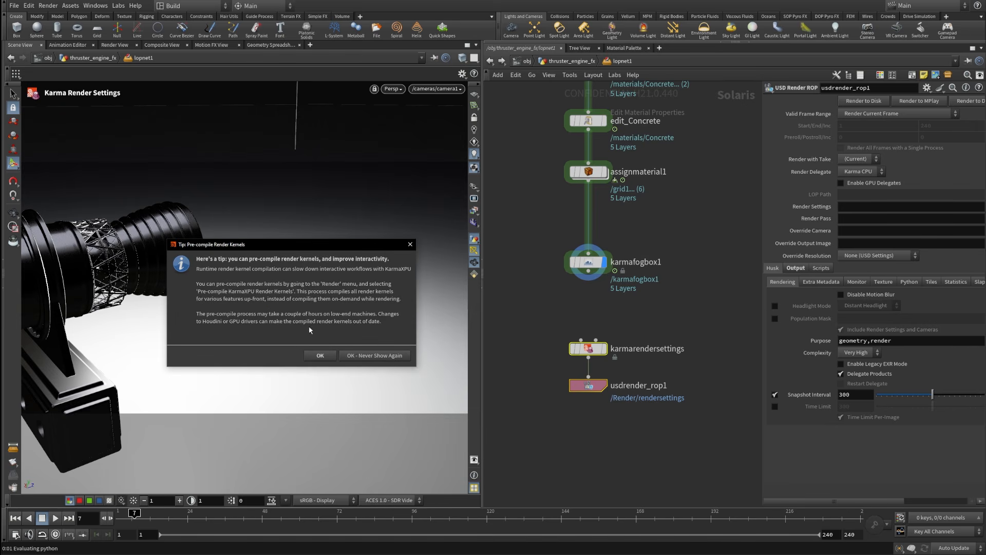
click(410, 245)
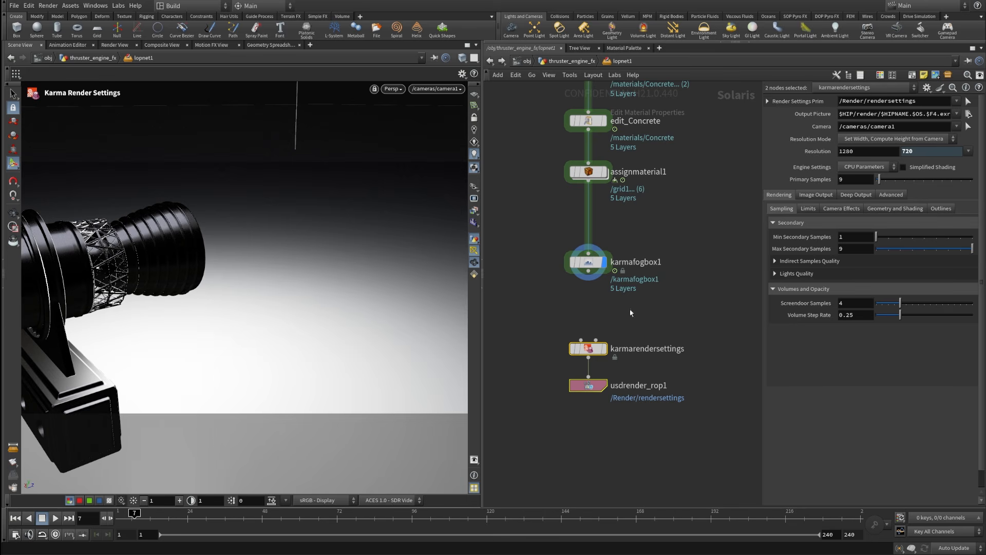
drag(588, 271, 581, 340)
drag(489, 307, 642, 362)
Set karmarendersettings' engine to XPU Parameters and its image filter denoiser to NVIDIA OptiX Denoiser.
click(864, 166)
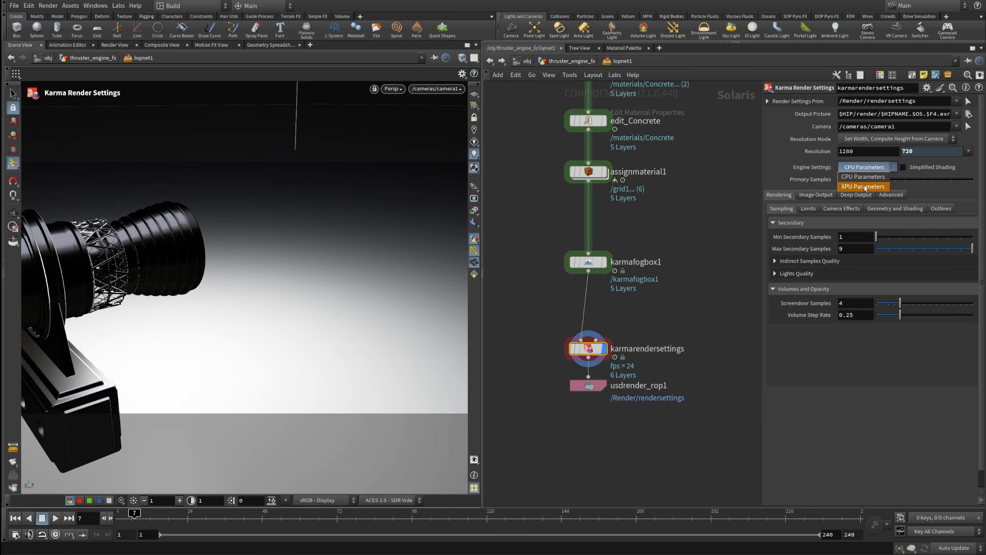
click(863, 178)
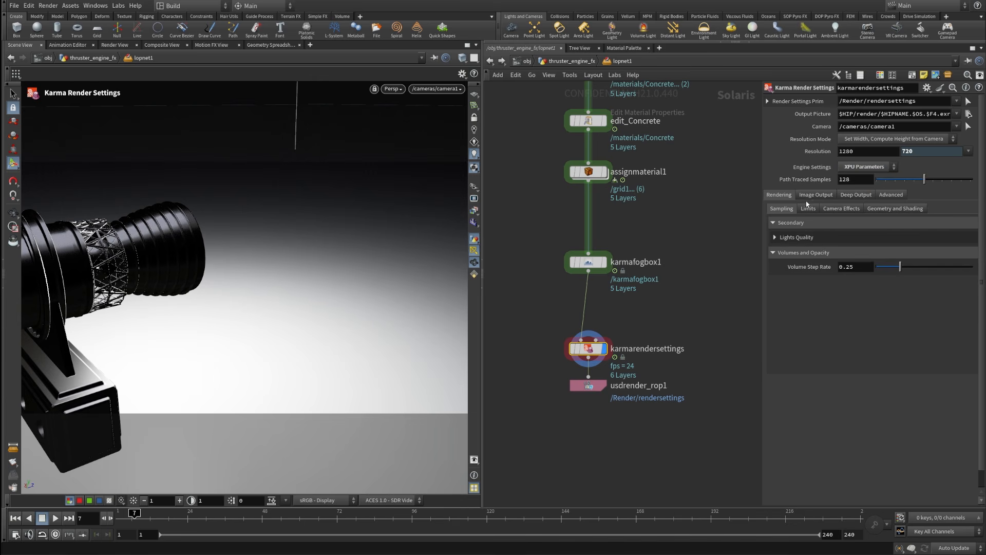
click(824, 195)
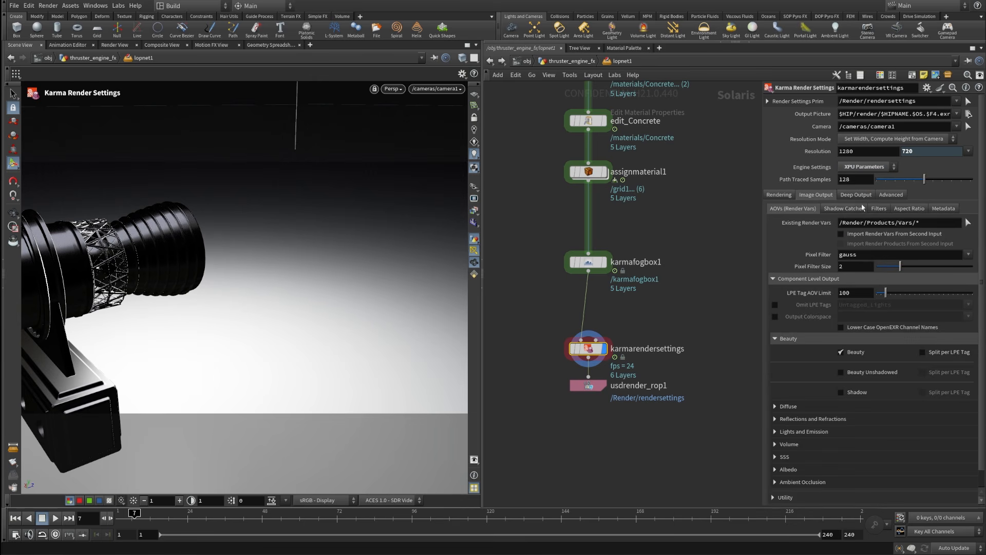
click(878, 209)
click(857, 237)
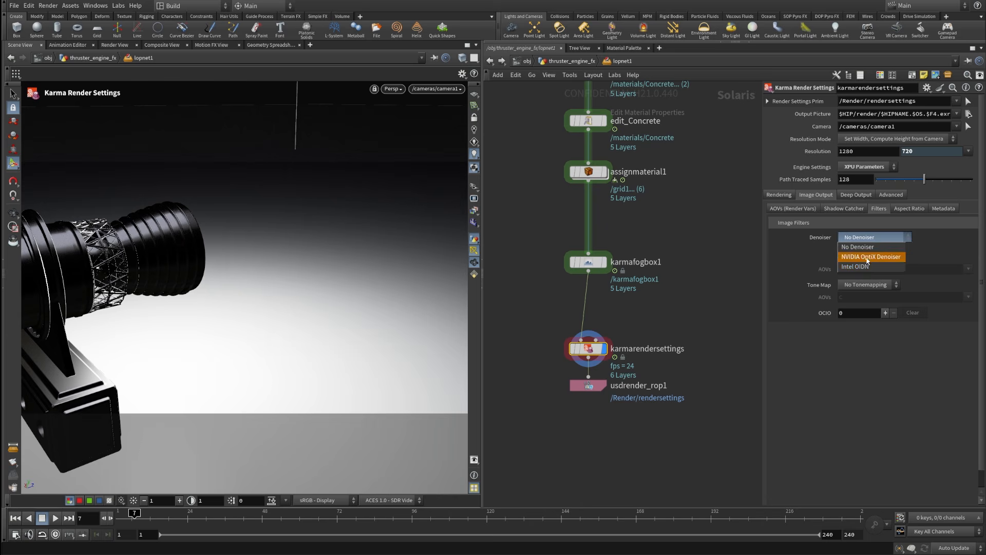
click(870, 258)
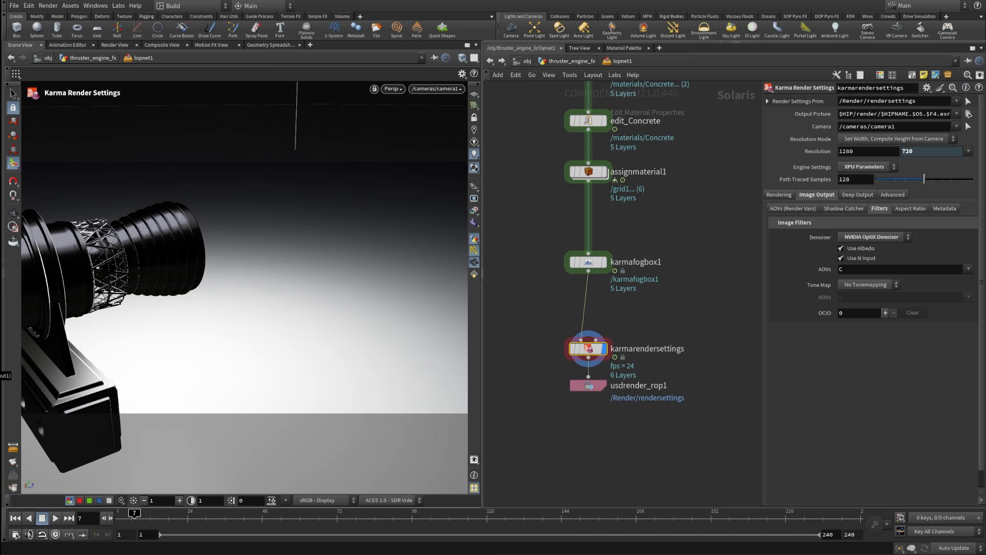
Switch the viewport renderer to Karma XPU to preview the thruster flame through camera1.
middle_drag(529, 317, 519, 329)
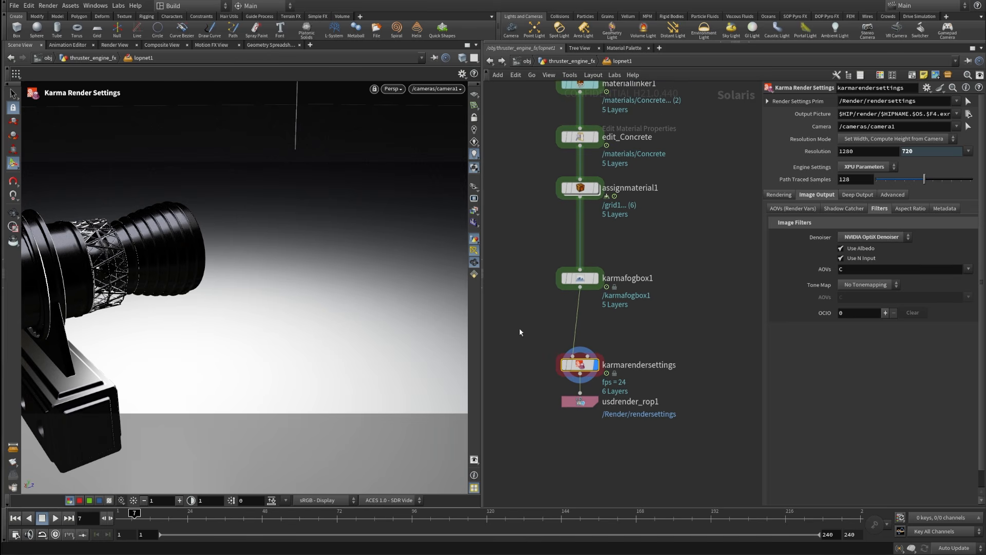
click(394, 89)
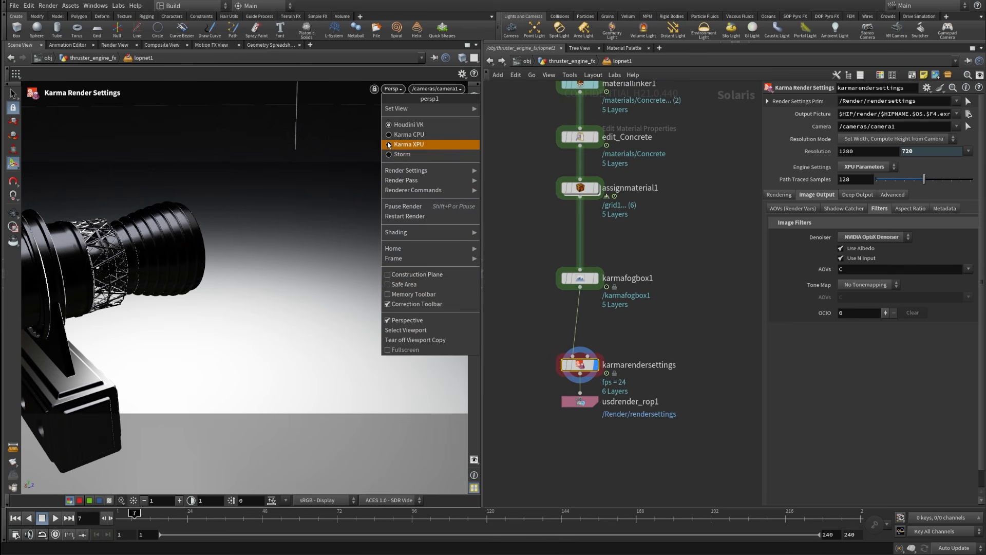
click(411, 144)
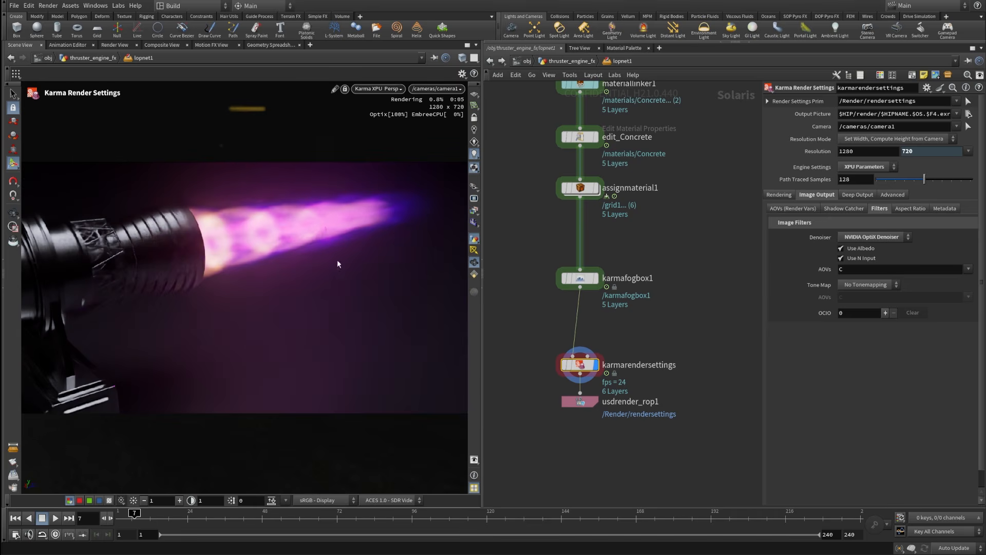
middle_drag(648, 455, 662, 412)
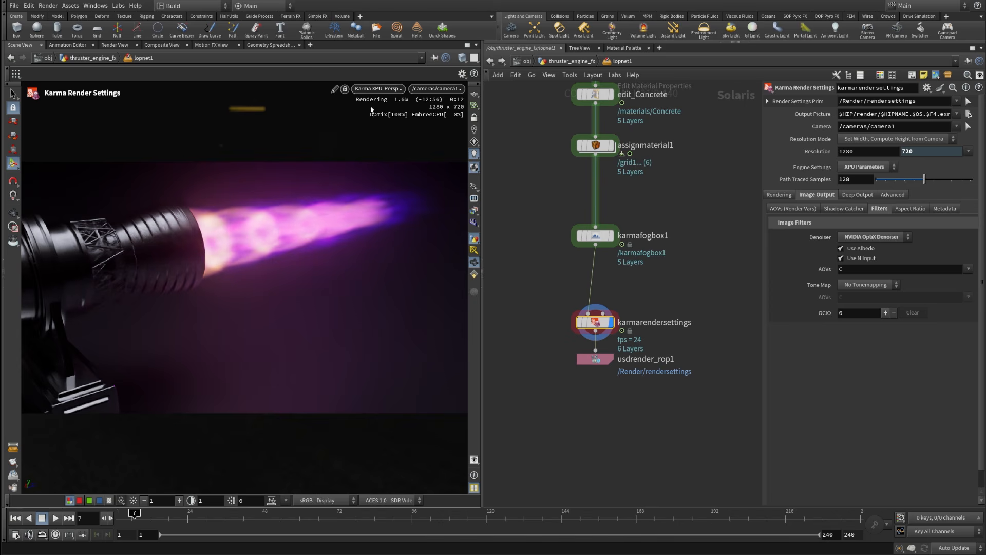
Enable the Combined Diffuse and Combined Glossy Reflection AOVs in karmarendersettings' render vars.
middle_drag(733, 246, 704, 281)
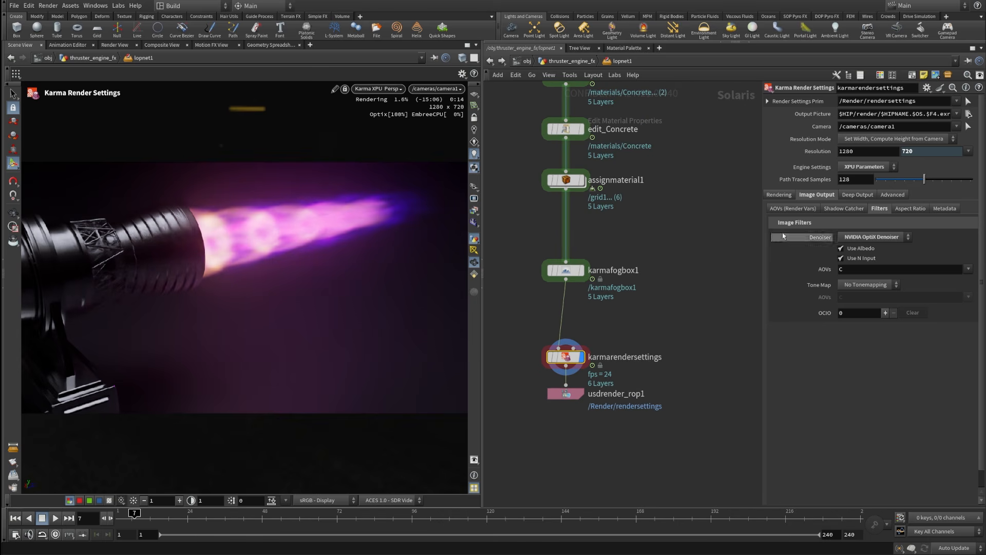
click(793, 208)
scroll(790, 394, down, 1)
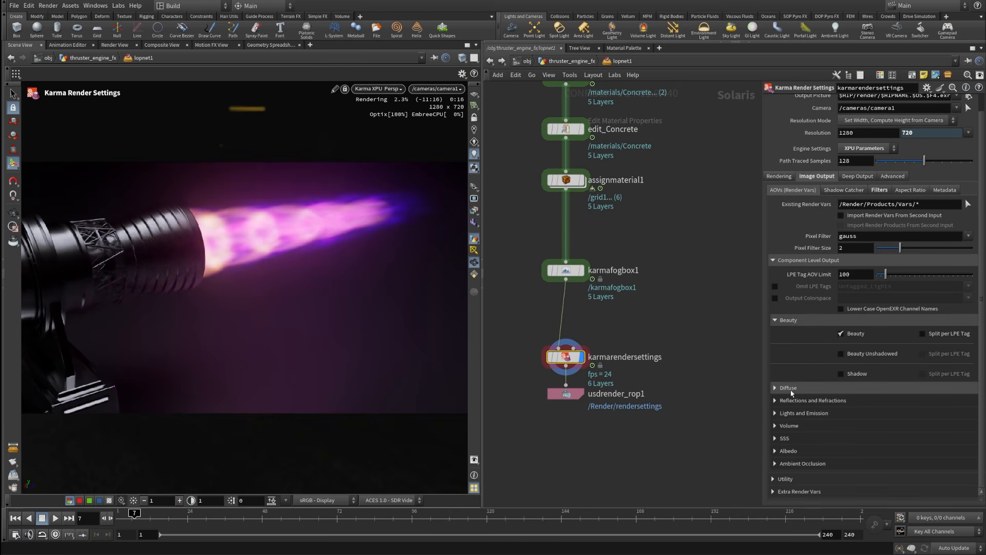
click(790, 391)
scroll(793, 395, down, 1)
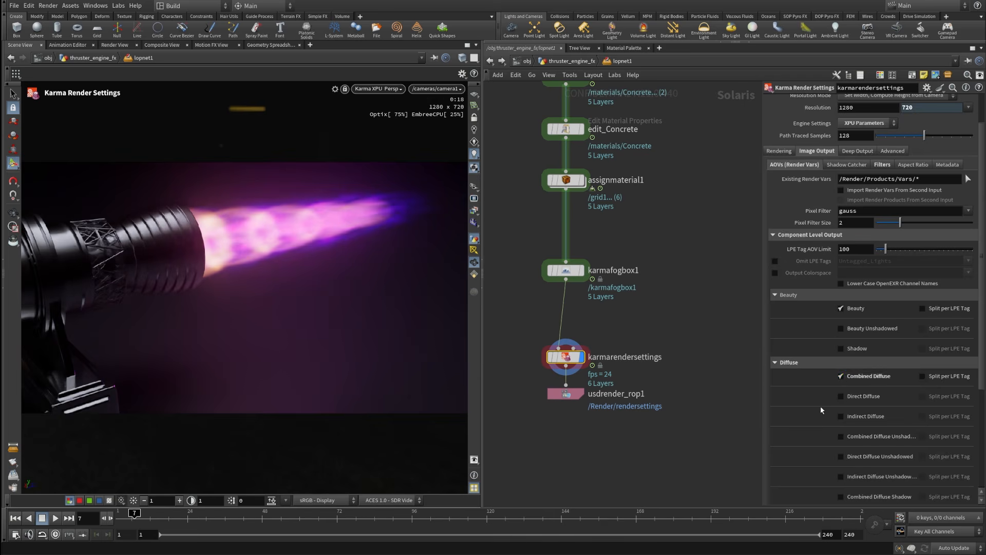
scroll(821, 405, down, 5)
click(880, 453)
scroll(771, 406, down, 5)
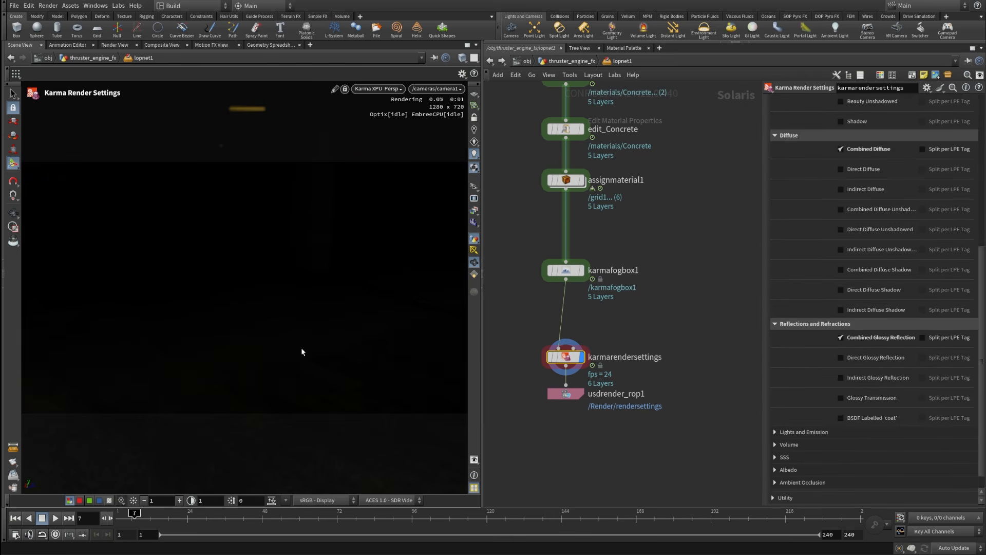
Enable the Combined Emission and Combined Volume AOVs in karmarendersettings' render vars.
scroll(813, 334, down, 1)
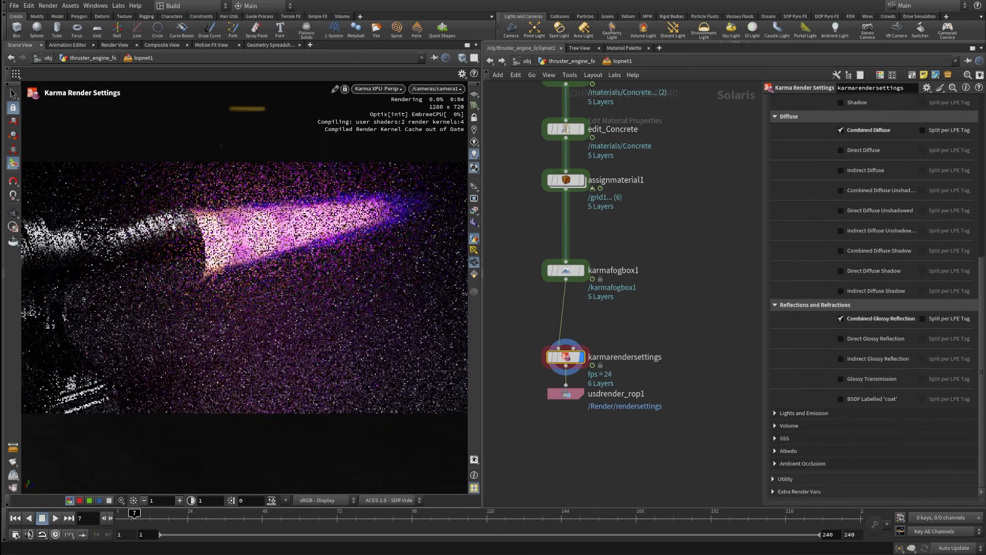
click(805, 413)
click(879, 426)
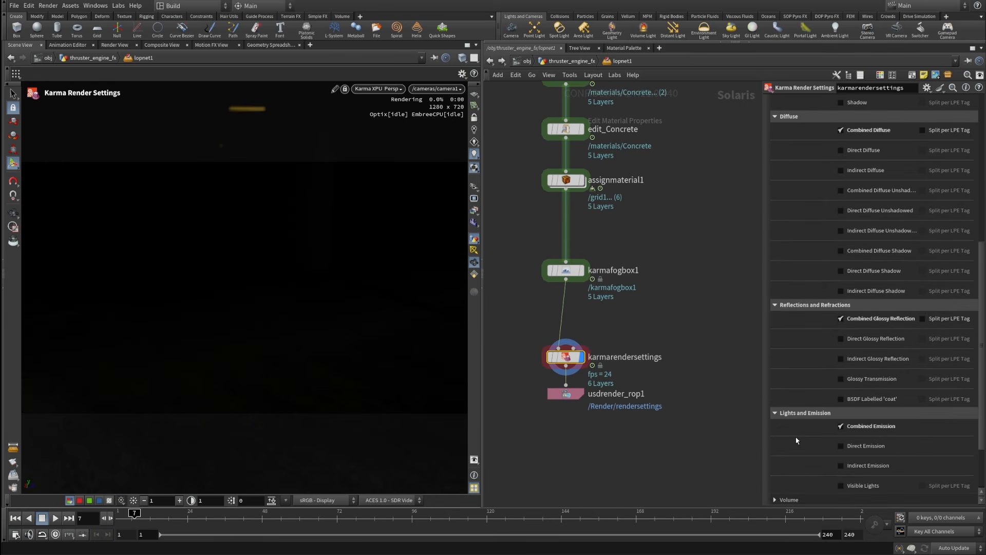
scroll(877, 432, down, 2)
scroll(822, 448, down, 2)
click(823, 439)
click(876, 448)
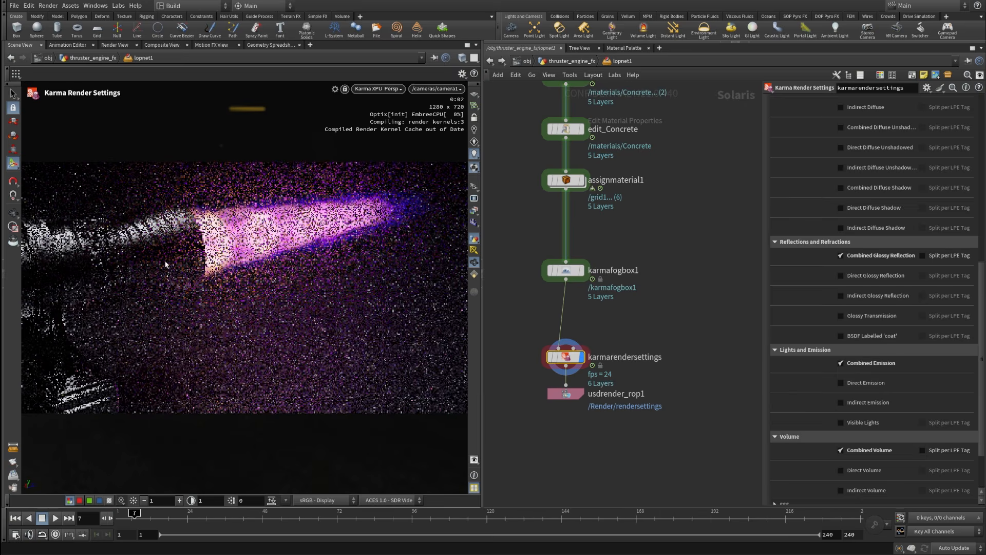
scroll(874, 298, down, 5)
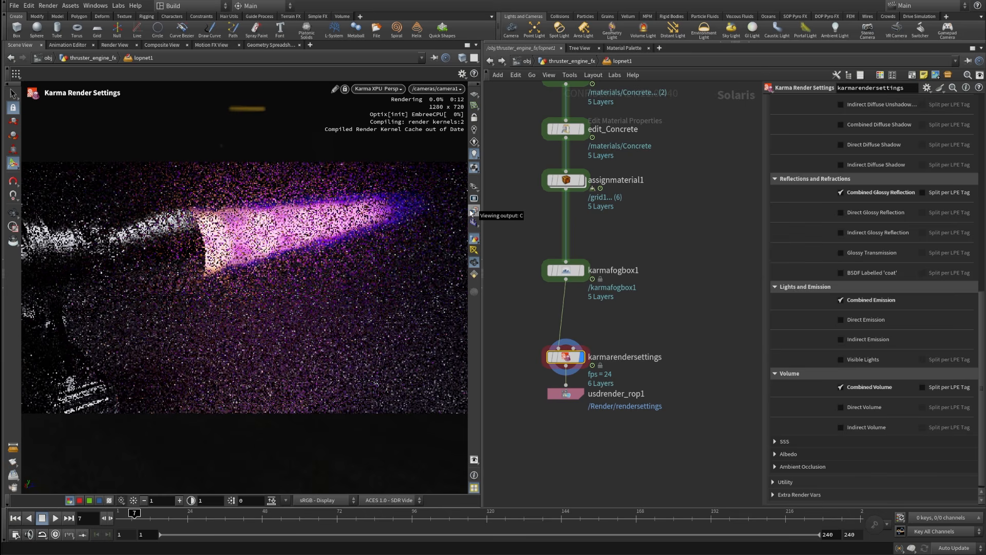
Preview the combineddiffuse, combinedglossyreflection and combinedvolume render outputs one after another in the viewport.
click(471, 211)
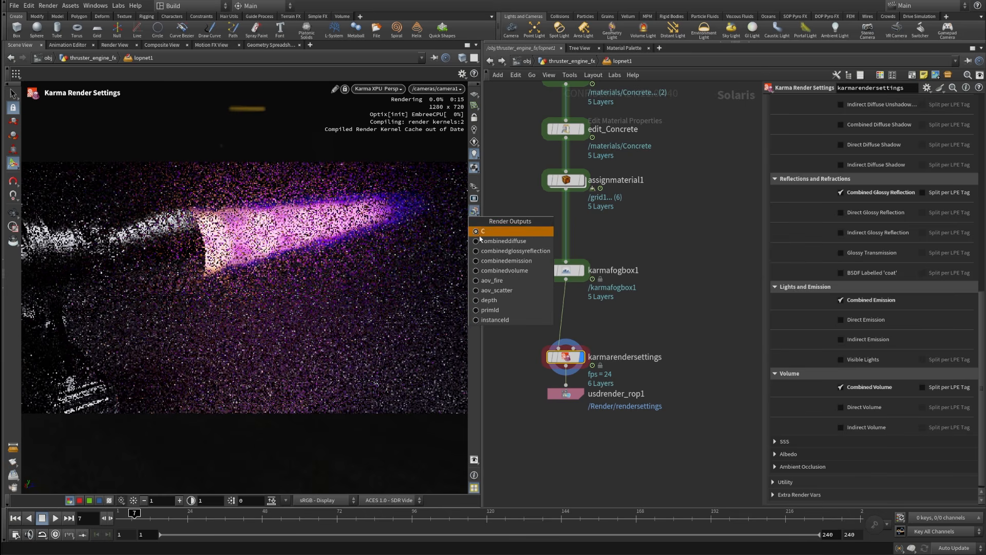
click(482, 242)
click(474, 212)
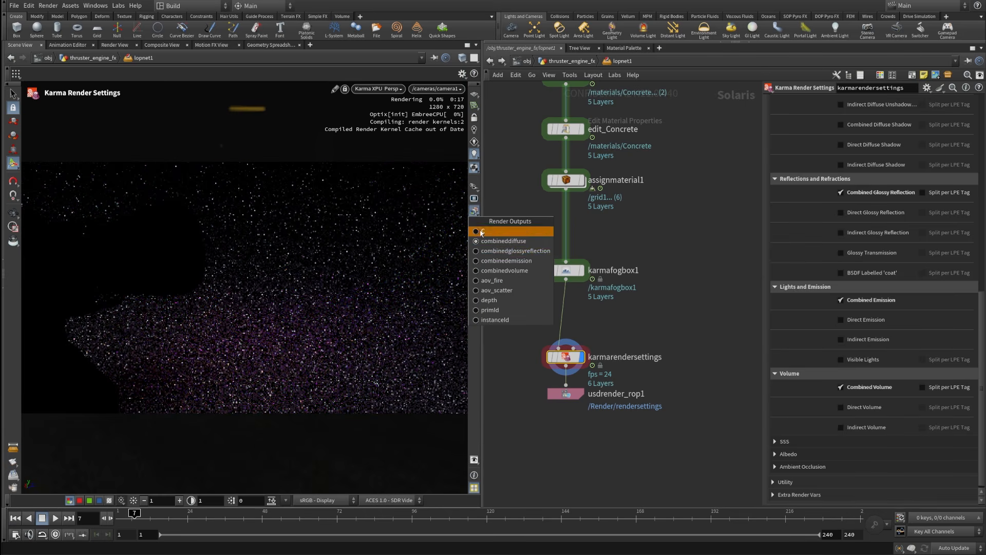
click(490, 251)
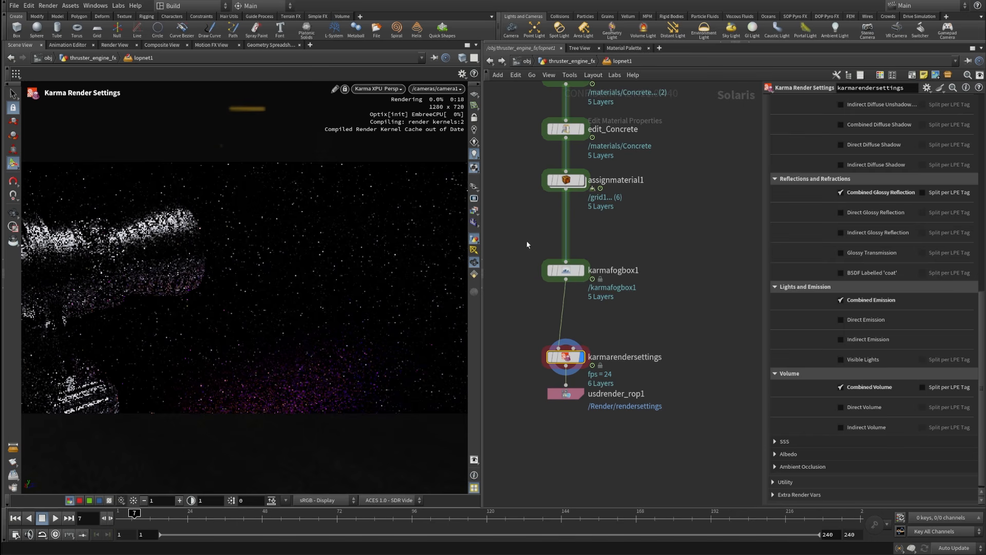
click(474, 212)
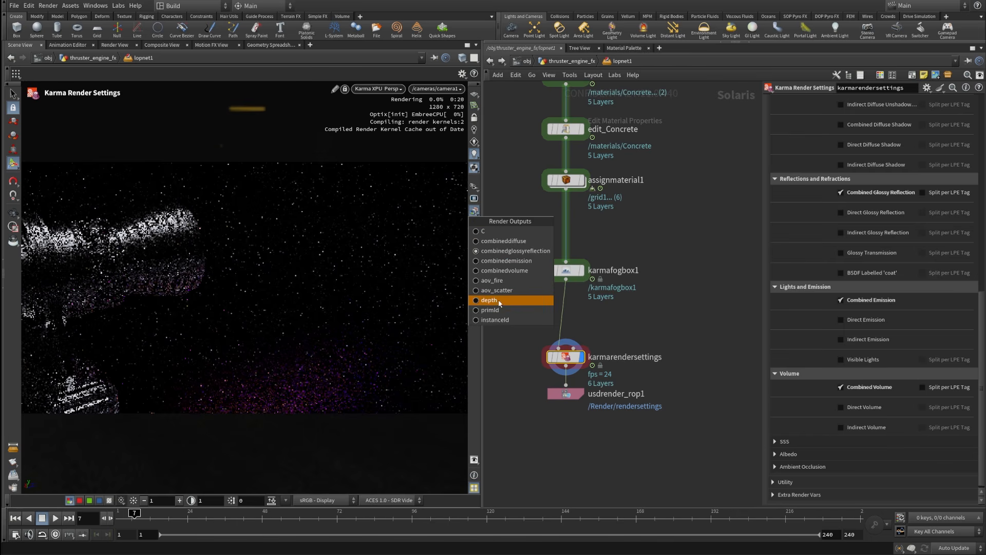
click(501, 270)
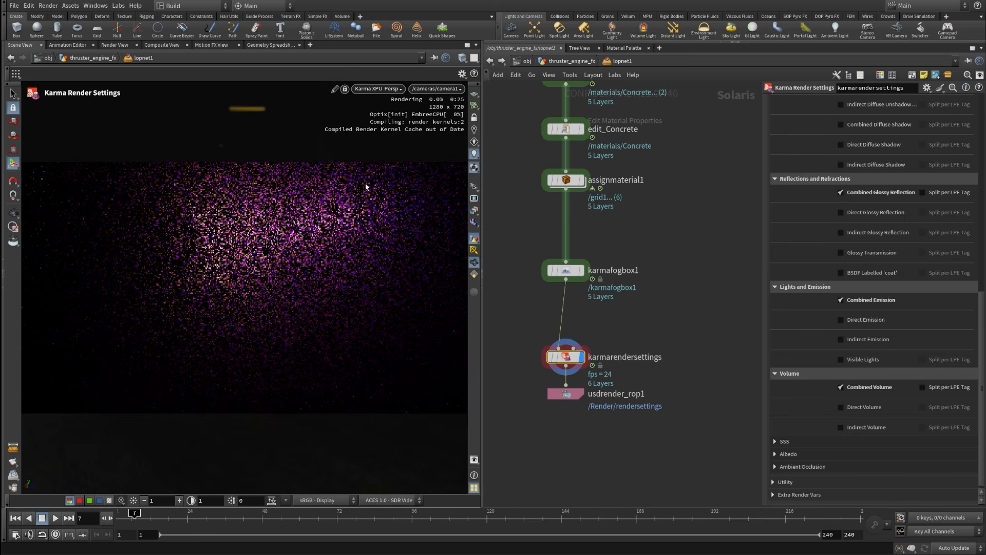
Inspect the combinedemission output, recheck combinedvolume and combineddiffuse, and return the viewport to the C output.
click(474, 211)
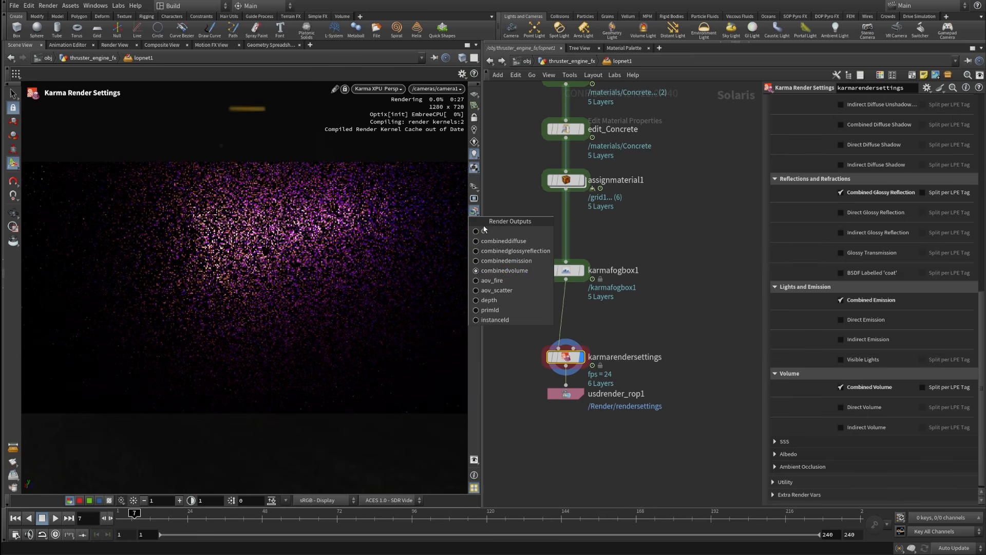
click(508, 265)
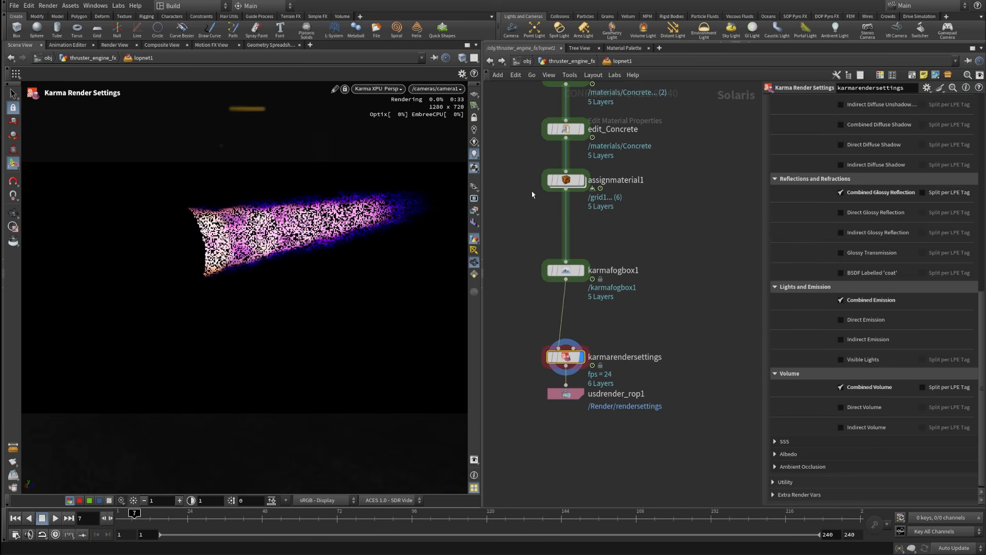
click(474, 211)
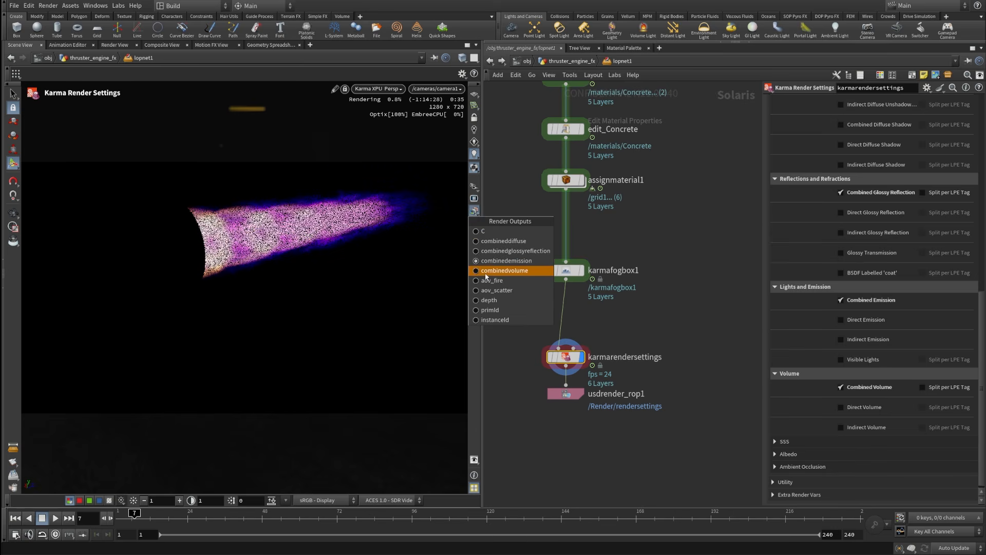
click(485, 274)
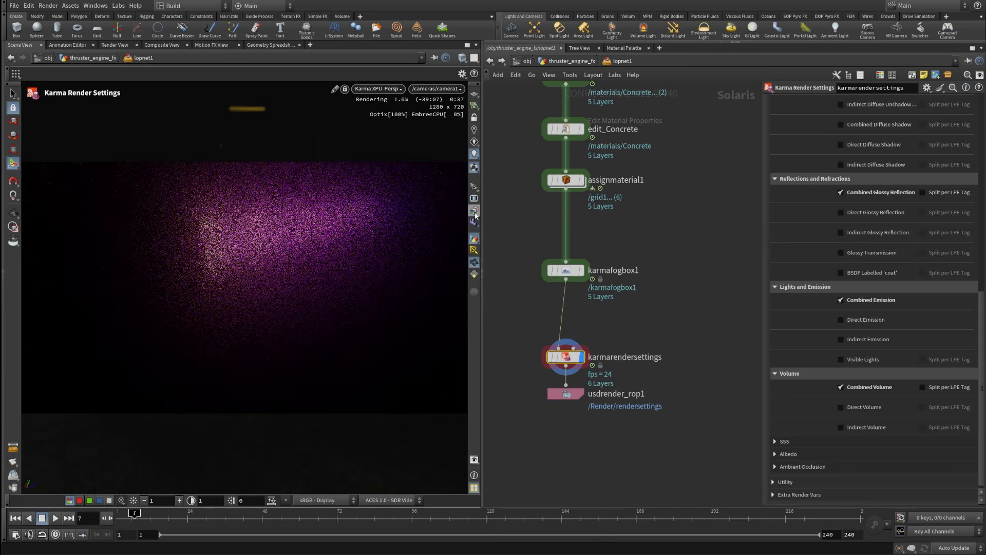
click(476, 215)
click(493, 241)
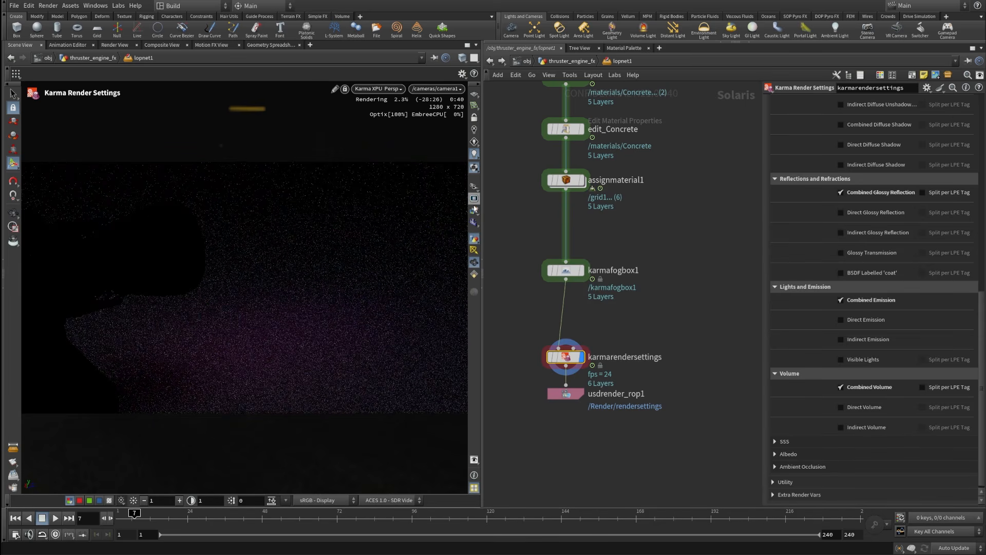
click(475, 210)
click(494, 229)
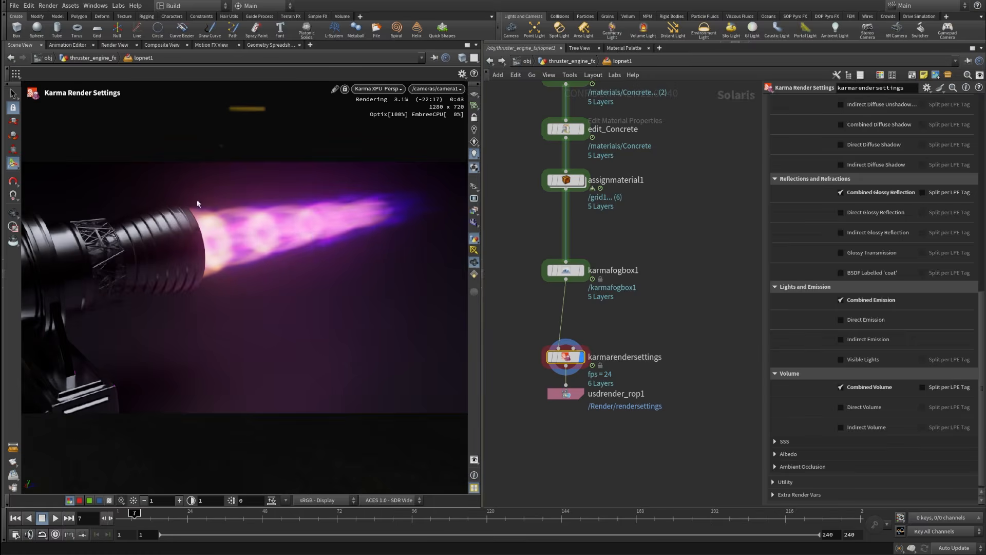
Select usdrender_rop1, widen its parameter area, and set its valid frame range to Render Specific Frame Range.
drag(673, 428, 510, 380)
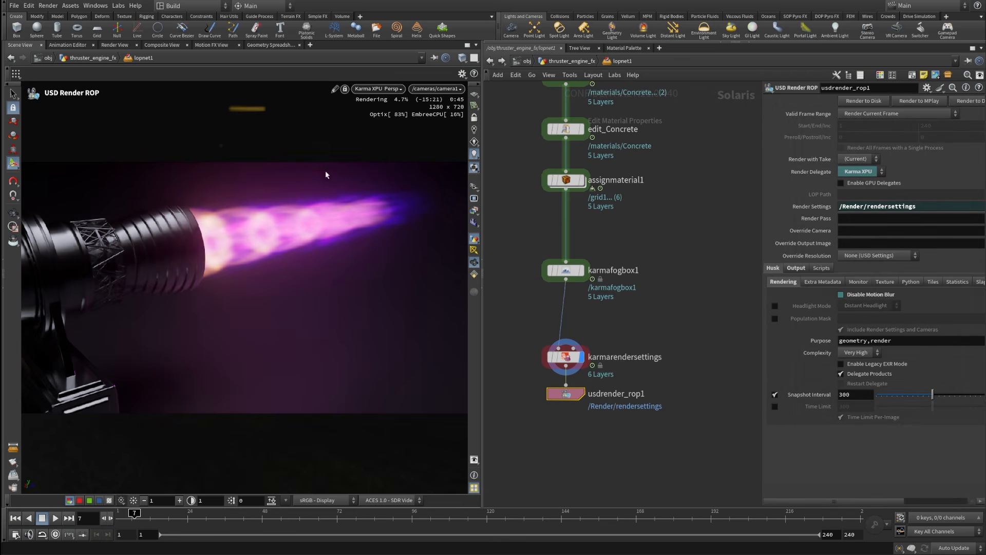
drag(761, 347, 684, 347)
click(811, 115)
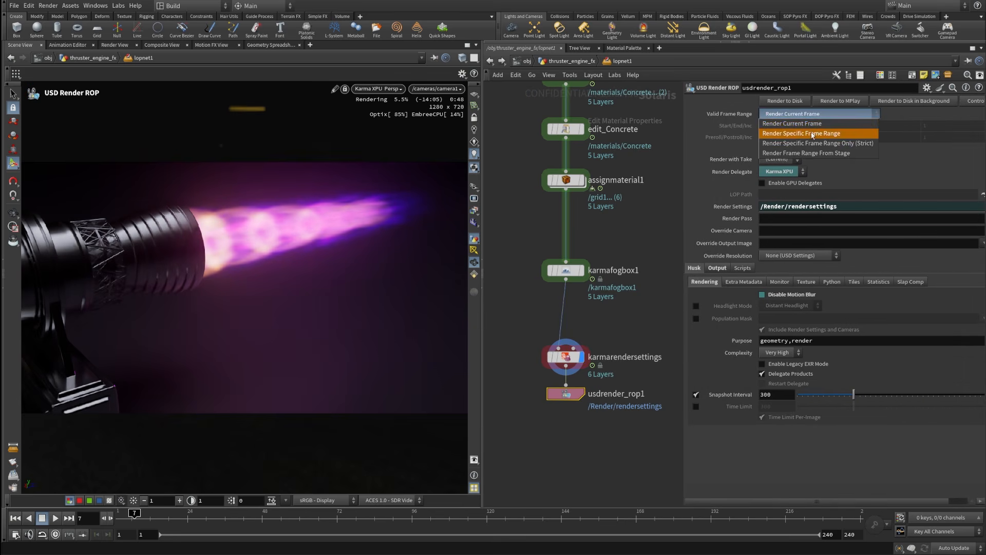
click(801, 133)
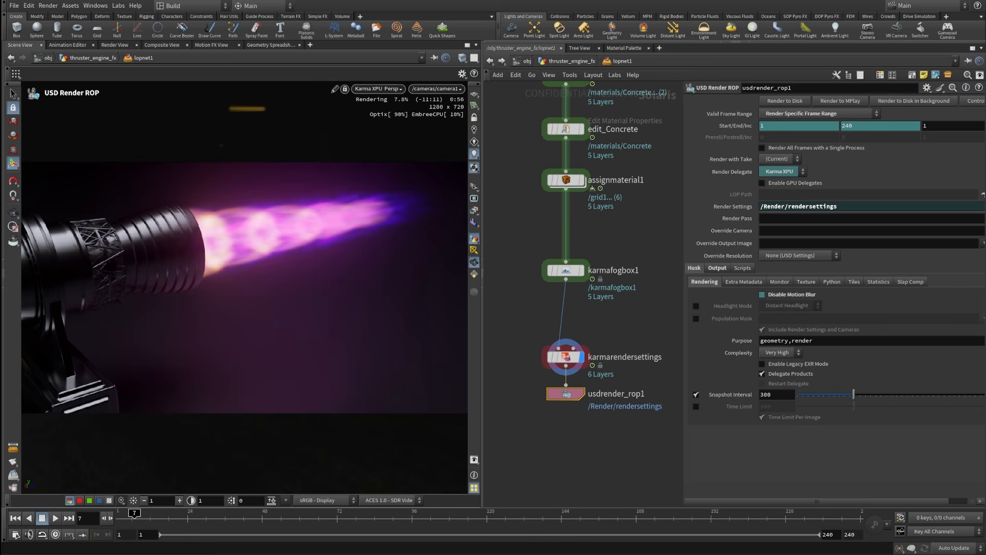
Switch to the MPlay window and play back the composited thruster_comp sequence to review the finished flame.
key(alt+Tab)
click(76, 481)
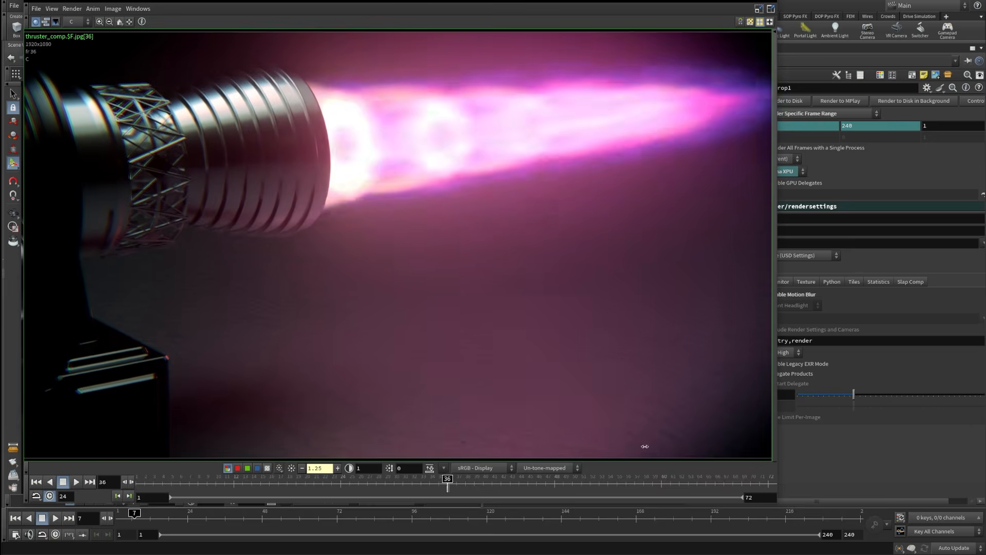
drag(645, 446, 592, 386)
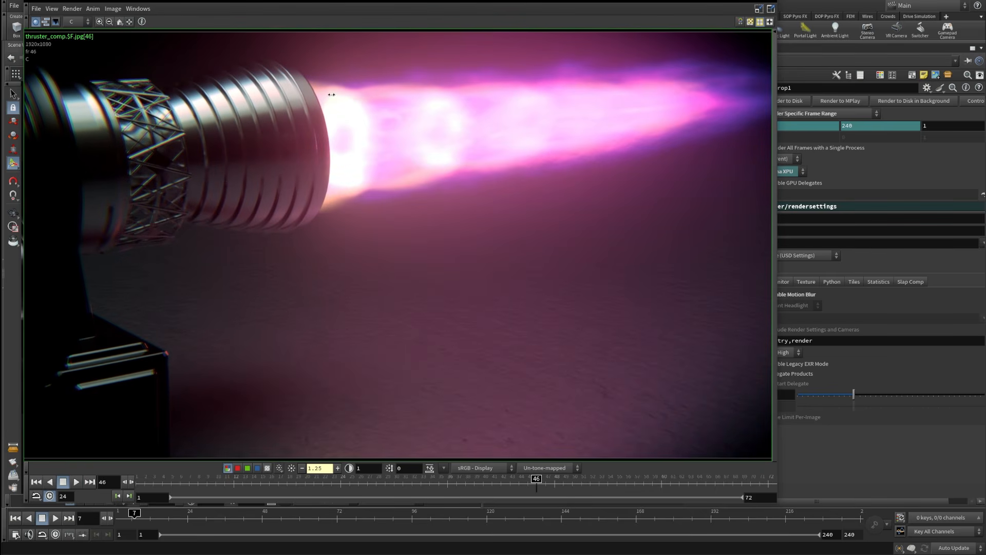